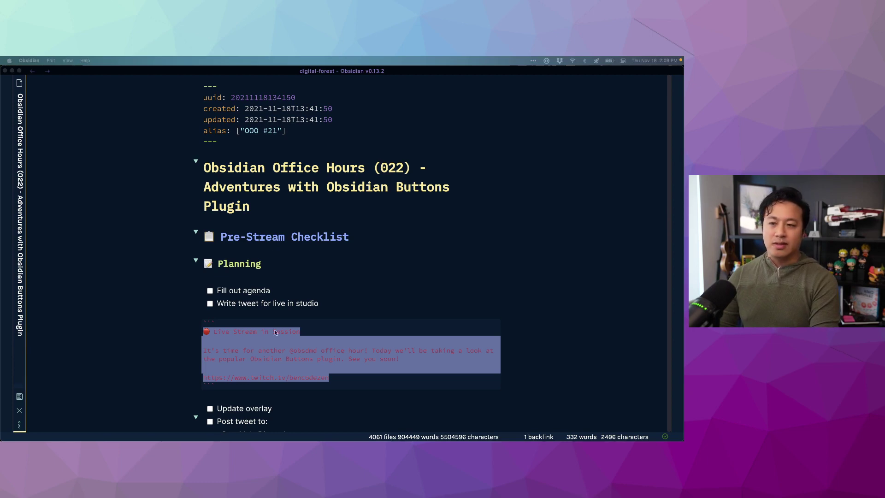
Go to the Agenda section of the Office Hours note and zoom in the Obsidian interface one level.
scroll(479, 293, down, 10)
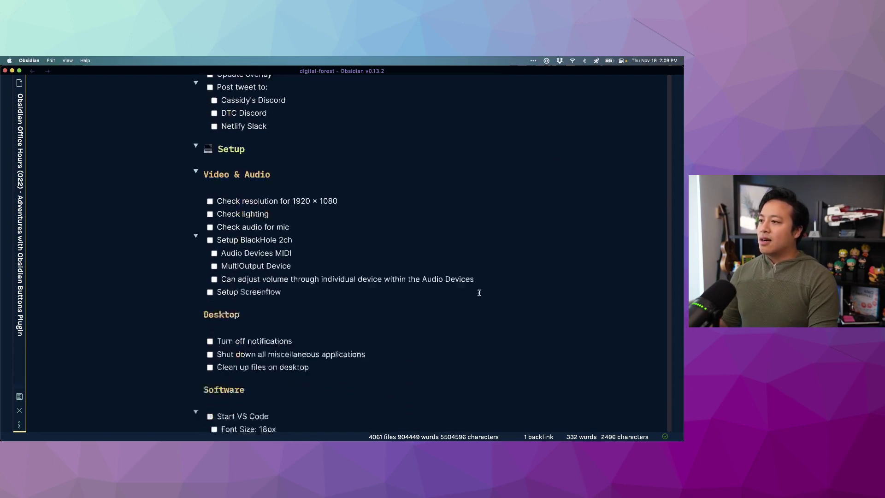
scroll(480, 293, down, 15)
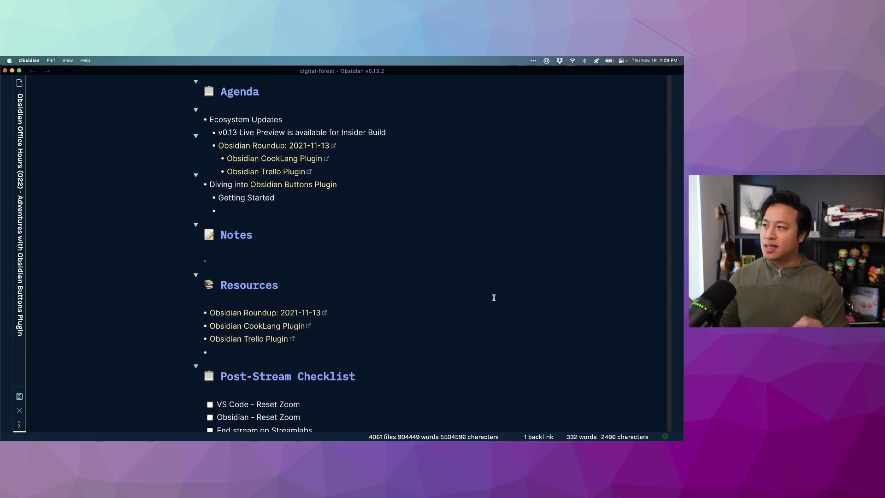
key(super+minus)
key(super+minus)
key(super+equal)
key(super+equal)
key(super+equal)
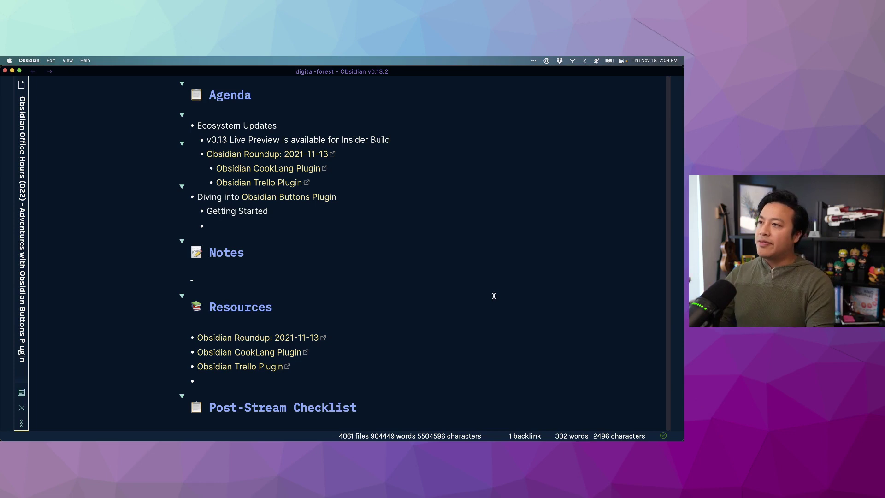
scroll(337, 125, down, 1)
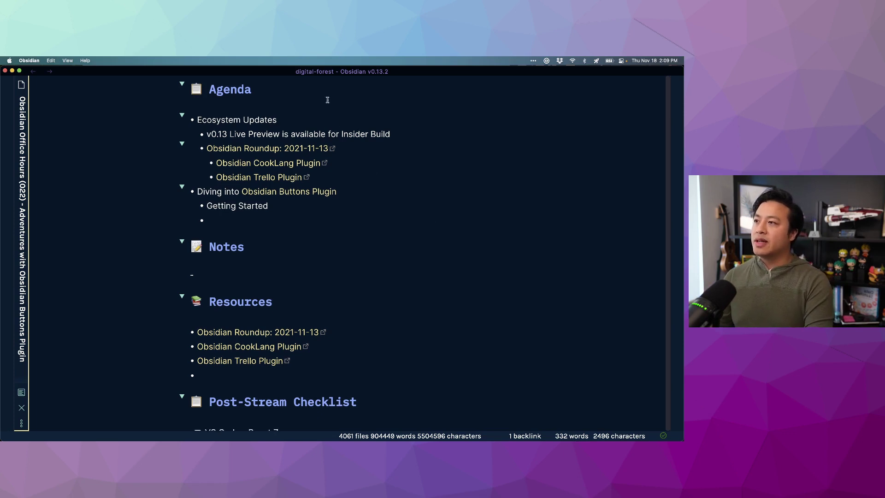
Go over the Ecosystem Updates entries in the Agenda, including the v0.13 Live Preview item.
click(334, 122)
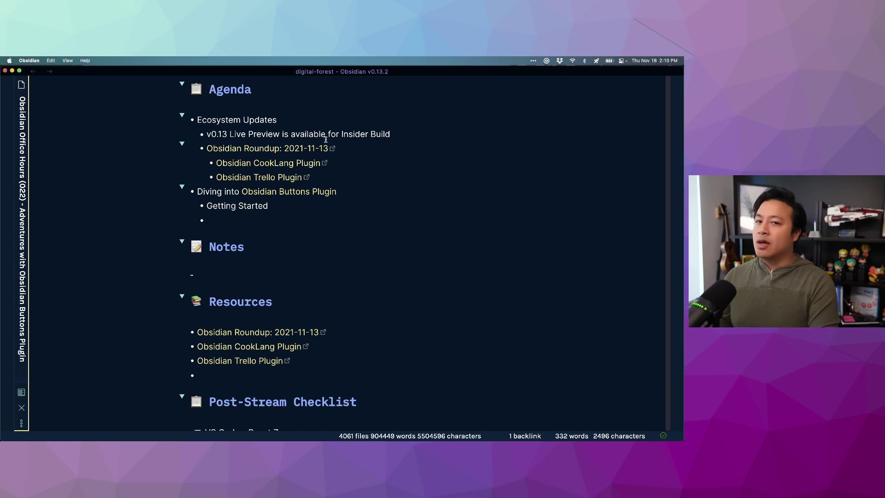
click(281, 134)
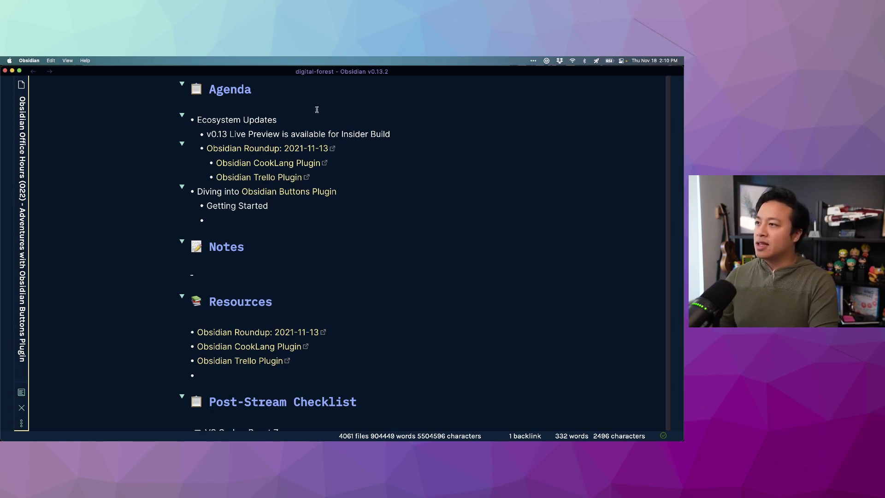
click(286, 147)
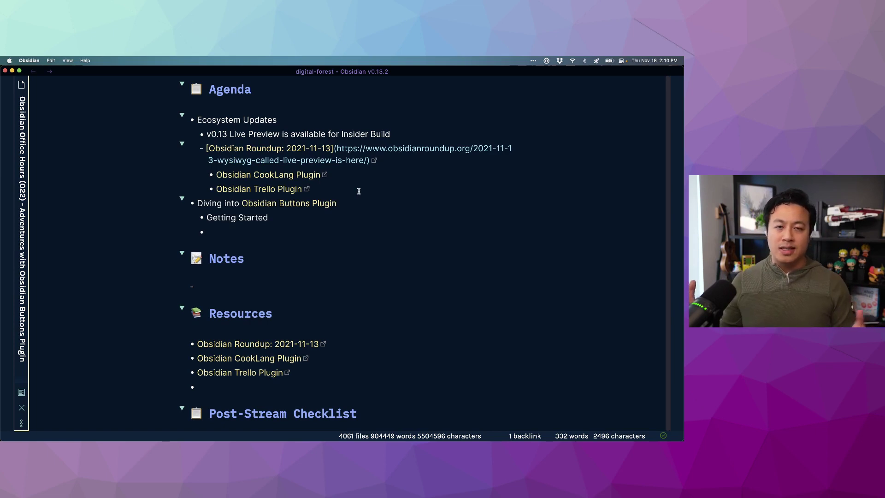
click(348, 137)
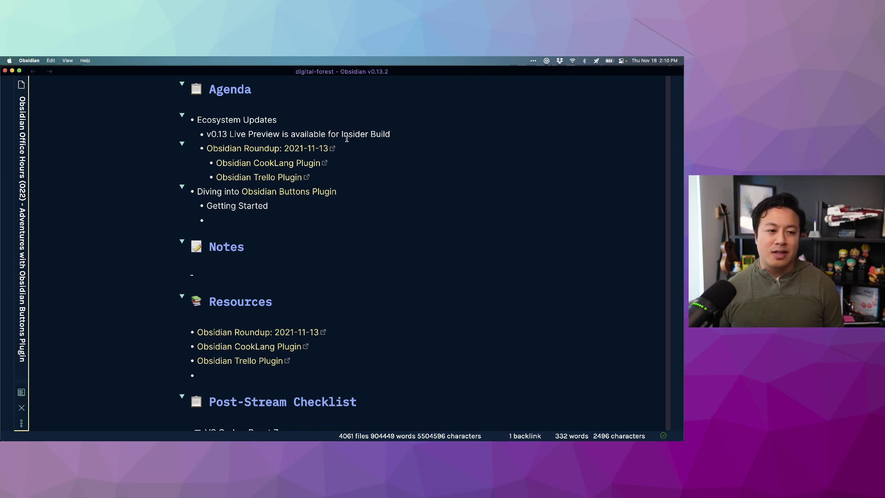
click(347, 134)
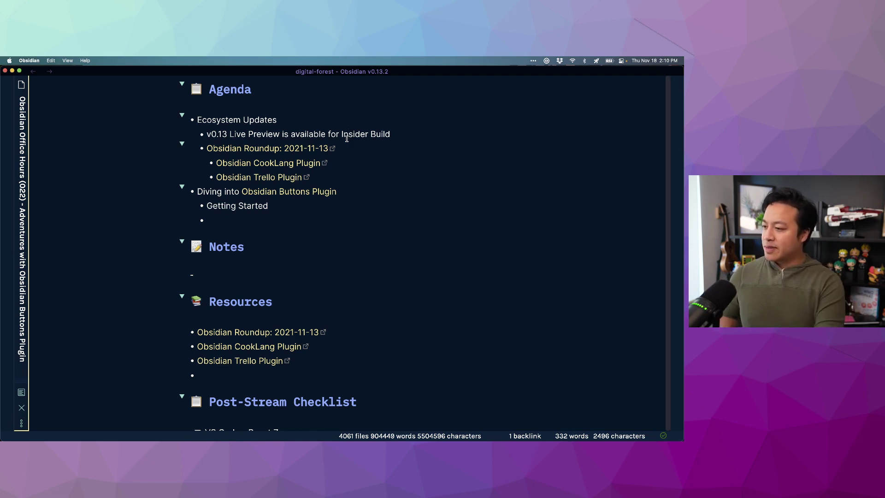
Remove the empty bullet after the Obsidian Trello Plugin link in the Resources list.
click(271, 374)
key(BackSpace)
key(BackSpace)
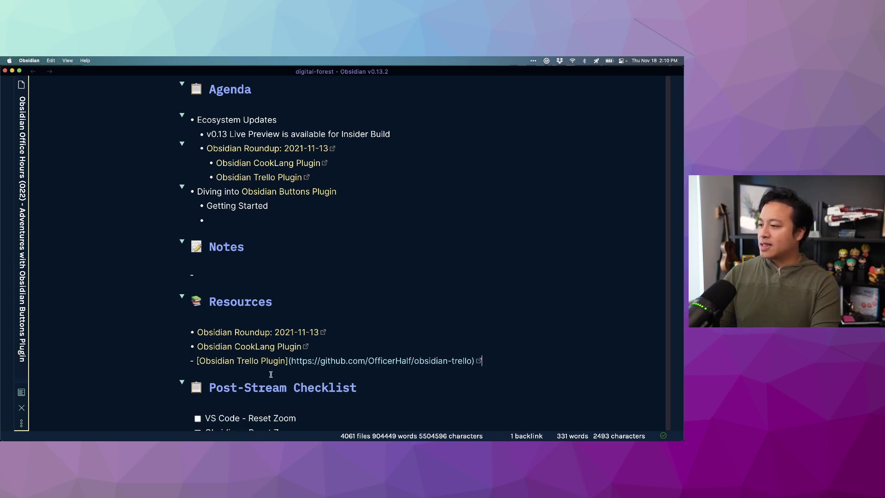
key(Down)
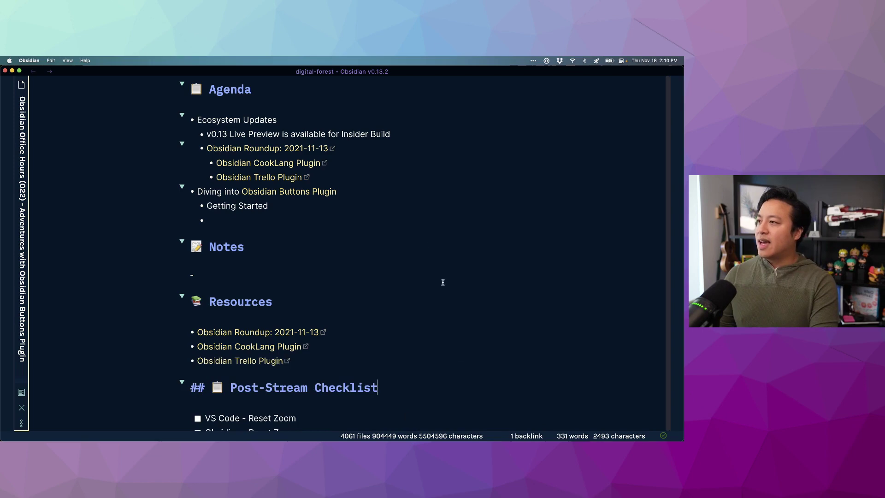
Open the Obsidian Roundup: 2021-11-13 link from the Agenda and read the article down to its Plugin News section.
click(296, 149)
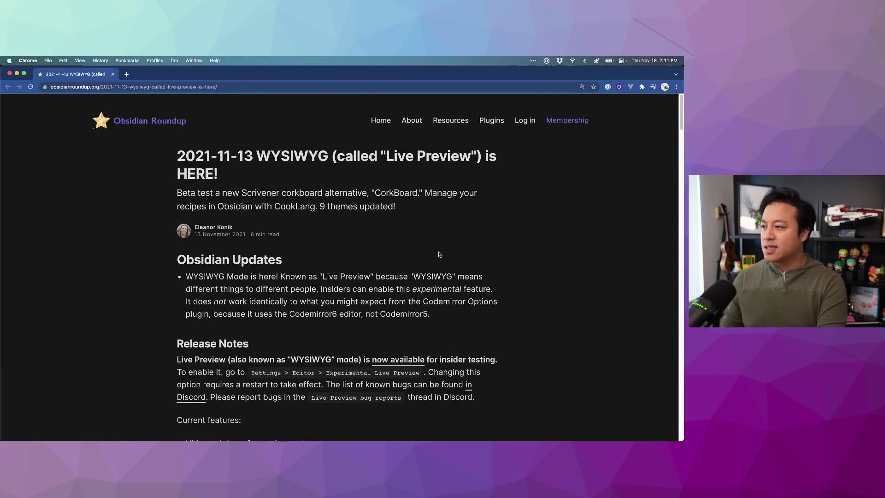
scroll(440, 254, down, 5)
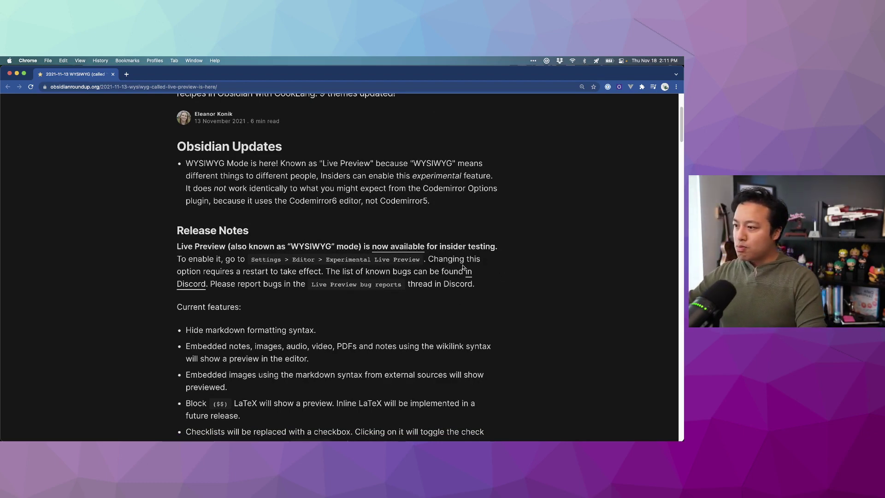
scroll(461, 272, down, 12)
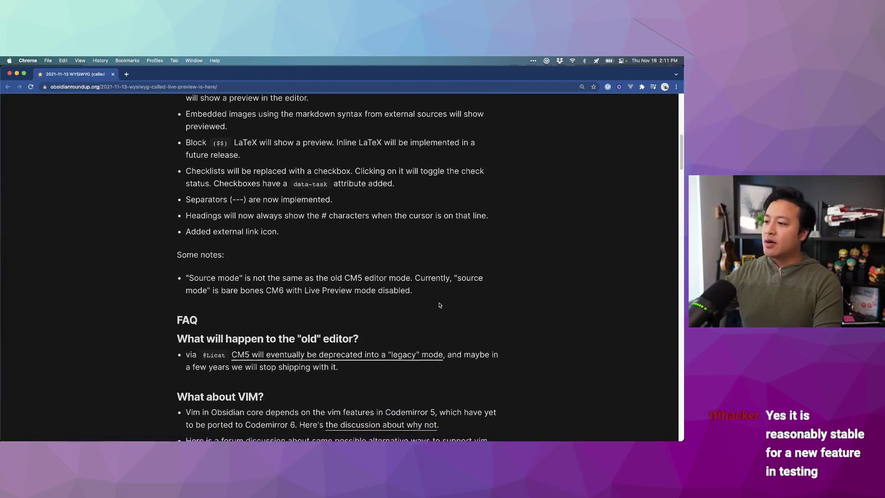
scroll(441, 305, down, 8)
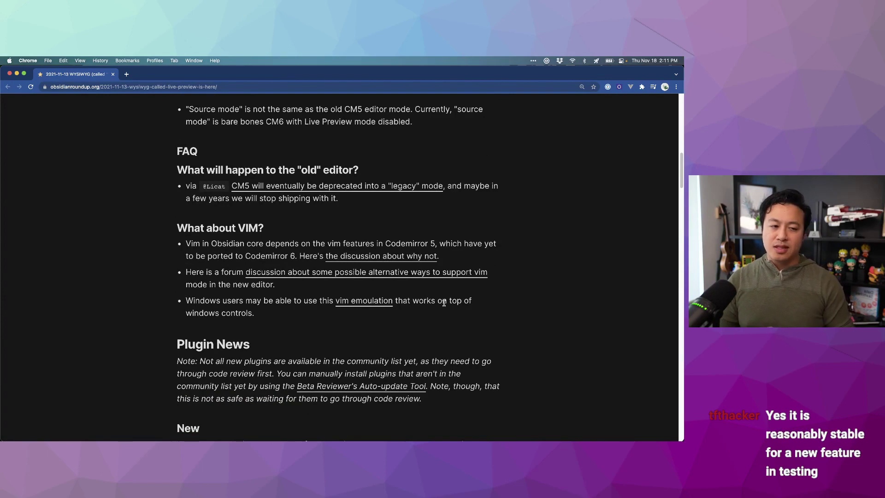
scroll(425, 311, down, 6)
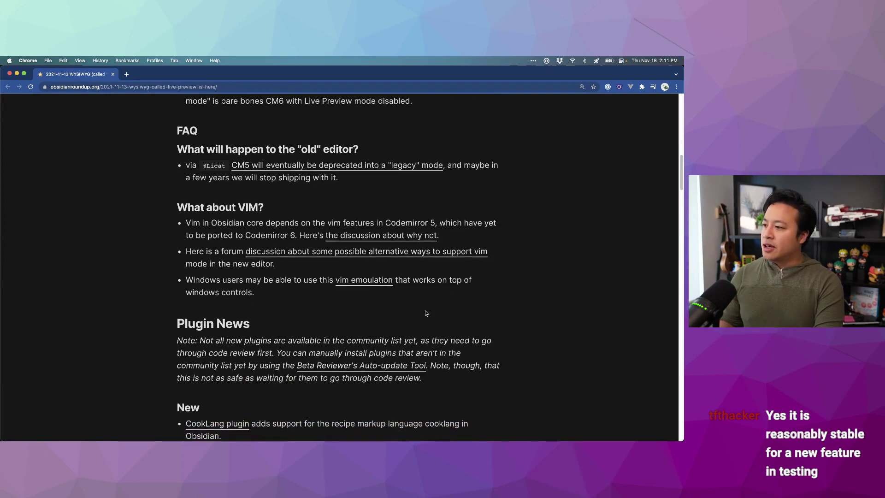
scroll(451, 322, down, 4)
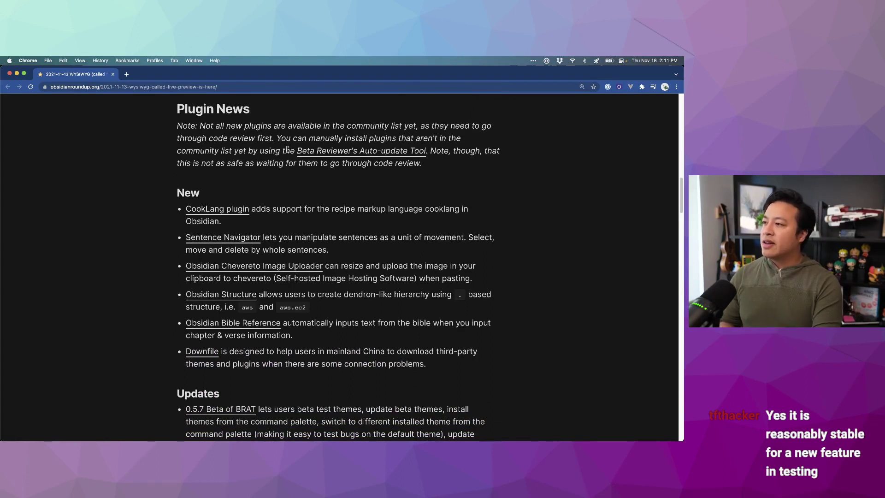
Open the CookLang plugin's GitHub page in a new tab, review its README and close the tab.
right_click(237, 210)
click(243, 213)
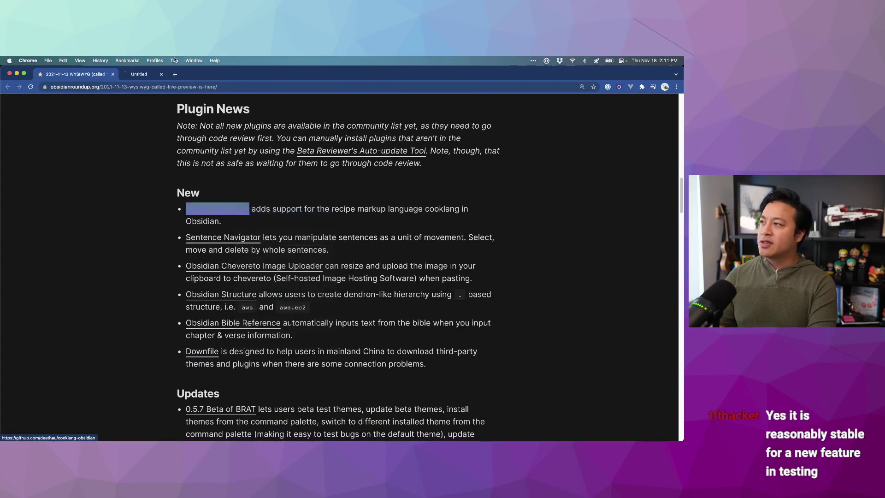
click(148, 68)
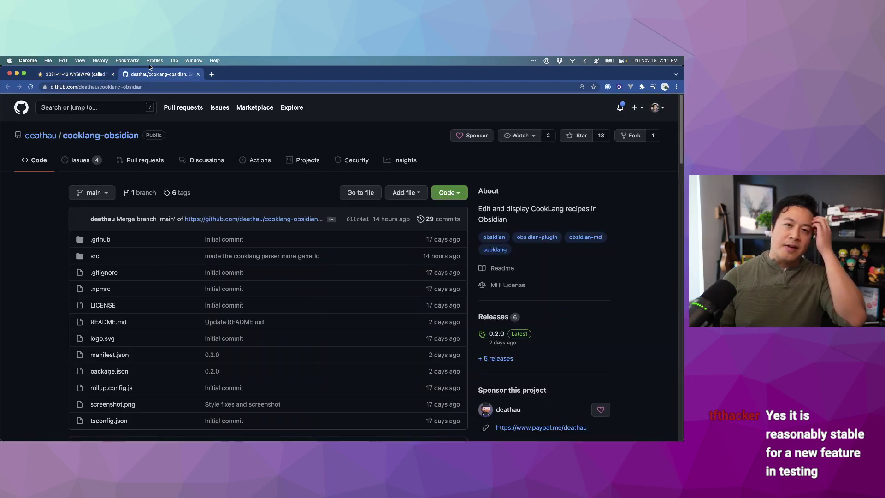
scroll(355, 352, down, 5)
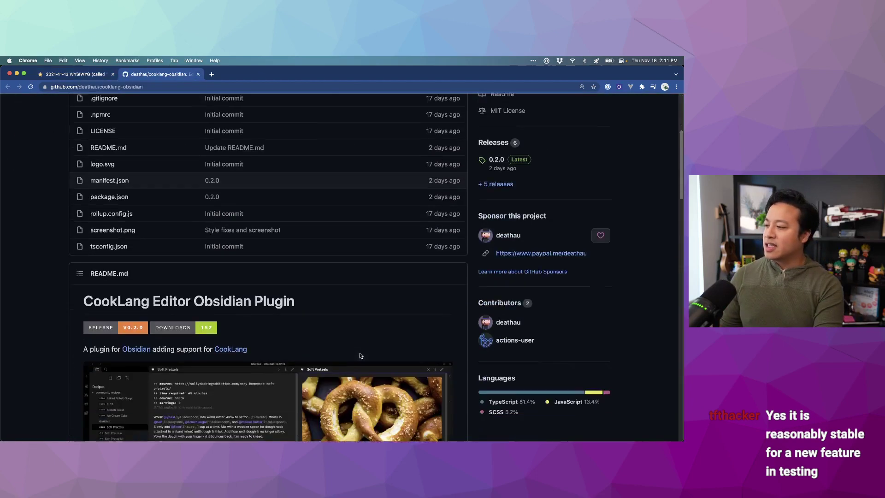
scroll(354, 352, down, 3)
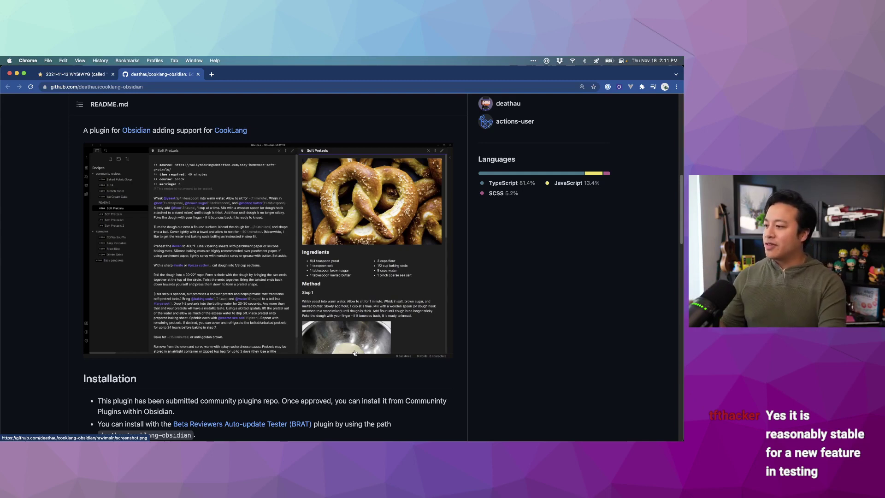
scroll(383, 336, down, 1)
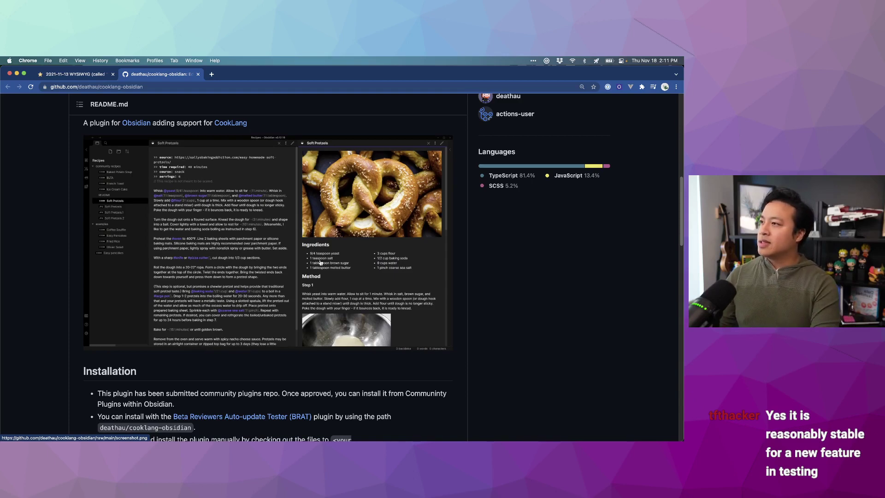
scroll(382, 276, up, 10)
scroll(382, 272, up, 7)
key(super+w)
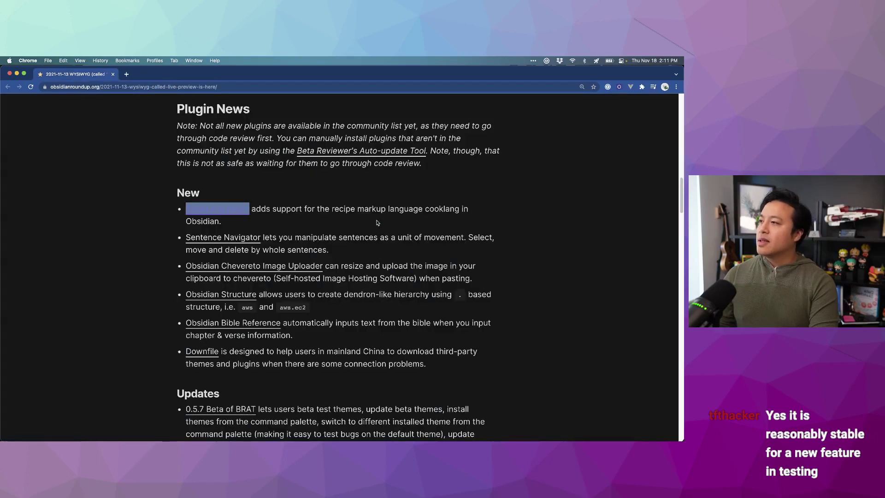
Switch back to Obsidian, open the Obsidian Buttons Plugin note and return to the Office Hours note.
key(super+Tab)
click(282, 190)
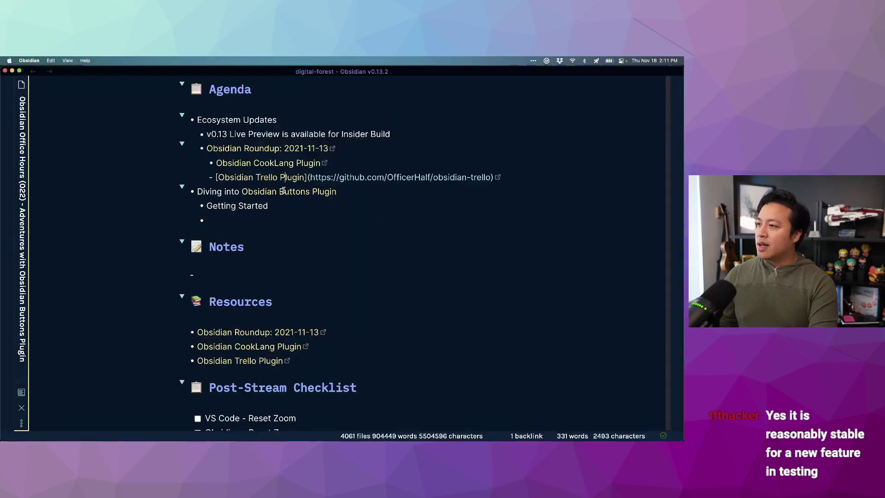
click(285, 190)
scroll(350, 155, up, 2)
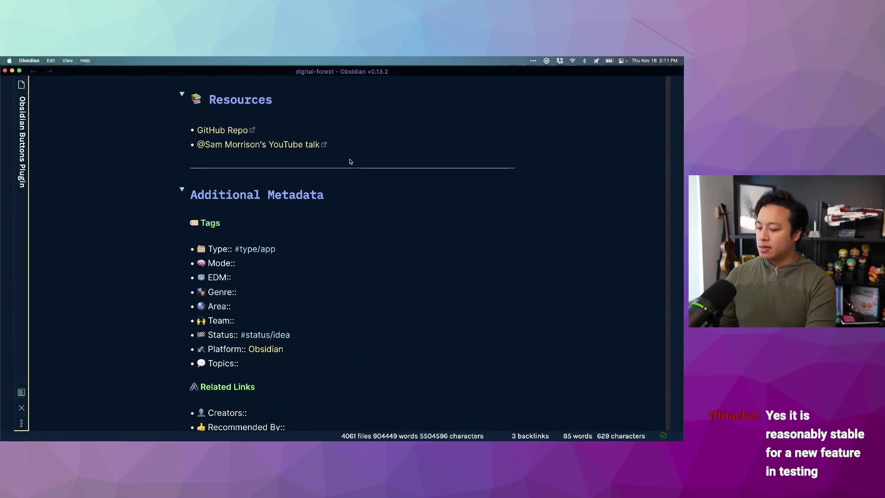
key(super+alt+Left)
Open the Obsidian Trello Plugin link from the Agenda and examine the README on its GitHub page.
scroll(348, 191, down, 5)
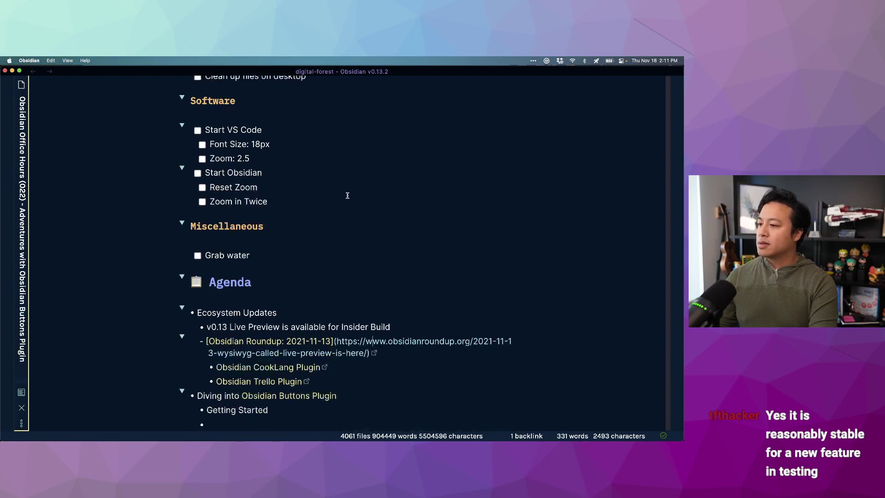
click(387, 319)
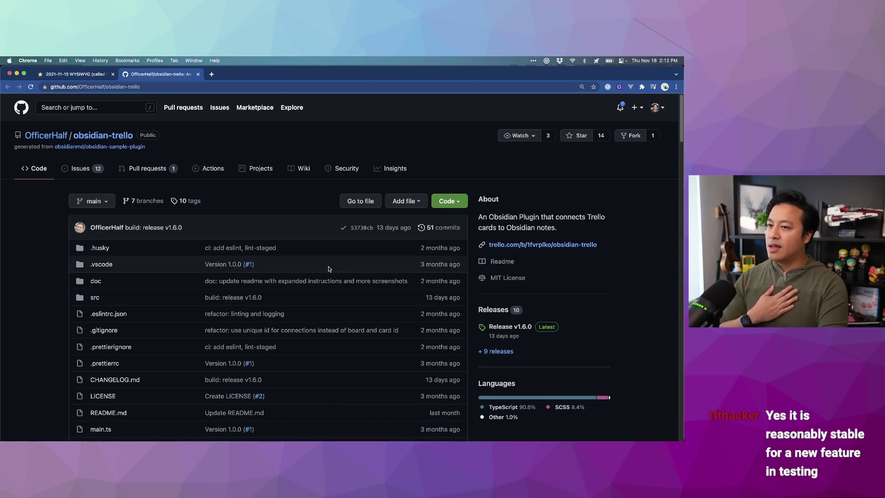
scroll(328, 270, down, 6)
scroll(325, 276, down, 4)
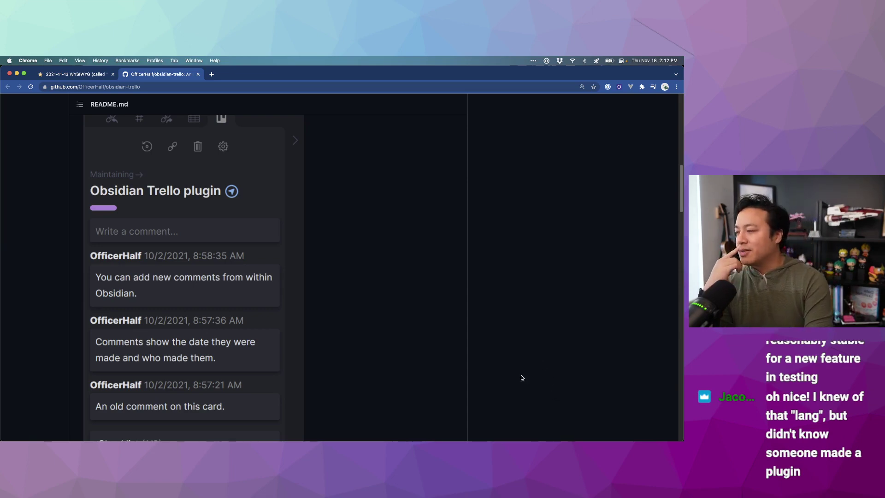
scroll(354, 344, up, 2)
scroll(356, 341, down, 6)
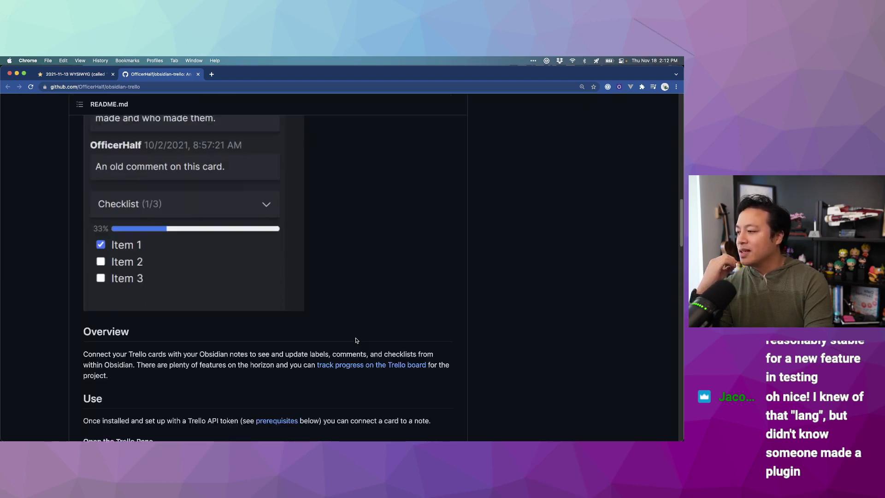
scroll(356, 340, down, 2)
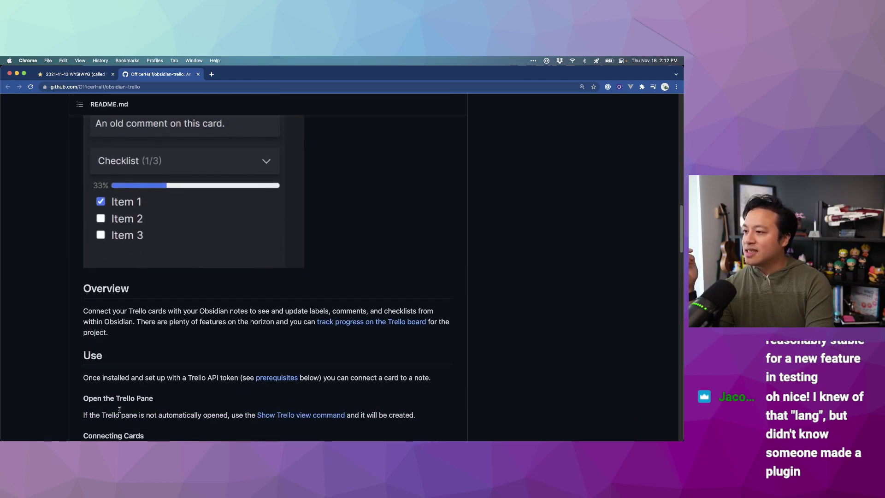
scroll(410, 346, up, 2)
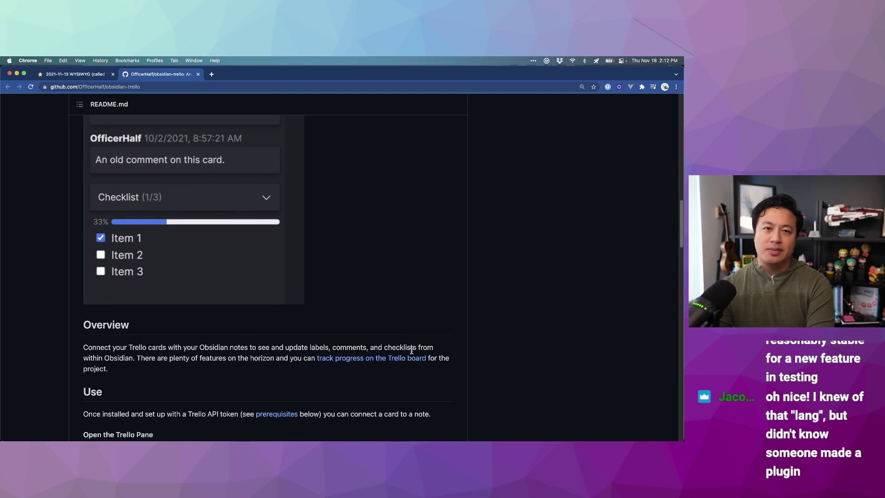
scroll(412, 351, up, 2)
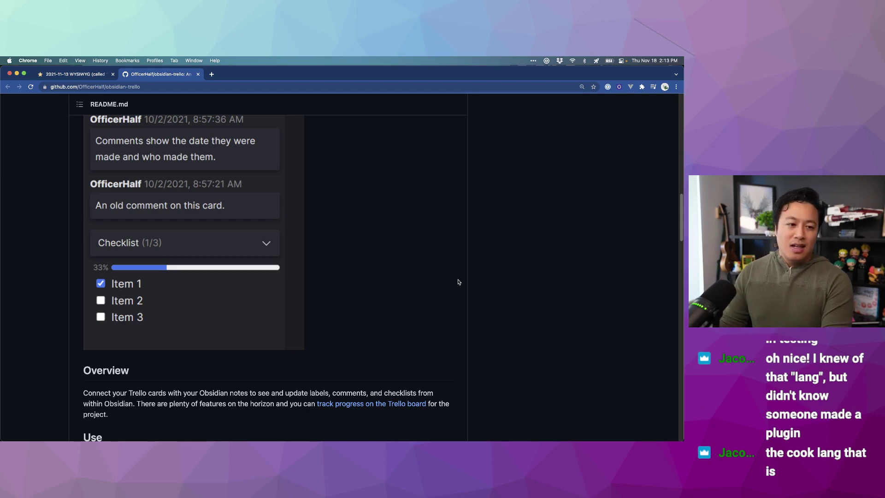
scroll(501, 286, up, 15)
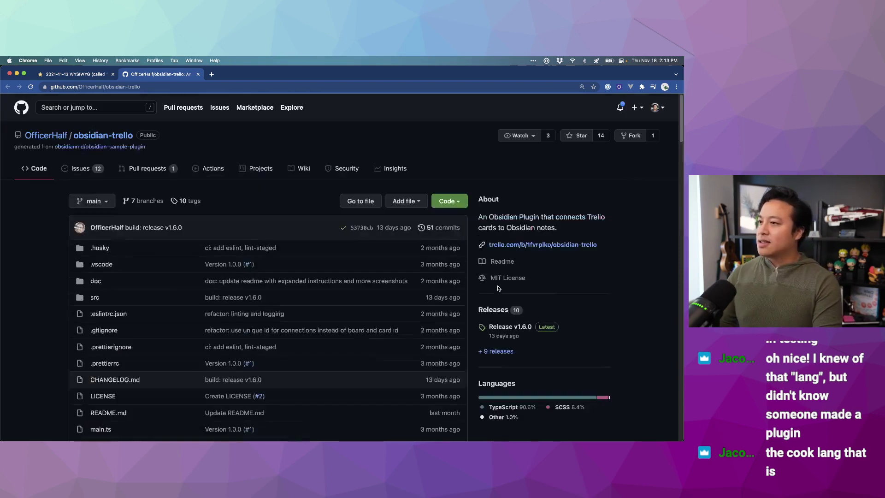
Switch back to Obsidian and open the Obsidian Buttons Plugin note linked in the Agenda.
key(super+Tab)
scroll(413, 276, down, 3)
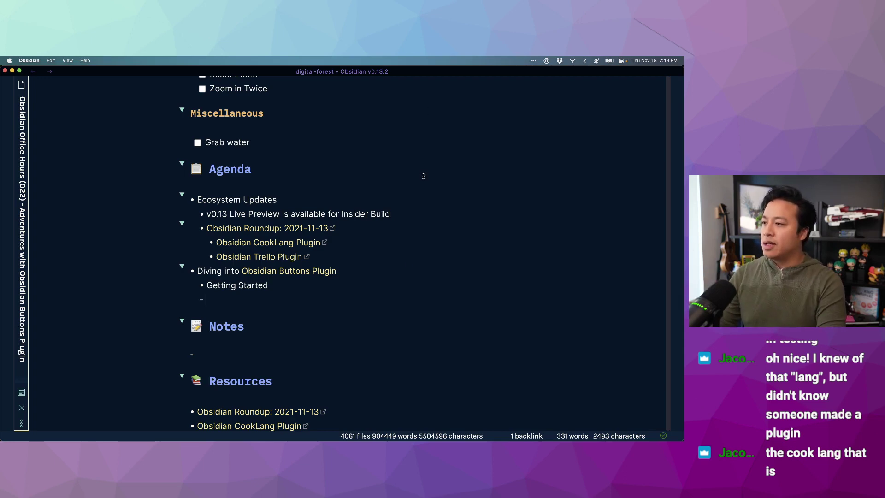
click(325, 273)
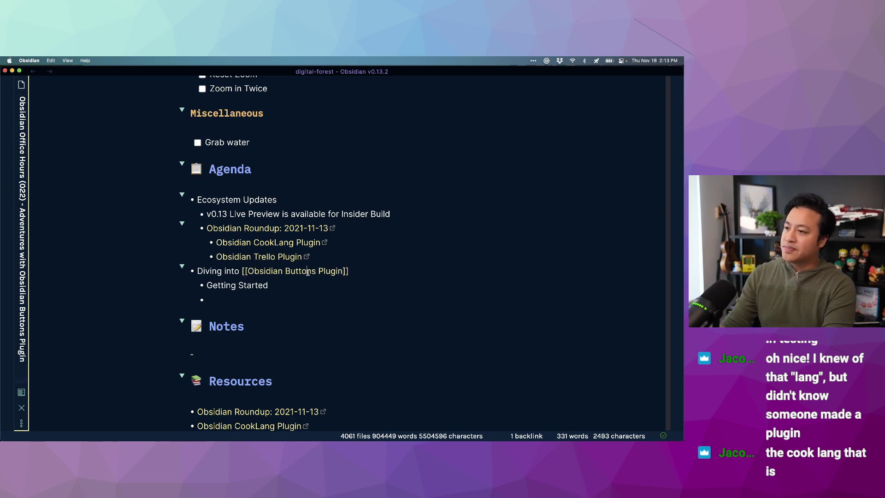
super+click(334, 274)
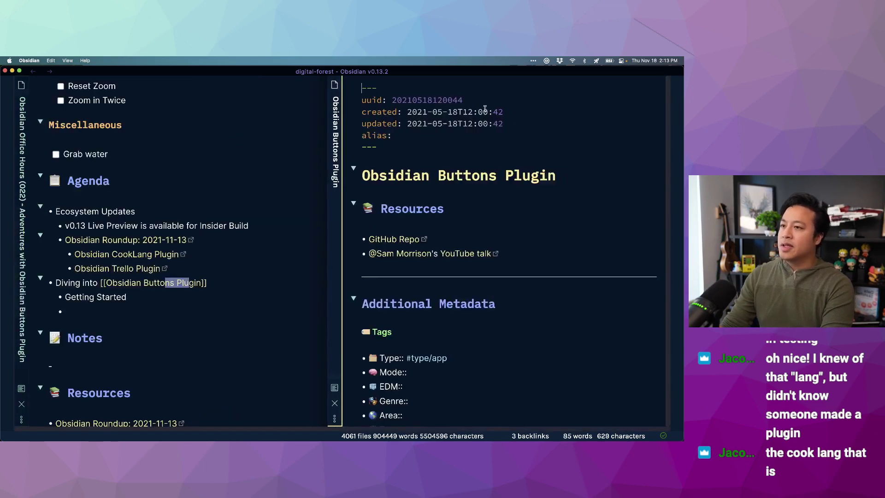
Open the GitHub Repo link from the note's Resources and read the README through Install, Usage, Button Block ID and Inline Buttons.
click(397, 238)
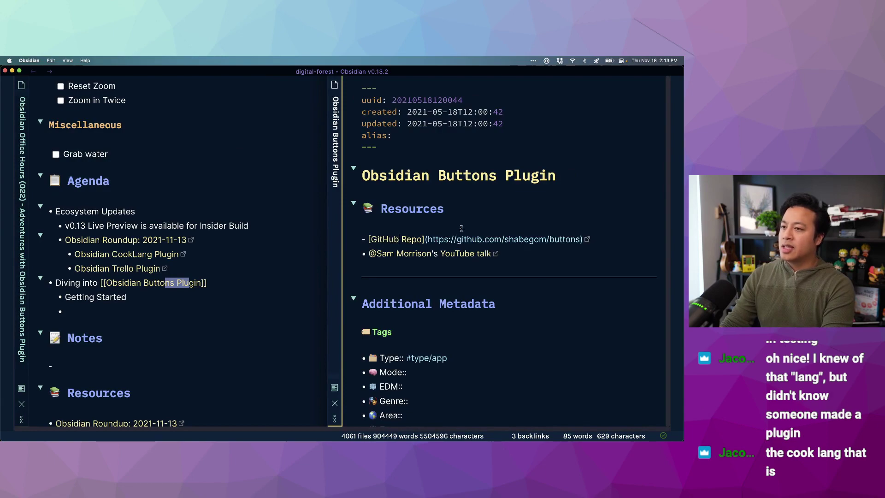
super+click(464, 238)
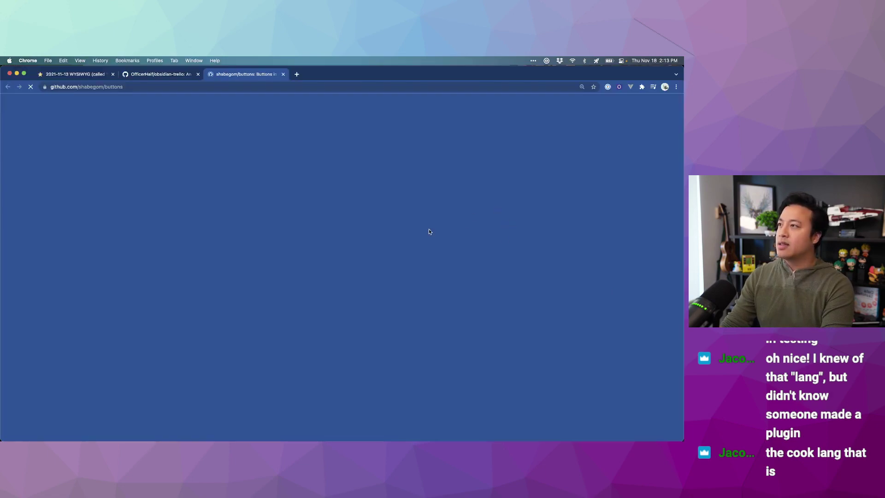
scroll(373, 268, down, 3)
scroll(373, 268, down, 10)
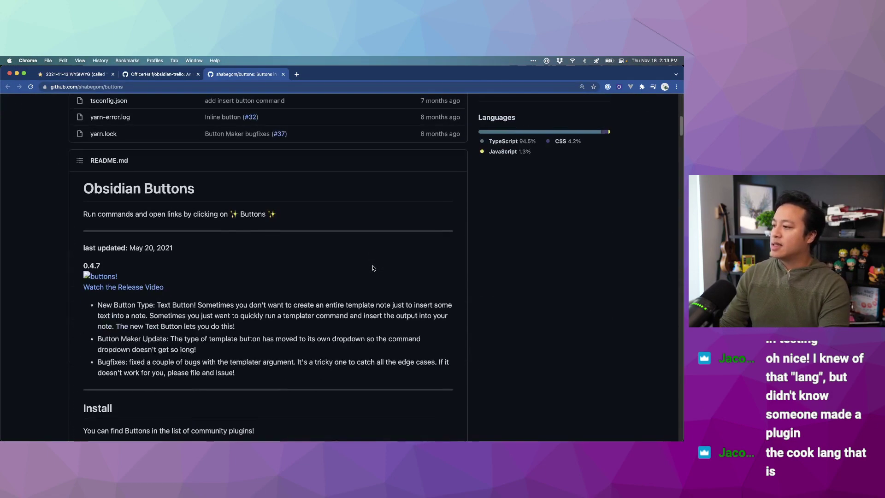
scroll(323, 263, down, 5)
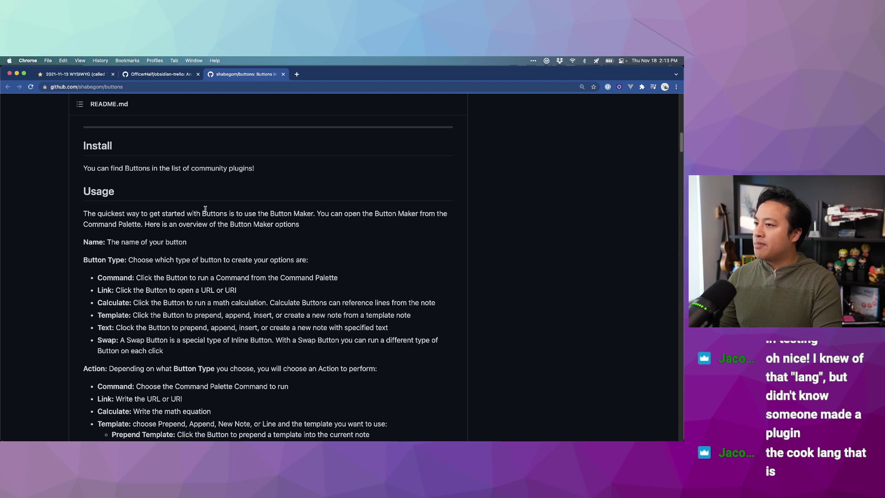
drag(203, 213, 320, 213)
click(317, 265)
scroll(194, 235, down, 5)
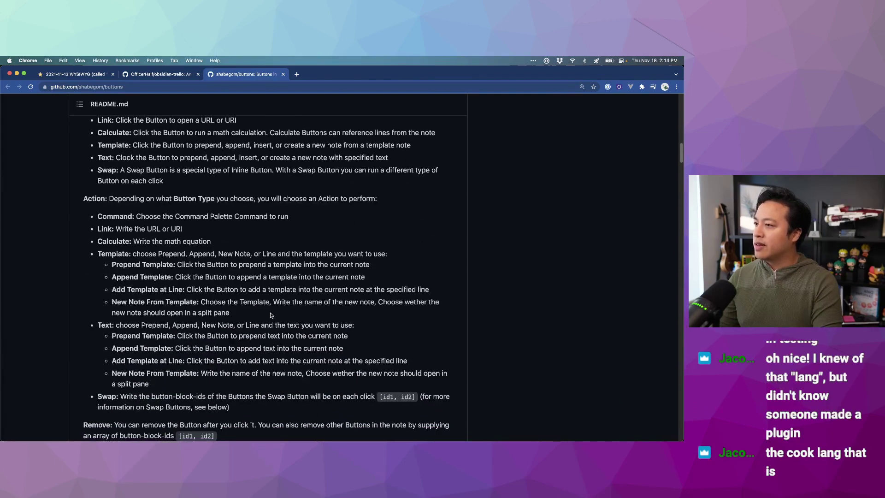
scroll(271, 316, down, 6)
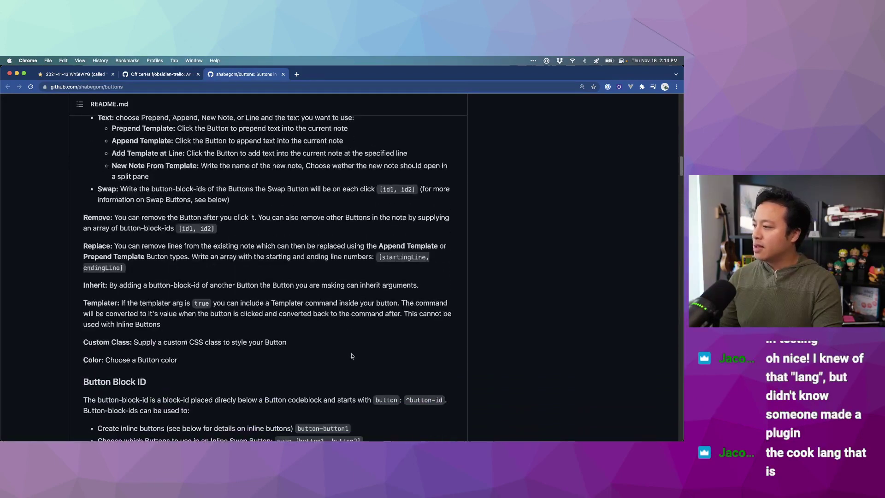
scroll(352, 356, down, 4)
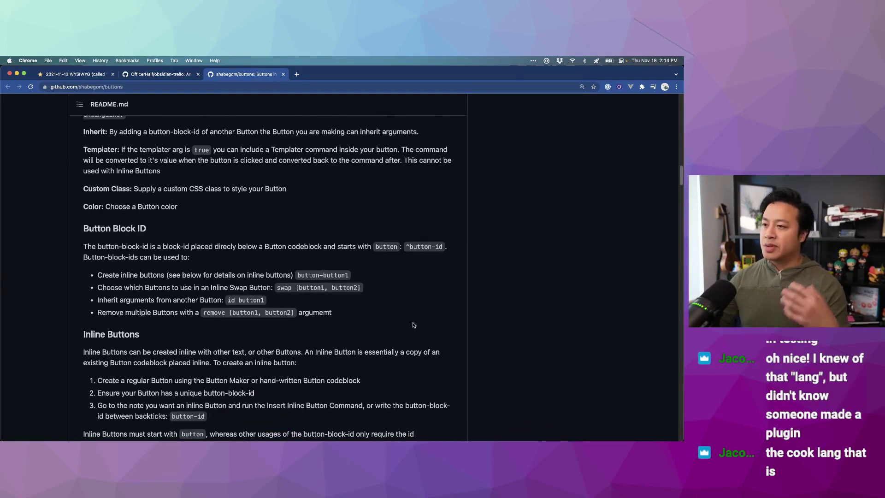
scroll(420, 325, down, 1)
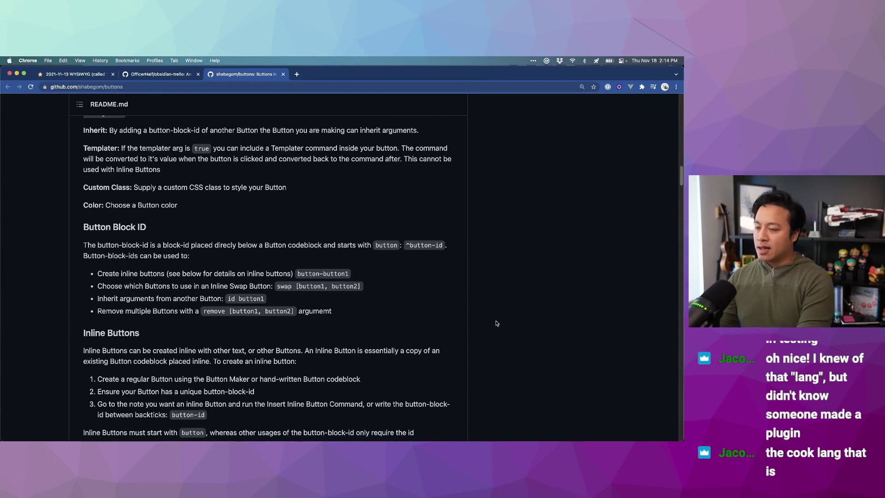
Switch back to Obsidian and add a level-two Notes heading with a memo emoji between the Obsidian Buttons Plugin title and Resources.
key(super+Tab)
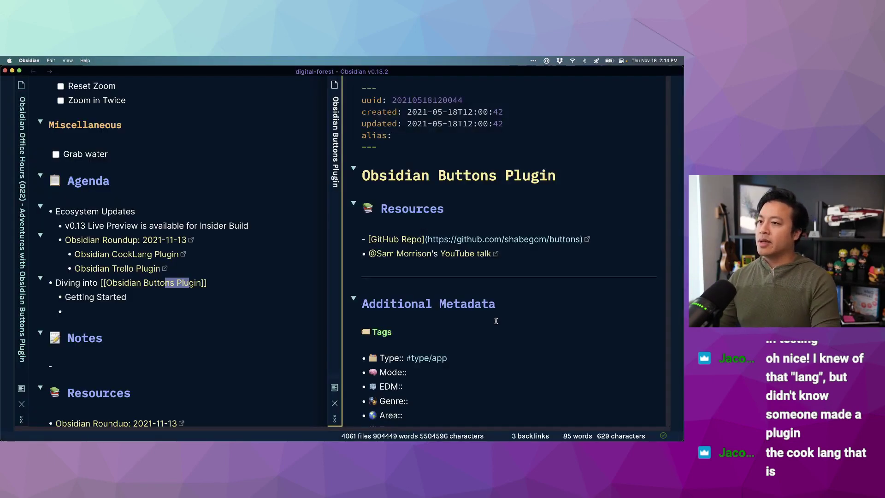
click(499, 192)
key(Return)
key(Return)
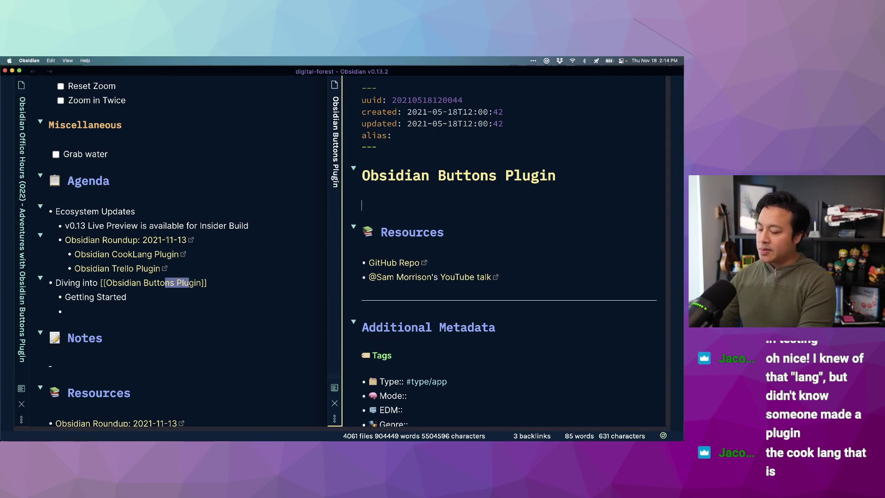
text(##)
key(alt+e)
text(notes)
key(Return)
key(Return)
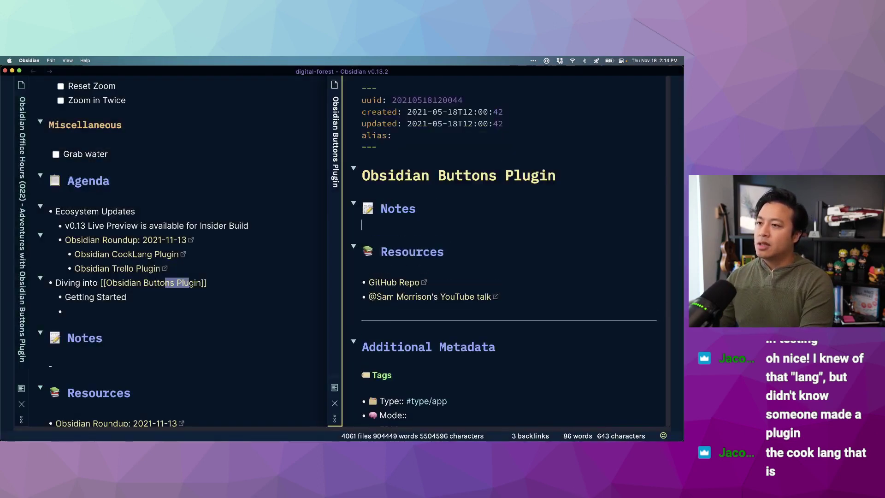
Add the bullet "Gonna get started by installing and trying out the create button wizard" under the Notes heading.
key(Return)
text(- )
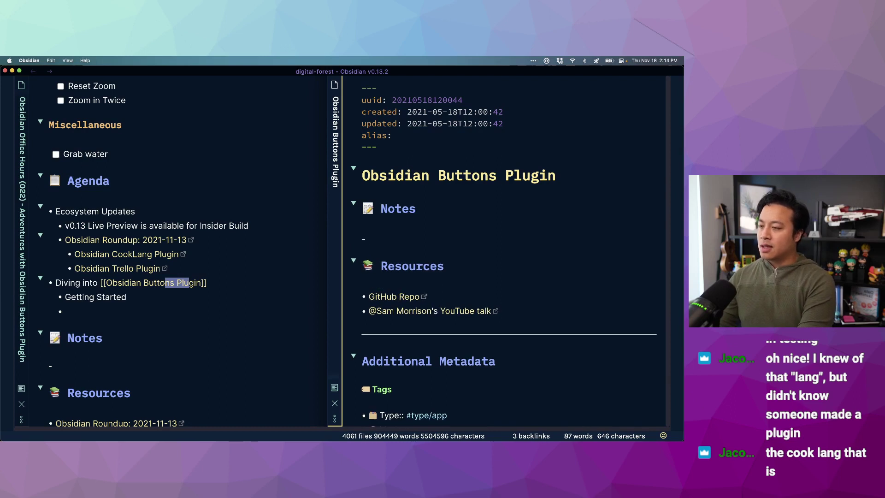
text(Gonna get st)
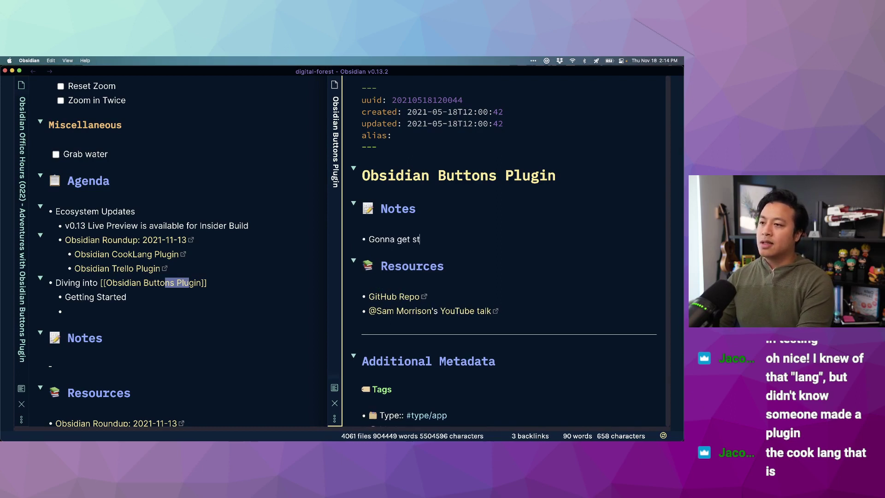
text(arted by installing and try)
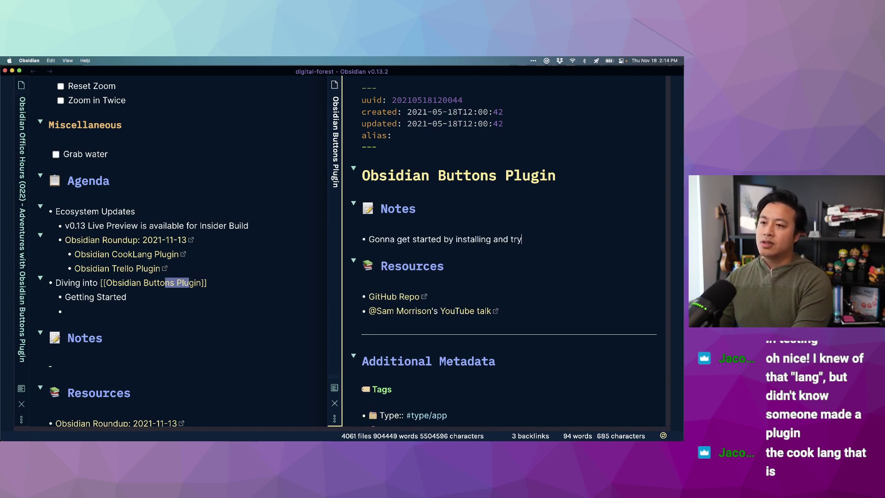
text(ing out the creat e)
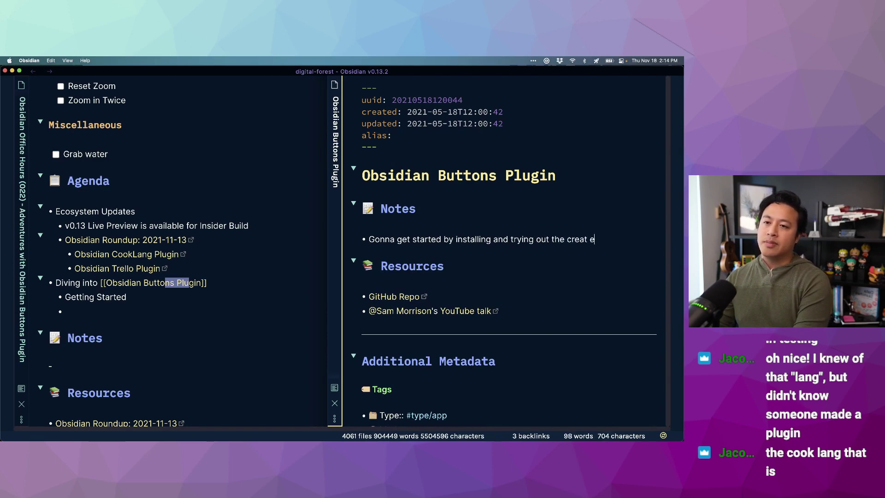
text( butto)
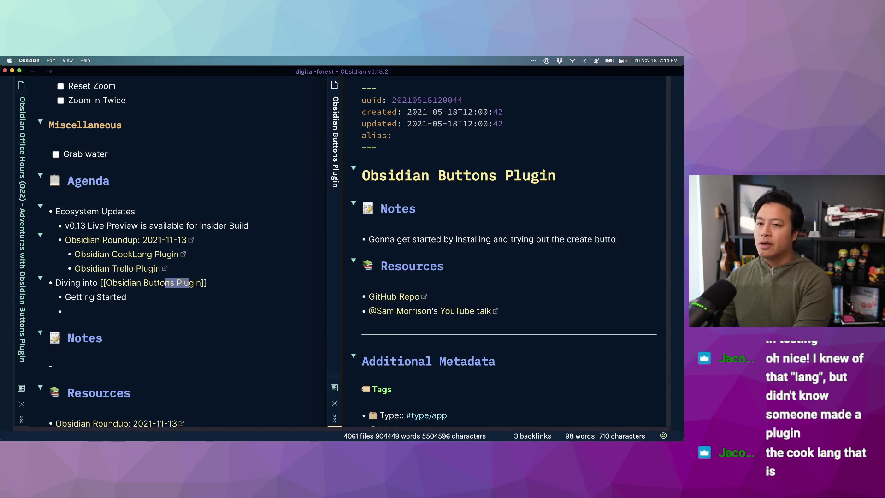
text(n wizard)
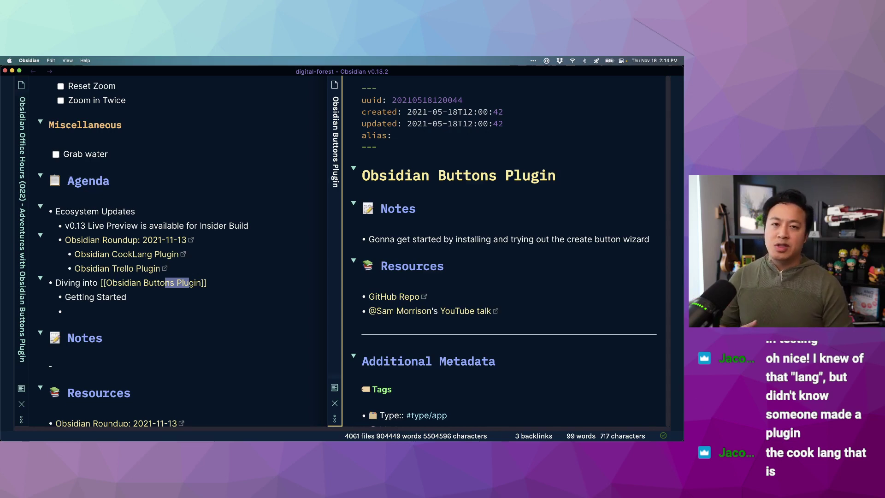
Open the Obsidian Office Hours (Series) note, examine its Episodes table and close the note.
key(super+o)
text(o)
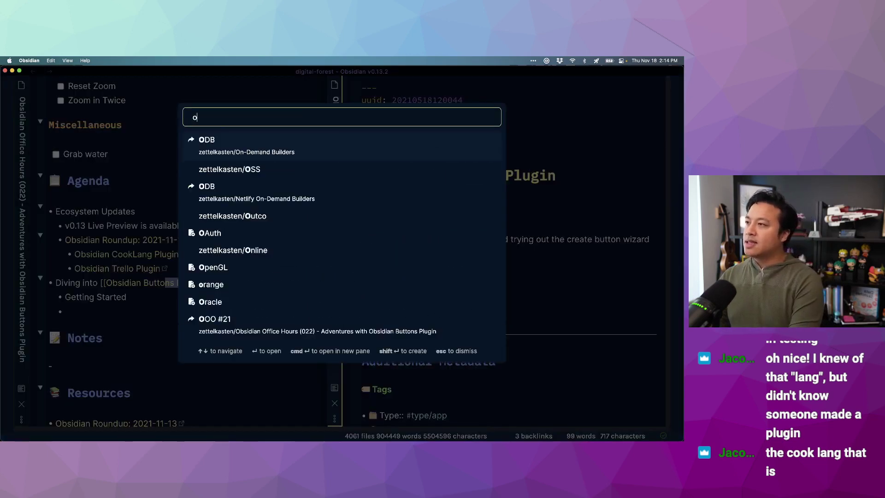
text(bsidian office hours ser)
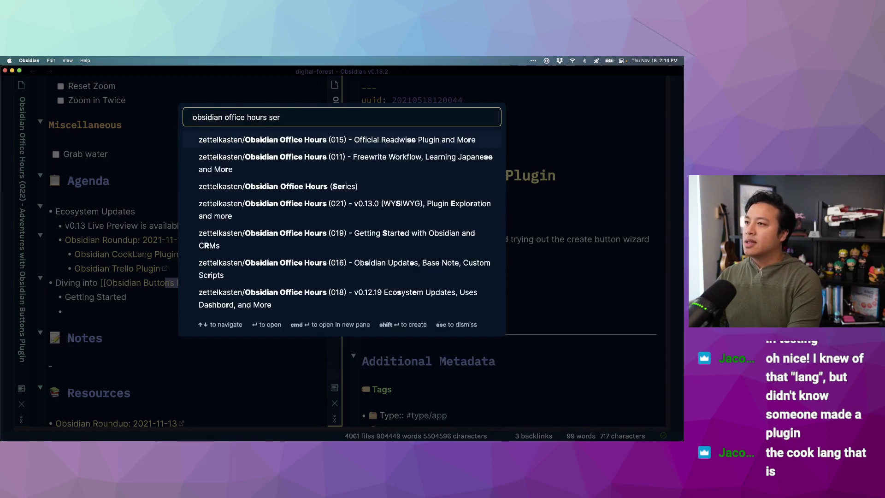
key(Return)
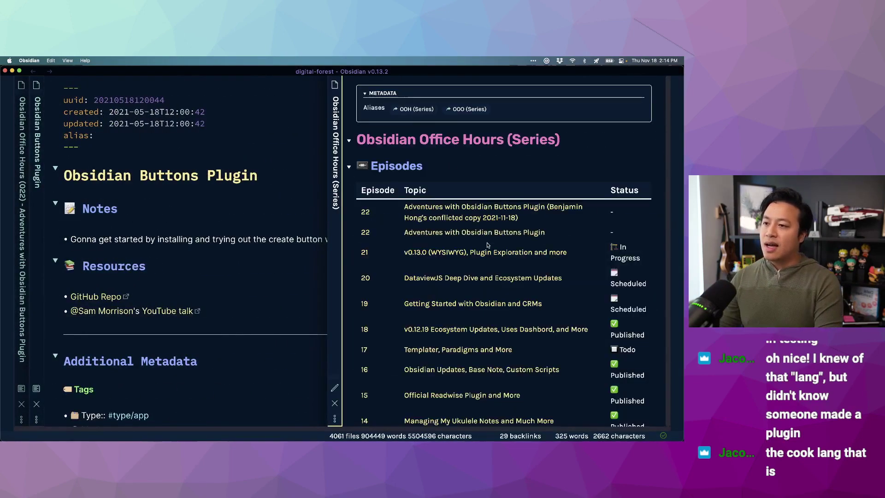
scroll(526, 221, down, 2)
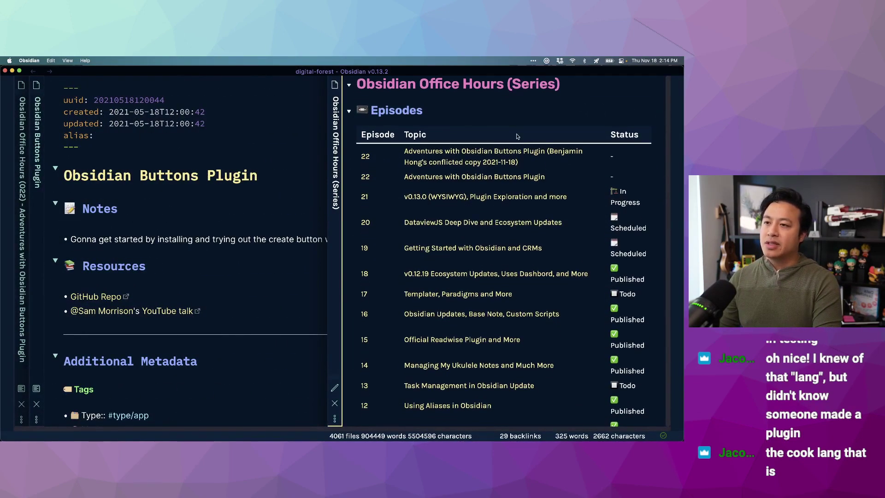
scroll(530, 248, down, 2)
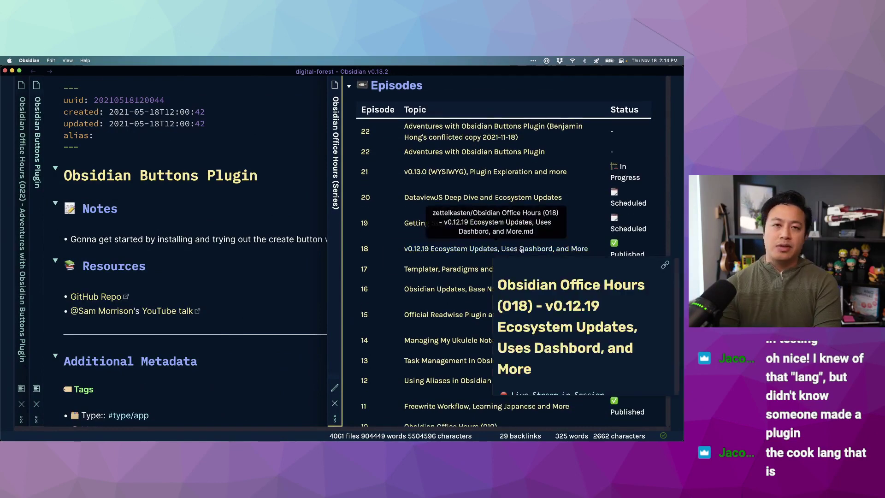
mouse_move(534, 152)
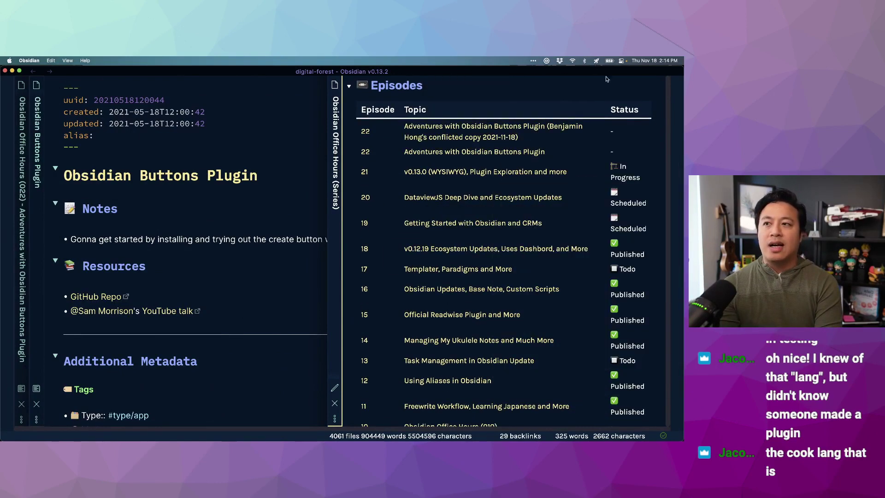
scroll(584, 136, down, 1)
scroll(583, 139, up, 2)
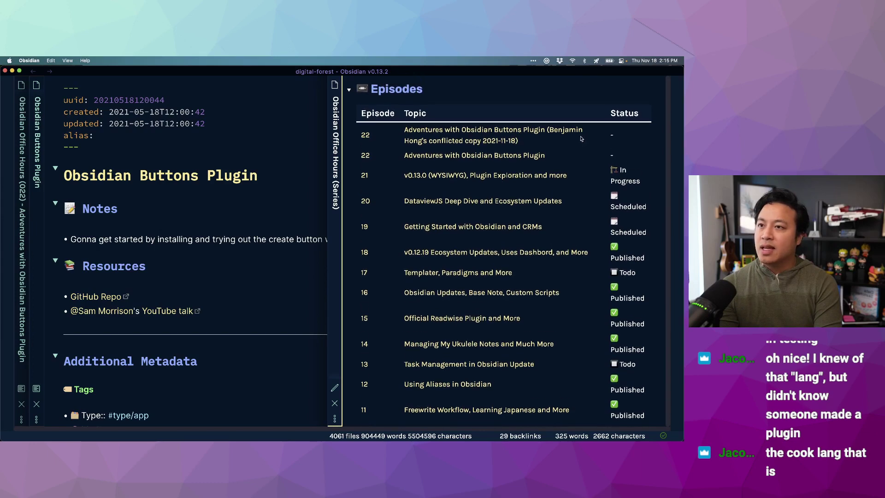
scroll(566, 205, up, 3)
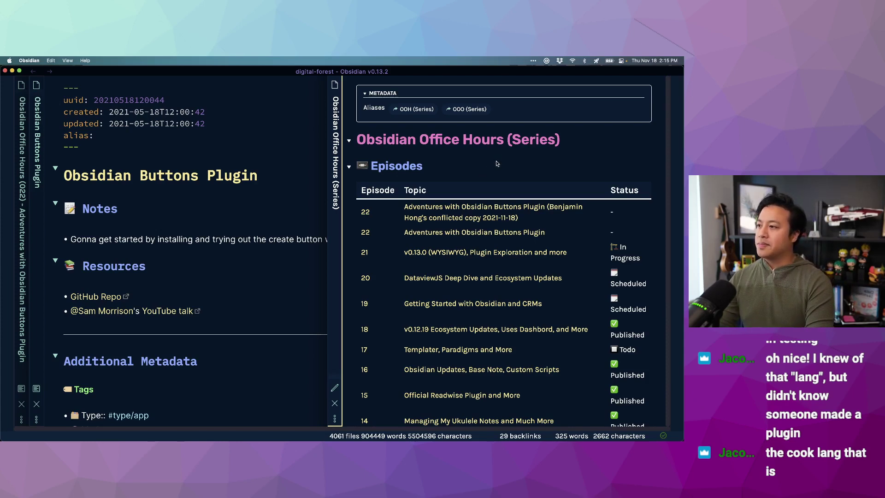
key(super+w)
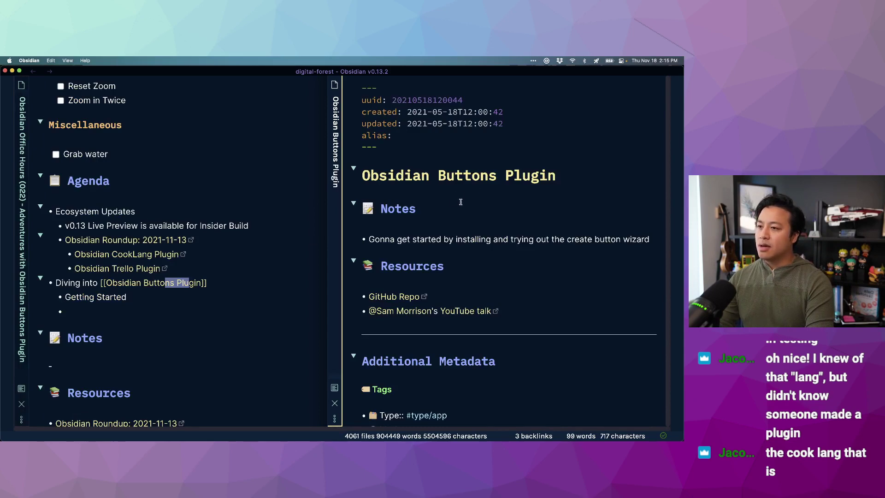
Open the community plugins browser from Obsidian's settings and search it for "button".
click(447, 253)
key(super+comma)
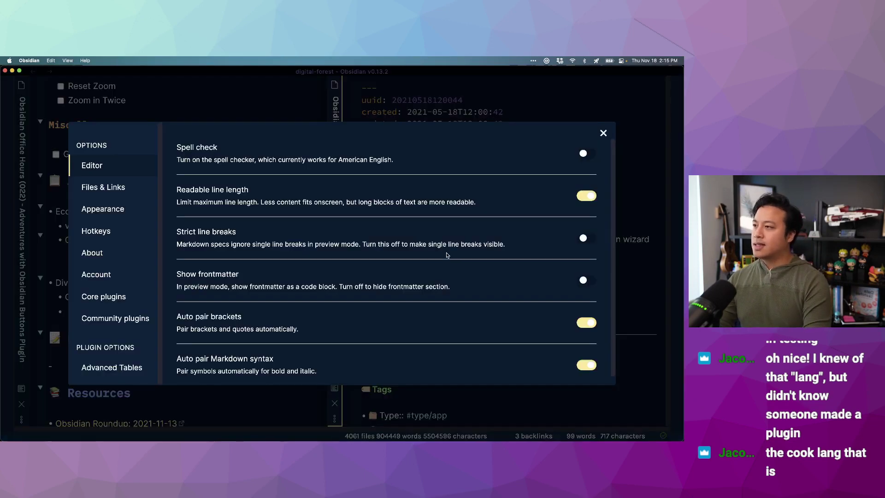
click(98, 319)
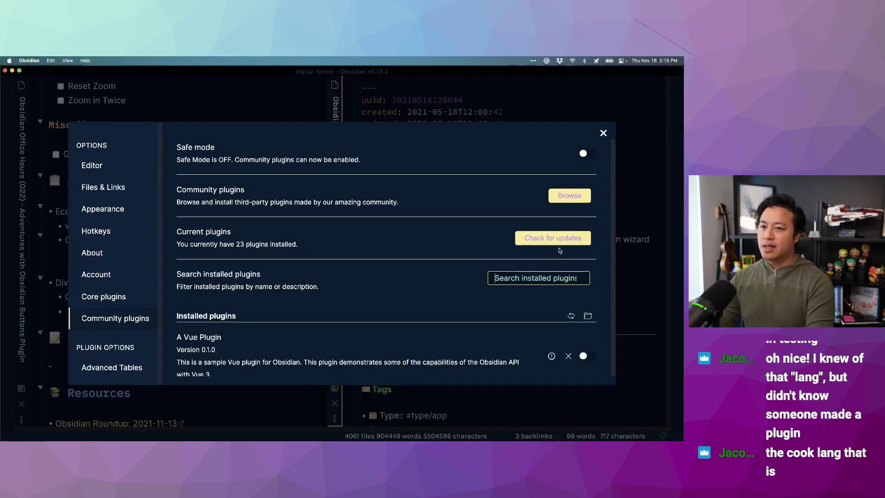
click(570, 196)
text(button)
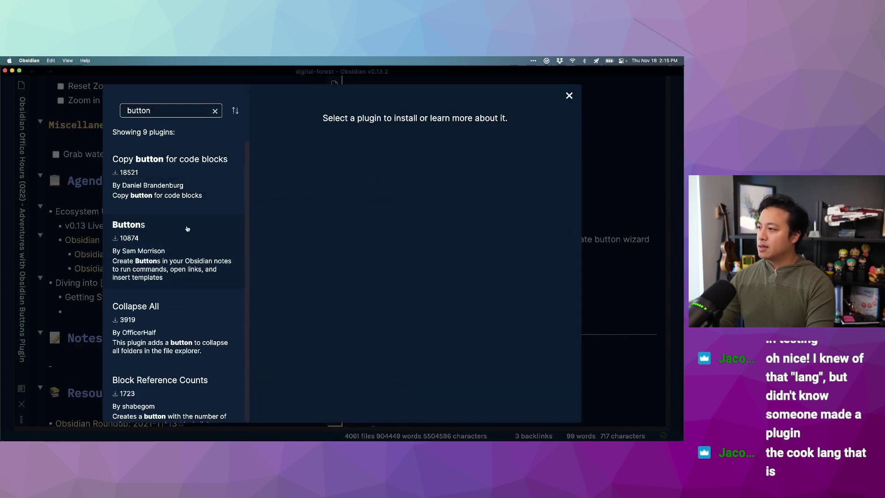
Install and enable the Buttons community plugin.
click(188, 226)
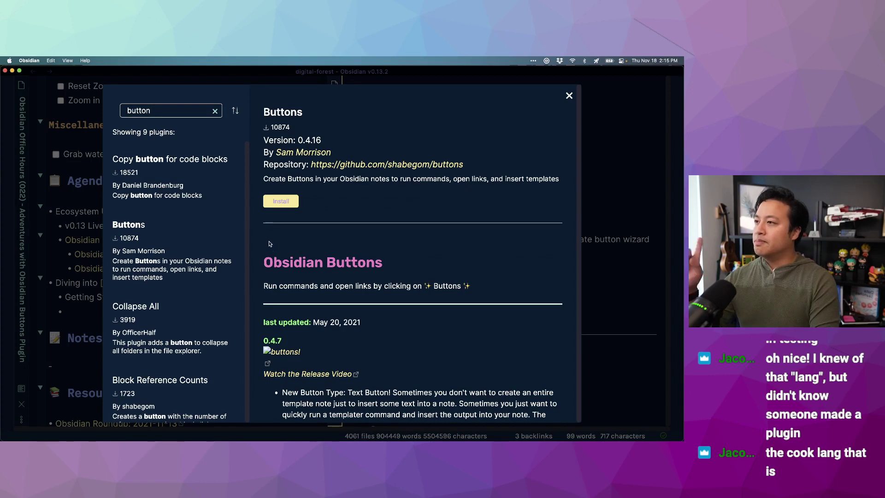
click(278, 206)
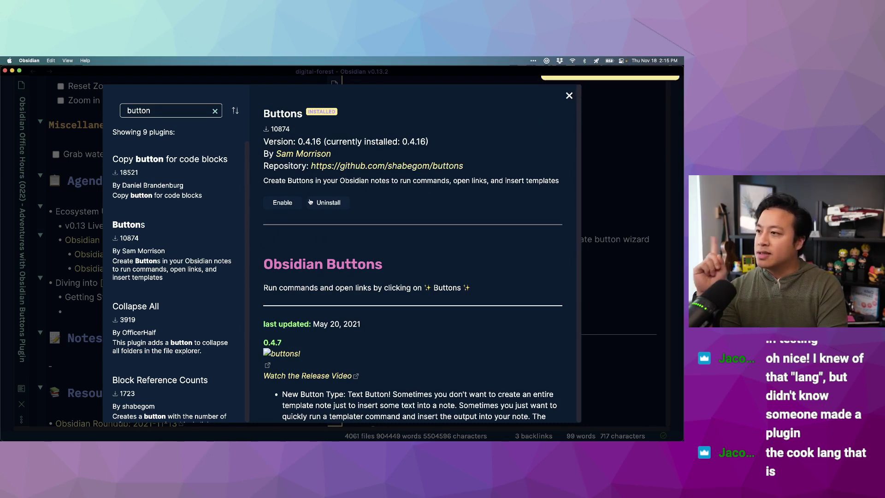
click(292, 203)
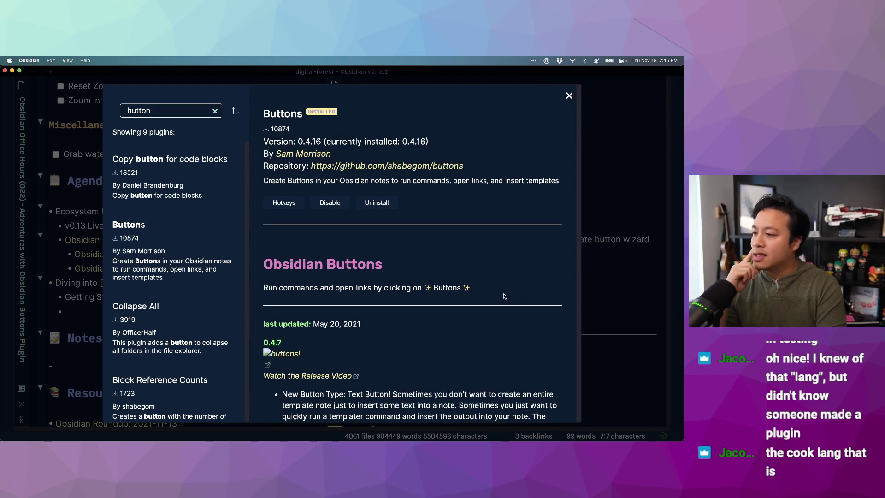
Read through the Buttons plugin description down to its Button Maker usage notes and close the plugin browser and settings.
scroll(406, 265, down, 4)
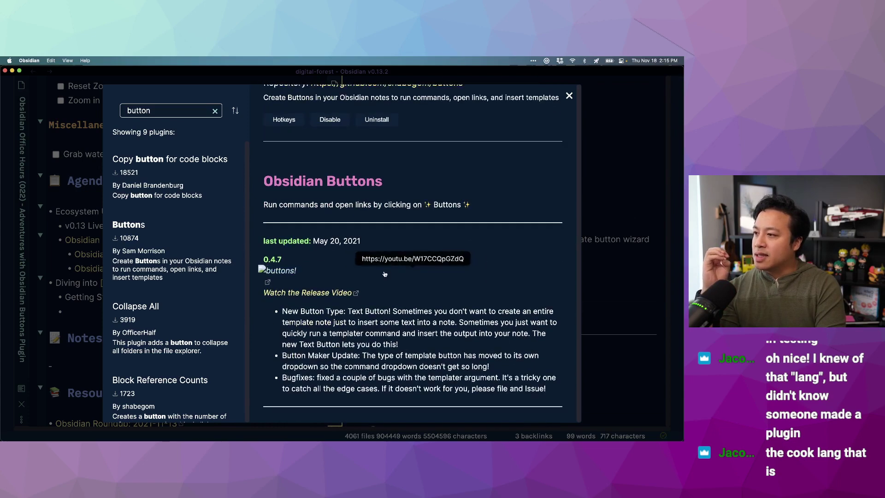
scroll(428, 309, down, 7)
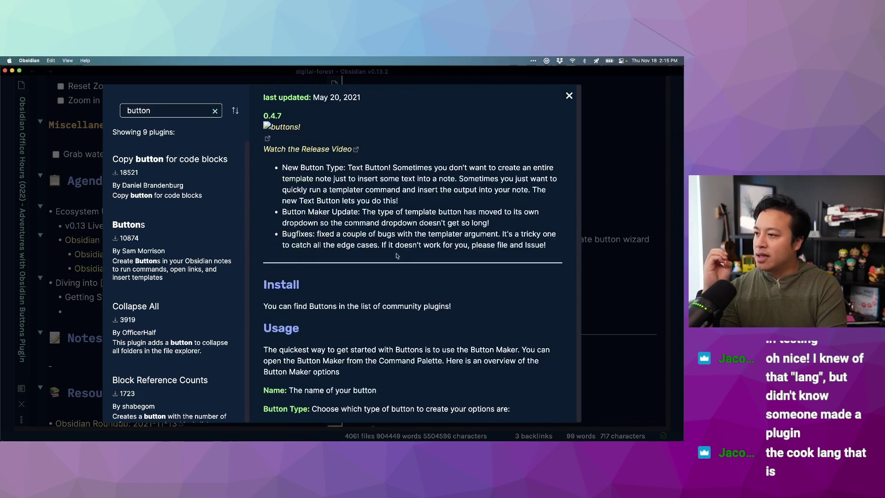
scroll(421, 324, down, 3)
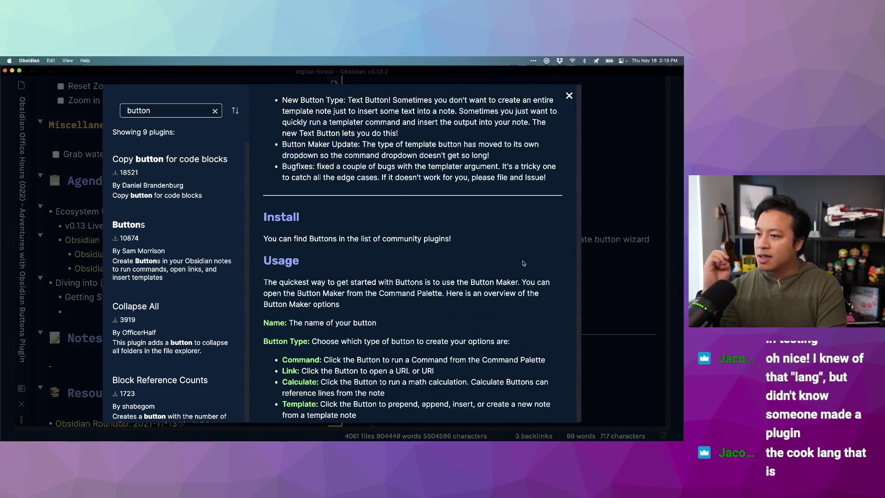
click(569, 95)
key(Escape)
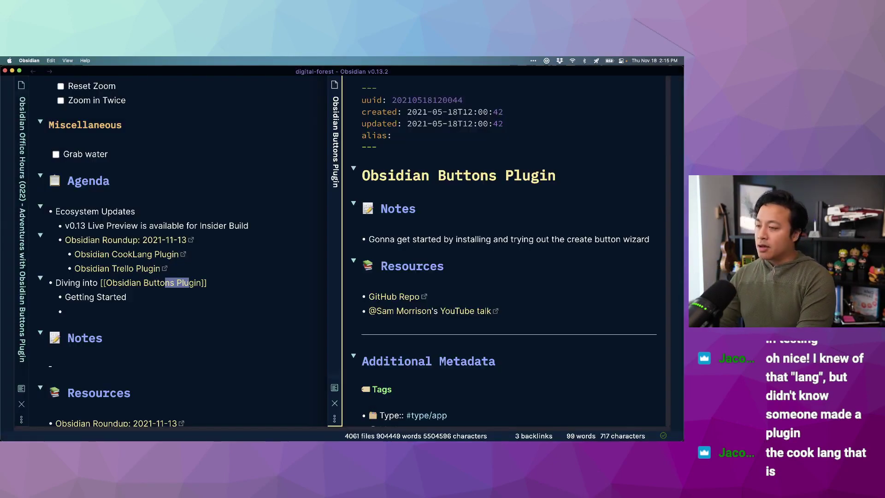
key(super+p)
text(button)
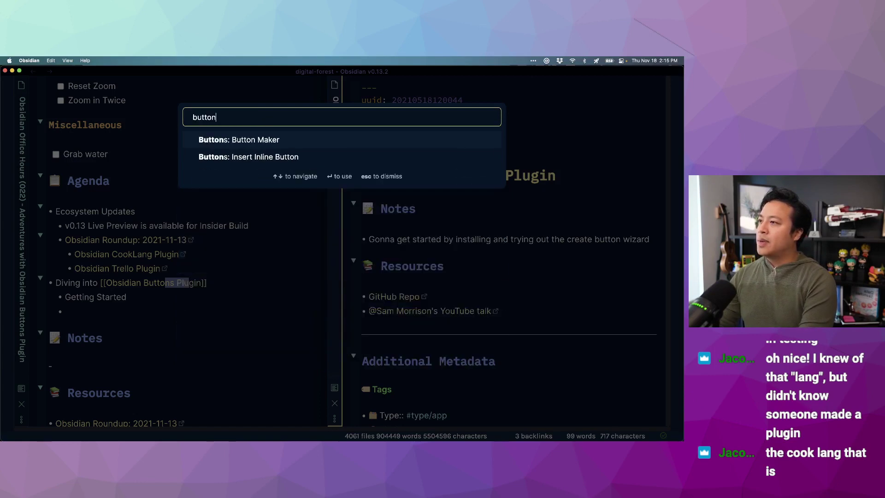
key(Escape)
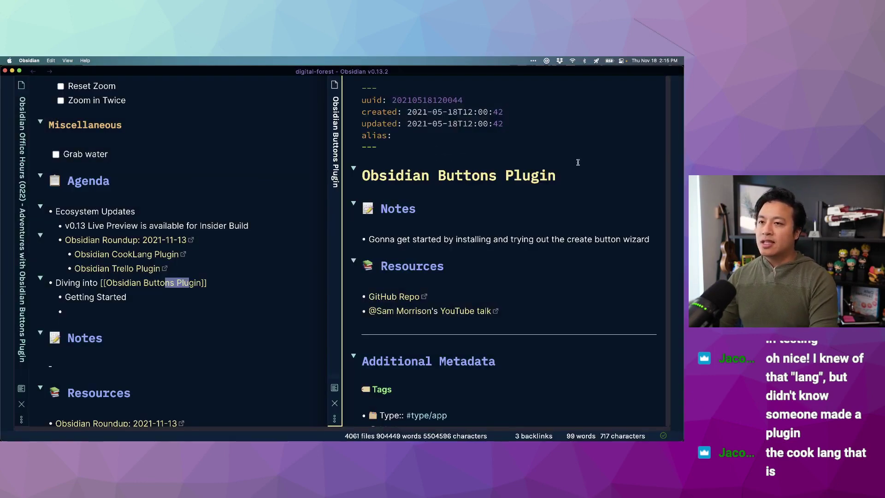
Add blank lines below the Obsidian Buttons Plugin title and start an emoji lookup there.
click(569, 175)
key(super+Right)
key(Return)
key(Return)
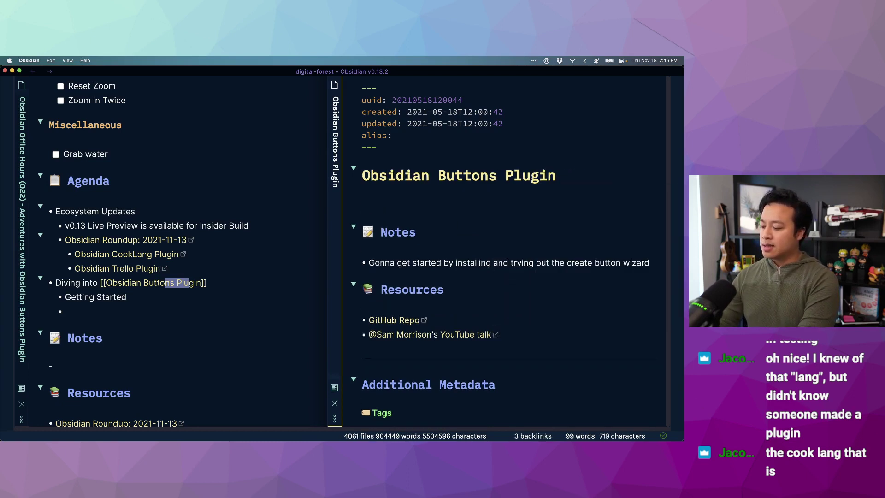
text(:)
text(play)
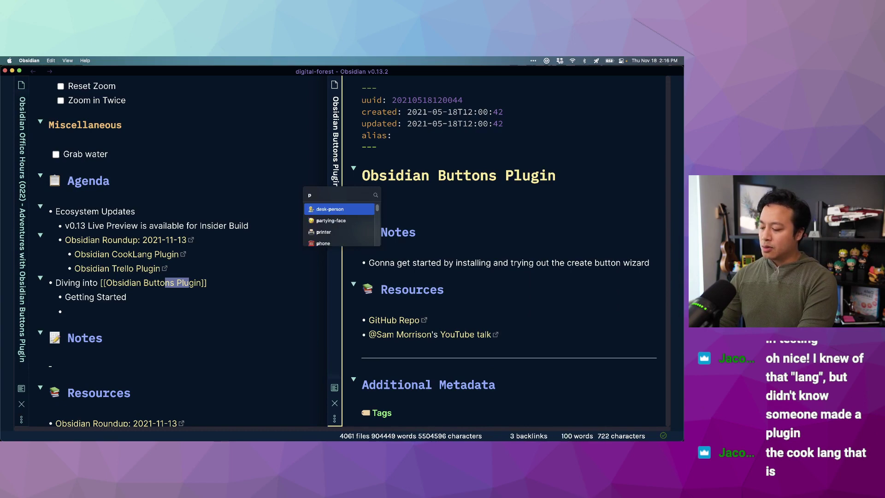
key(Down)
key(Down)
key(Down)
key(BackSpace)
key(BackSpace)
key(BackSpace)
key(BackSpace)
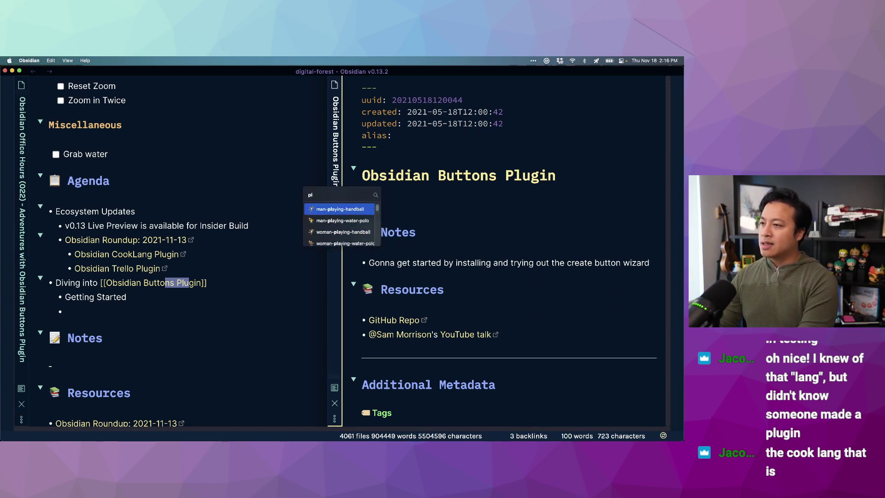
Look up emoji matching "sand" and insert the beach umbrella emoji below the Obsidian Buttons Plugin title.
text(sandb)
key(BackSpace)
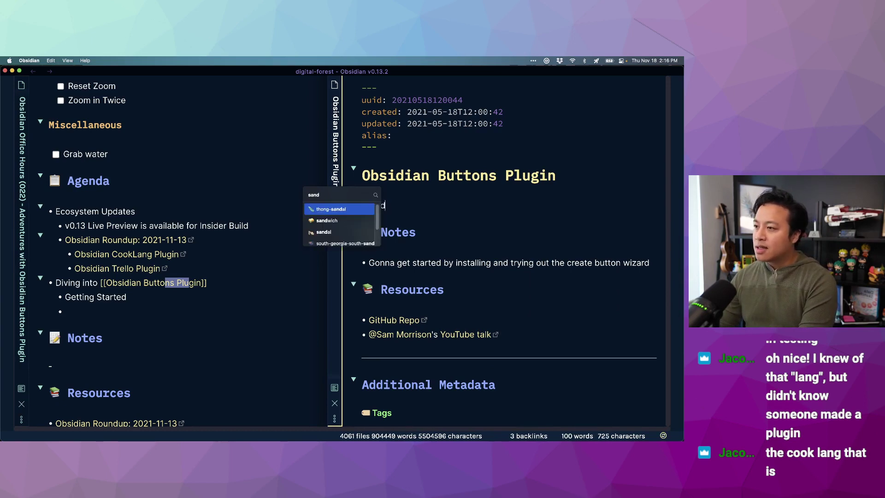
key(Down)
key(Down)
key(Down)
key(Down)
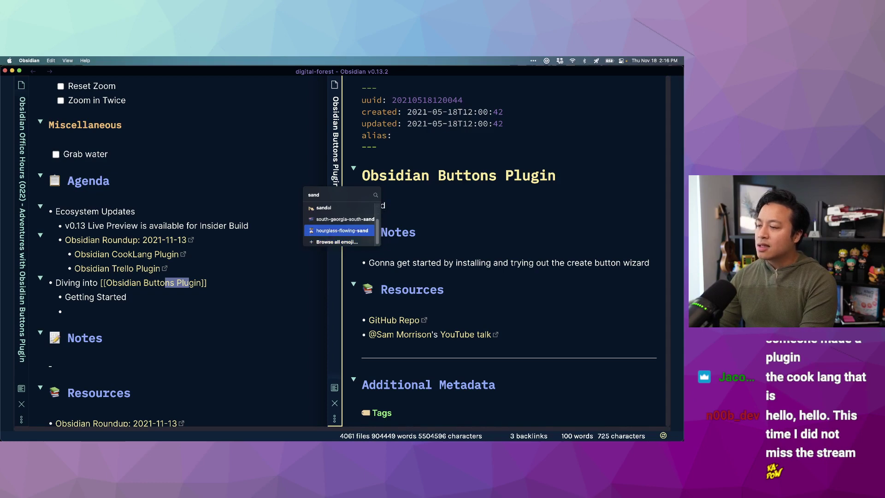
text(wich)
key(Return)
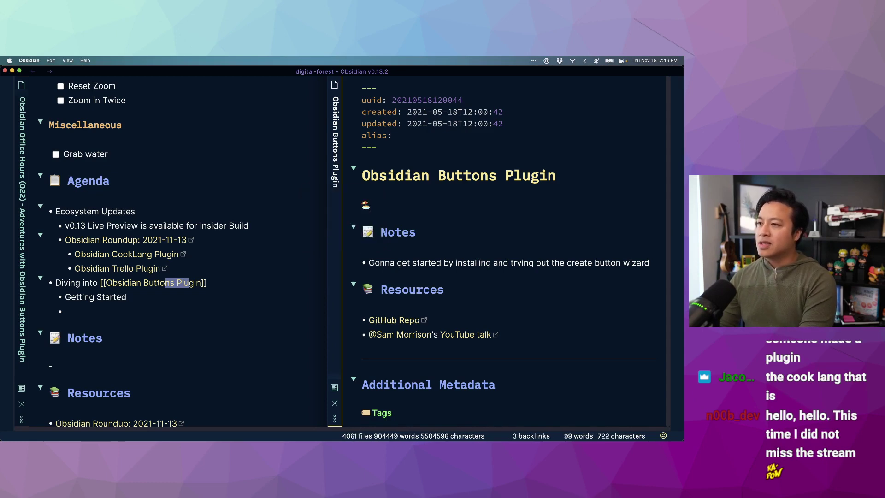
Turn the emoji line into a level-two heading reading "Sandbox" and start a new line beneath it.
key(super+Left)
text(## )
text(Sandbox)
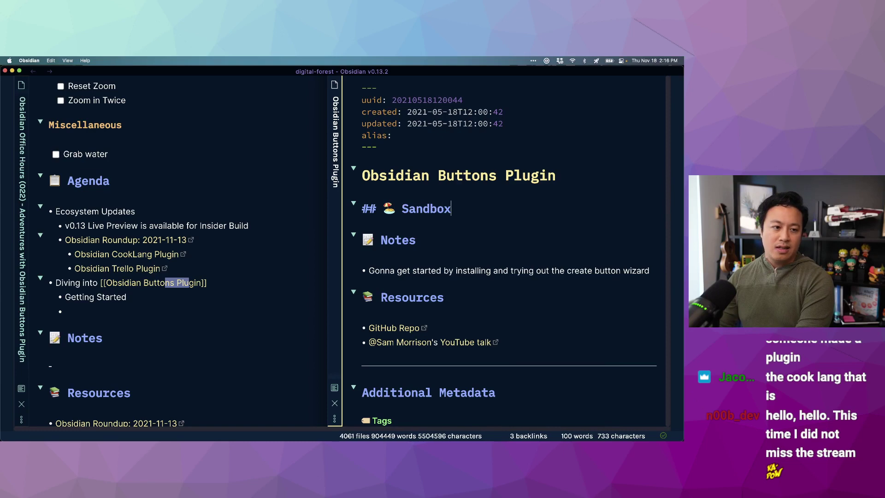
key(Return)
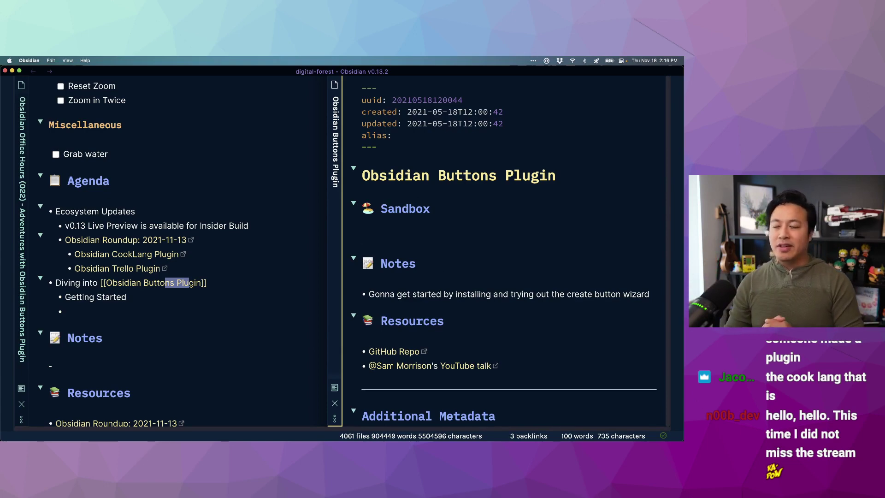
Launch the Button Maker under the Sandbox heading and name the button "Create Obsidian Office Hour Page".
key(super+p)
text(button)
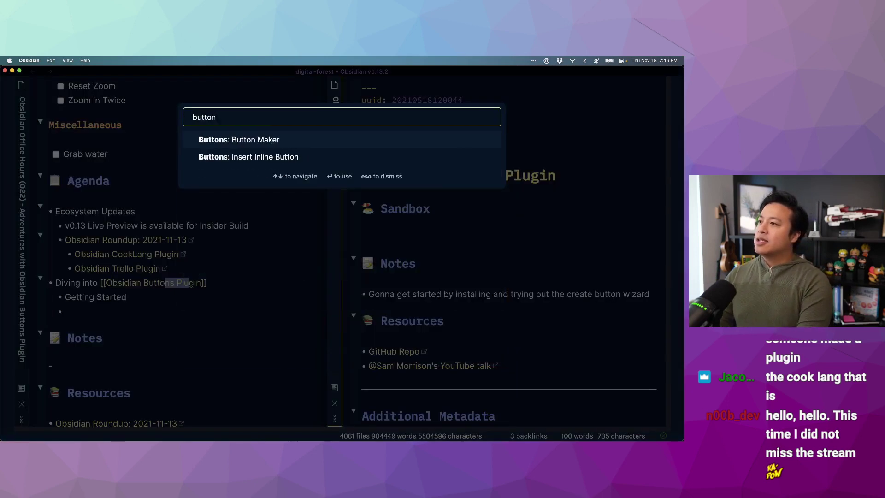
key(Return)
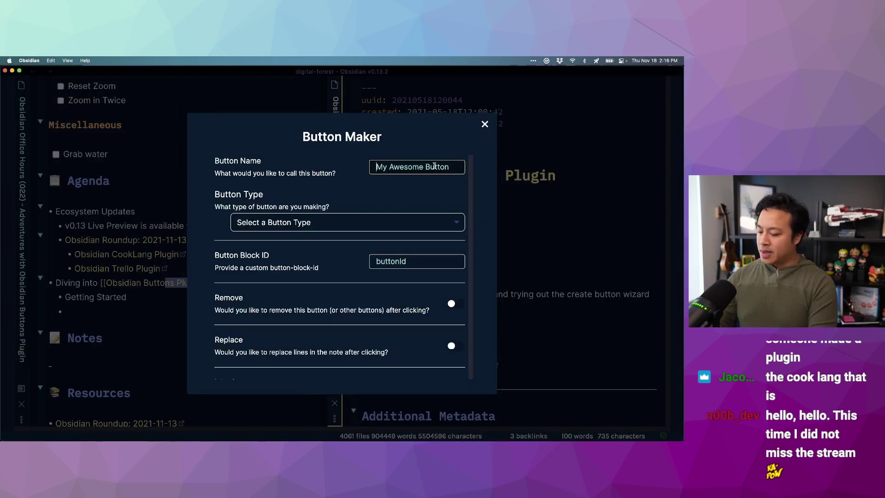
text(Create O)
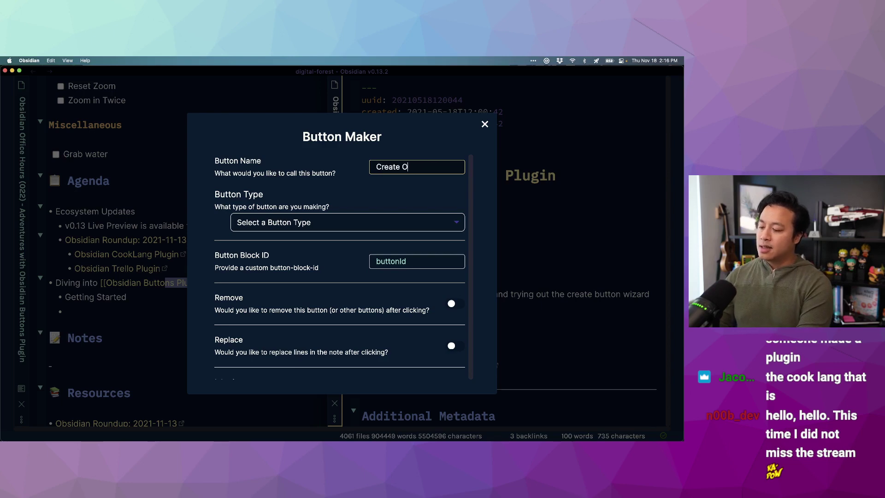
text(bsidian)
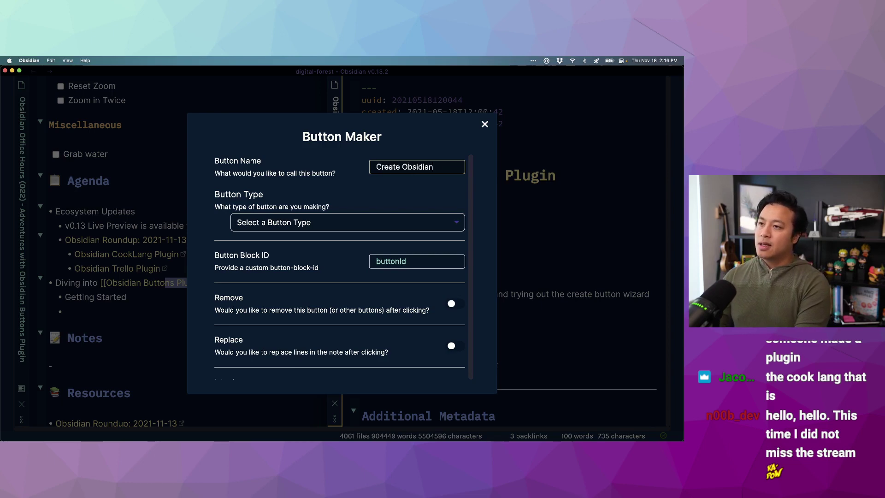
text( Office Hour Page)
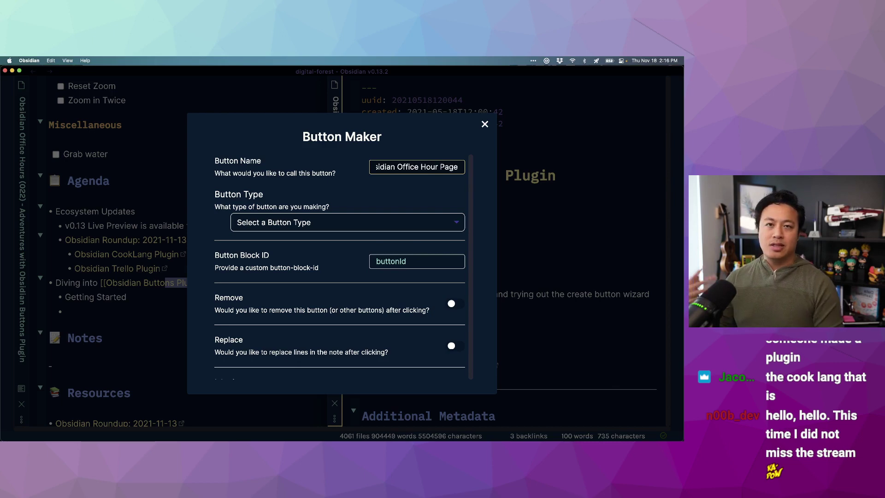
Set the button type to Template and its template action to Prepend.
click(385, 222)
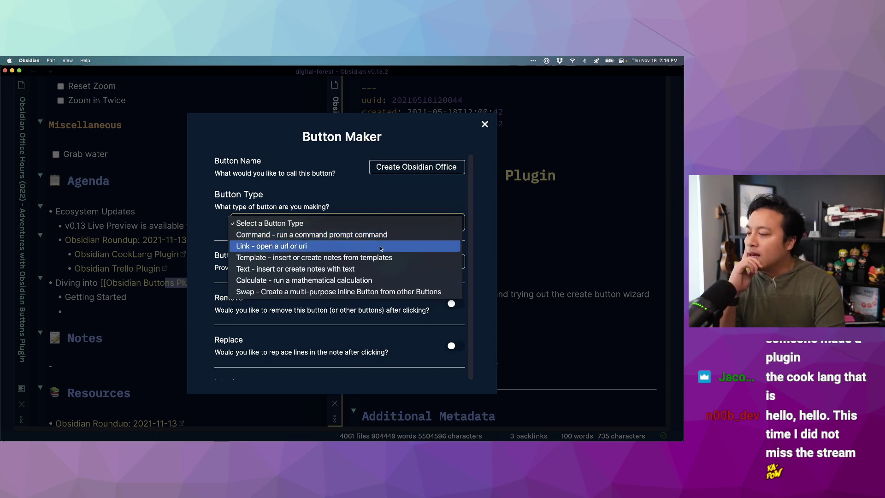
click(346, 261)
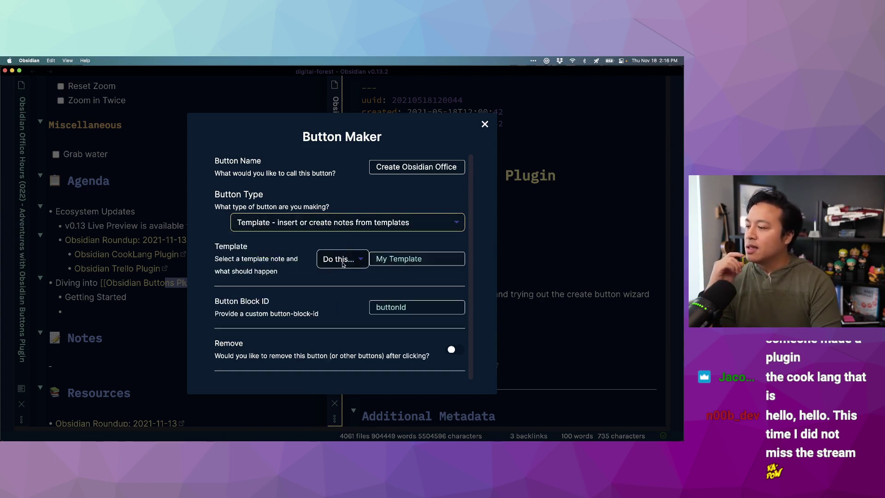
click(347, 259)
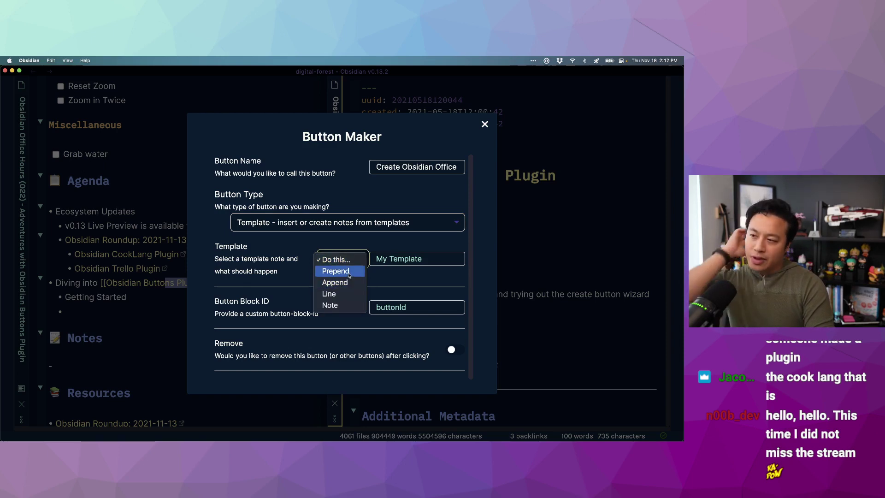
click(349, 272)
click(398, 258)
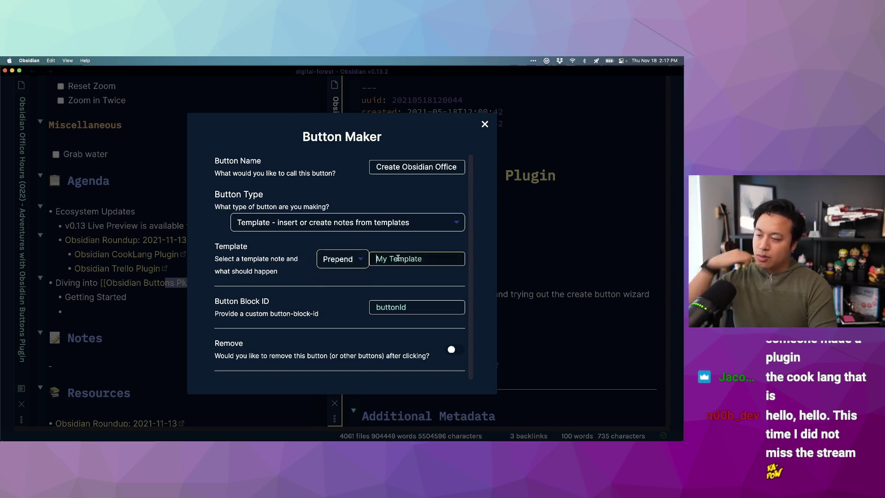
text(obsidi)
key(super+a)
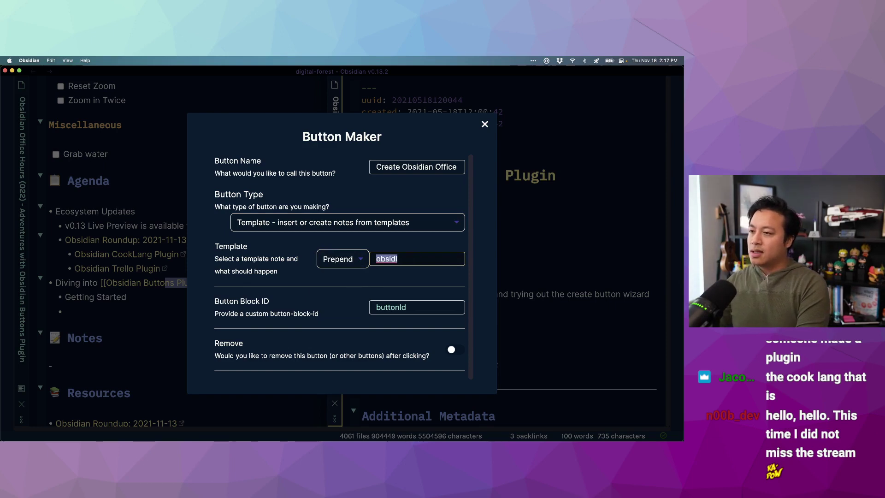
key(BackSpace)
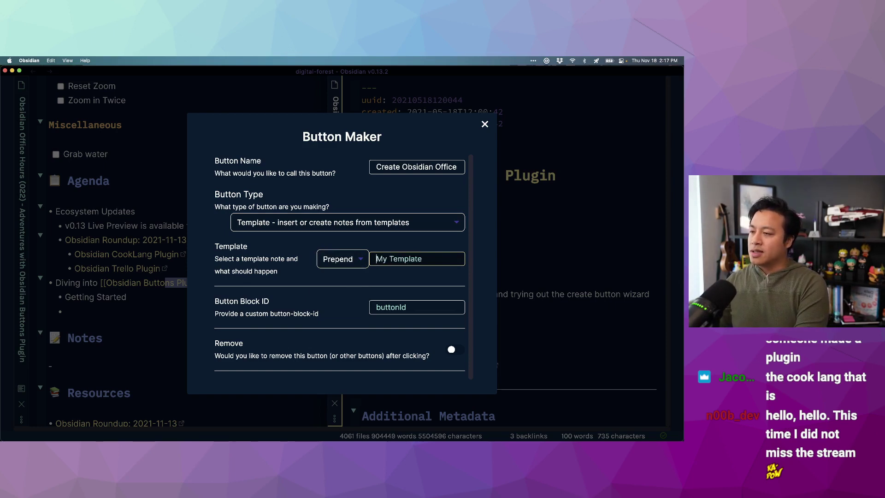
text(obi)
key(BackSpace)
key(BackSpace)
key(BackSpace)
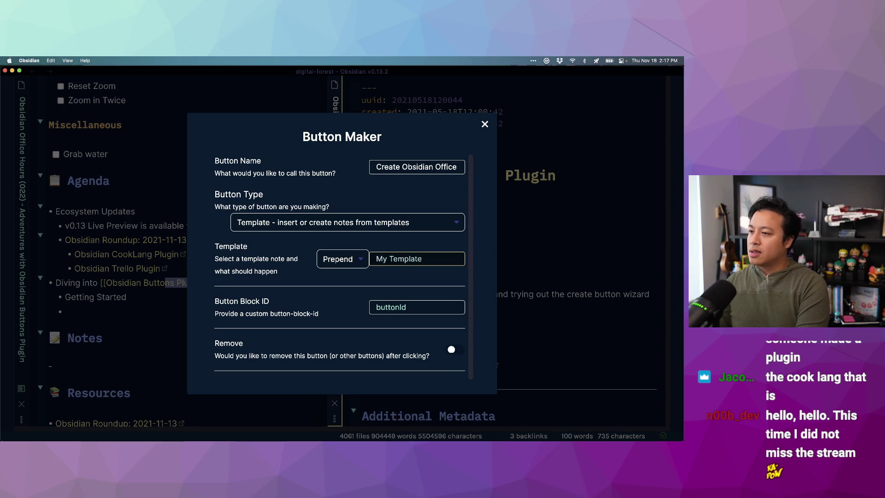
text(obsi)
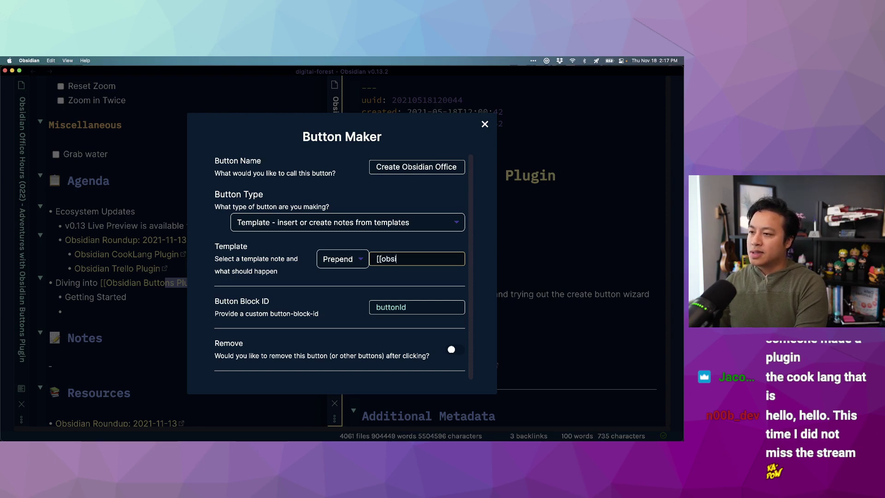
key(BackSpace)
key(BackSpace)
key(BackSpace)
key(BackSpace)
text(o)
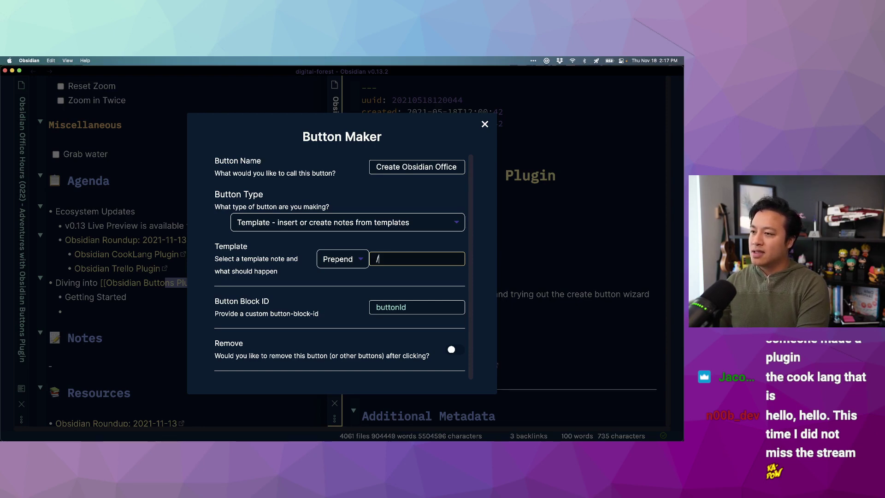
key(BackSpace)
Enter "Obsidian Office Hours (Page Template)" as the button's template note.
text(Obsidaian Office Hours (H)
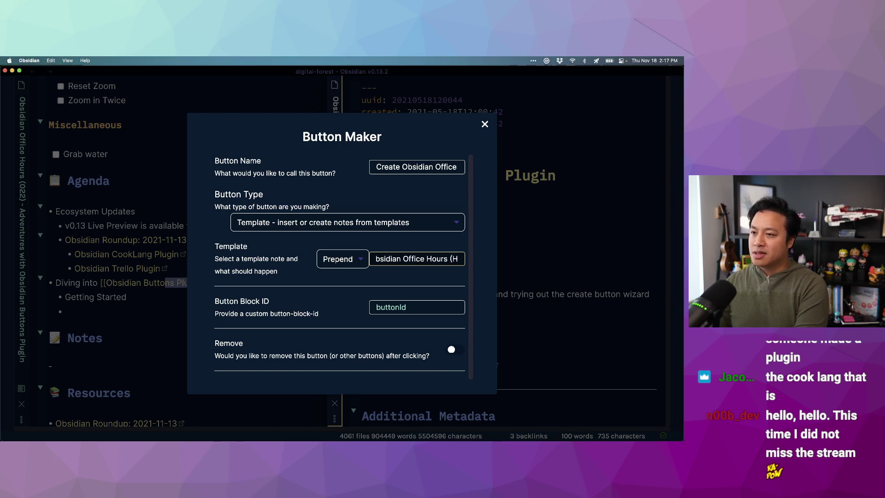
key(BackSpace)
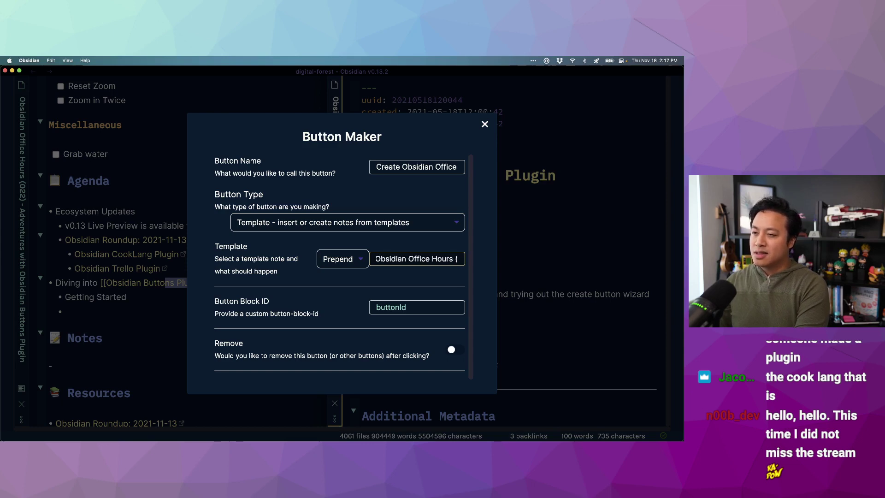
text(Page Template))
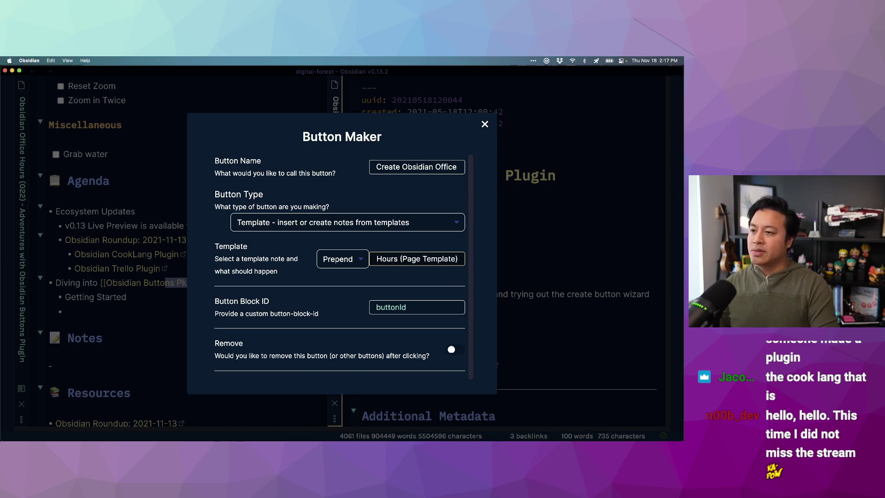
drag(436, 258, 347, 256)
Set the button block ID to "ooo-creator-213987".
click(391, 305)
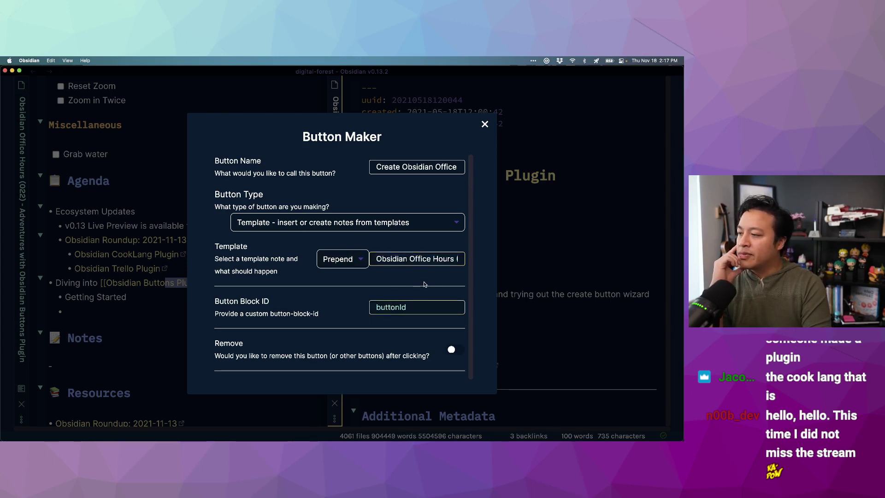
scroll(425, 284, down, 2)
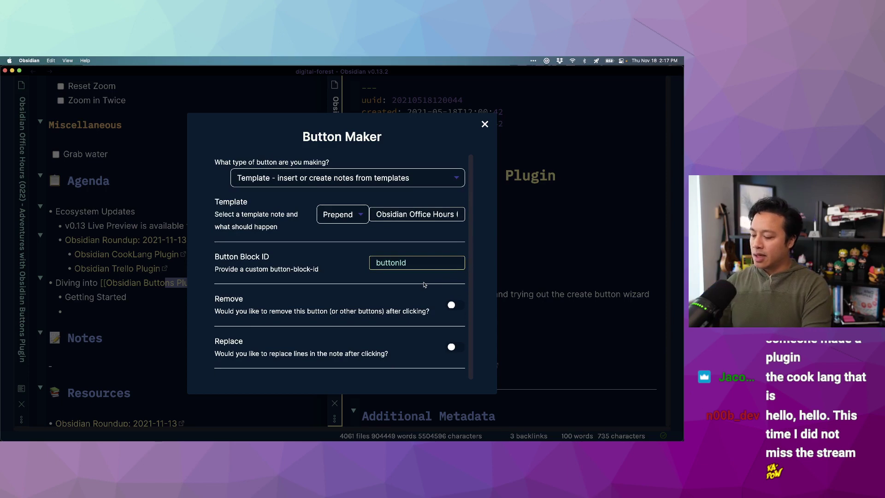
text(ooo-cerate)
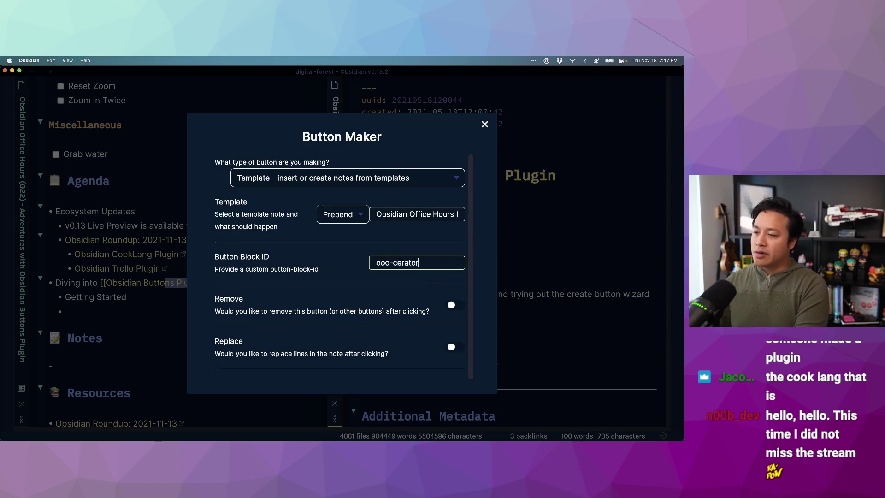
key(BackSpace)
key(BackSpace)
key(BackSpace)
key(BackSpace)
key(BackSpace)
text(reator-213987)
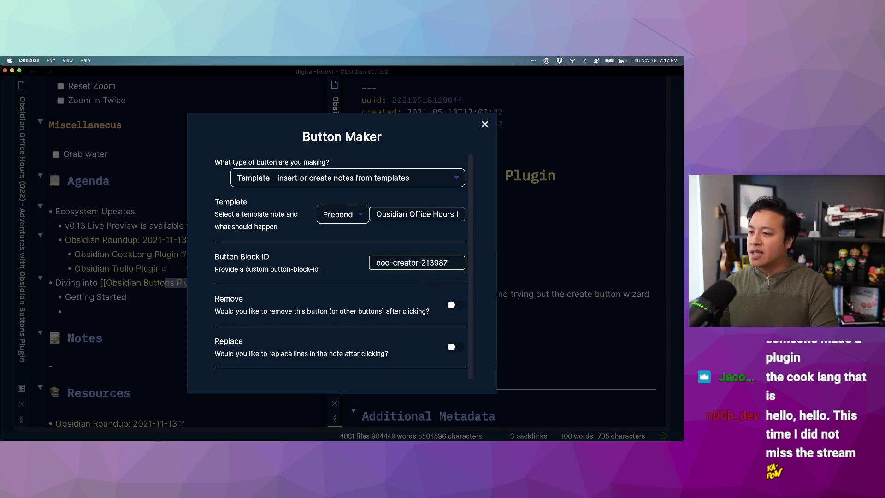
Go through the remaining button options, try the Blue and Red colors, and restore Default Color.
scroll(394, 276, down, 3)
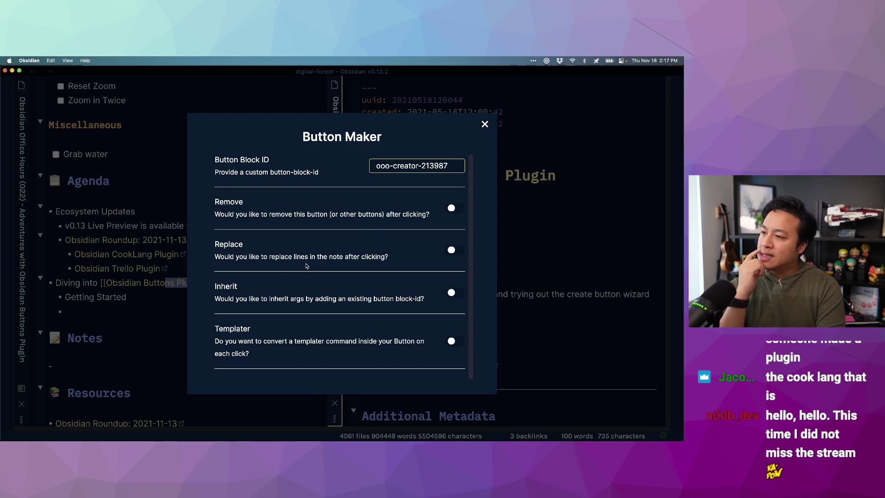
scroll(348, 259, down, 2)
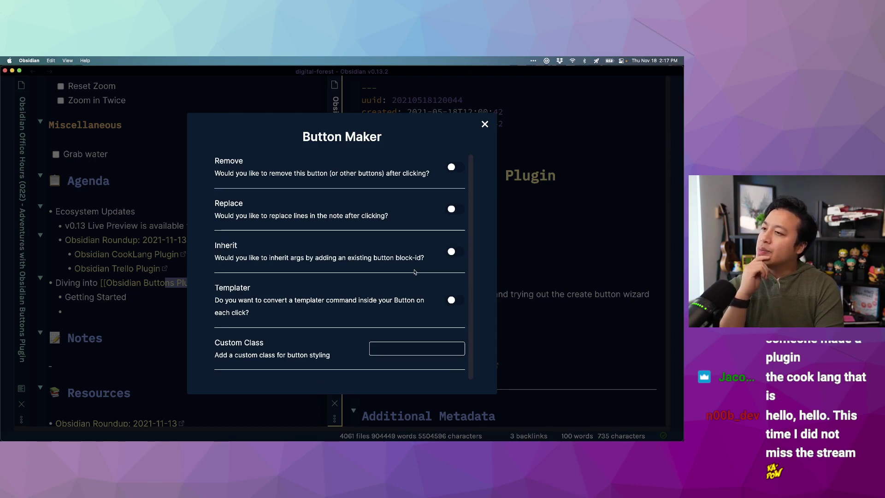
scroll(416, 273, down, 1)
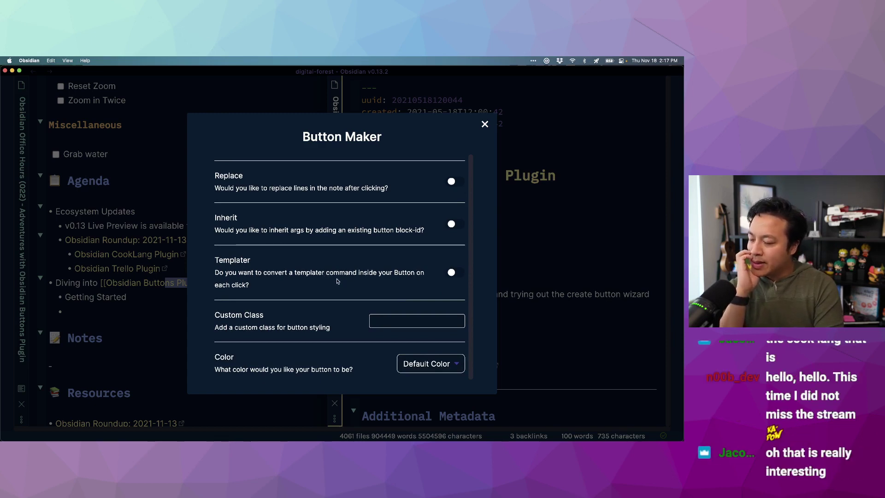
scroll(371, 273, down, 1)
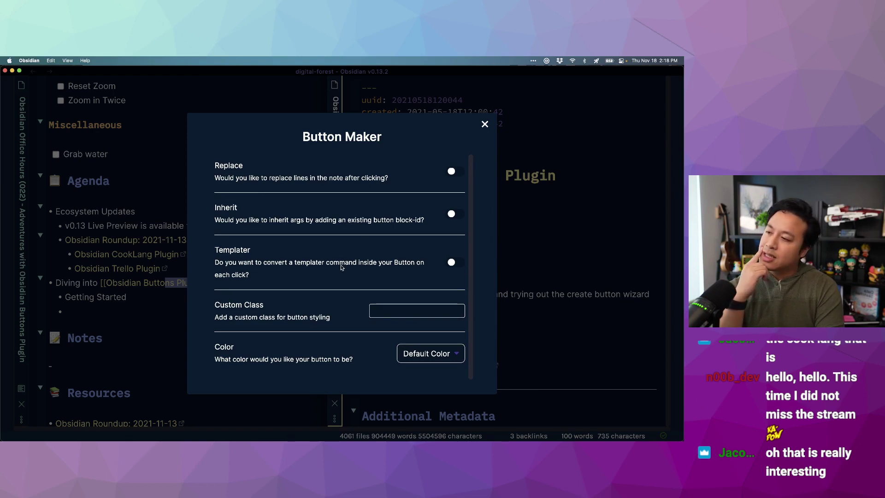
scroll(360, 291, down, 1)
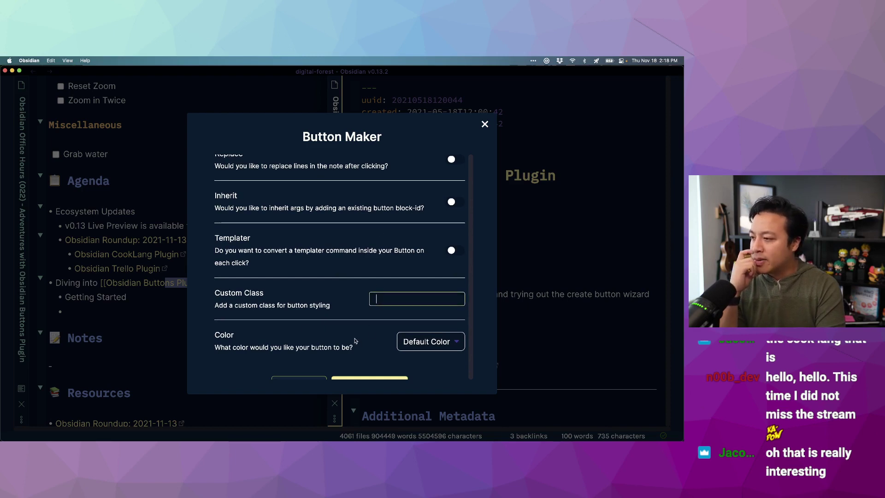
scroll(356, 341, down, 5)
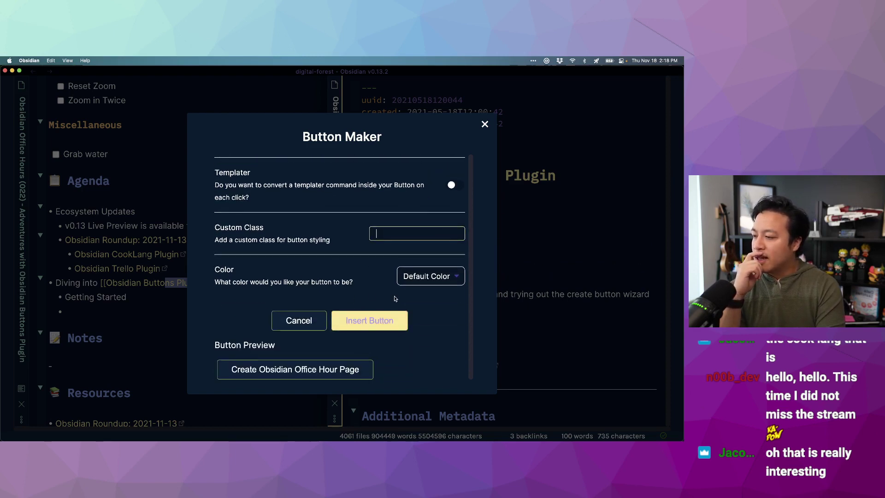
click(415, 283)
click(413, 287)
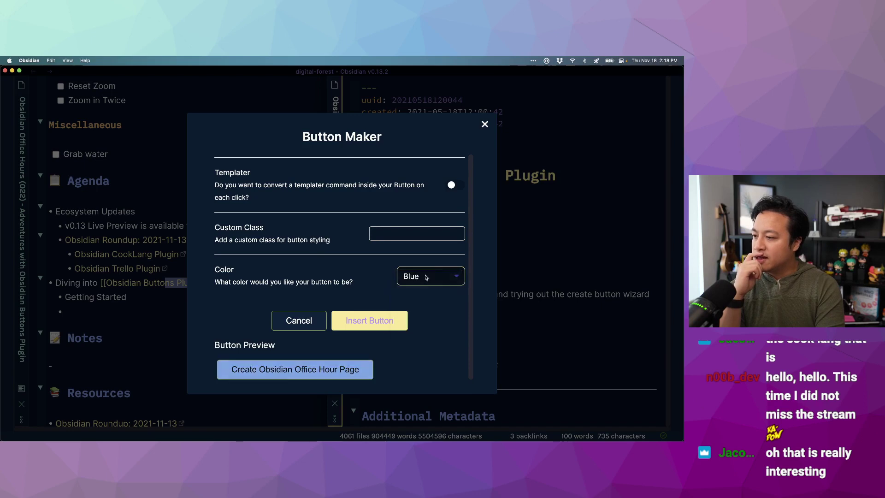
click(426, 276)
click(430, 289)
click(431, 274)
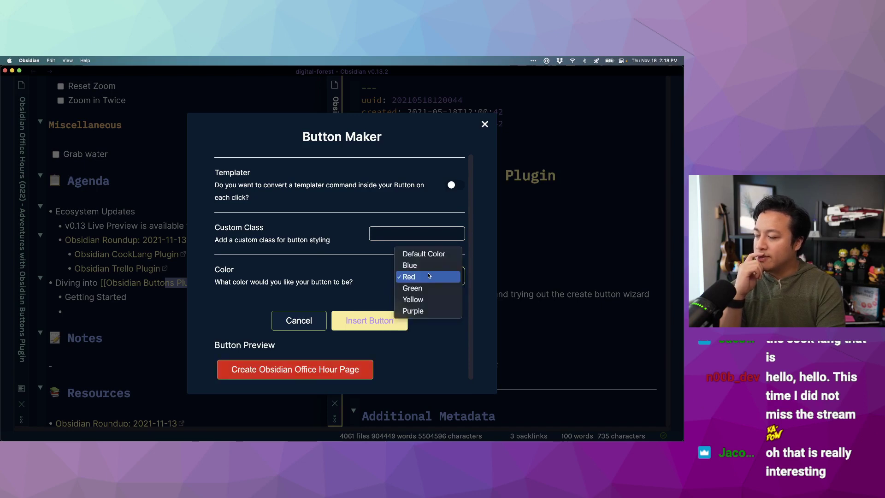
click(423, 254)
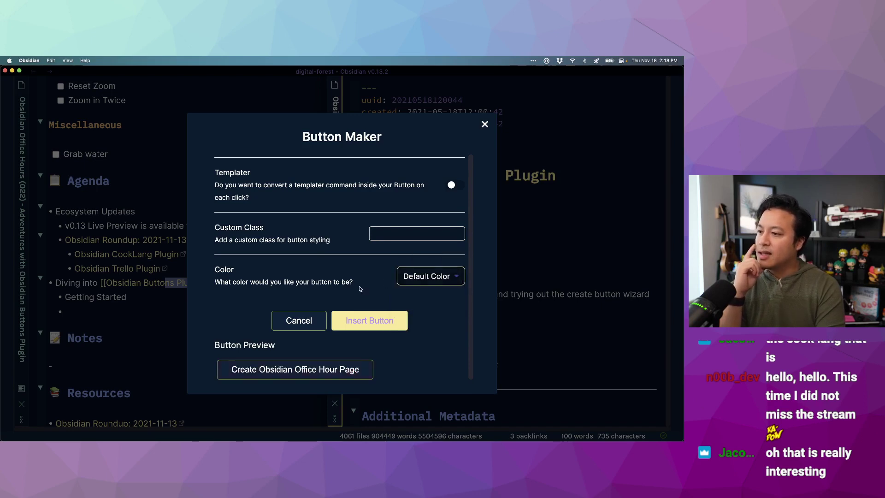
Insert the configured button under Sandbox and examine the type and action lines of its generated code block.
click(387, 317)
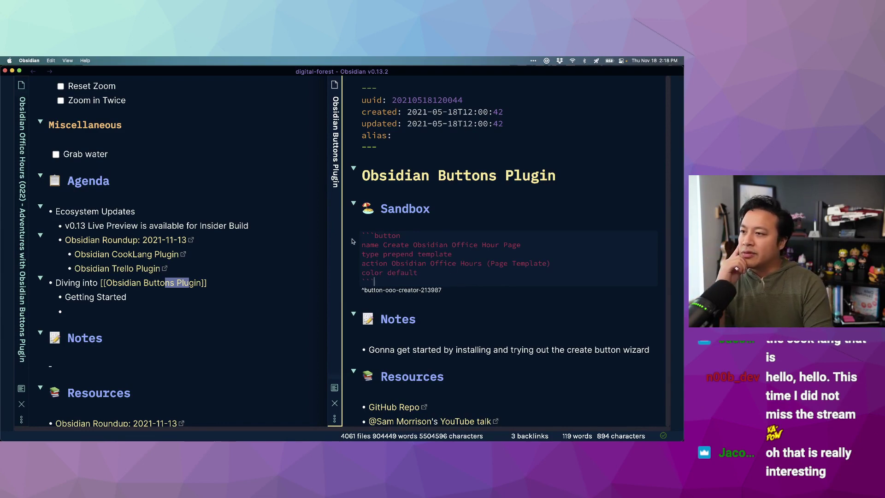
drag(362, 234, 371, 235)
click(410, 237)
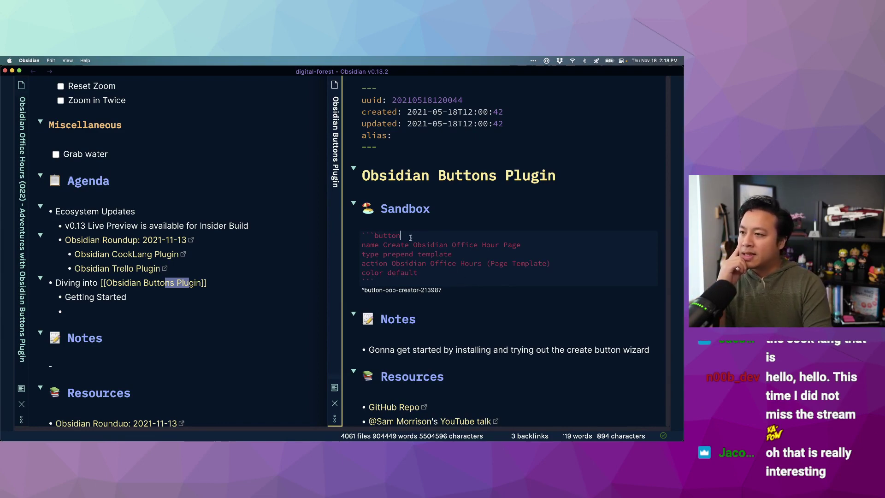
double_click(381, 236)
click(445, 304)
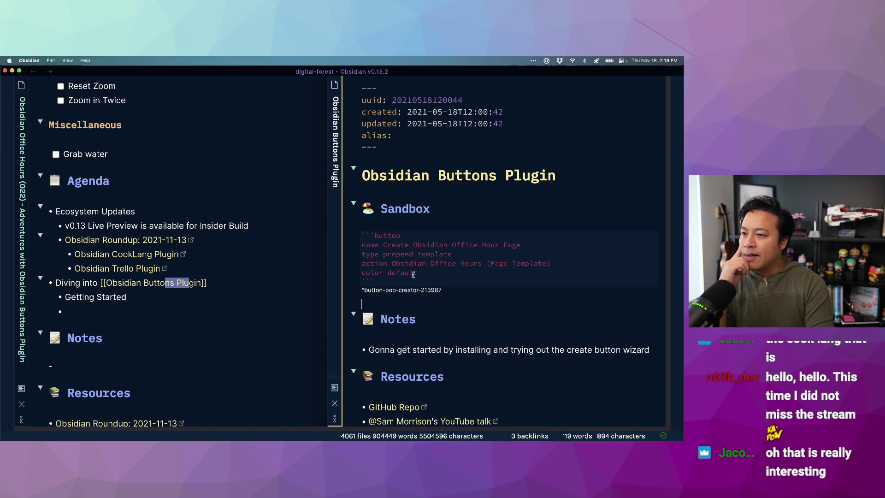
drag(390, 263, 427, 269)
click(487, 264)
double_click(399, 254)
click(427, 269)
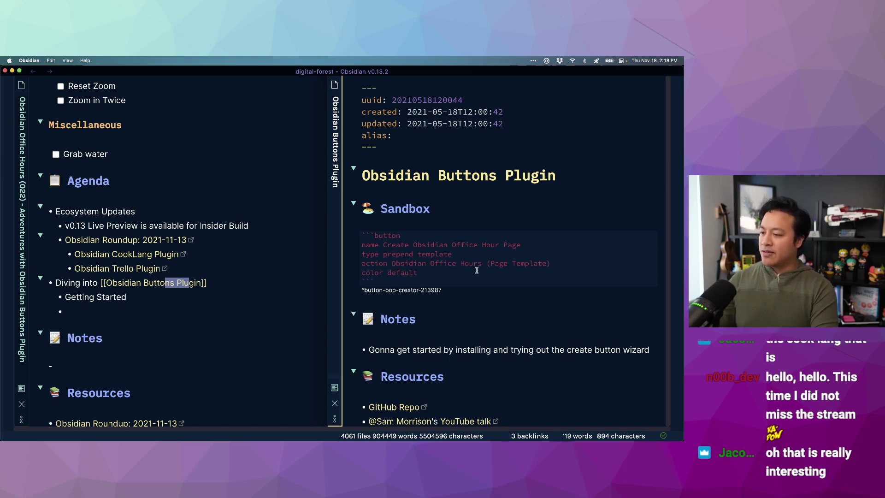
Show the note in reading view and run the Create Obsidian Office Hour Page button.
key(super+e)
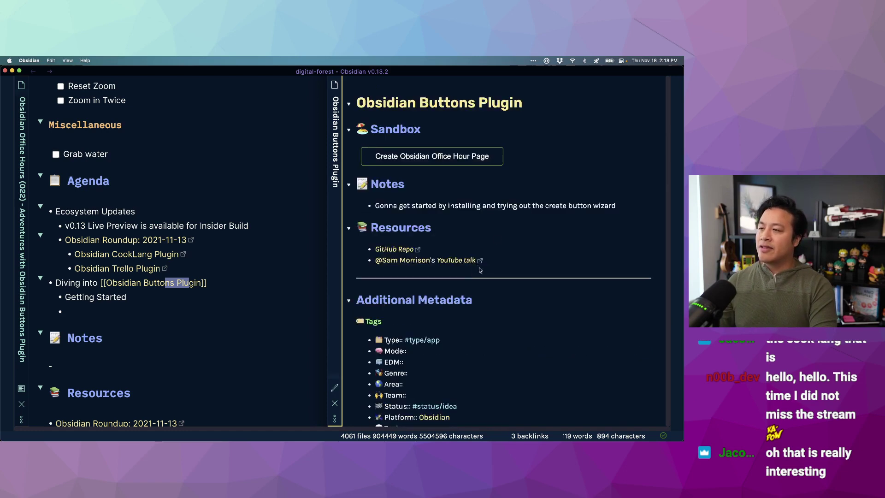
click(461, 157)
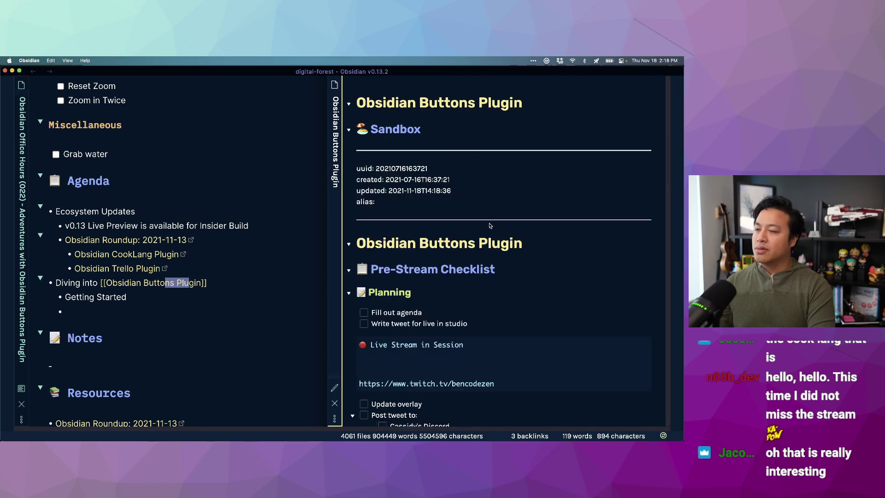
Examine the inserted template content, from the metadata and Pre-Stream Checklist through the Post-Stream Checklist and Miscellaneous sections.
scroll(490, 225, down, 2)
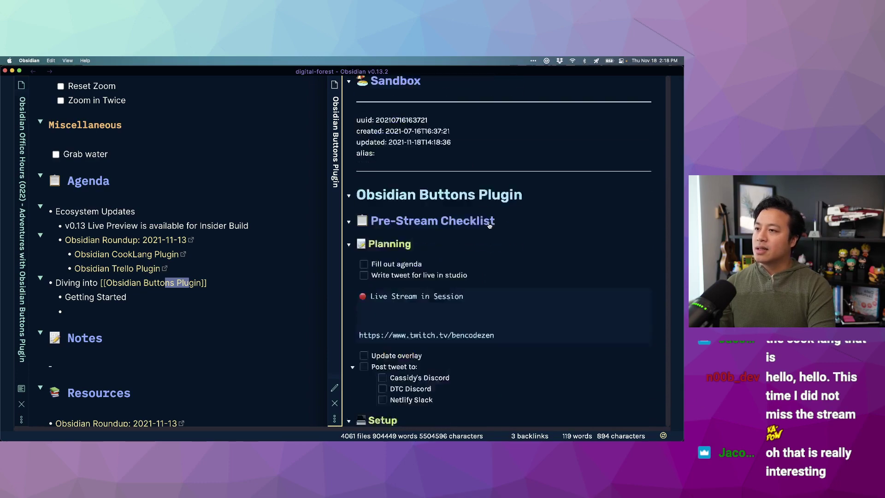
scroll(490, 226, down, 13)
scroll(489, 226, up, 8)
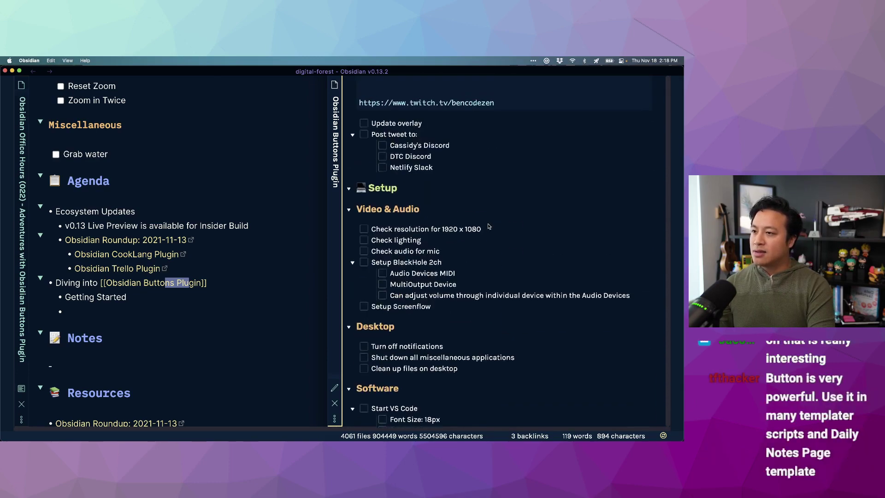
scroll(488, 223, up, 5)
mouse_move(435, 240)
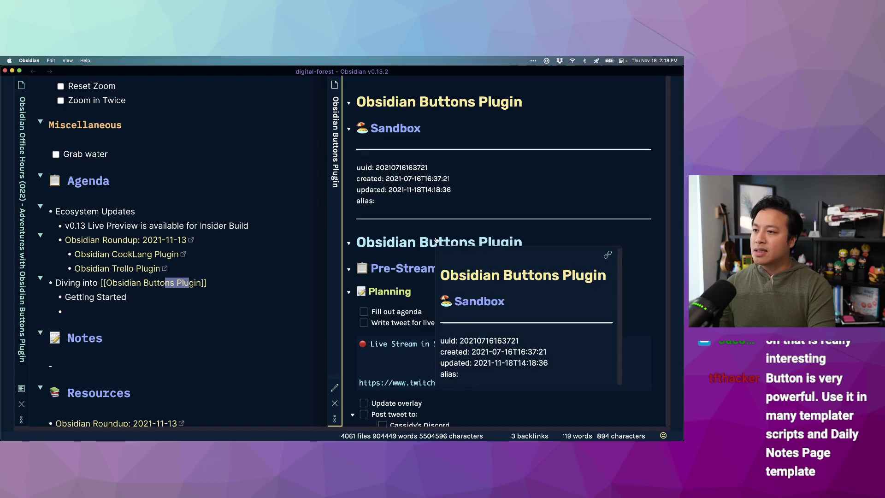
scroll(450, 230, down, 1)
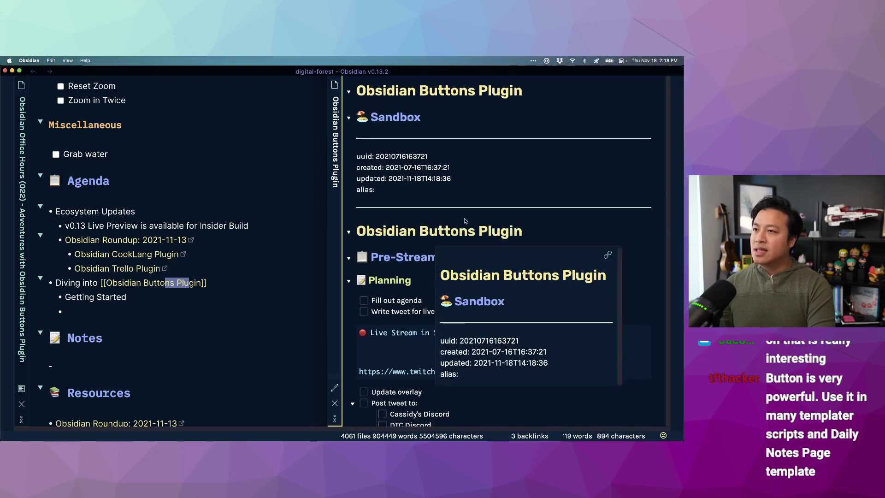
scroll(466, 221, down, 1)
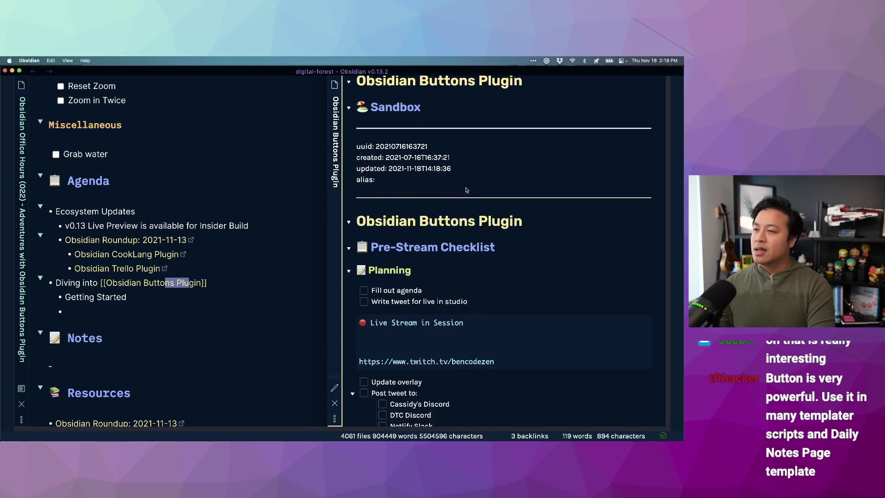
scroll(467, 192, up, 2)
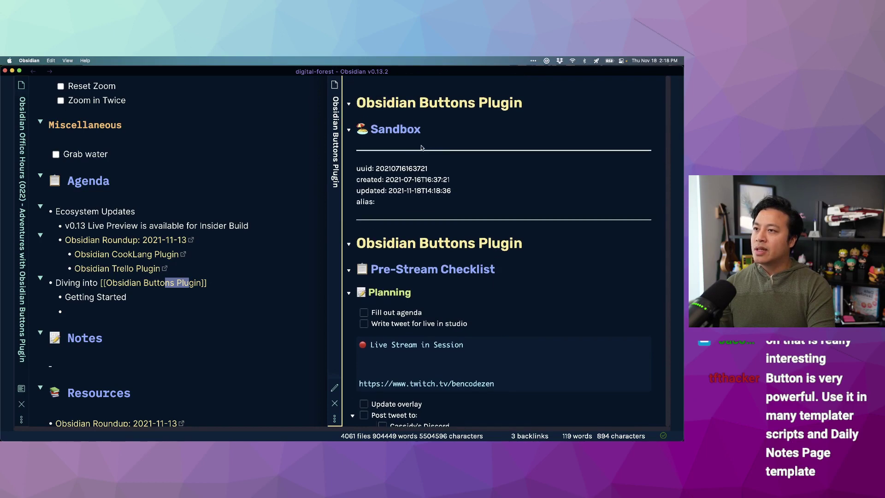
drag(417, 169, 420, 178)
scroll(468, 211, down, 15)
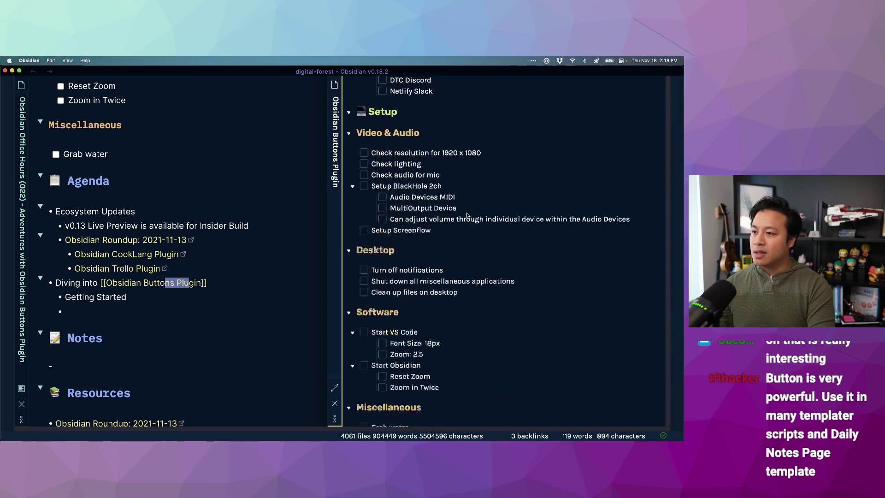
scroll(467, 218, down, 10)
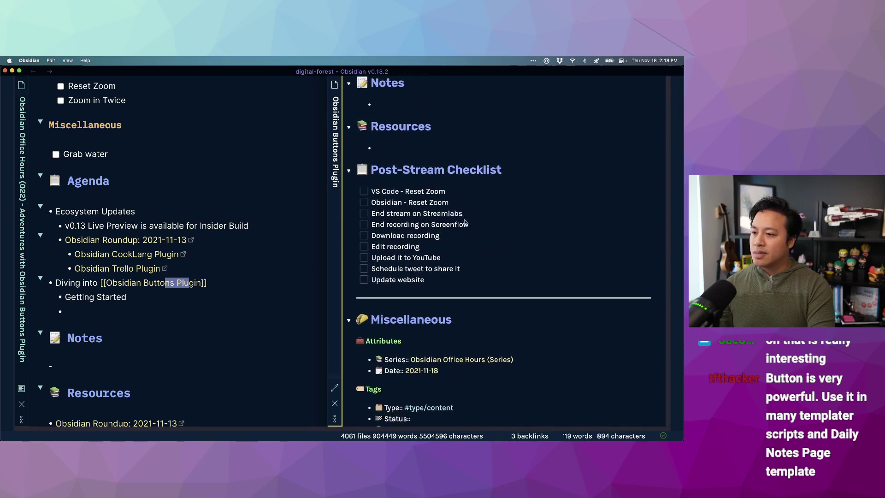
scroll(461, 230, up, 20)
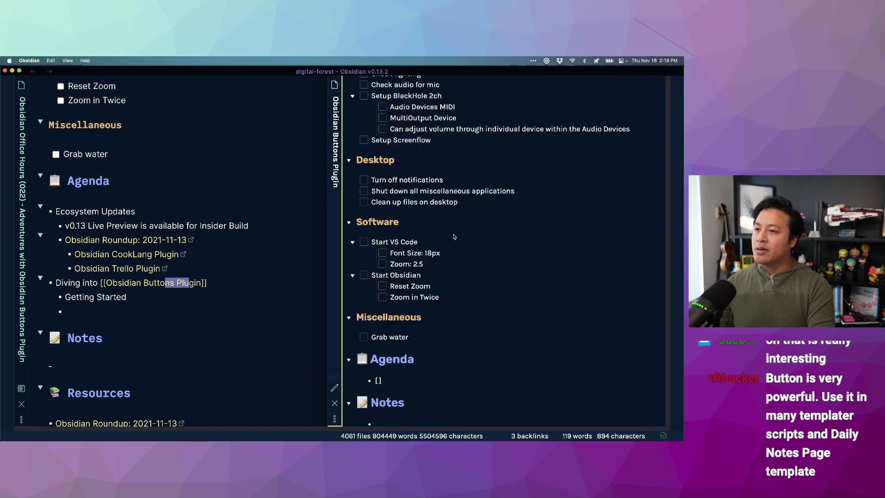
click(487, 211)
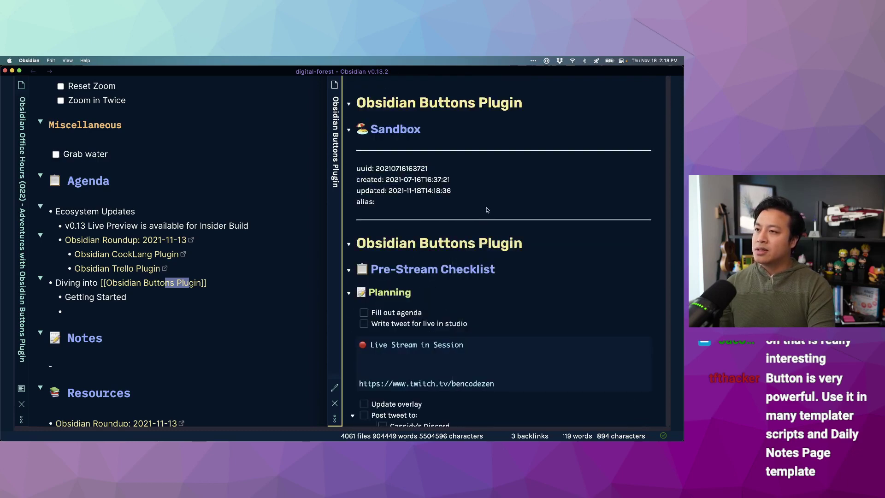
Try the button with its type set to append template by running it in reading view, and revert the note to its earlier state.
key(super+e)
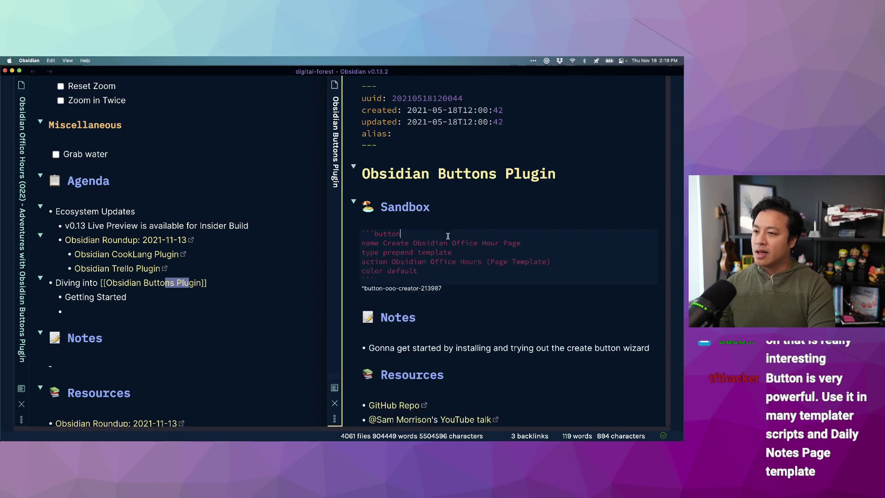
double_click(408, 252)
text(append)
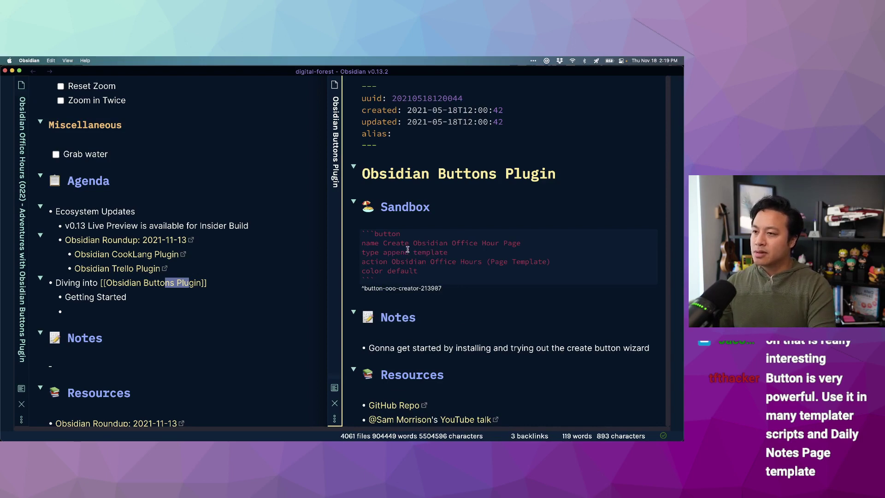
key(super+e)
click(436, 156)
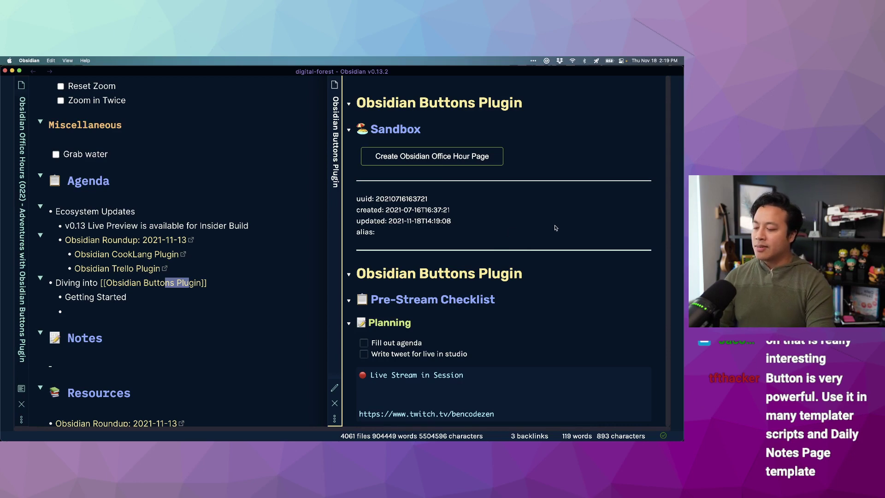
key(super+e)
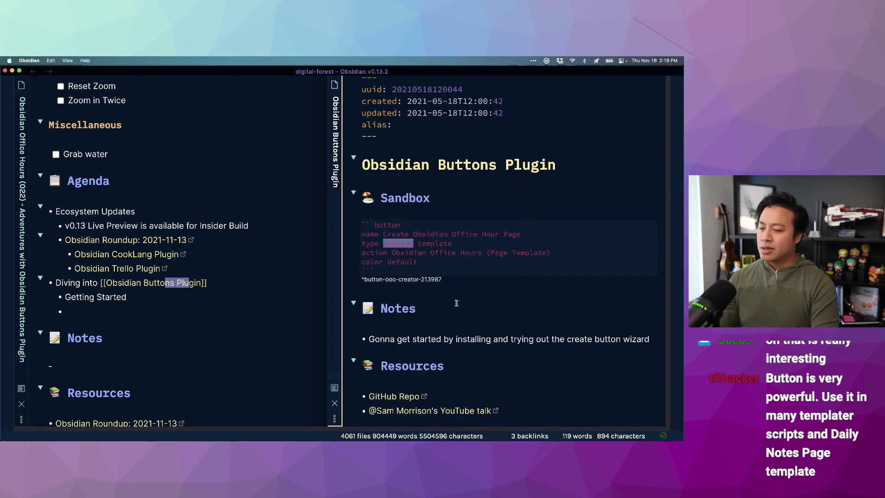
Add a "Use Cases" bullet below the existing bullet in the Buttons plugin note's Notes section.
click(447, 299)
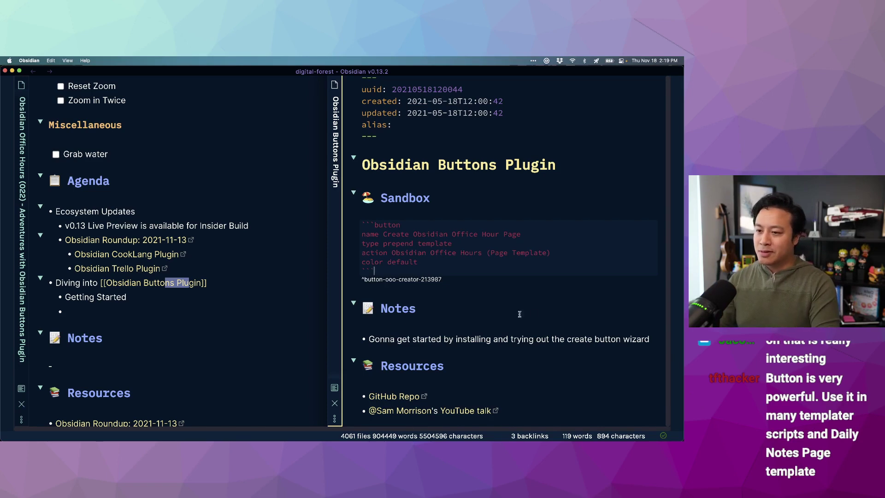
key(Return)
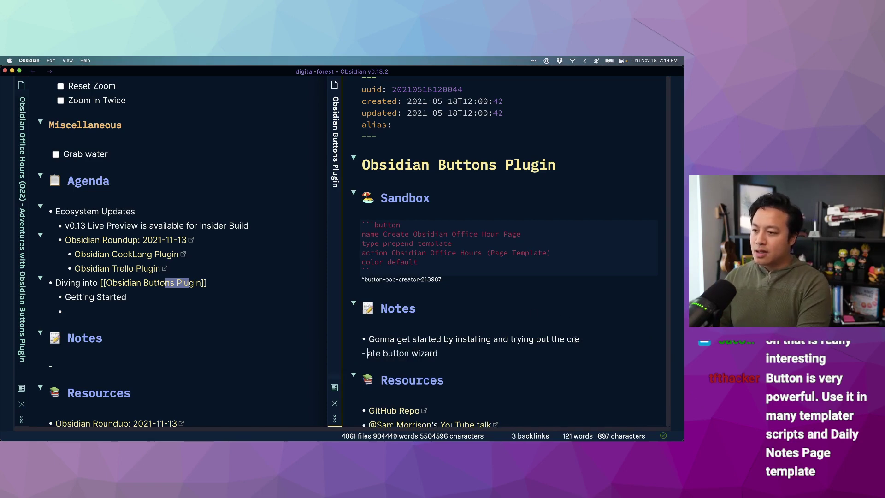
key(super+z)
key(super+Right)
key(Return)
text(Use Cases)
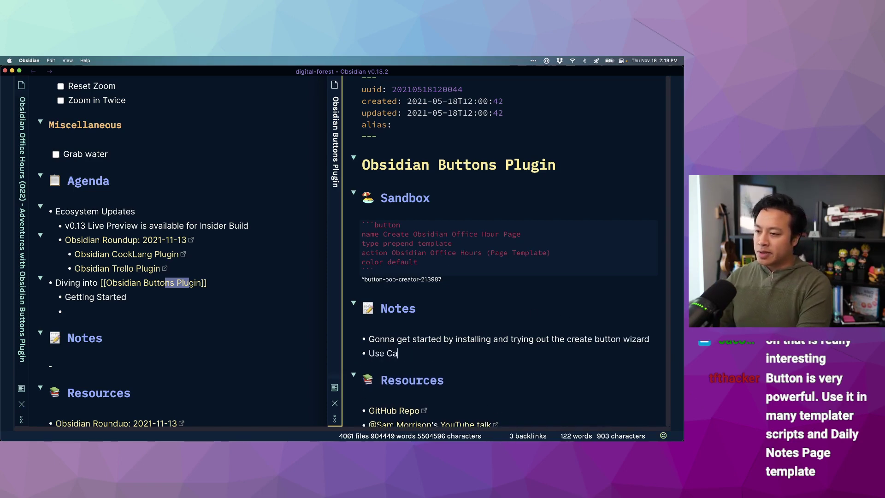
Nest the bullet "Ability to prepend / append text below or above" under Use Cases.
key(Return)
key(Tab)
text(Ability to insert)
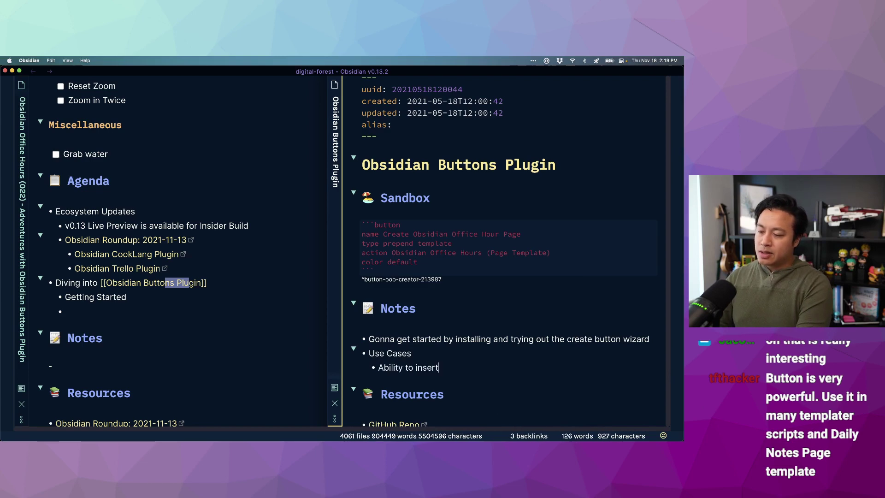
key(BackSpace)
key(BackSpace)
key(BackSpace)
key(BackSpace)
key(BackSpace)
key(BackSpace)
text(prepend / app)
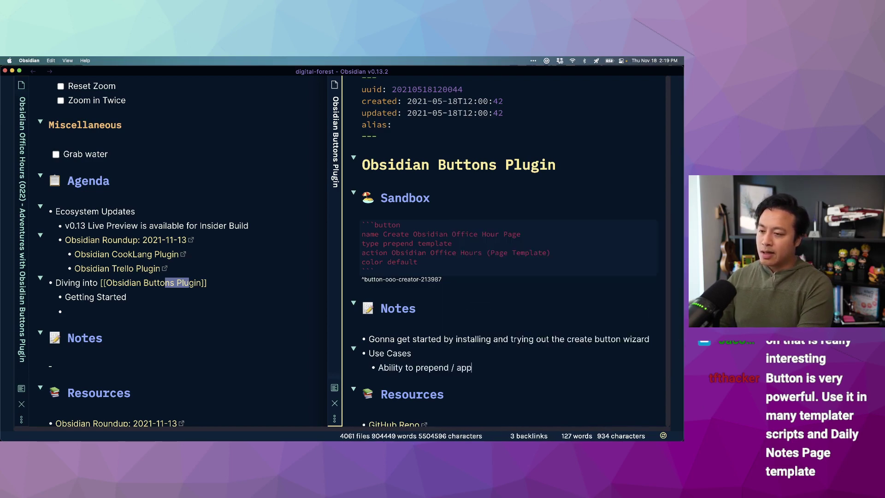
text(end text below or above)
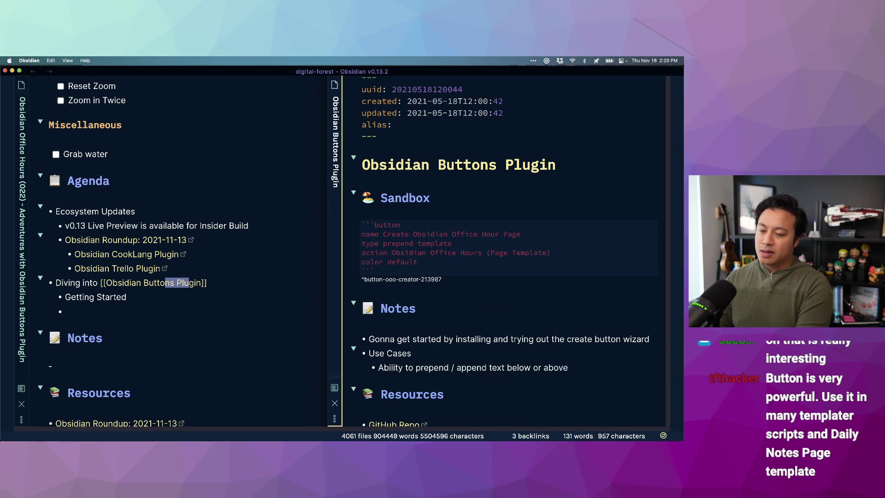
Complete the nested bullet as "Ability to prepend / append text below or above the button" and start another bullet below it.
text( the button)
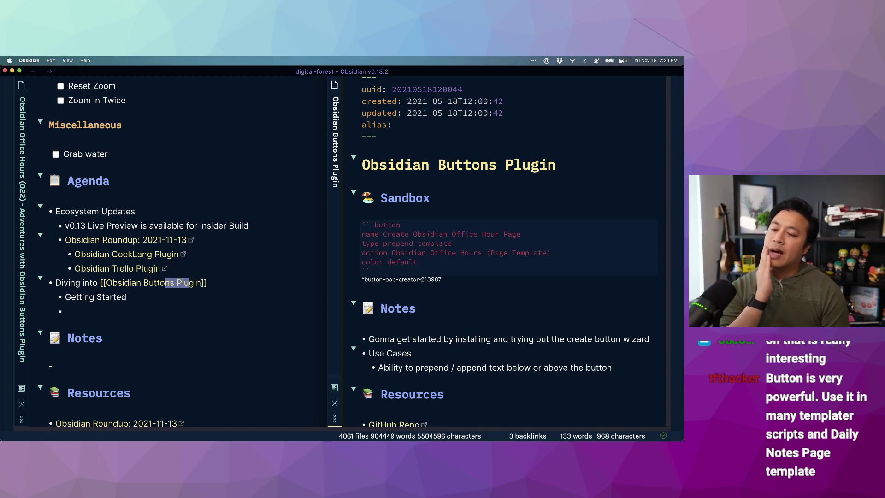
key(Return)
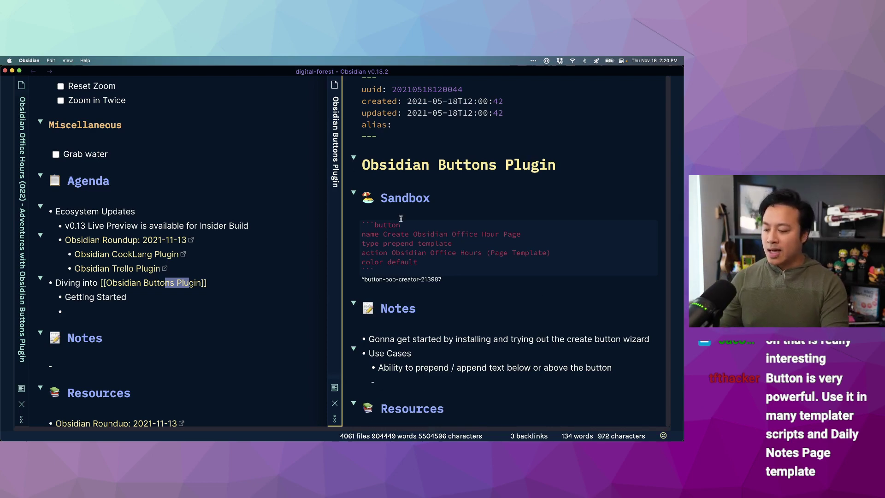
click(463, 269)
Find Buttons among the installed community plugins in the settings and read its description page.
key(super+comma)
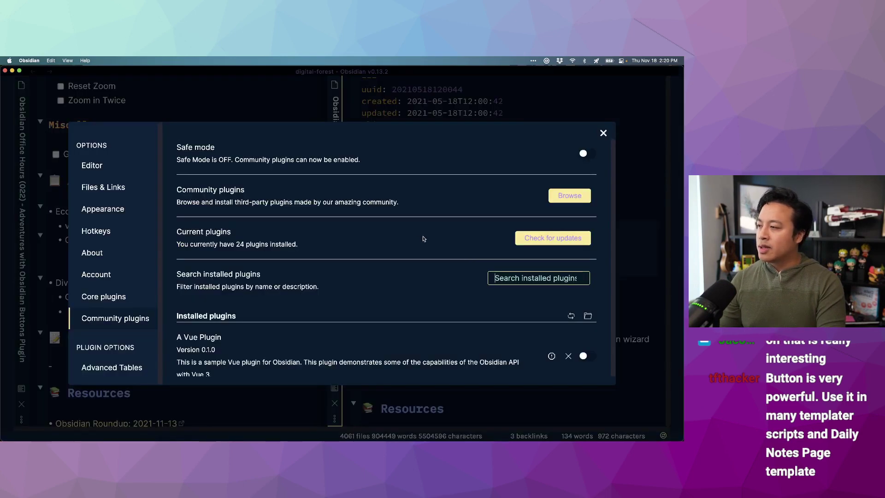
scroll(127, 297, down, 1)
scroll(127, 297, down, 5)
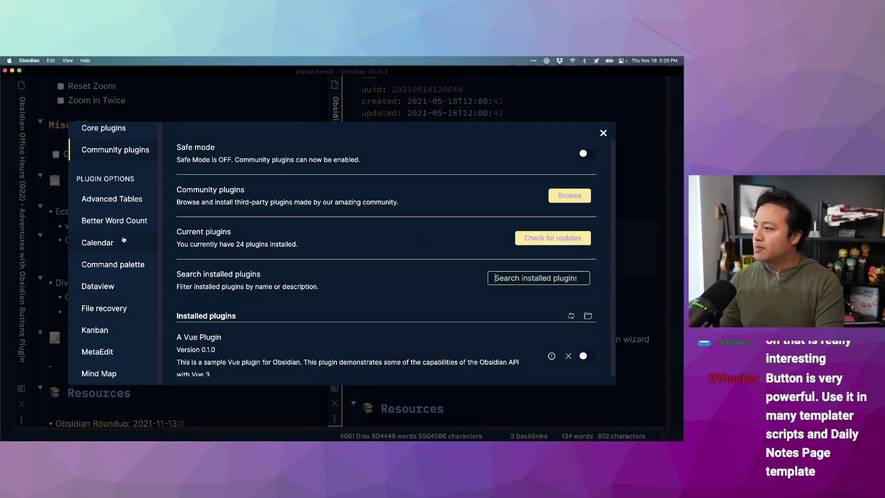
scroll(134, 255, down, 4)
scroll(132, 261, down, 5)
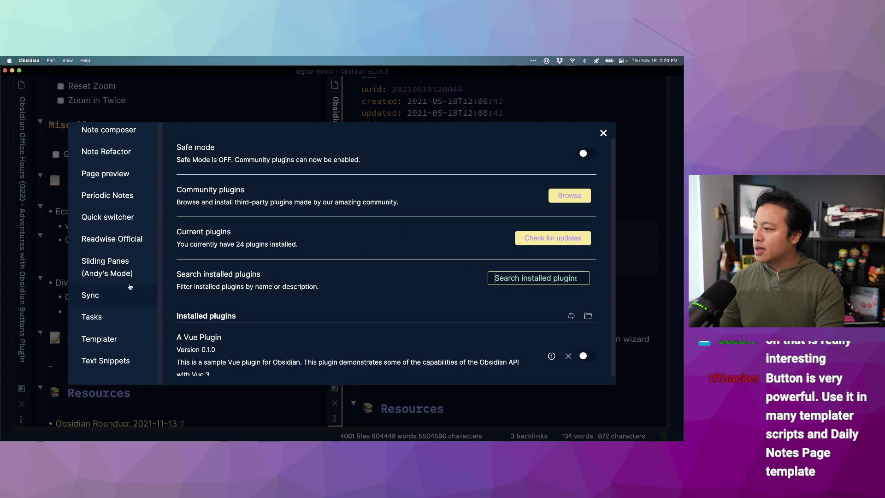
scroll(132, 258, up, 10)
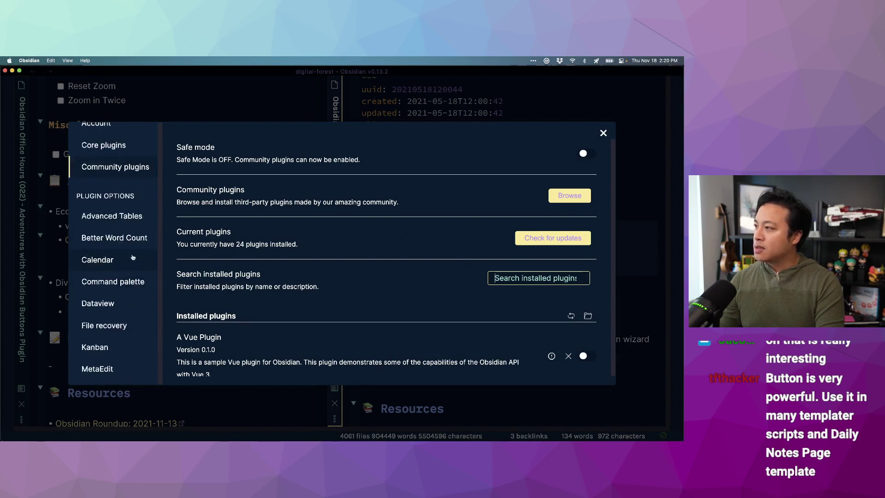
scroll(345, 321, down, 3)
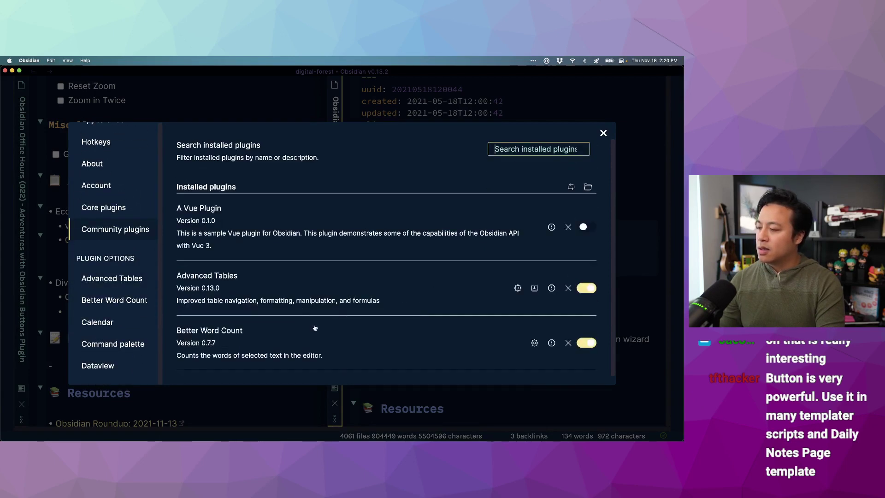
scroll(345, 321, down, 3)
click(247, 273)
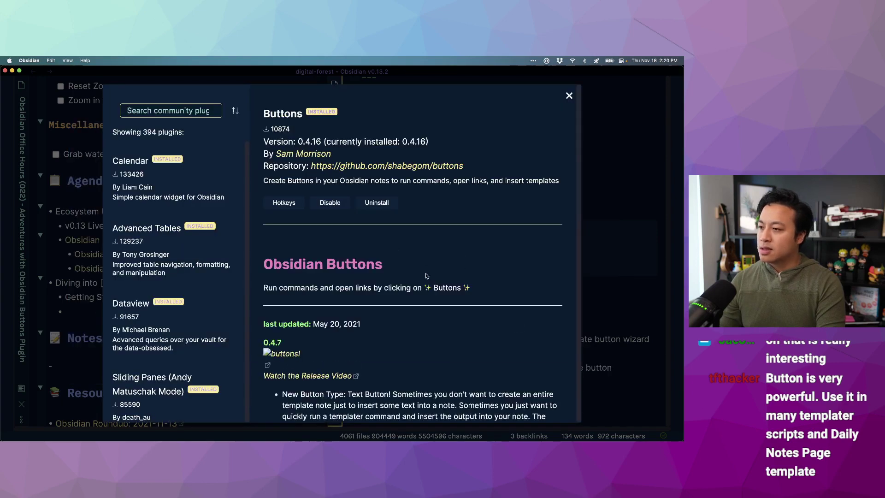
scroll(374, 248, down, 5)
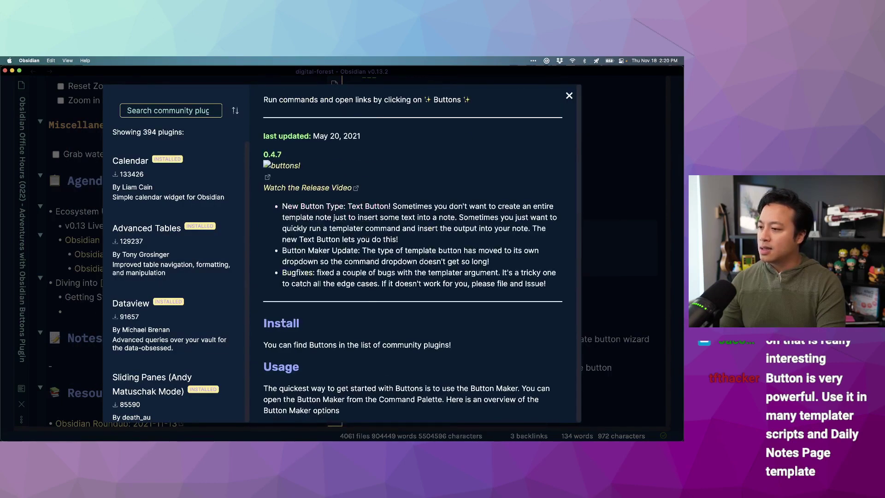
key(Escape)
key(Escape)
Look through the available button types in the Button Maker and close it without making a button.
key(super+p)
text(button)
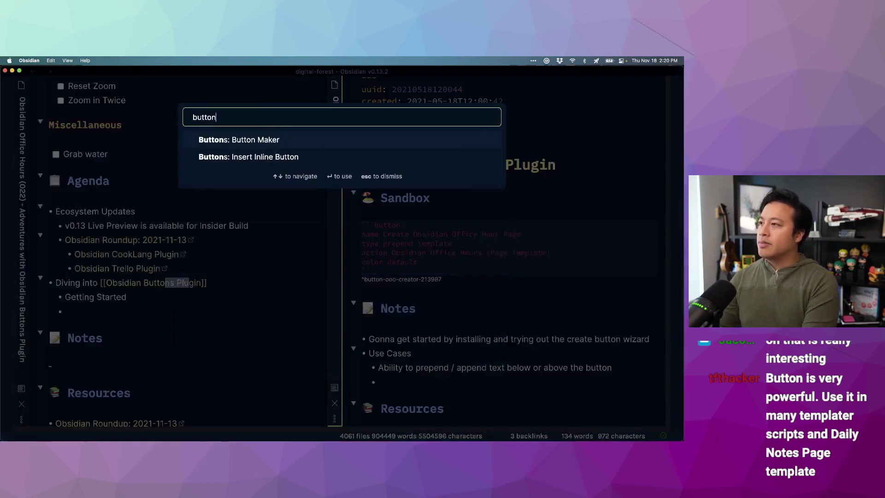
key(Return)
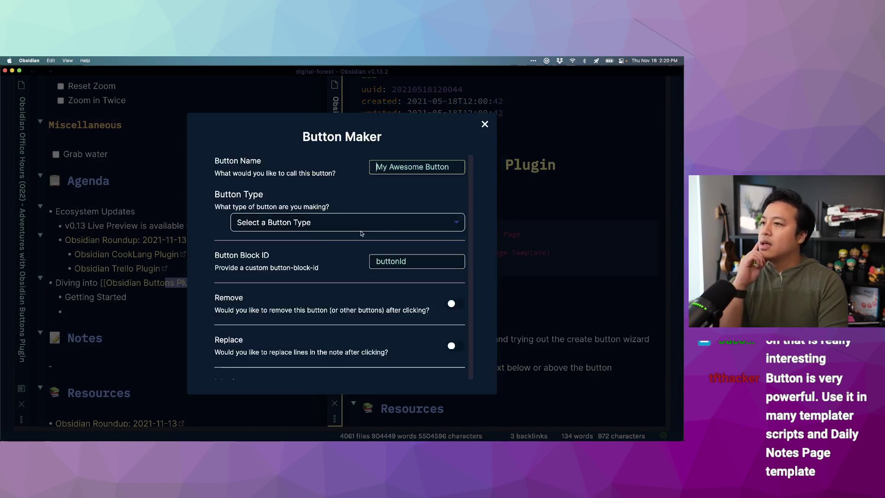
click(398, 227)
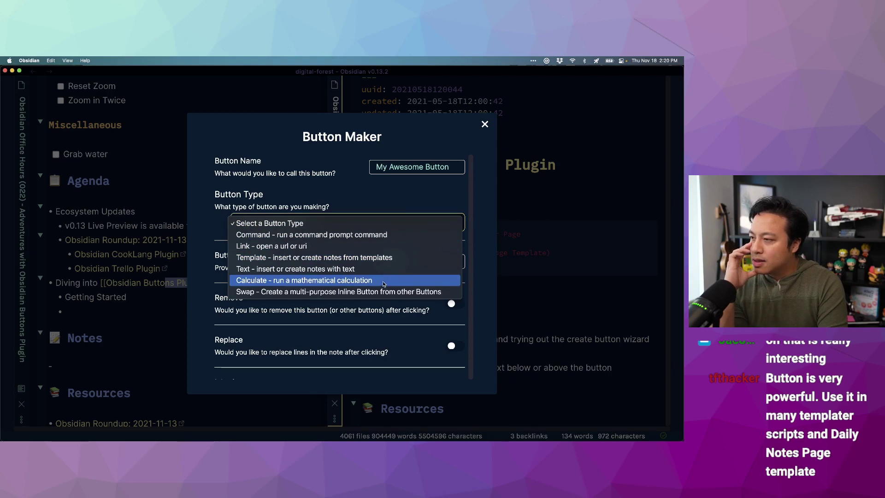
click(484, 125)
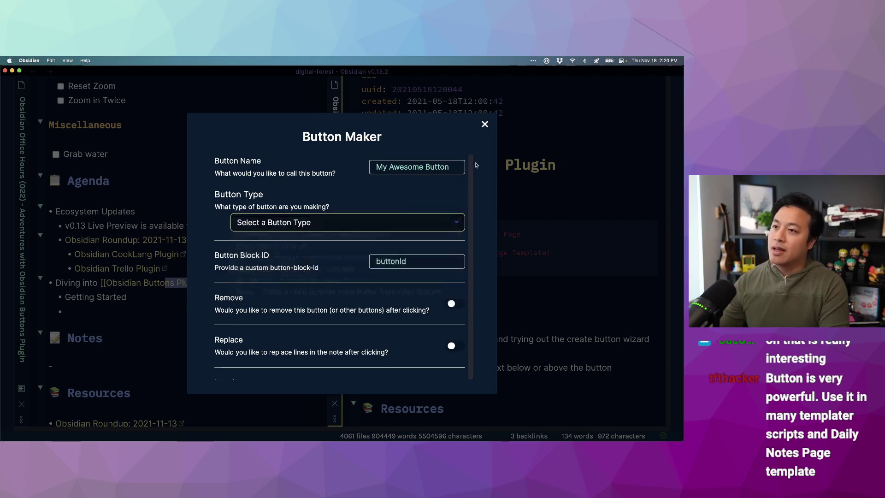
click(485, 125)
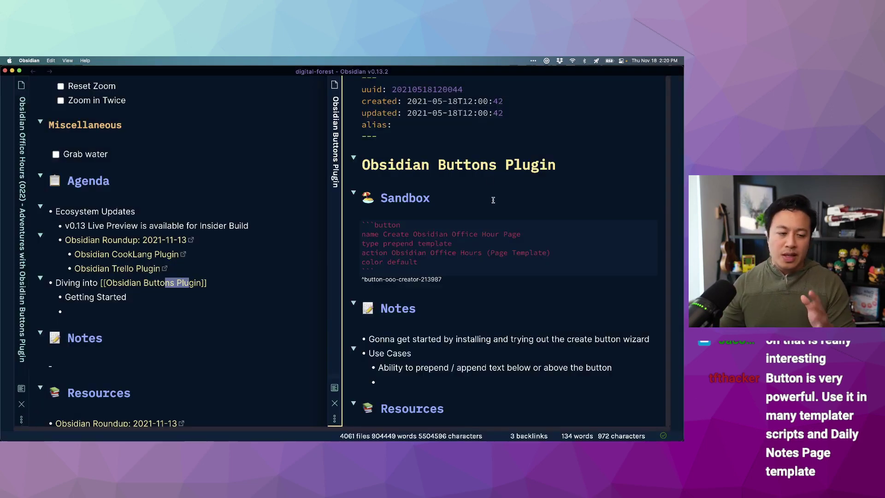
Switch to Chrome, maximize the window, and read the Buttons README from Button Block ID through the Templater Button section.
key(super+Tab)
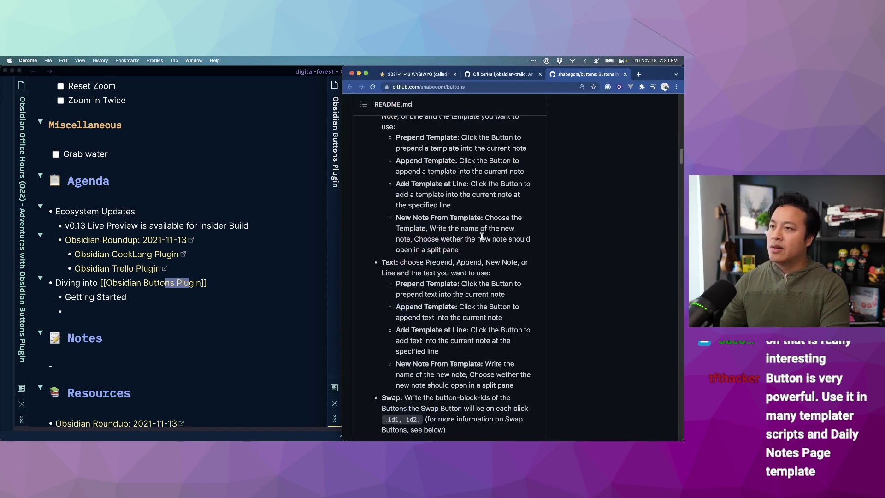
key(ctrl+alt+Return)
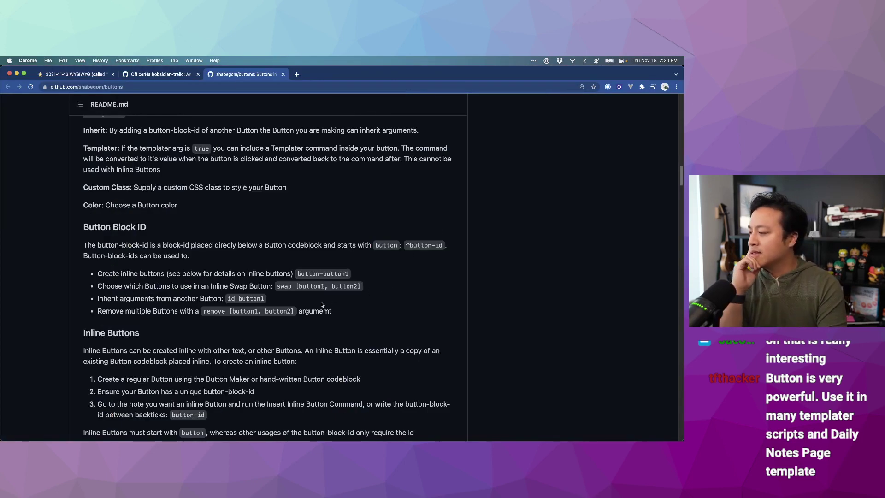
scroll(308, 307, down, 3)
scroll(308, 307, down, 1)
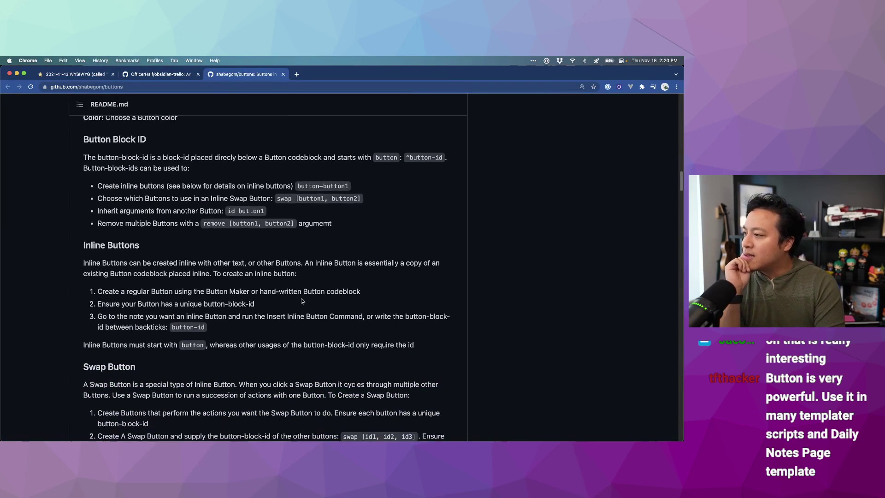
scroll(223, 276, down, 6)
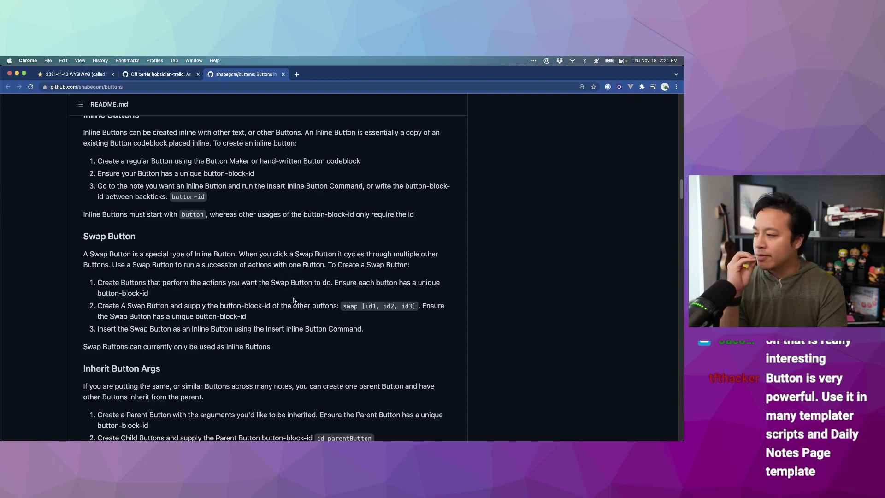
scroll(302, 295, down, 5)
scroll(326, 277, down, 8)
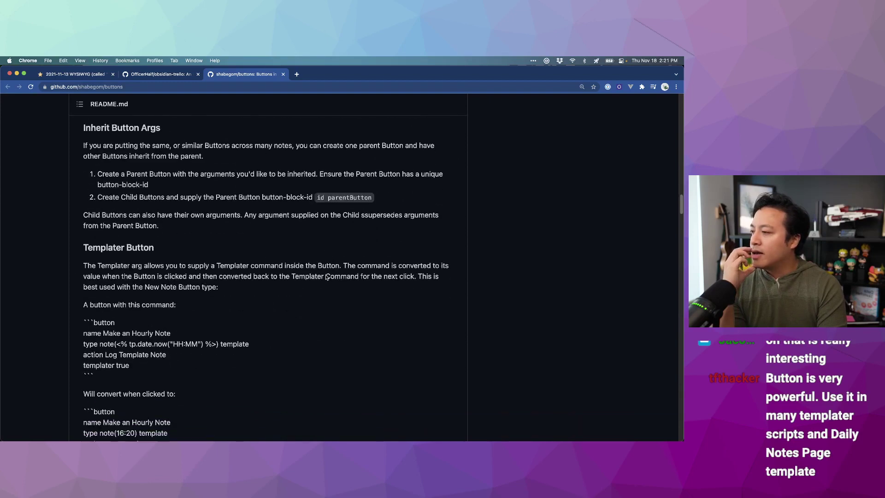
scroll(323, 275, down, 2)
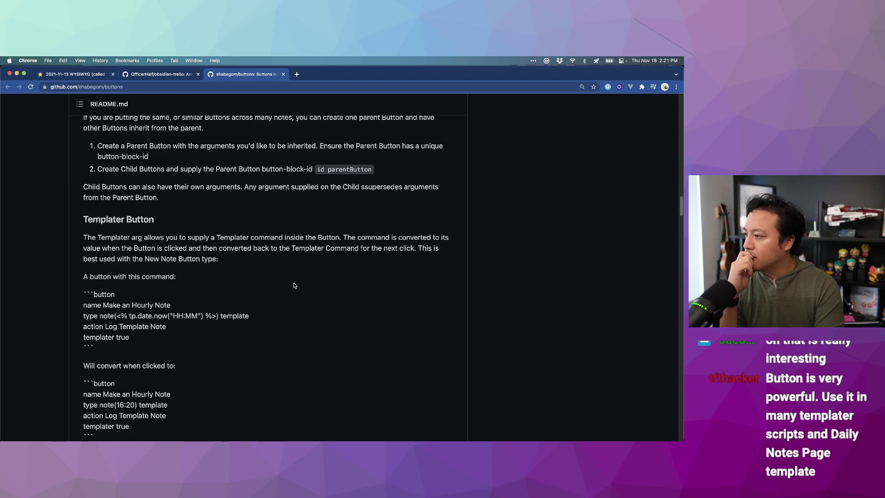
scroll(295, 285, down, 1)
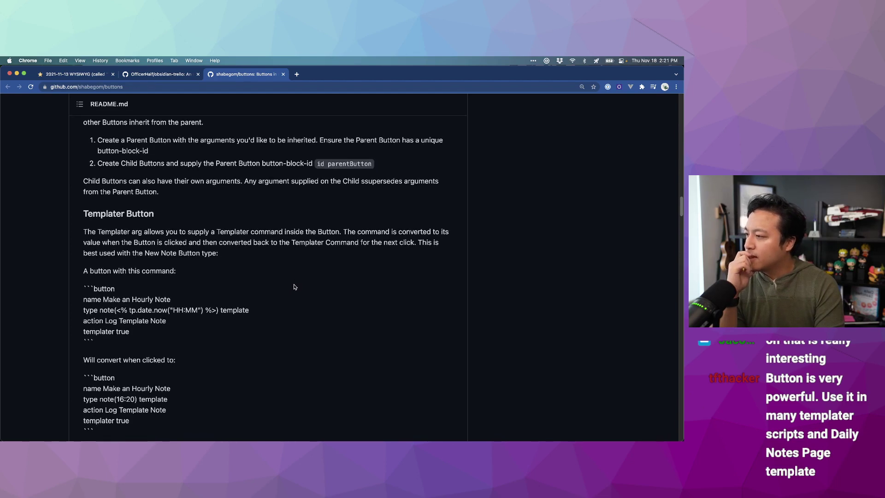
scroll(294, 286, down, 3)
scroll(292, 288, down, 1)
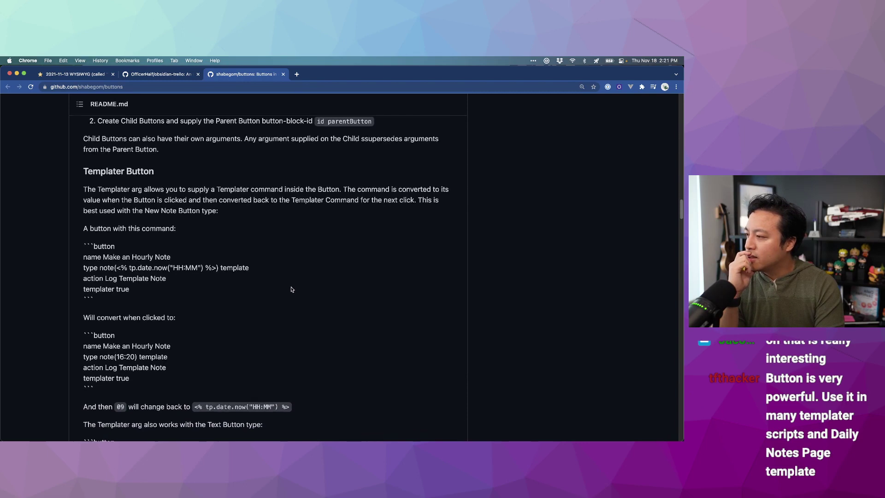
scroll(240, 300, down, 3)
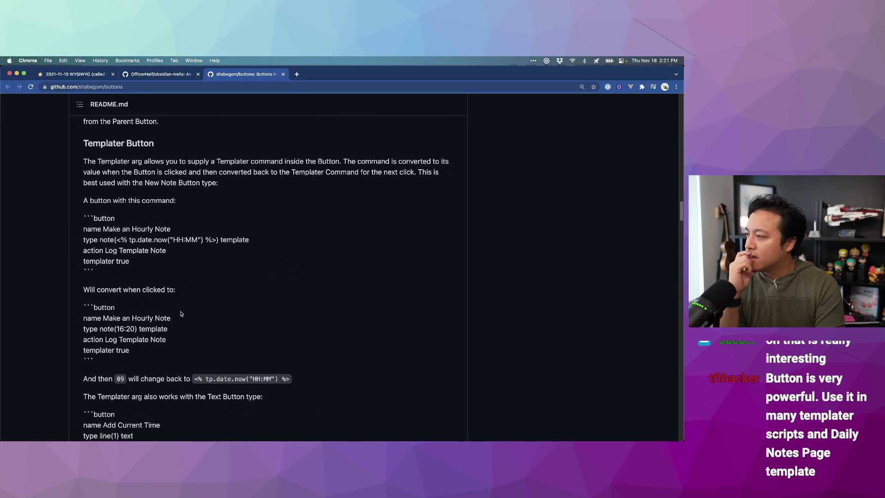
scroll(183, 312, down, 2)
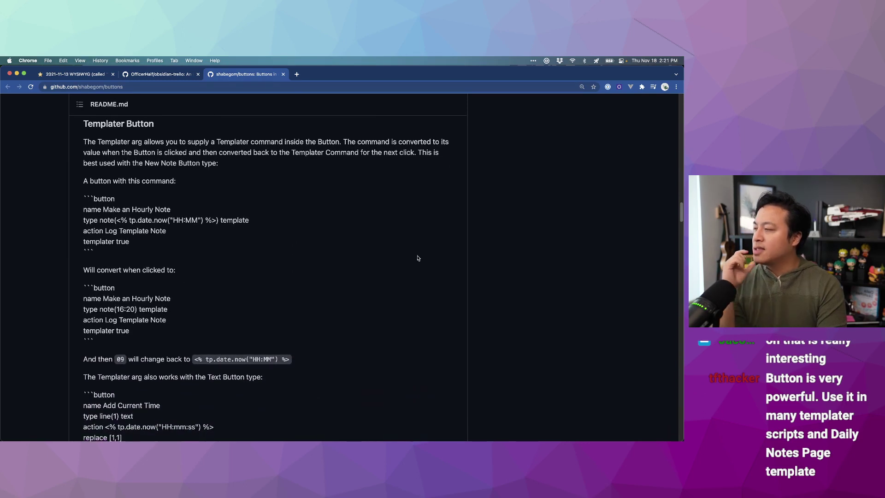
Tile the windows side by side, with the README in the right half and the Obsidian Buttons Plugin note in the left.
key(ctrl+alt+Right)
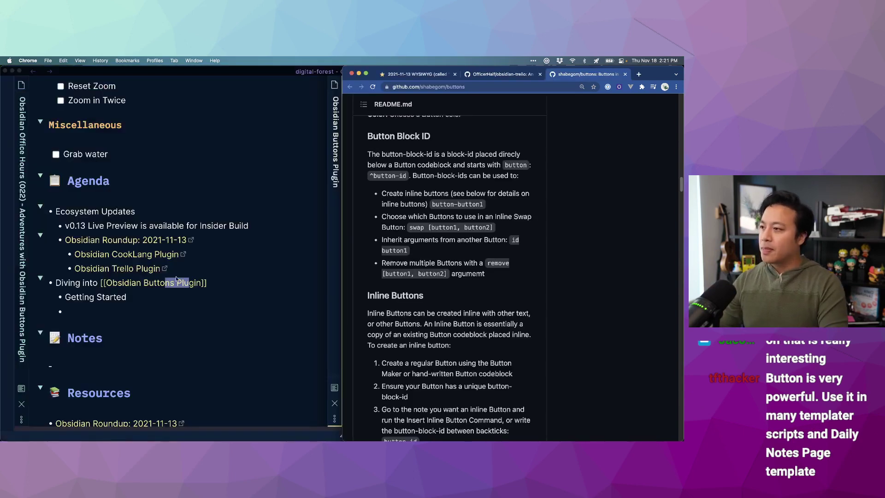
click(198, 258)
click(483, 299)
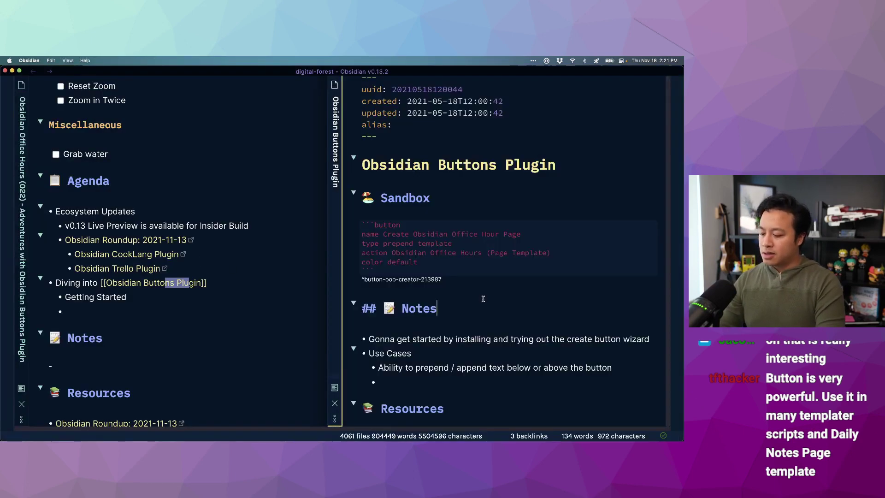
key(ctrl+alt+Left)
Delete the whole button code block and its block ID from the Sandbox section.
click(213, 268)
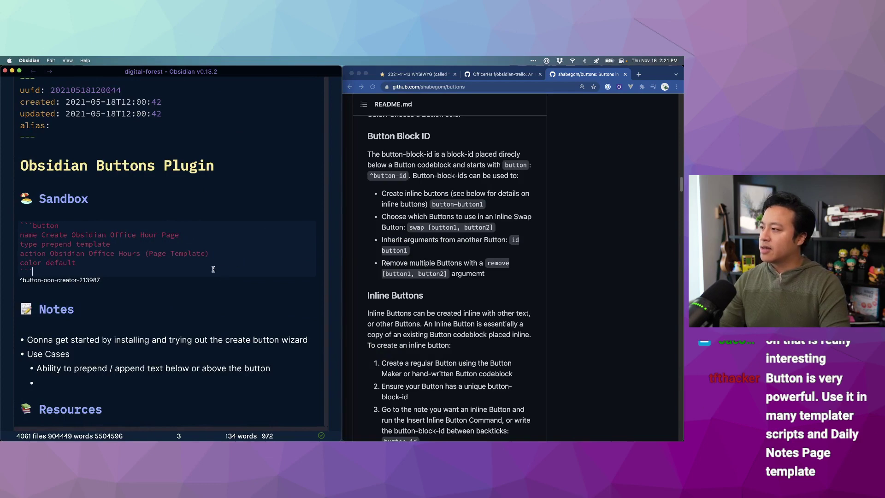
click(206, 278)
drag(117, 282, 7, 226)
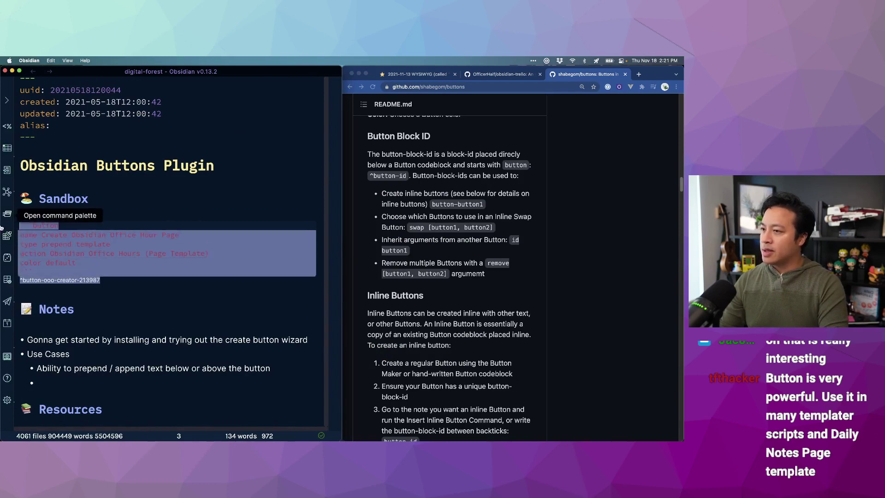
key(BackSpace)
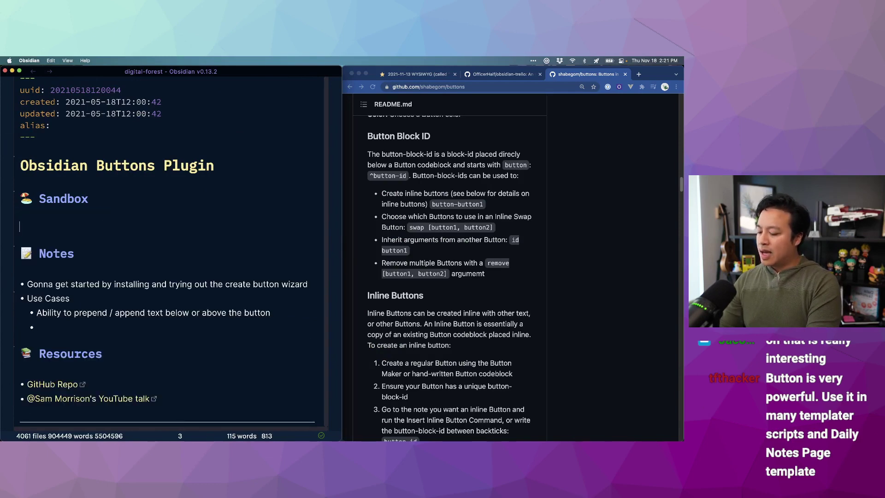
Open a new Button Maker form in the note and review the README's Inline Buttons through Templater Button sections.
key(super+p)
text(button)
key(Return)
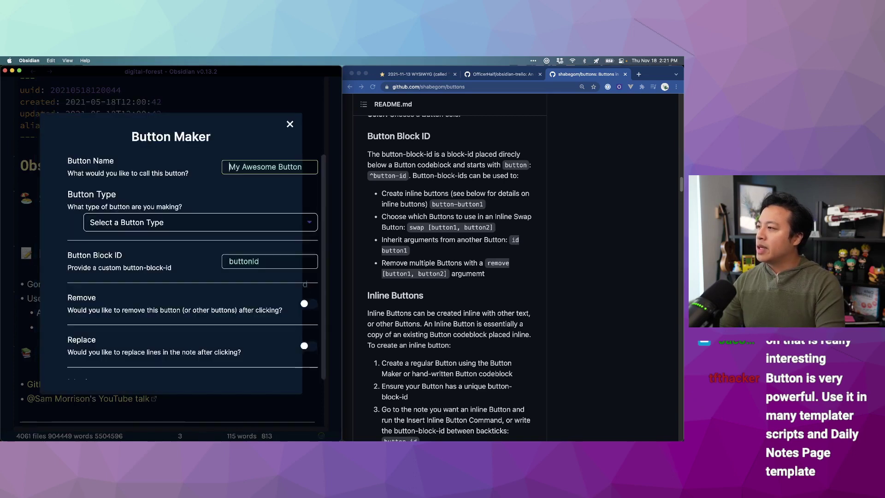
scroll(461, 305, down, 2)
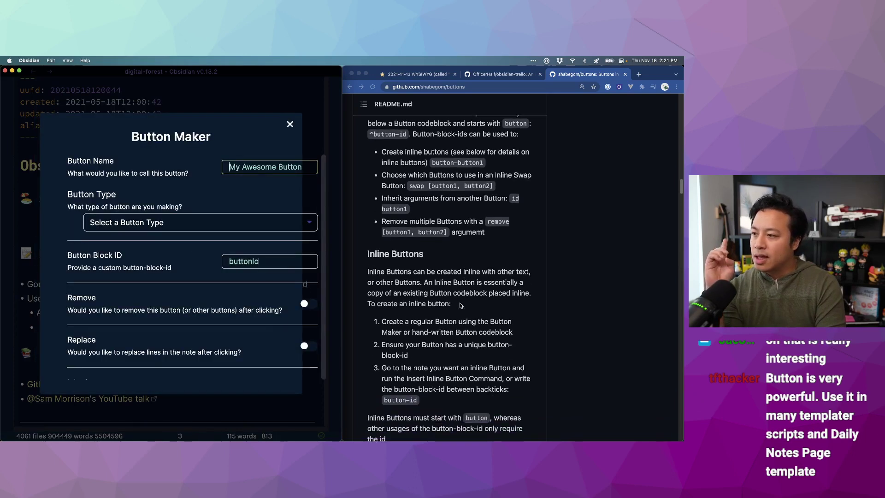
scroll(462, 305, down, 1)
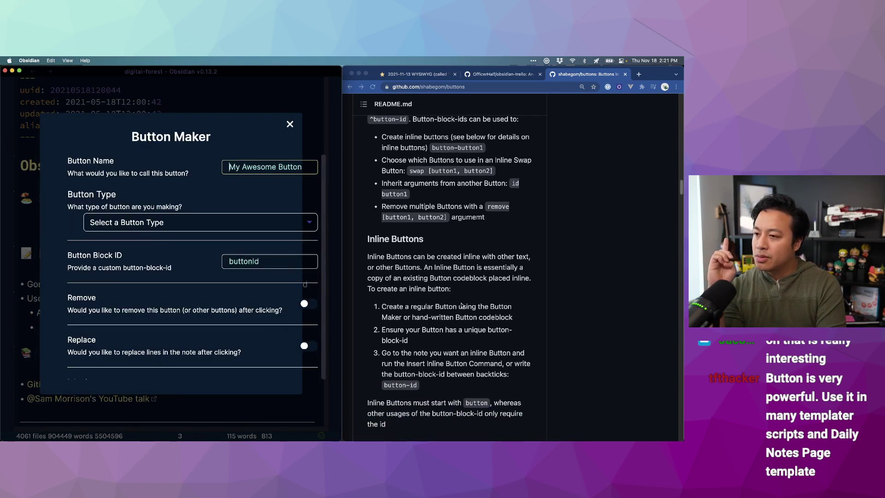
scroll(462, 305, down, 10)
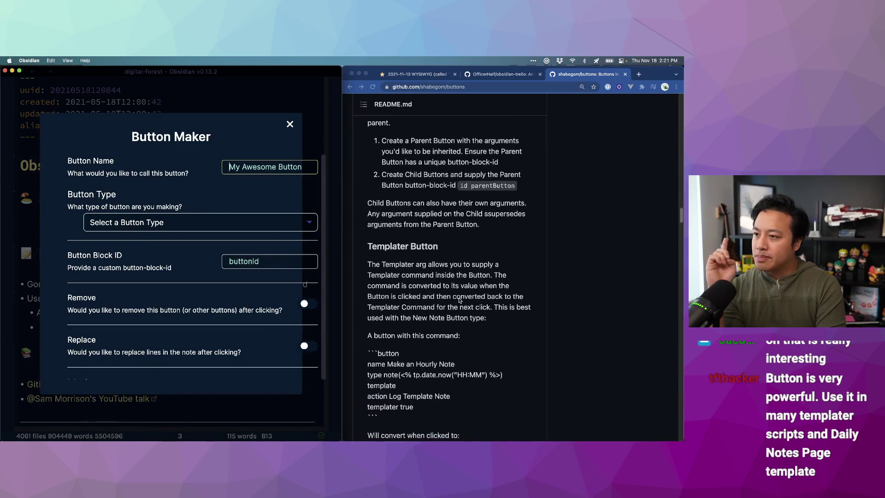
scroll(460, 301, down, 7)
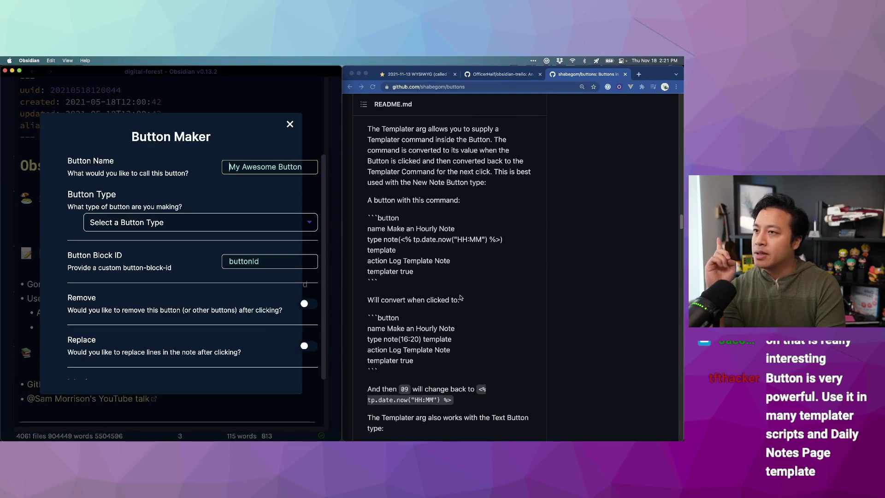
scroll(460, 297, up, 2)
Set the new button's type to Template and its template action to Note.
click(269, 220)
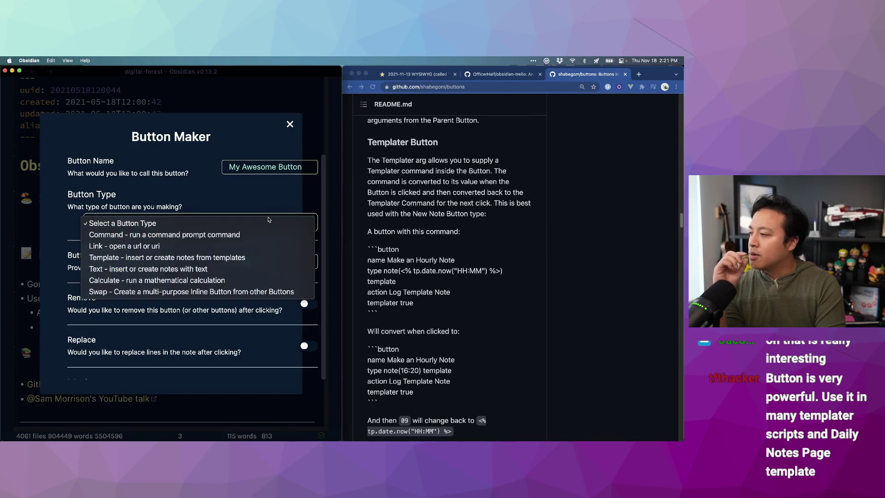
click(249, 259)
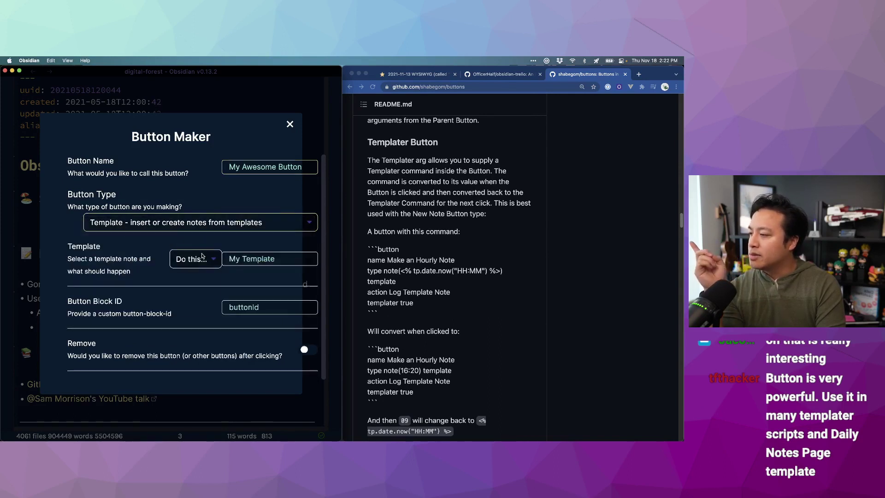
click(201, 257)
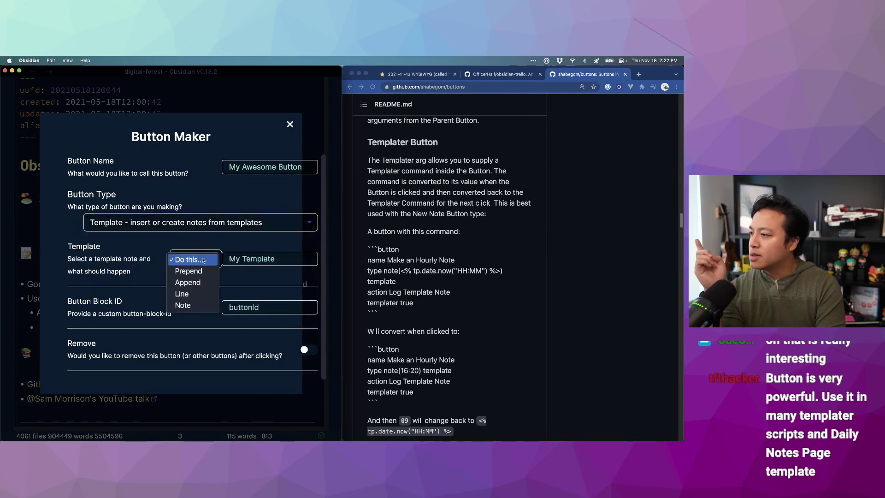
click(202, 305)
click(203, 265)
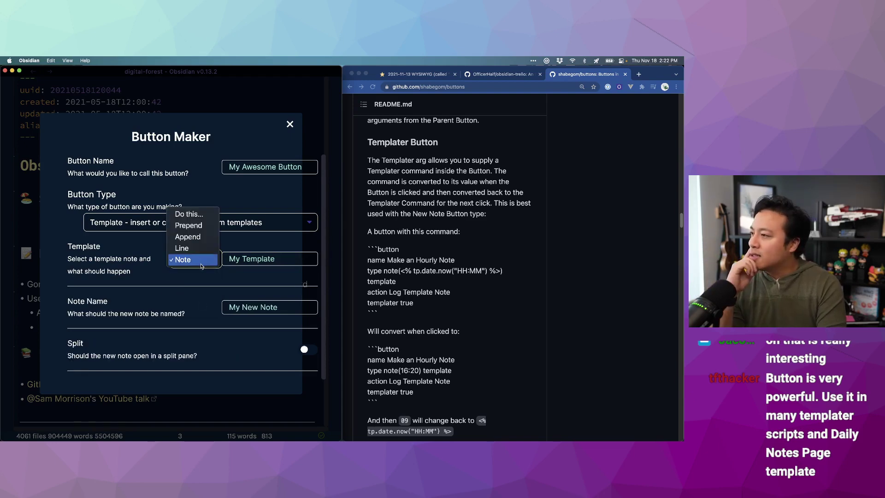
click(194, 273)
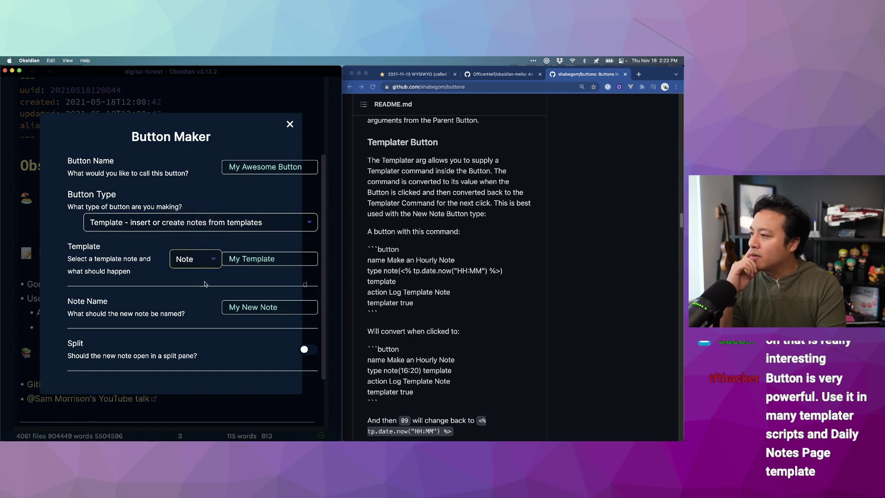
Set the template to "Obsidian Office Hours (Page Template)" and the new note's name to "New OOO Episode".
click(248, 261)
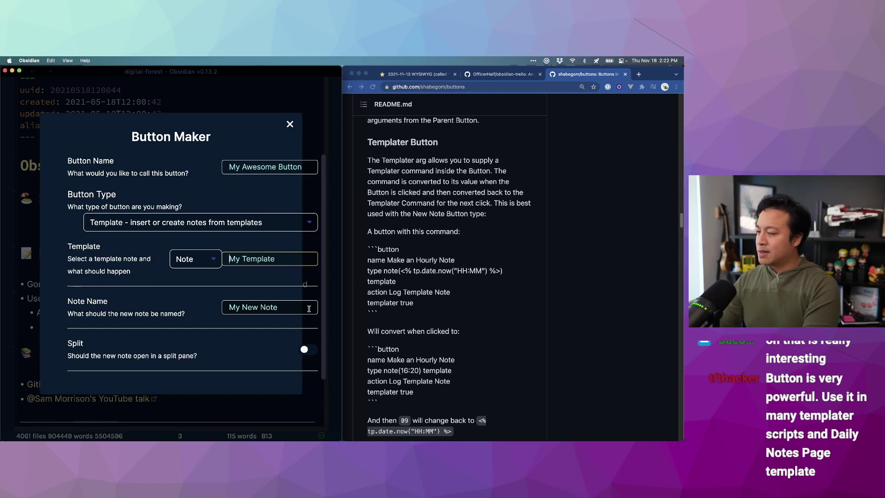
text(Obsidian Office h)
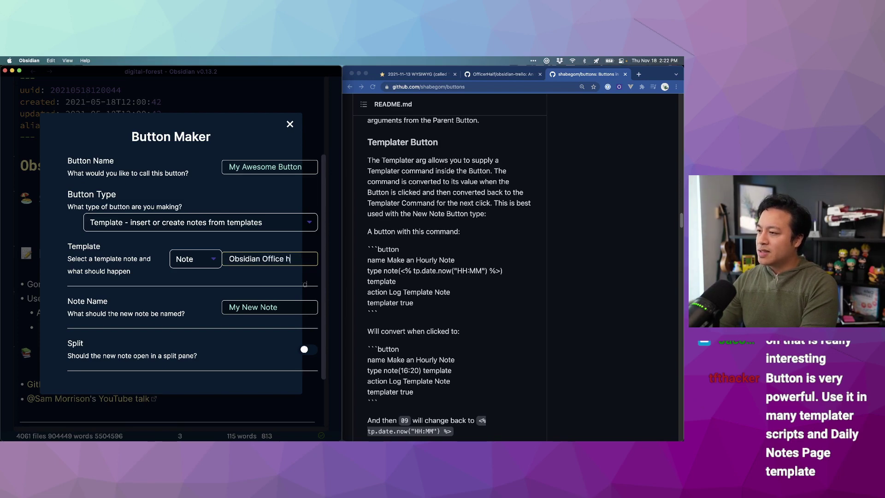
key(BackSpace)
text(Hours (Page Template))
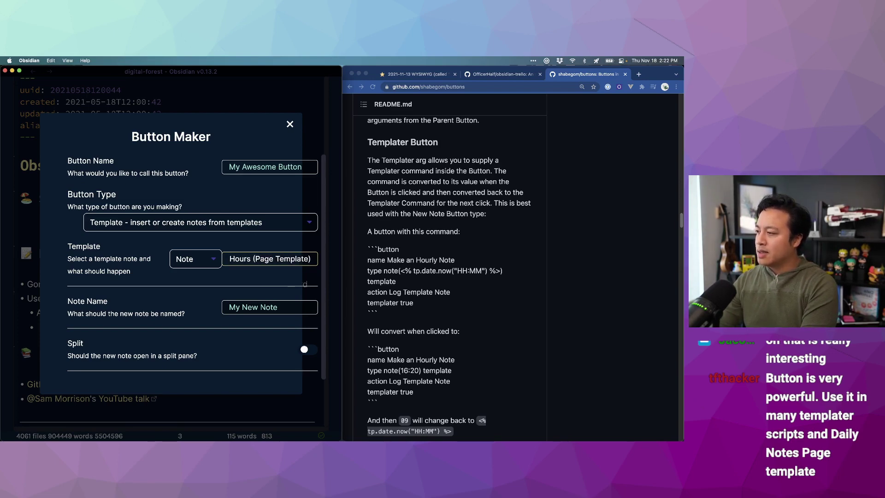
key(Tab)
text(New O)
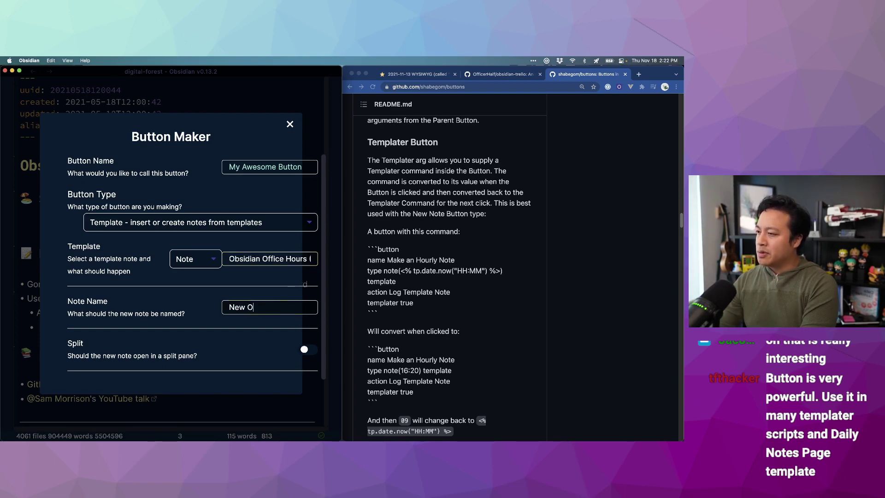
text(OO Episode)
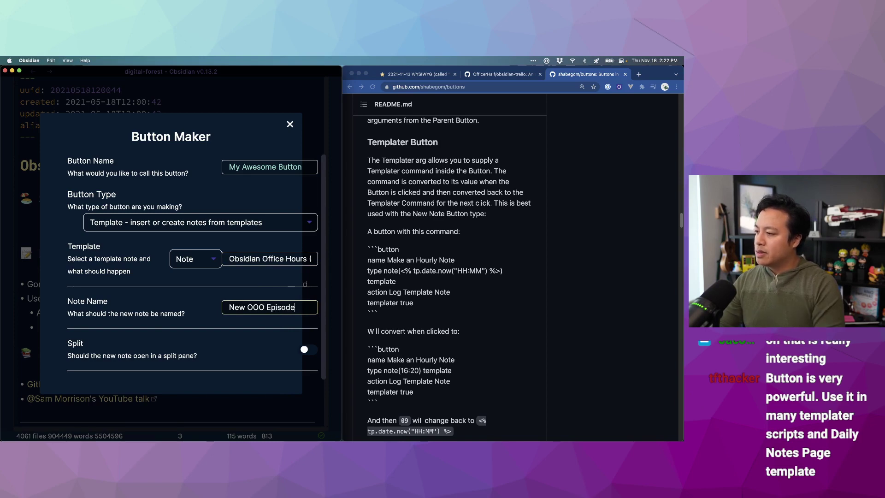
Make the new note open in a split pane and insert the button into the Sandbox section.
scroll(118, 374, down, 5)
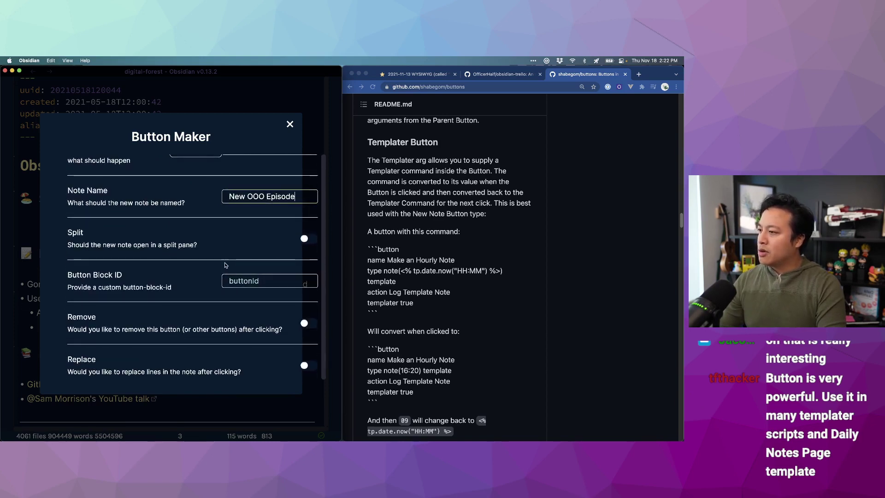
click(316, 238)
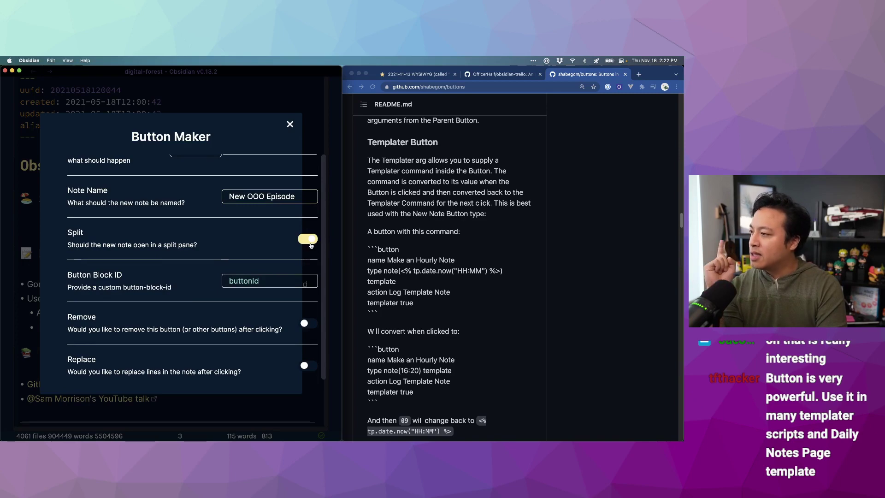
scroll(300, 263, down, 2)
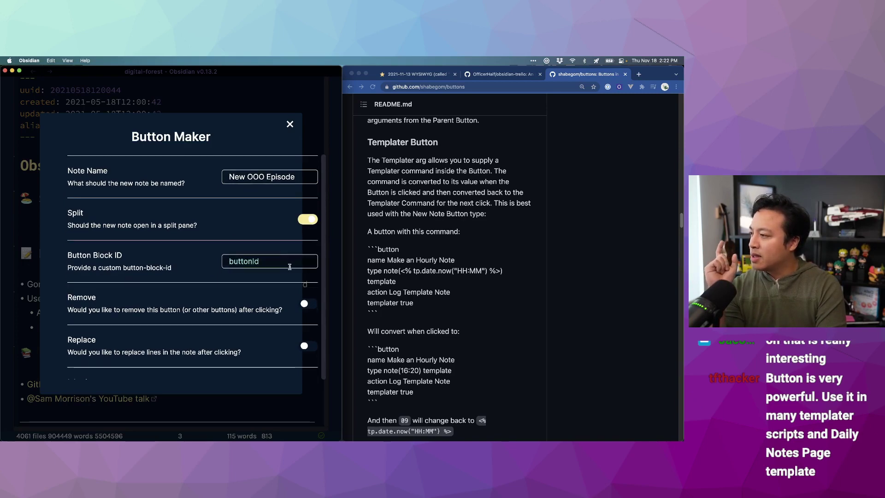
scroll(278, 288, down, 4)
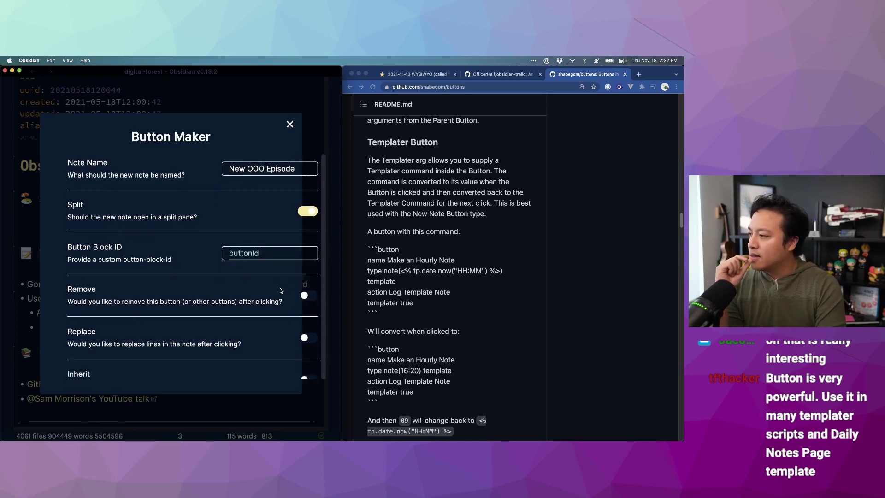
scroll(288, 300, down, 20)
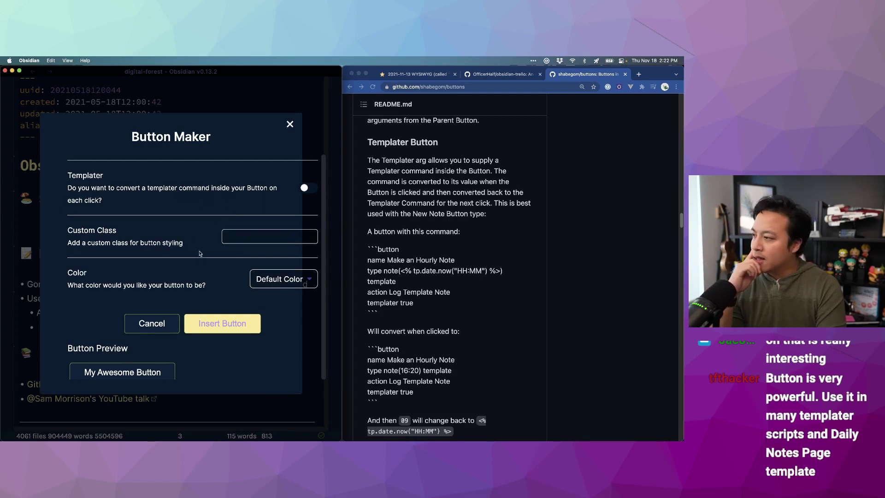
click(210, 323)
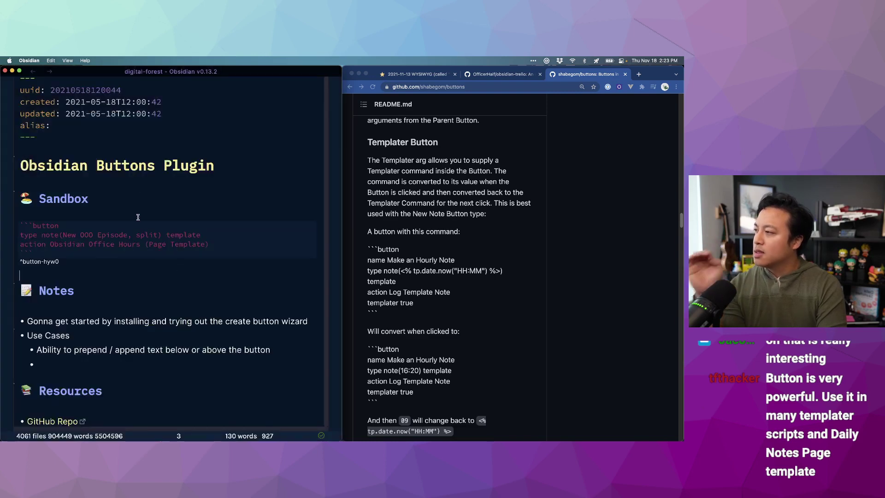
Switch the note to reading view, maximize the Obsidian window, and run the Sandbox button to create the note.
key(super+e)
key(ctrl+alt+Return)
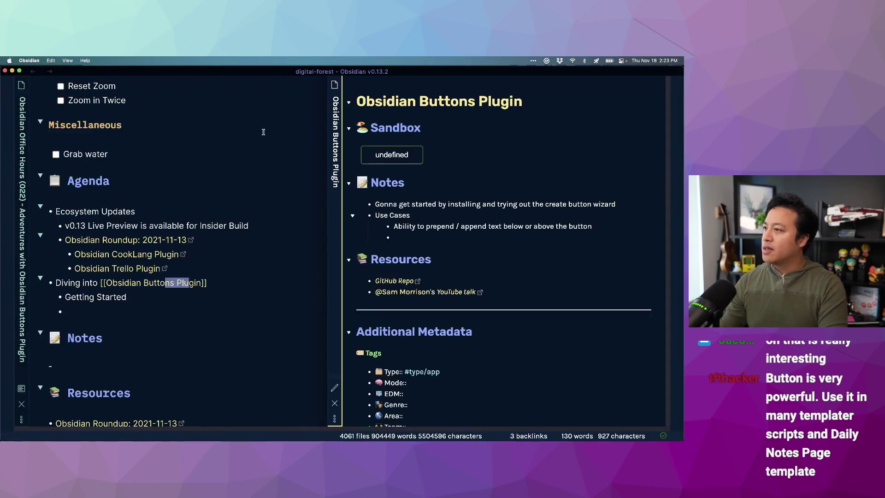
click(406, 155)
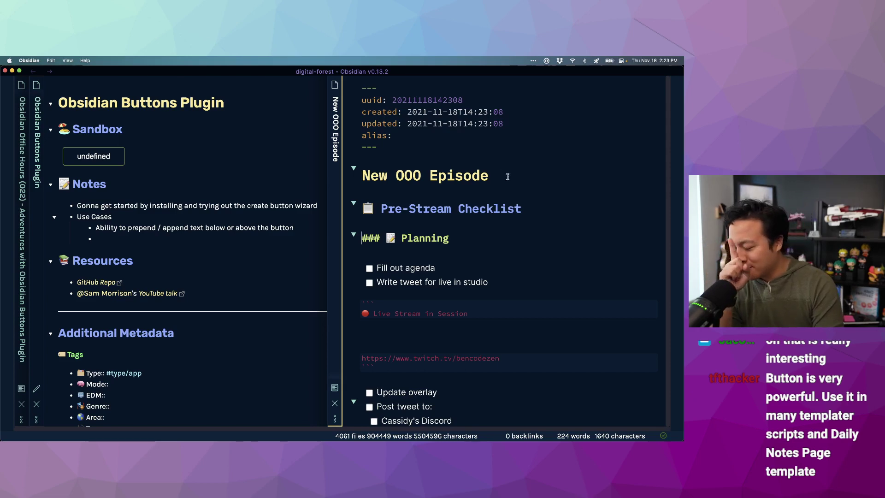
Check the generated New OOO Episode note and delete it.
click(509, 175)
drag(507, 210, 542, 210)
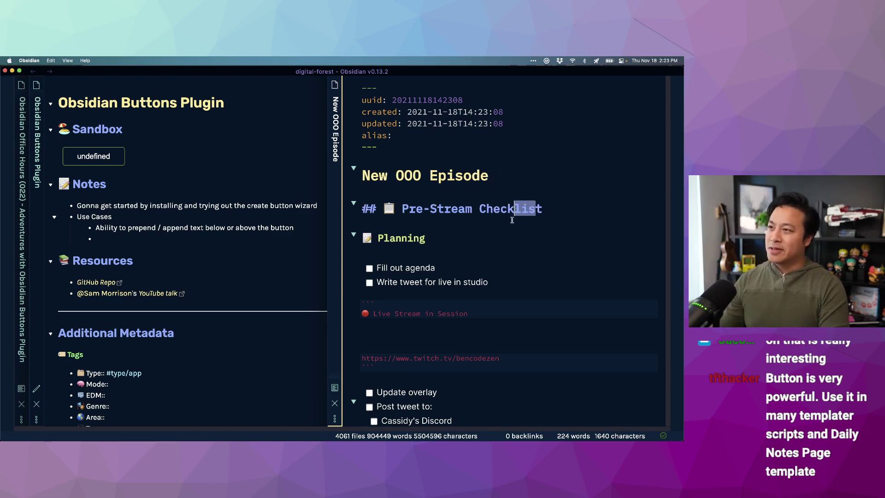
key(super+p)
text(delete)
key(Down)
key(Return)
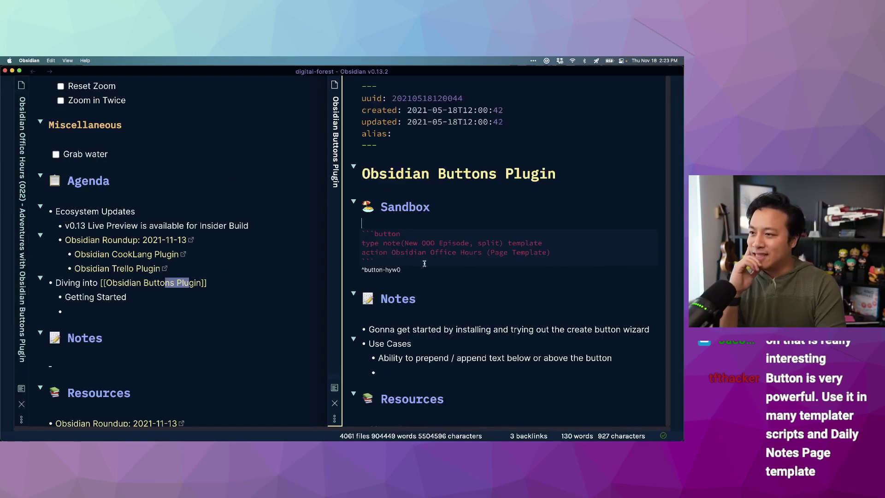
Examine the note name and template action arguments in the Sandbox button's code block.
drag(384, 245, 493, 241)
click(491, 244)
drag(402, 248, 470, 252)
click(470, 252)
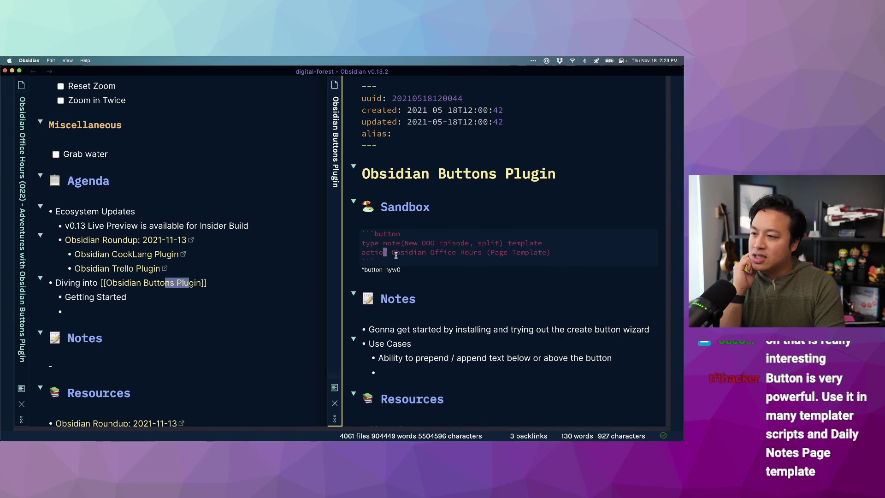
drag(388, 253, 569, 252)
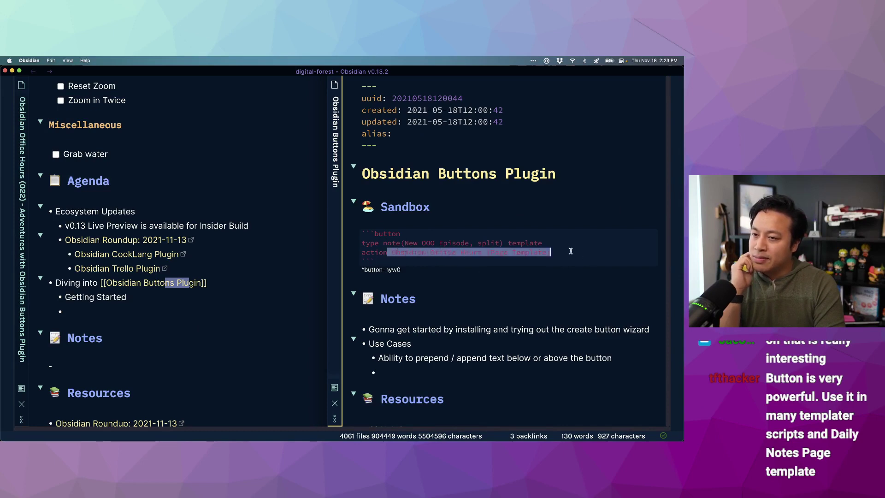
click(569, 252)
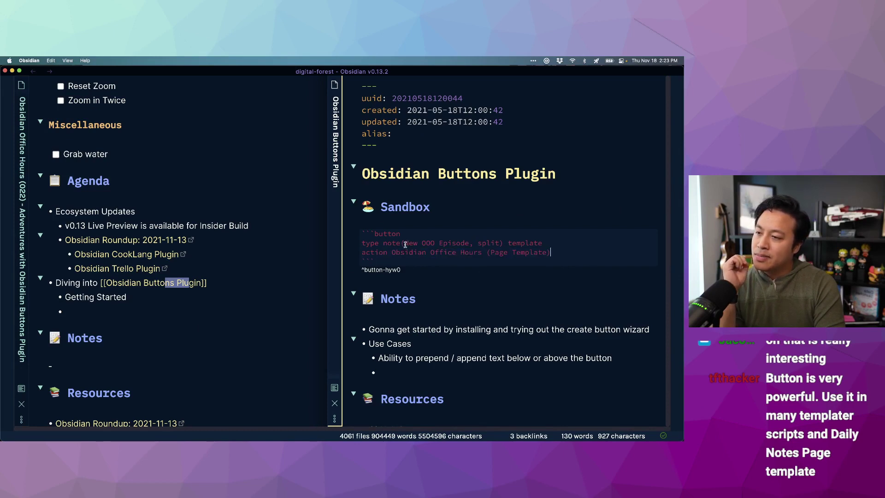
drag(405, 243, 469, 243)
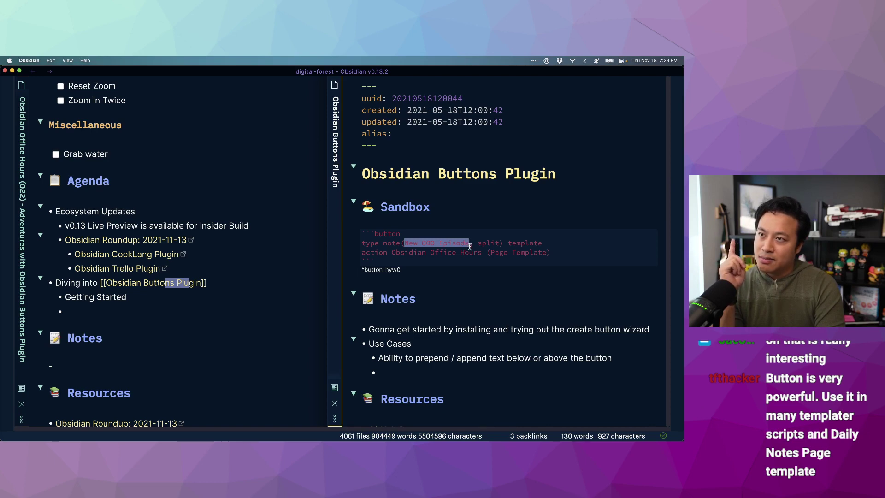
Add the numbered item "1. Fetch the last episode of Obsidian Office Hours" above the button code block in Sandbox.
click(363, 234)
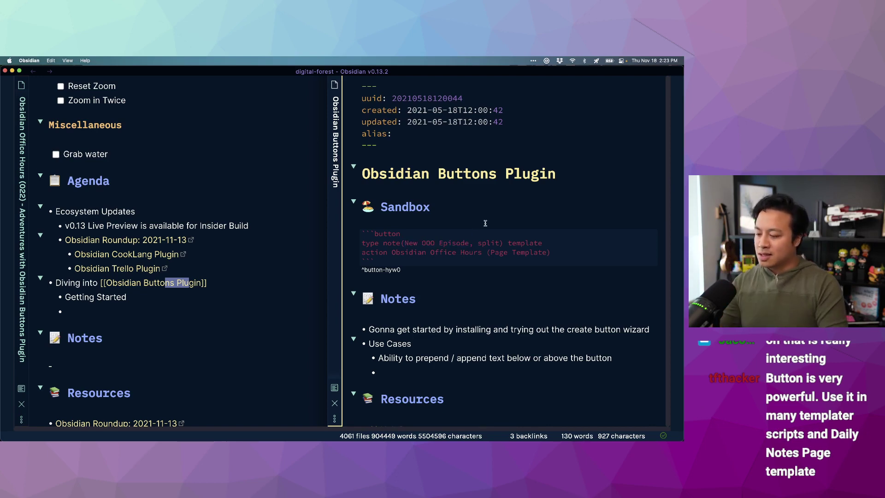
key(Return)
key(Return)
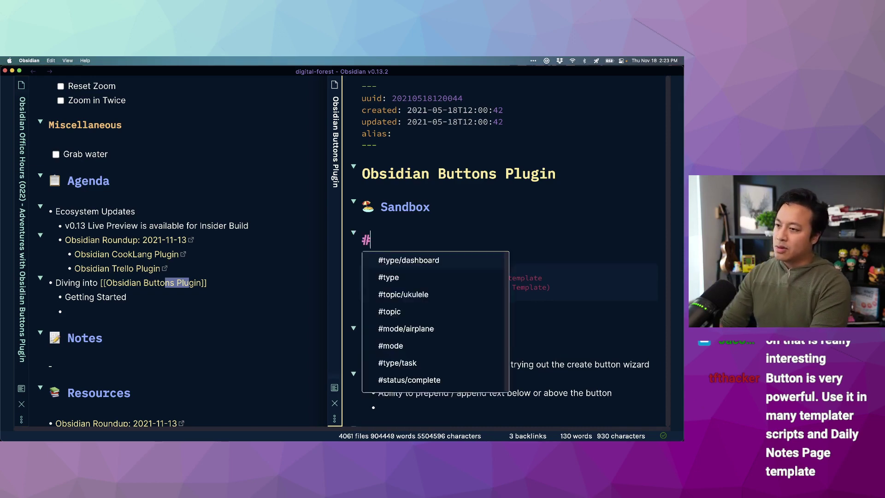
text(1. )
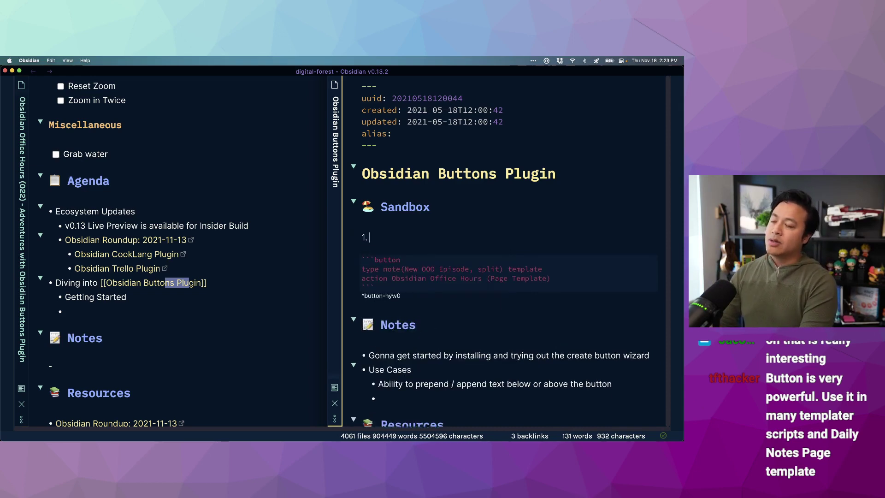
text(Fetch the las)
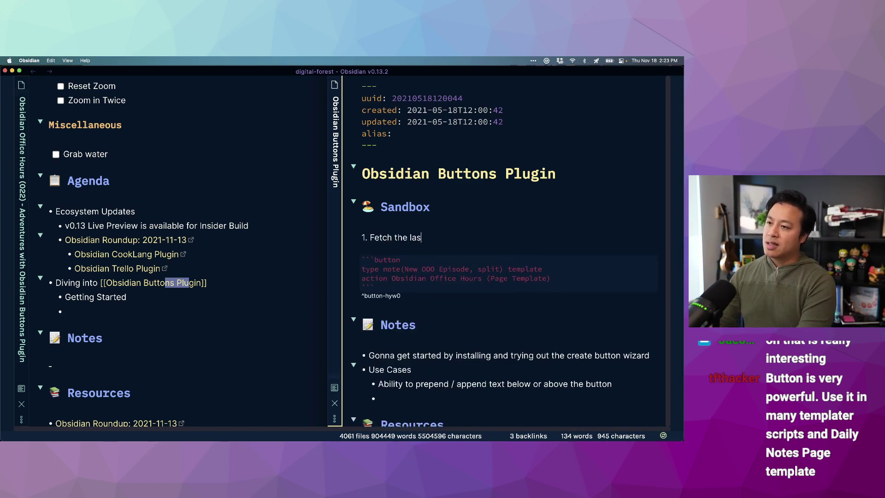
text(t episode of Obsidian Of)
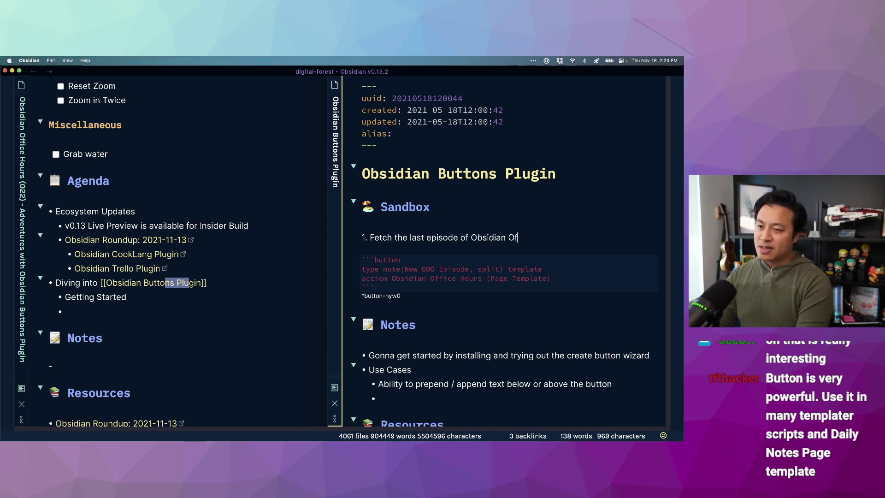
text(fice Hours)
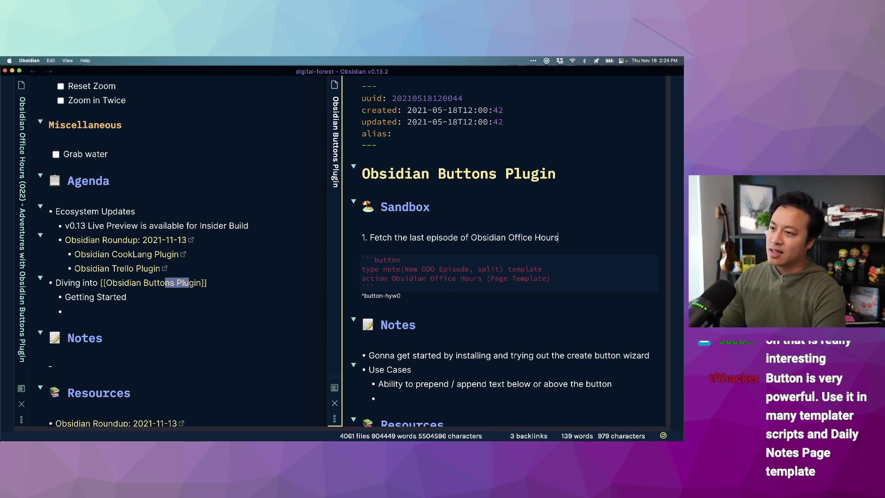
Add the second numbered item "Pass that into a variable for Templater" to the Sandbox list.
key(Return)
text(Pass that )
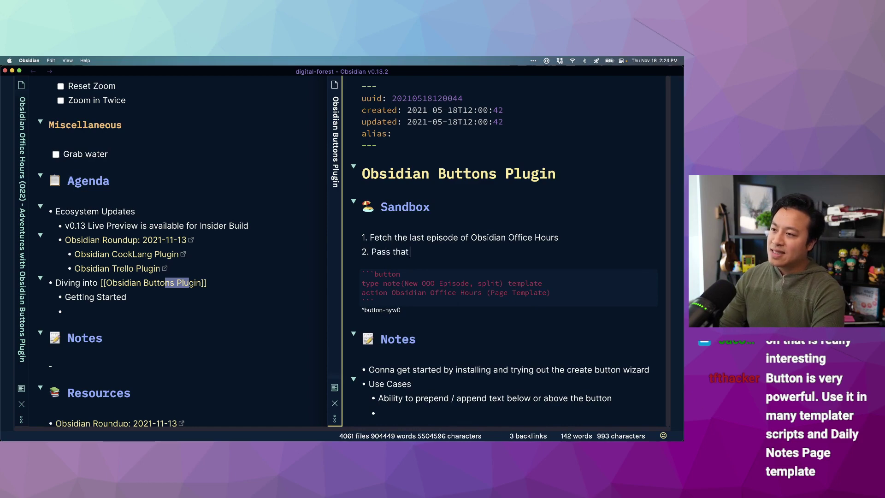
text(into a v)
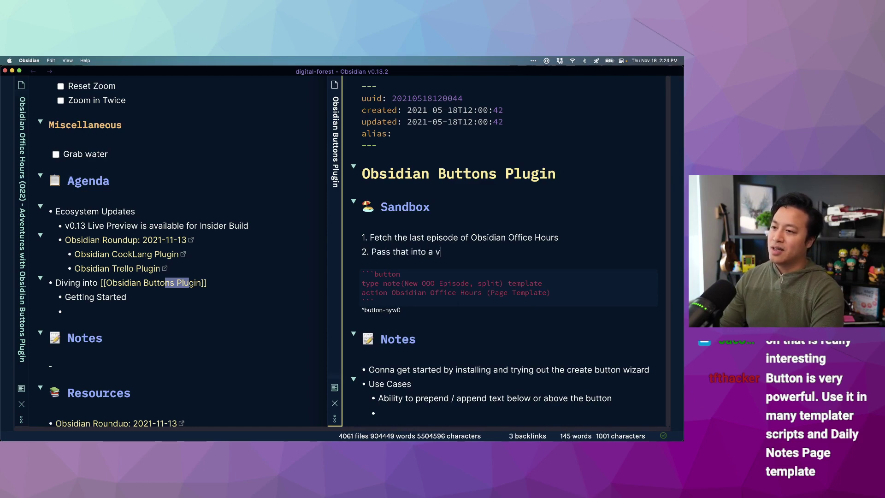
text(ariable for Templater to use)
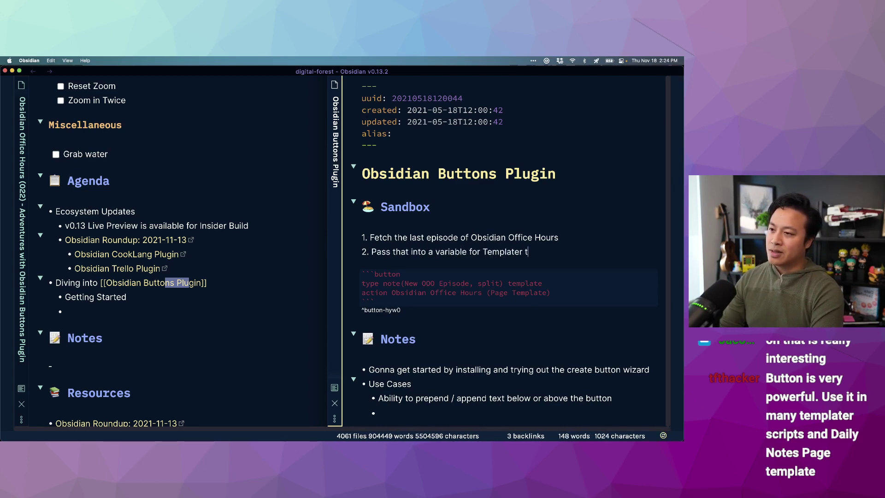
key(BackSpace)
key(BackSpace)
key(BackSpace)
key(BackSpace)
key(BackSpace)
key(BackSpace)
key(BackSpace)
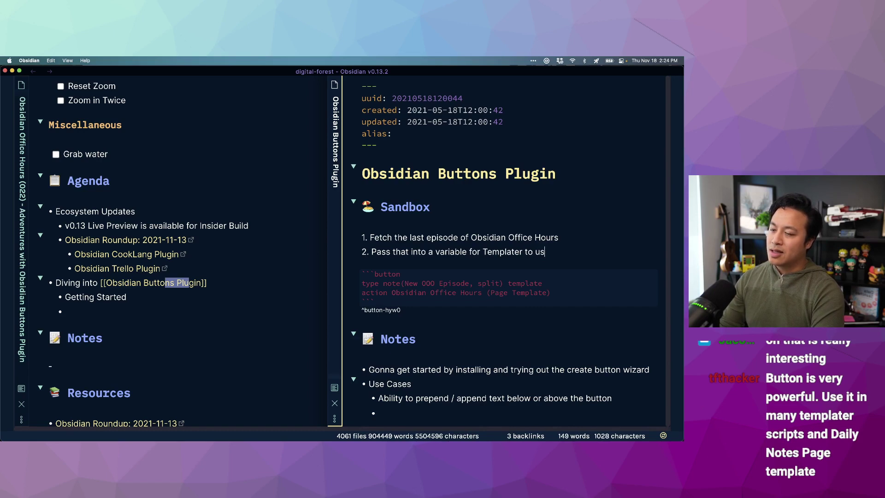
Add the third numbered item "Pass this into new button command" to the Sandbox list.
key(Return)
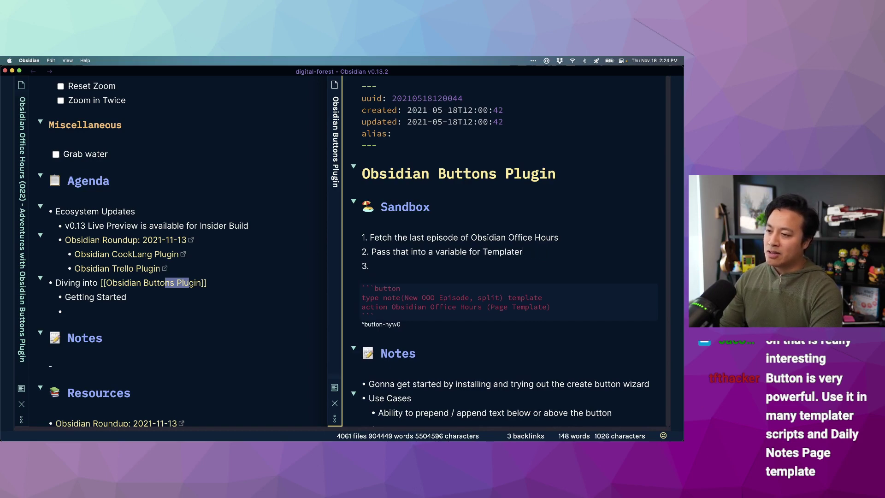
text(Pass this into )
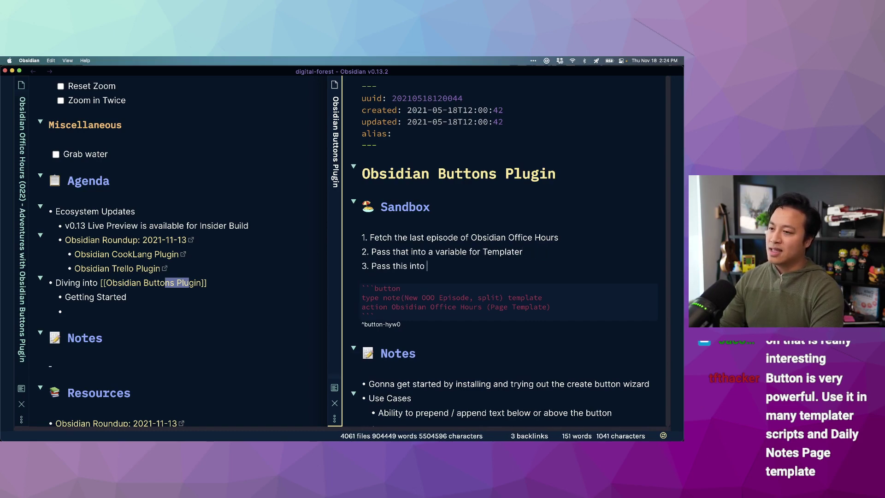
text(new but)
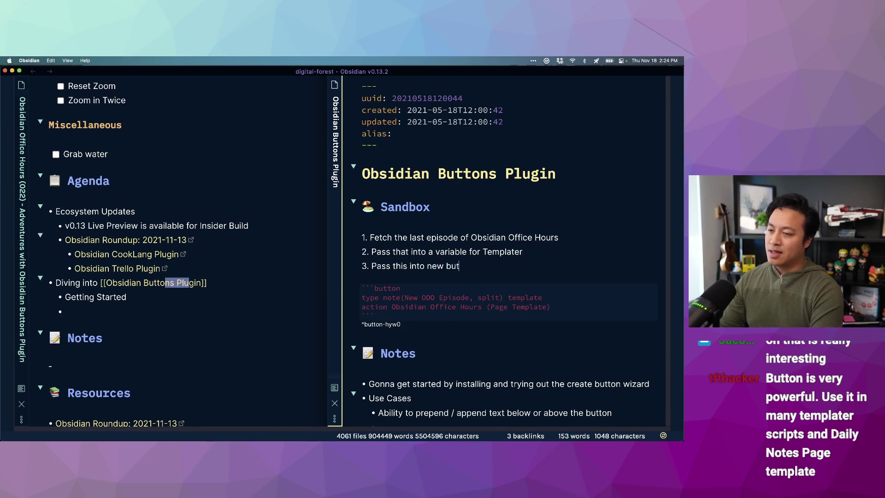
text(ton command)
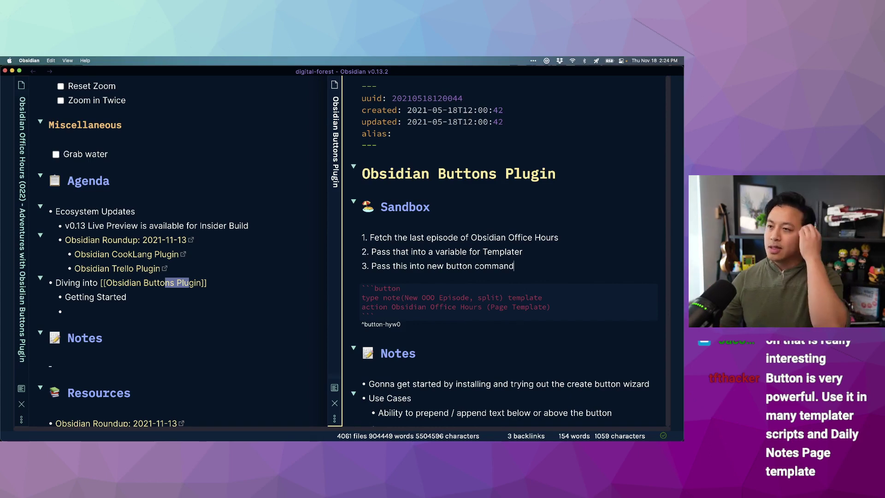
Find the Obsidian Office Hours (Series) note and open it in a new pane.
key(super+o)
text(obsidian )
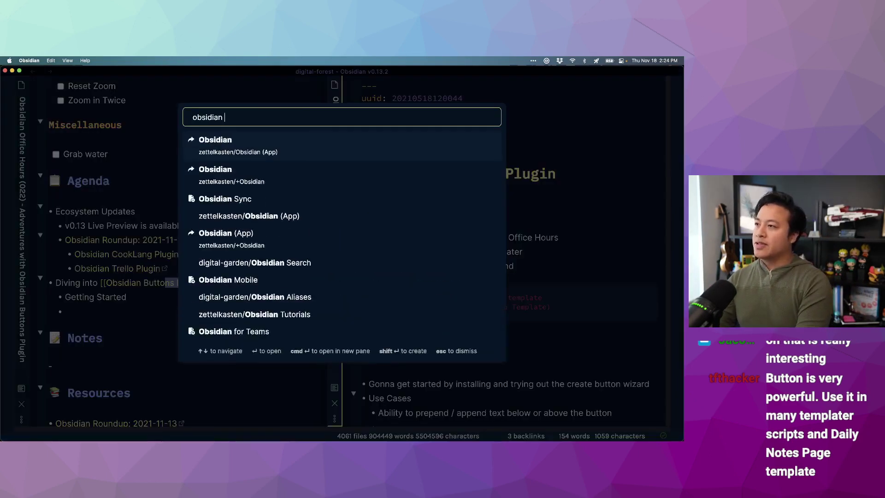
text(office hours seri)
key(BackSpace)
key(BackSpace)
key(BackSpace)
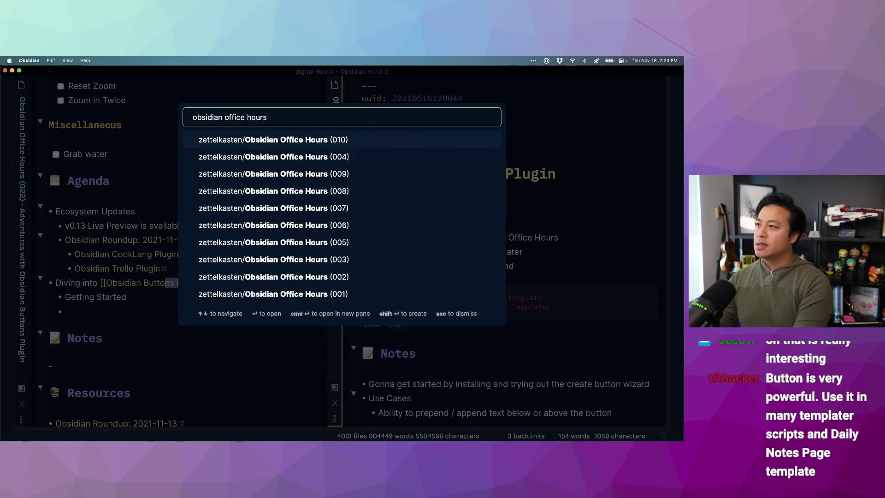
text(seri)
key(super+Return)
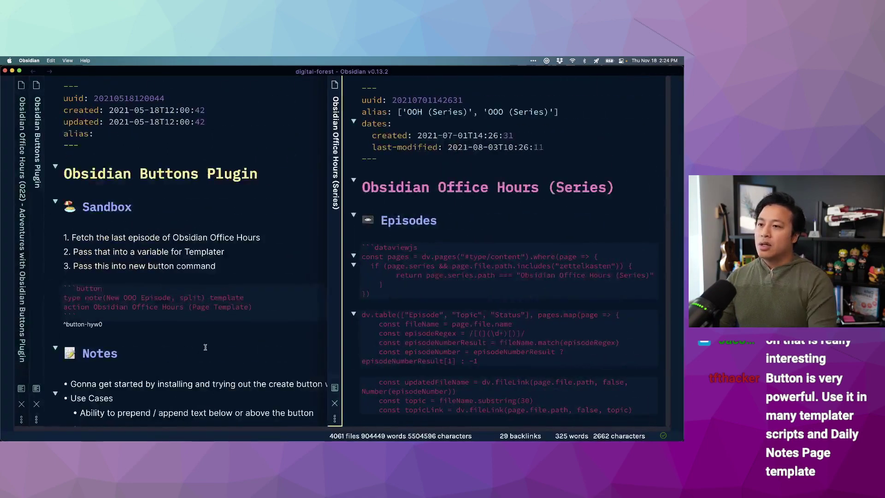
Look through the rendered Episodes table of the series note for its episode numbers and topics.
scroll(500, 242, down, 3)
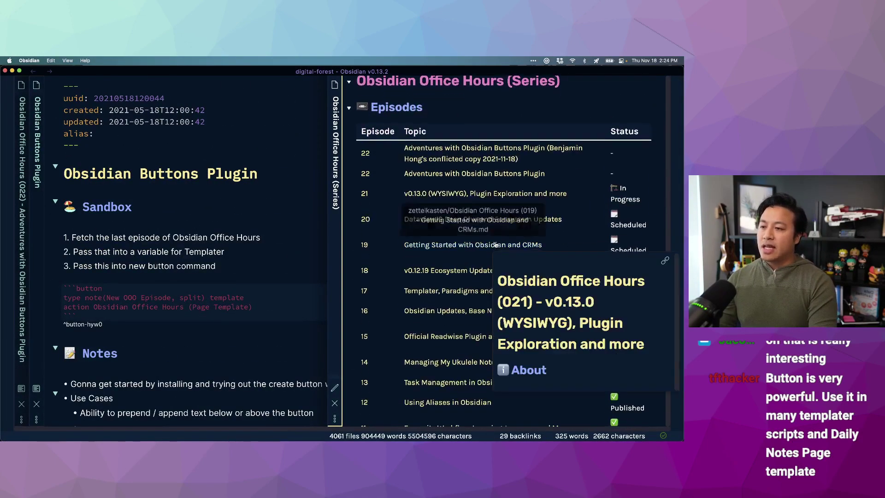
scroll(430, 309, down, 9)
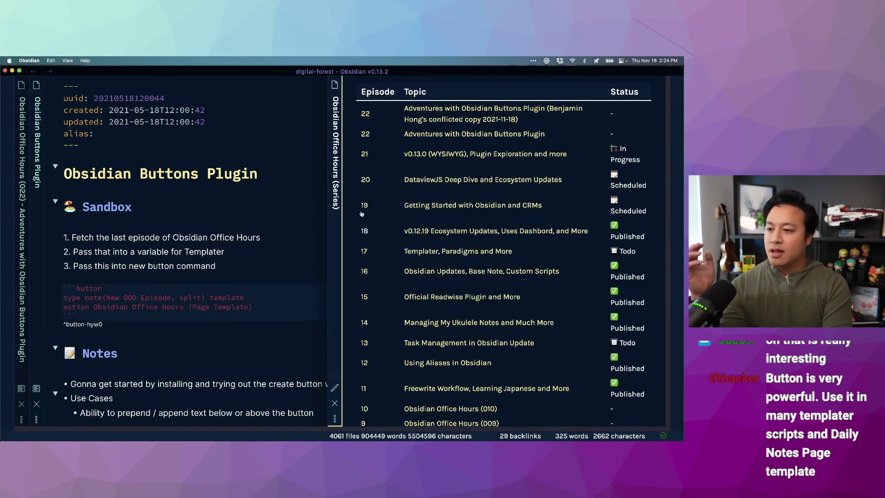
scroll(406, 286, up, 10)
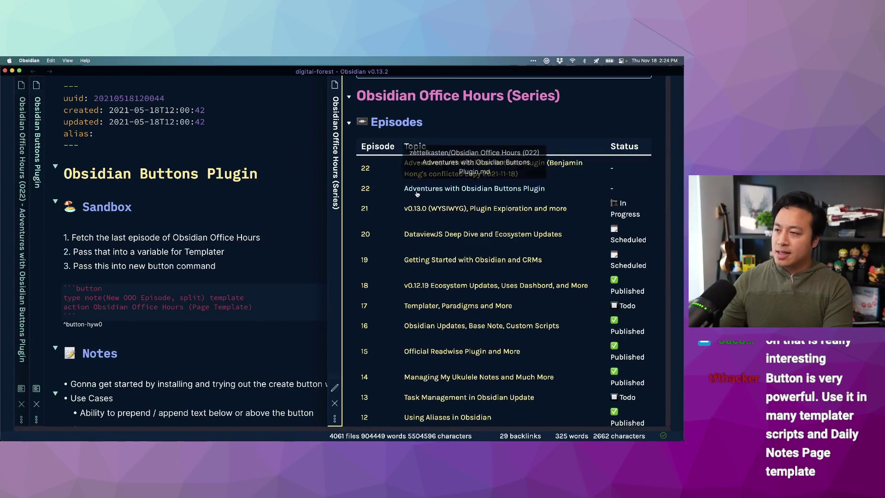
Examine how the dataviewjs code of the Episodes section derives the episode number, comparing it with the rendered table.
key(super+e)
click(513, 159)
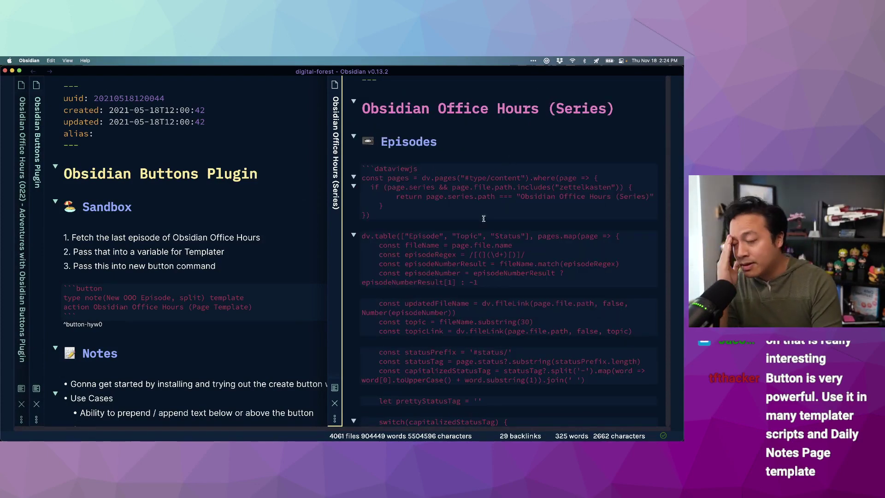
scroll(485, 237, down, 1)
scroll(485, 237, down, 2)
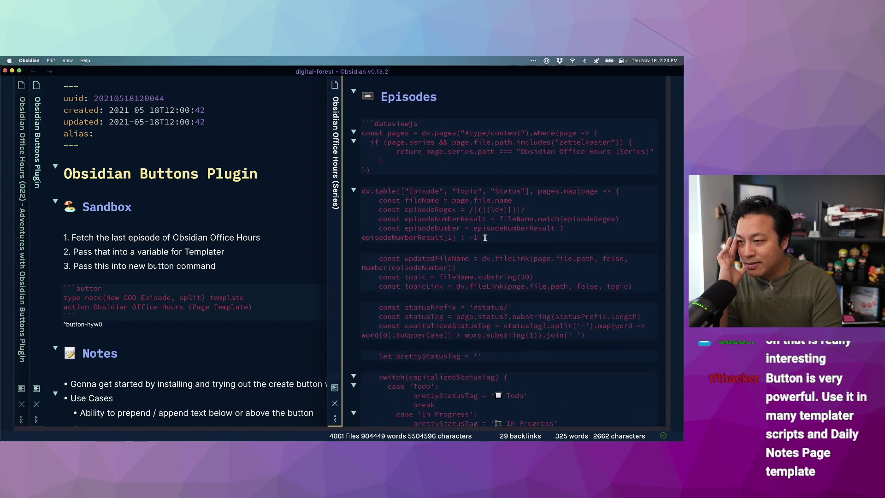
scroll(486, 238, down, 2)
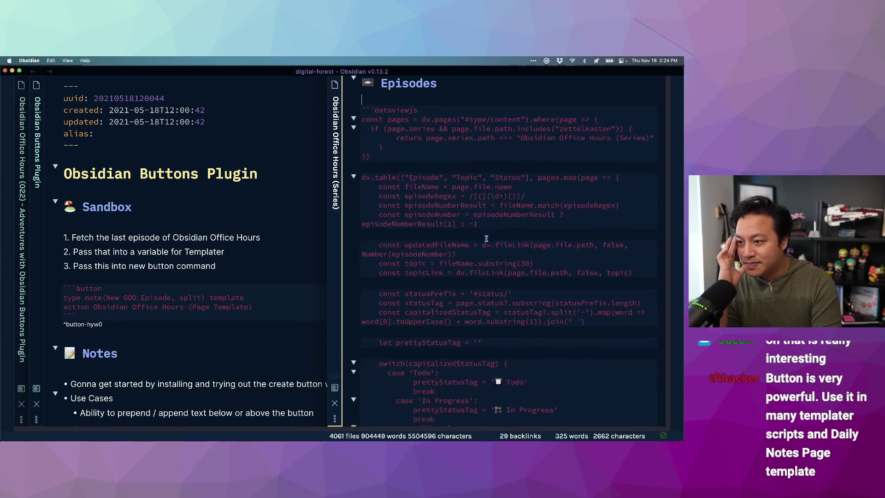
scroll(487, 237, down, 1)
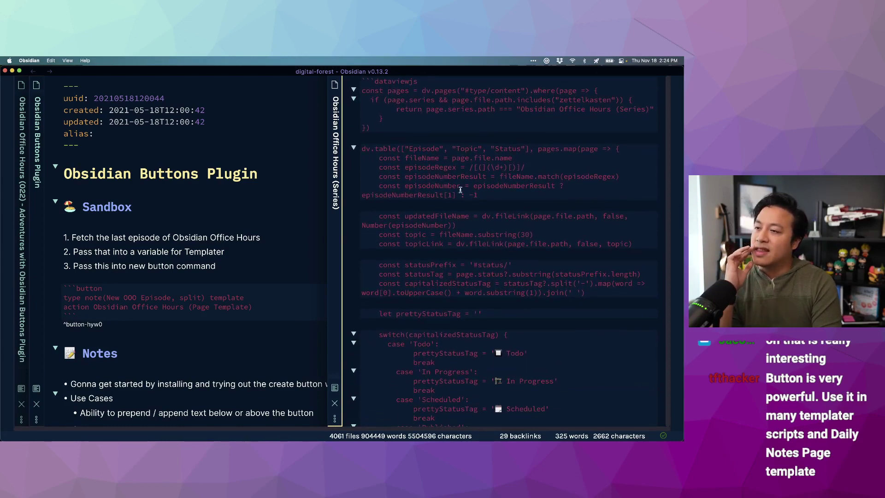
drag(479, 196, 382, 159)
click(409, 182)
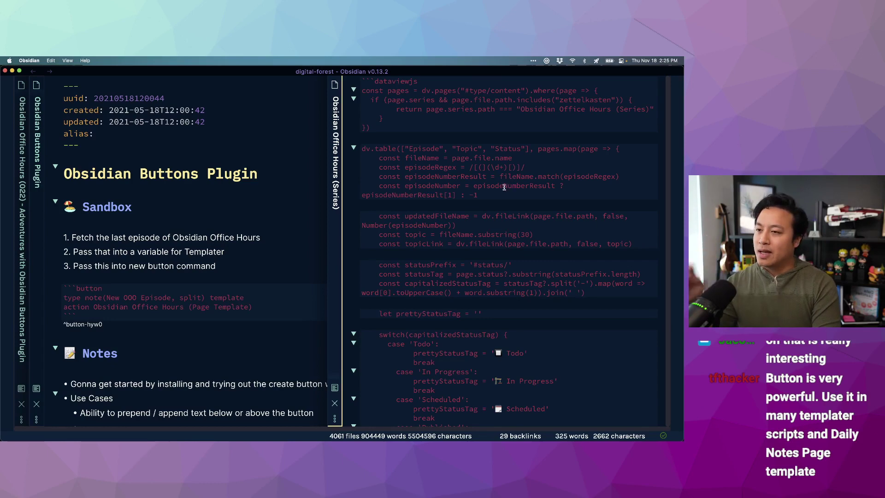
key(super+e)
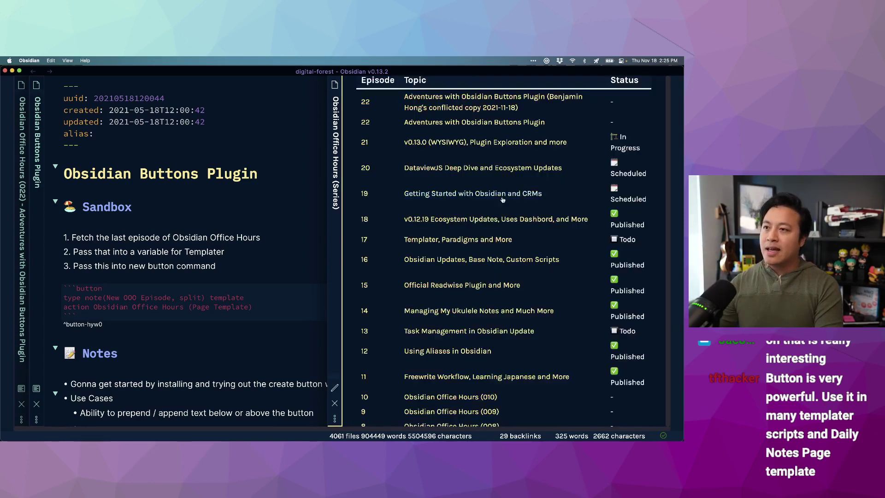
key(super+e)
scroll(472, 184, up, 1)
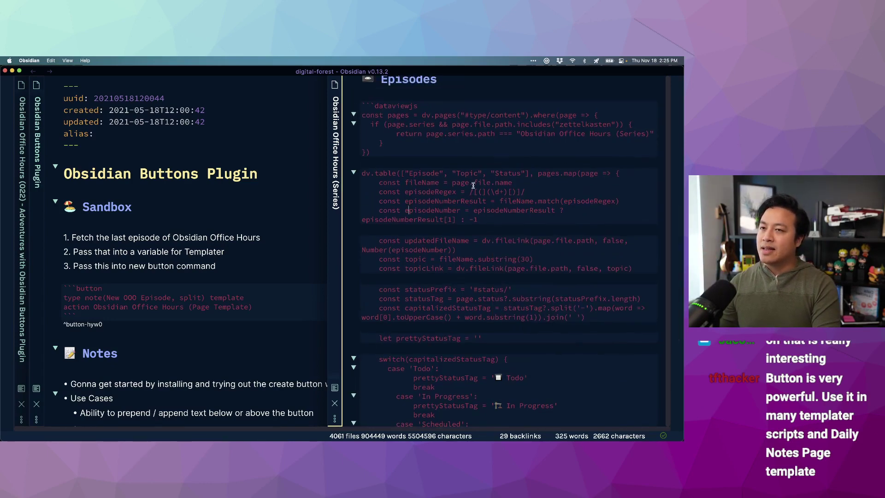
scroll(473, 194, down, 1)
key(super+e)
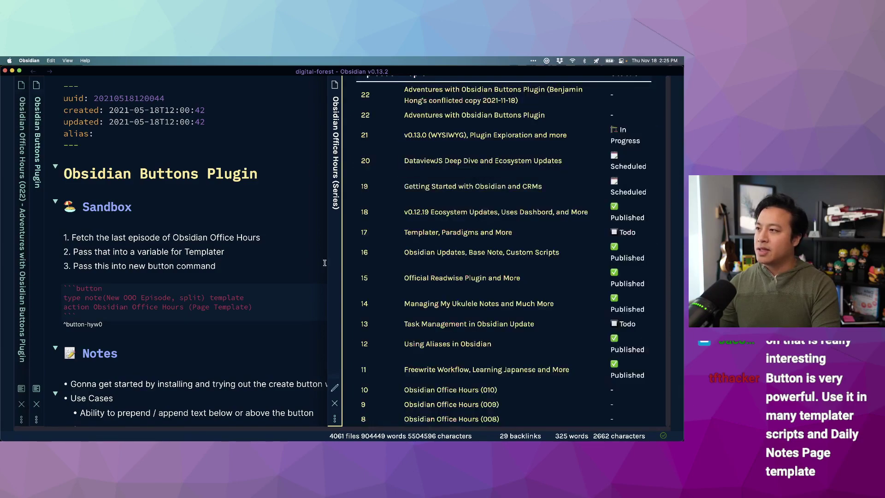
Go to the Attributes list of the Obsidian Office Hours (022) note and add a new bullet below Date.
click(18, 229)
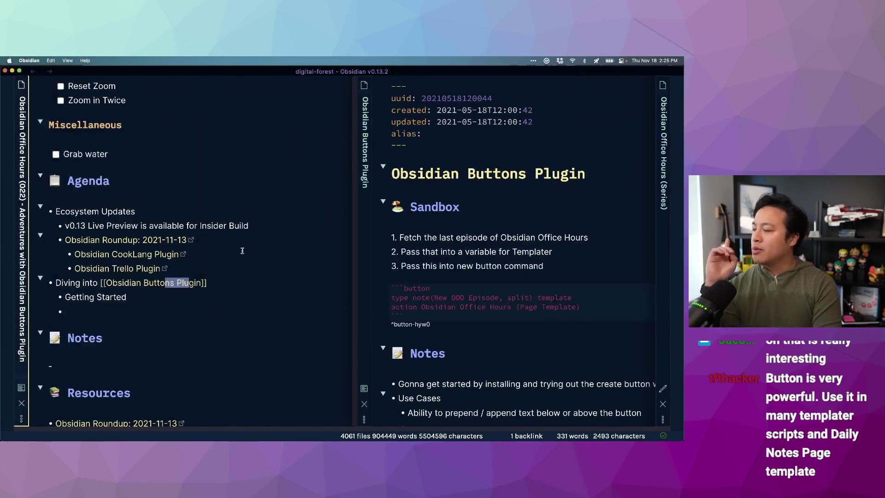
scroll(246, 253, down, 3)
scroll(247, 253, down, 10)
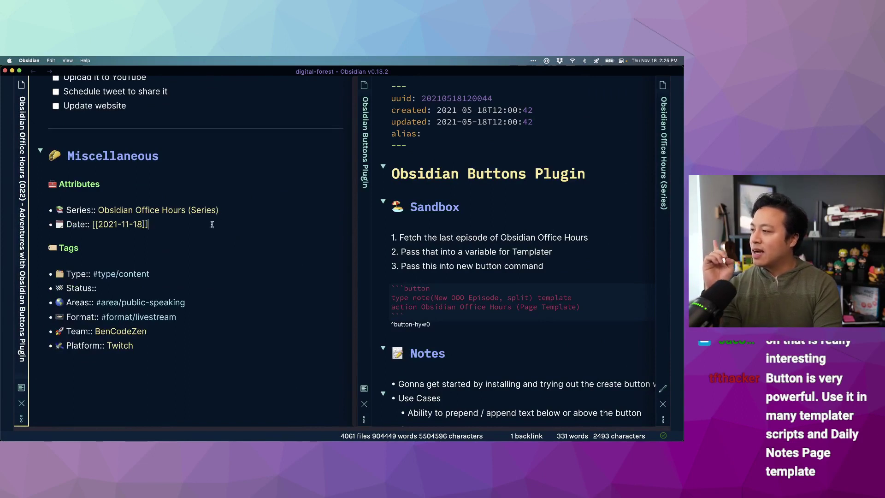
key(Return)
text(::format)
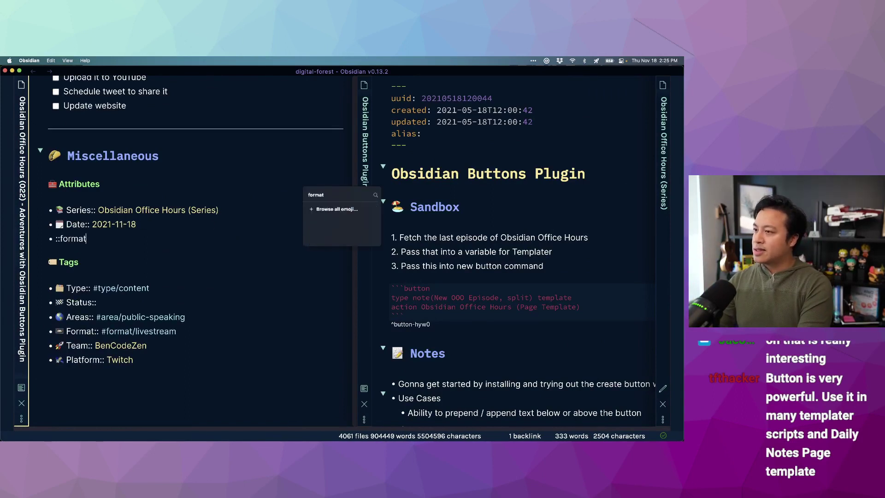
key(BackSpace)
key(BackSpace)
key(BackSpace)
key(BackSpace)
key(BackSpace)
key(BackSpace)
text(::::)
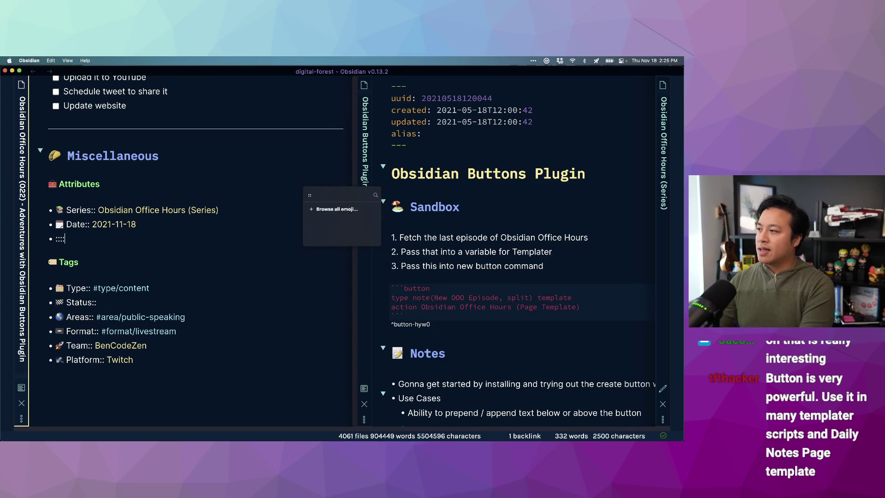
key(BackSpace)
key(BackSpace)
key(BackSpace)
key(BackSpace)
Fill the new Attributes bullet with a VHS tape emoji and "Episode:: 22".
text(::vhs)
key(Return)
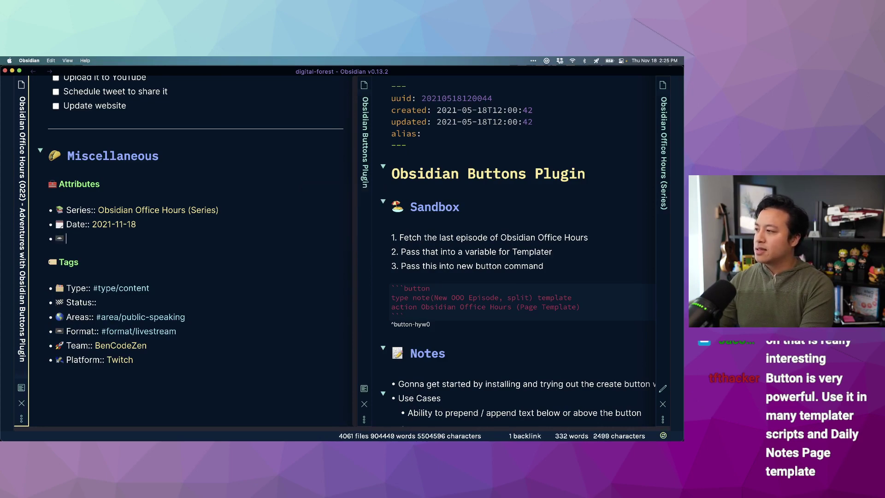
text(Episode:: )
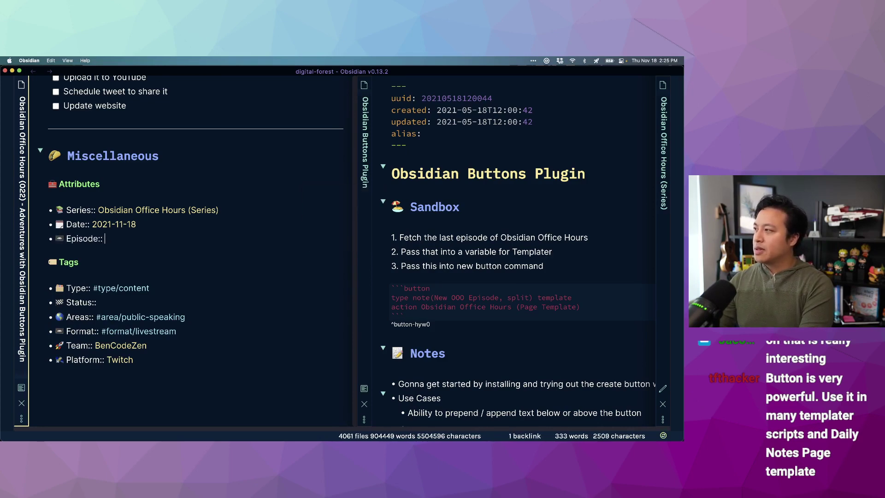
text(22)
click(150, 260)
drag(140, 240, 49, 239)
click(211, 248)
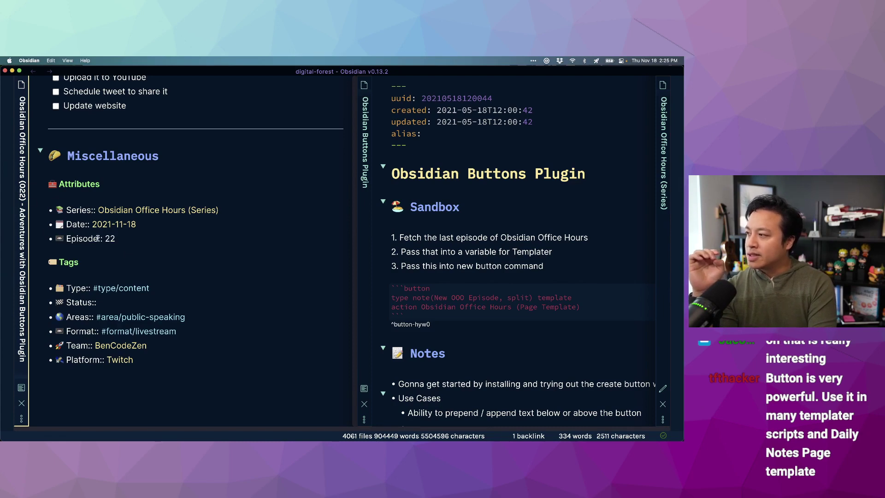
triple_click(109, 238)
drag(117, 238, 105, 238)
click(111, 239)
click(158, 248)
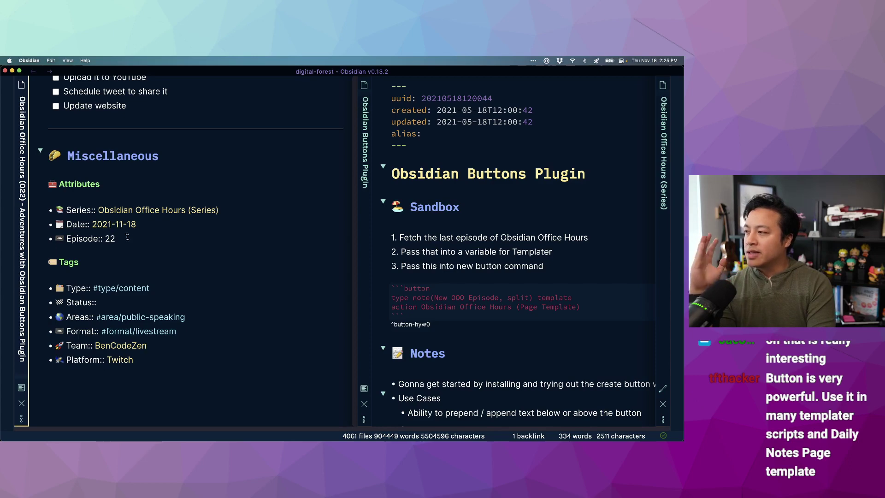
click(142, 224)
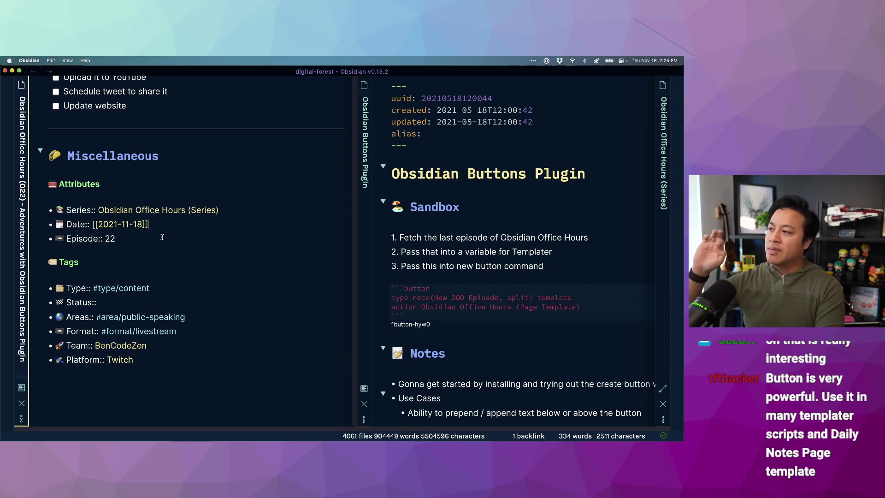
click(113, 237)
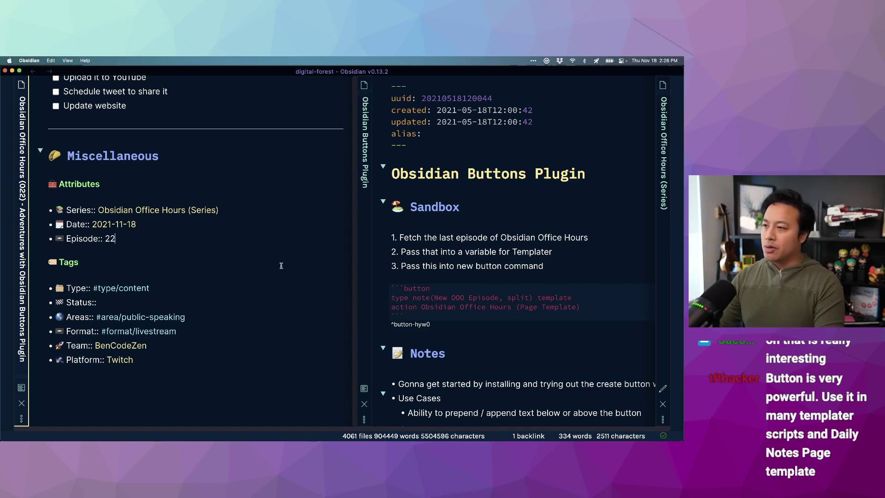
Switch to Chrome and search Google in a new tab for "obsidian templater with dataview".
key(super+Tab)
key(ctrl+alt+Return)
key(super+t)
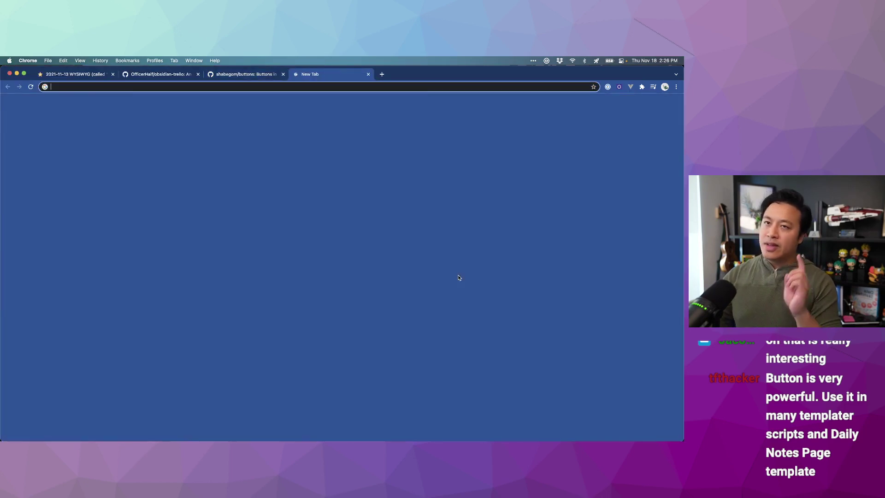
text(obsidi)
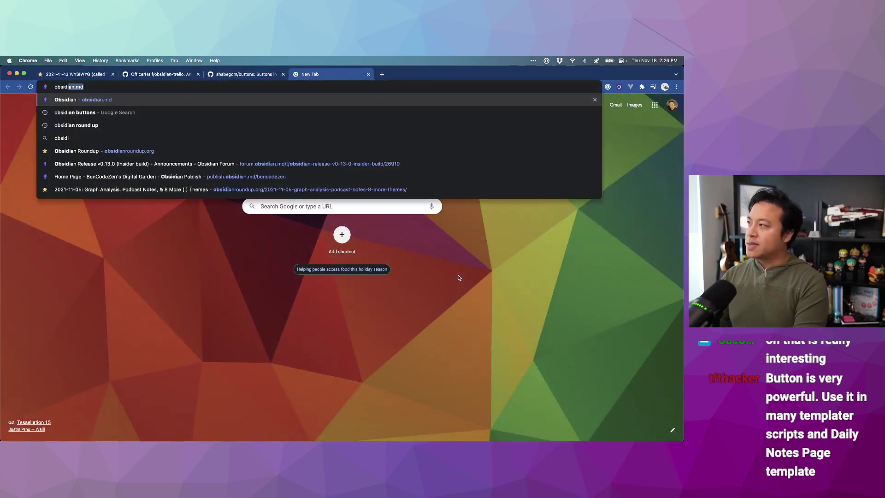
text(an templater with dataview)
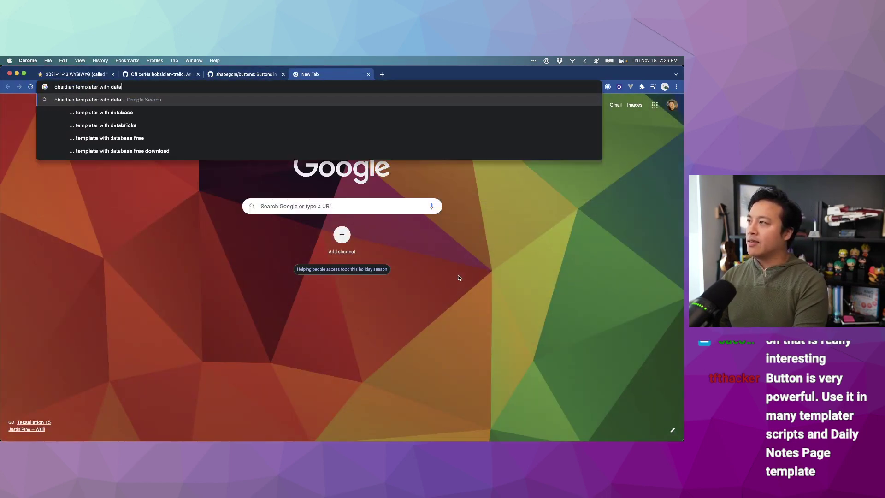
key(Return)
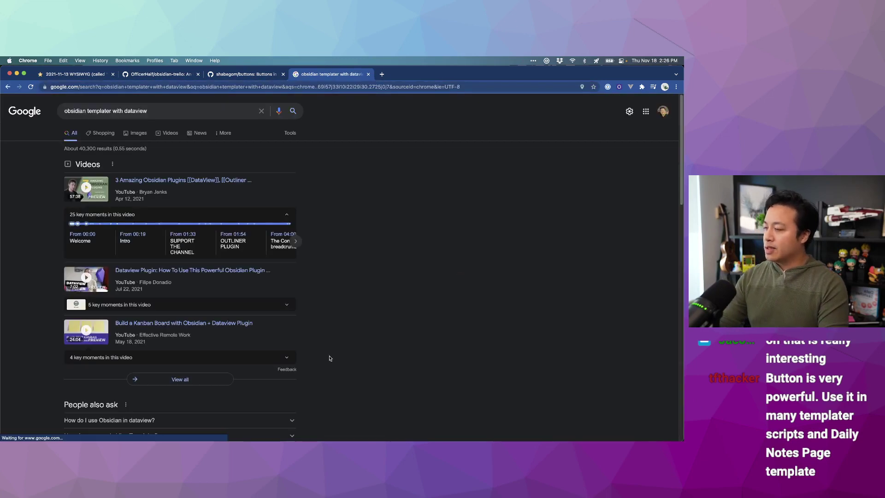
Open the Reddit result on how awesome the dataview and templater plugins are and read its daily notes template code.
scroll(330, 358, down, 5)
click(188, 272)
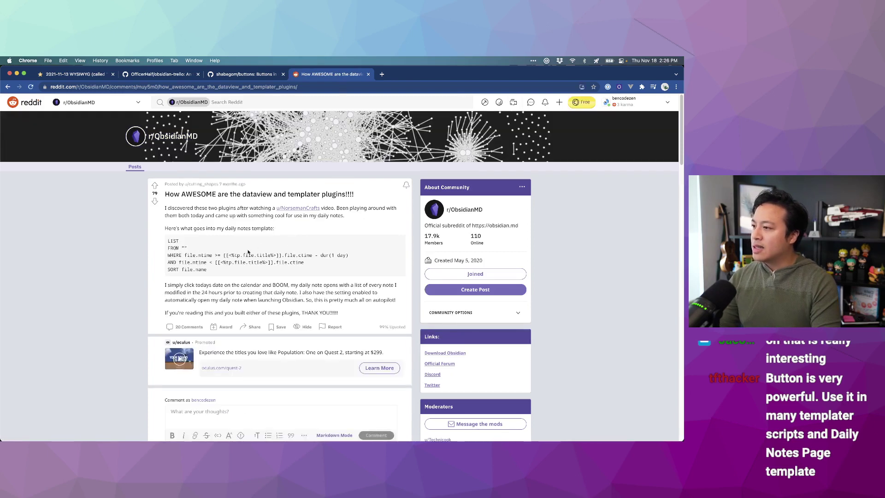
scroll(271, 262, down, 1)
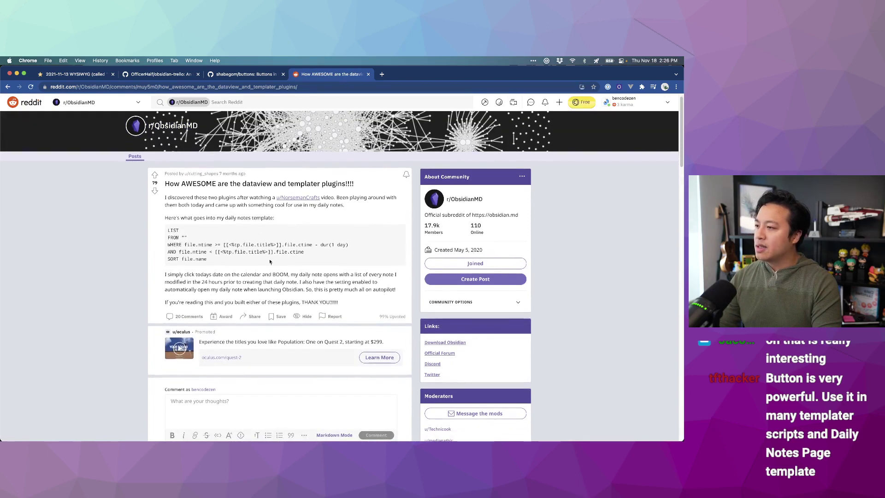
scroll(217, 260, down, 1)
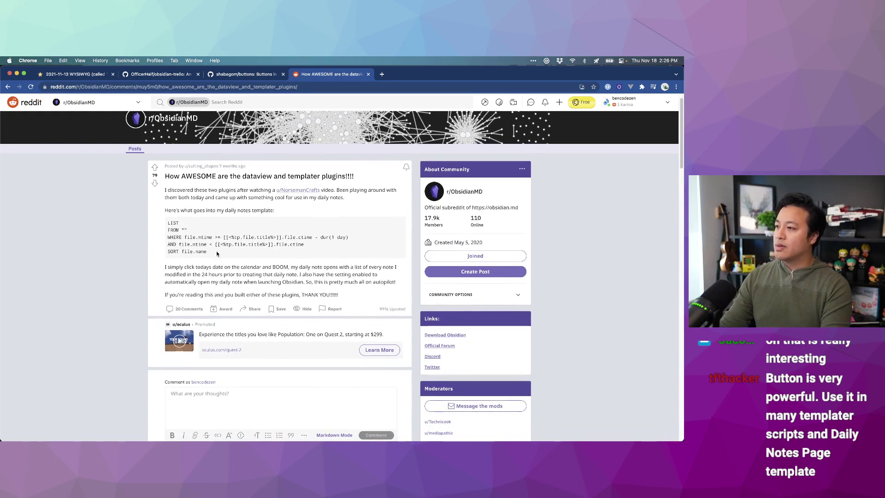
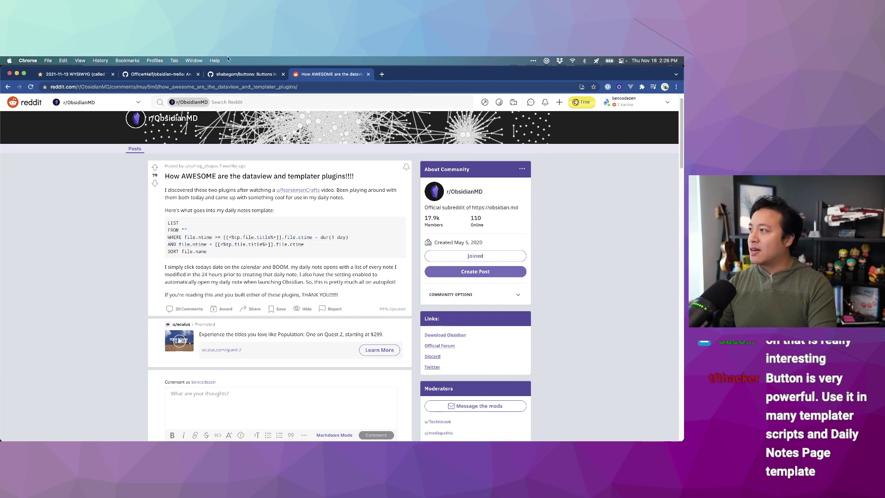
Switch to Obsidian, create the note "Obisidian Dataview and Templater Pairing Examples" and put the Reddit post's URL in its body.
key(super+Tab)
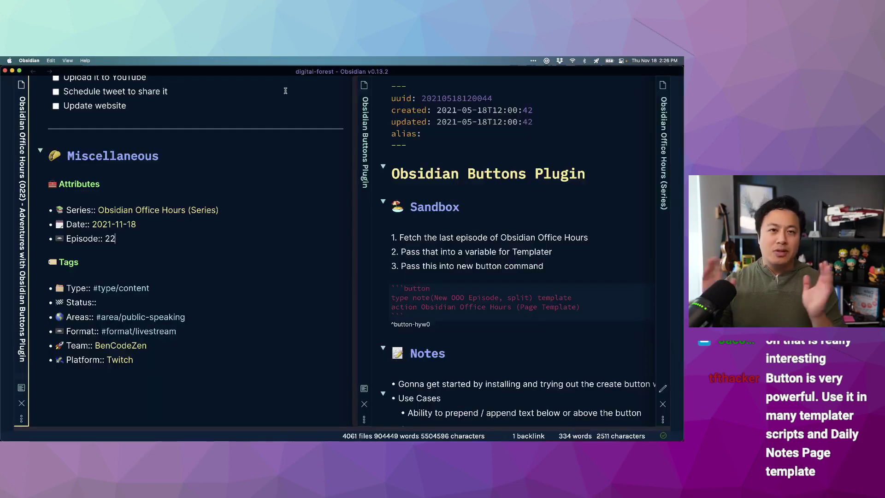
key(super+o)
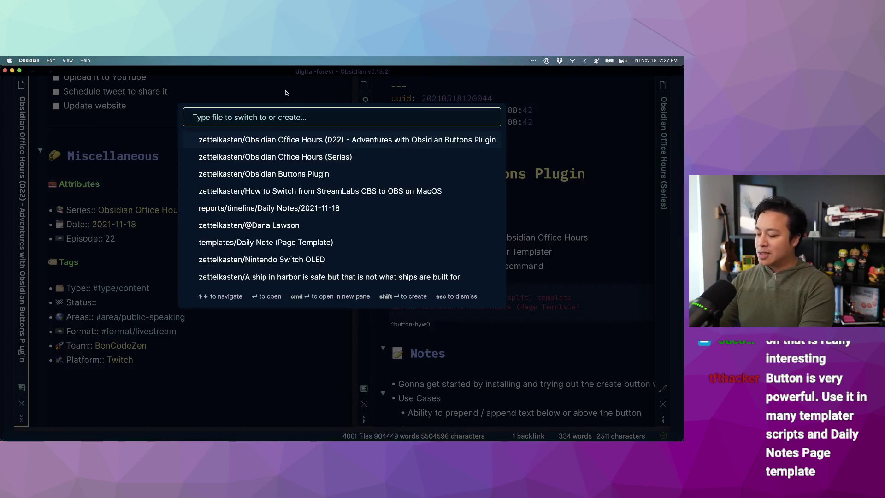
text(Obisidia)
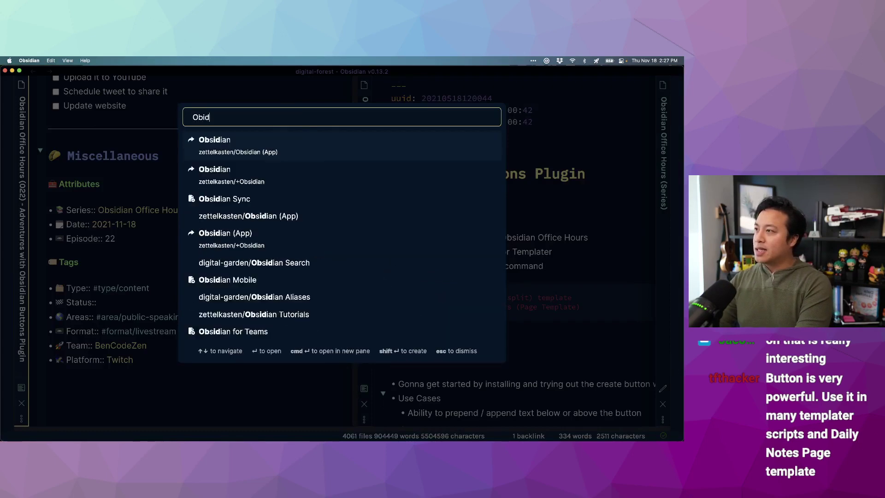
text(n Datav)
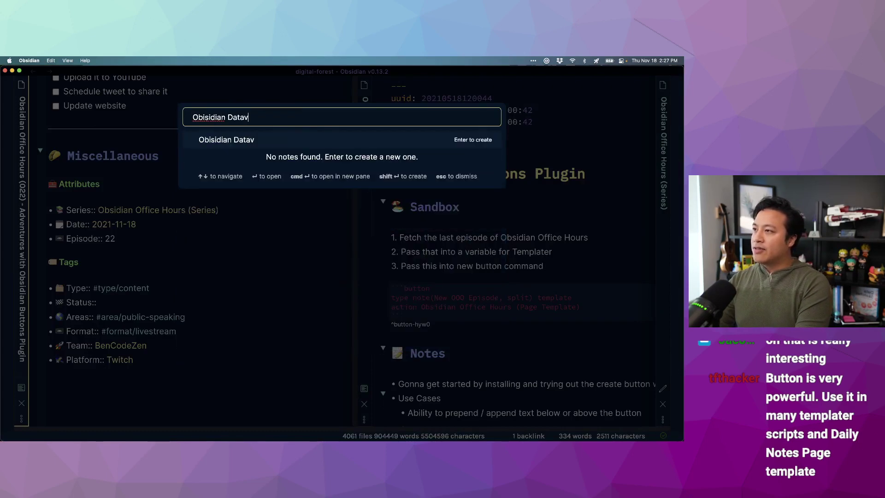
text(iew and Templater Pairing Examples)
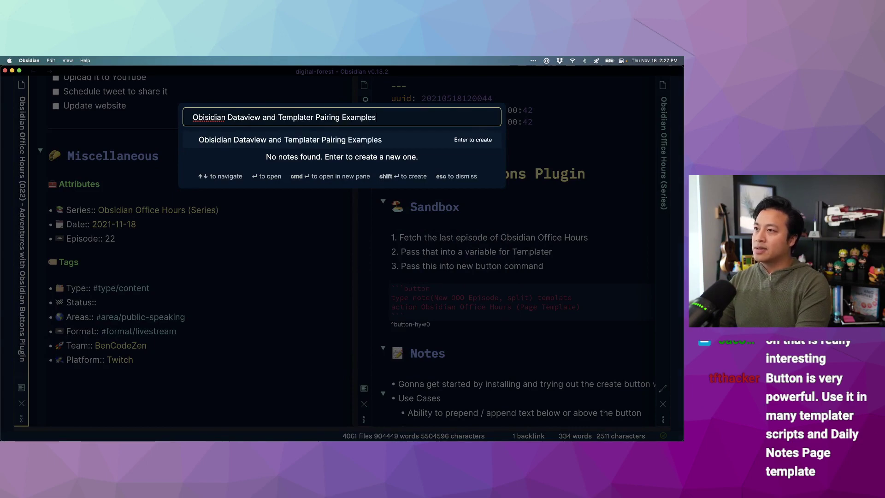
key(Return)
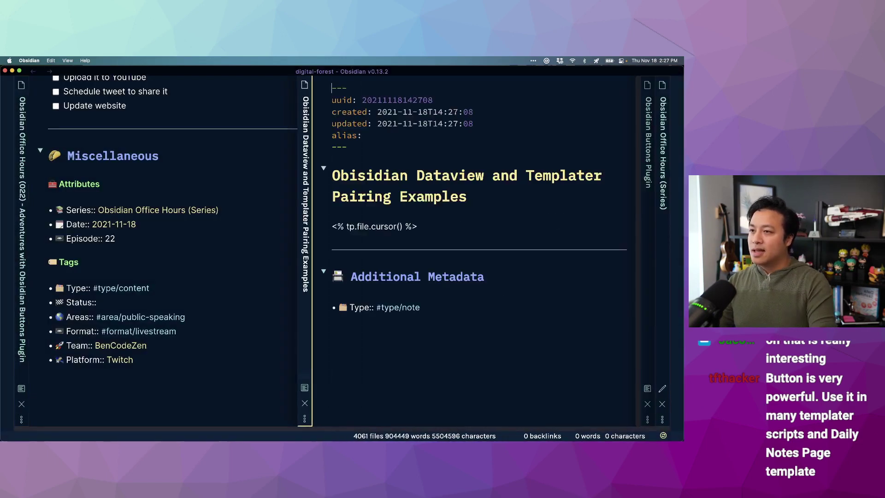
text(https://www.reddit.com/r/ObsidianMD/comments/muy5m0/how_awesome_are_the_dataview_and_templater_plugins/)
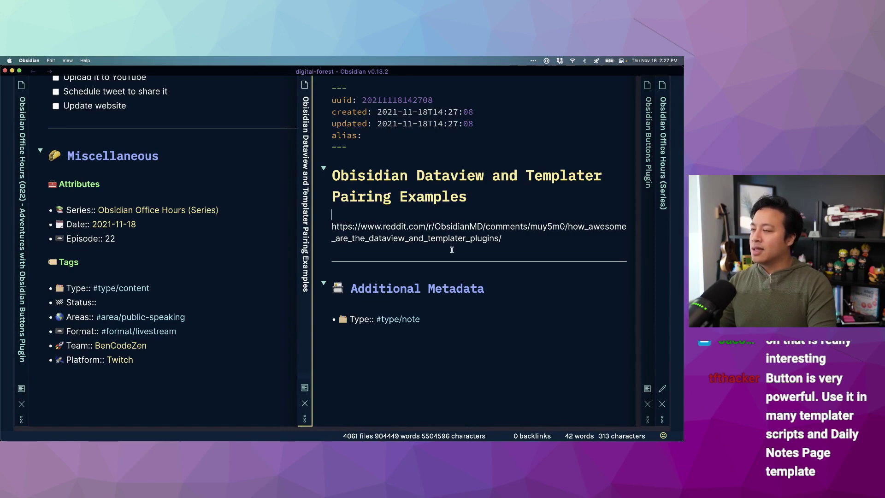
Switch to Chrome and skim the Reddit post's comments for further Dataview and Templater code examples.
key(super+Tab)
click(353, 225)
scroll(360, 224, down, 7)
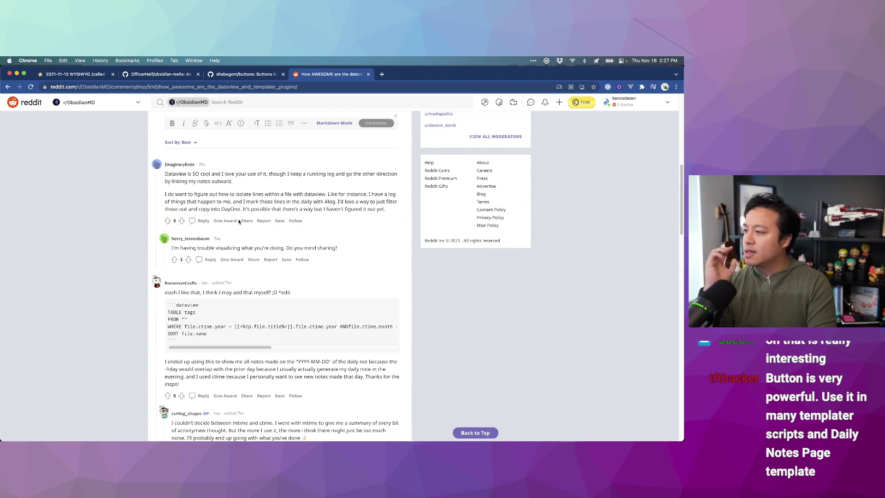
Return to the Google results and look through them for pages on combining Templater with Dataview.
click(7, 87)
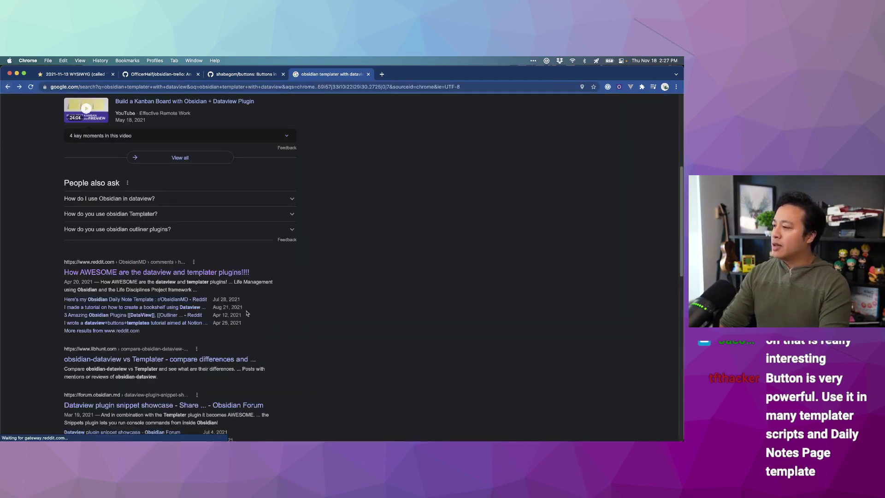
scroll(194, 258, down, 1)
scroll(233, 327, up, 5)
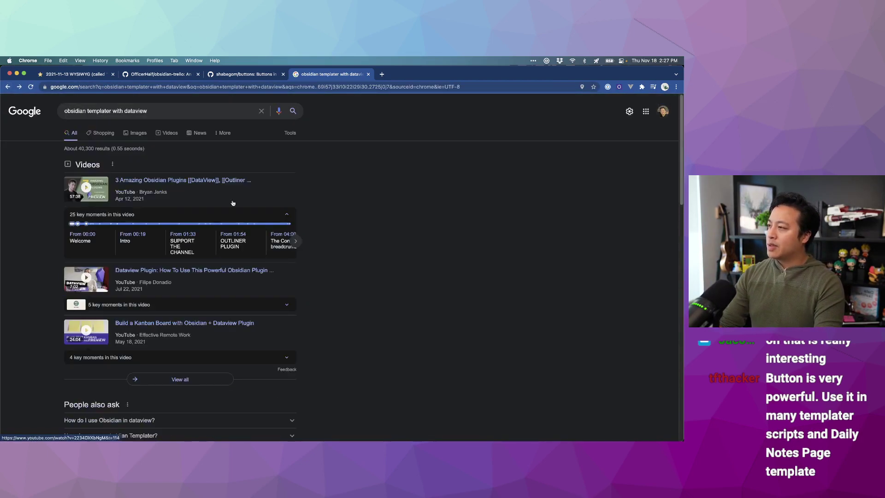
click(152, 115)
key(super+a)
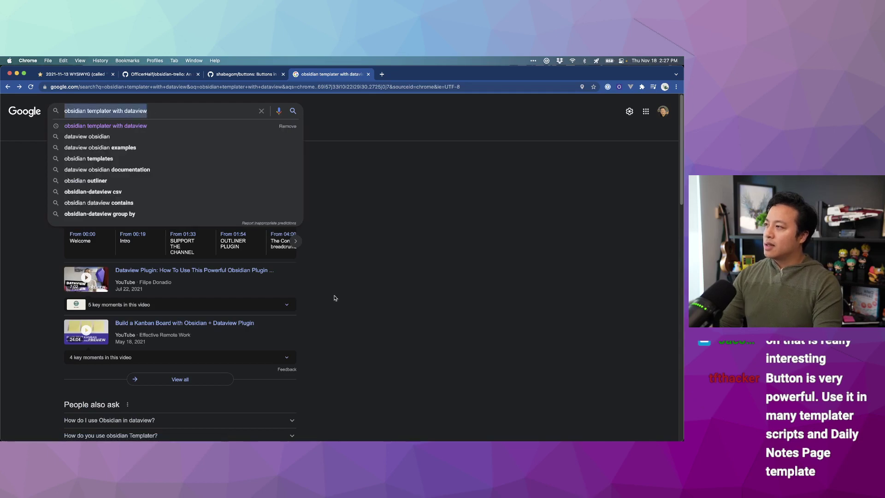
scroll(336, 298, down, 6)
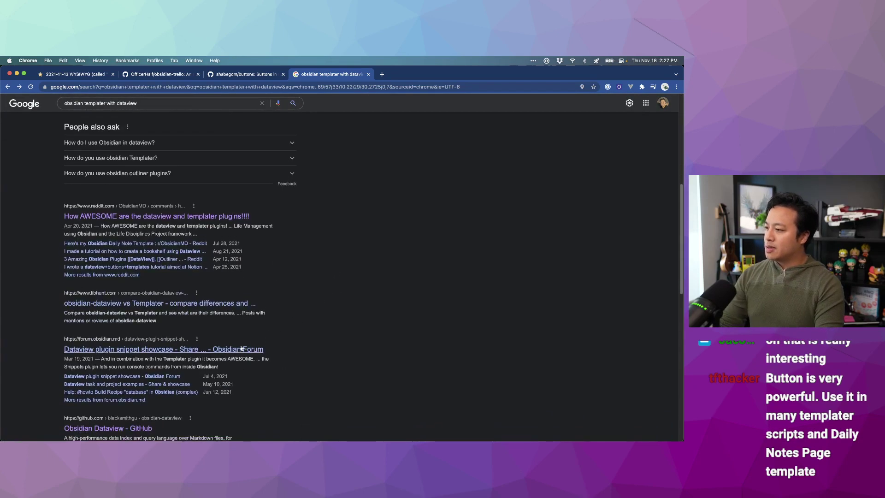
scroll(339, 345, down, 2)
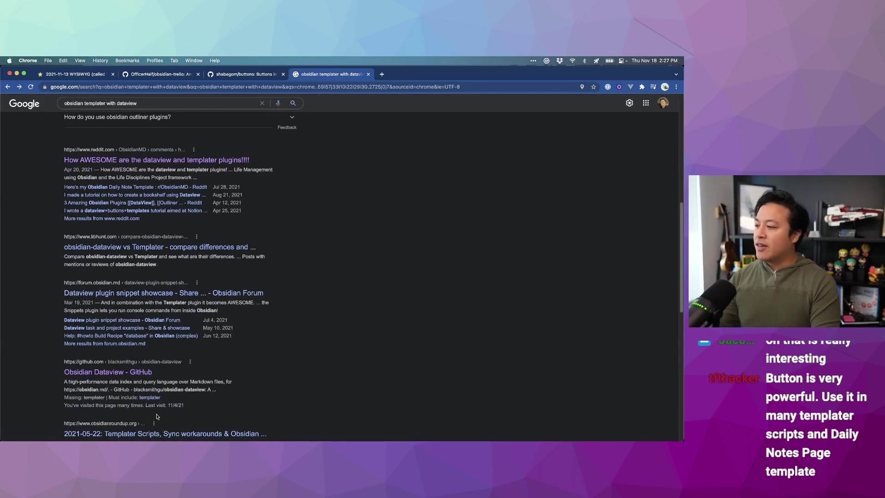
scroll(139, 355, down, 1)
Open the Obsidian Dataview GitHub repository from the results and take a look at its owner's profile.
click(133, 362)
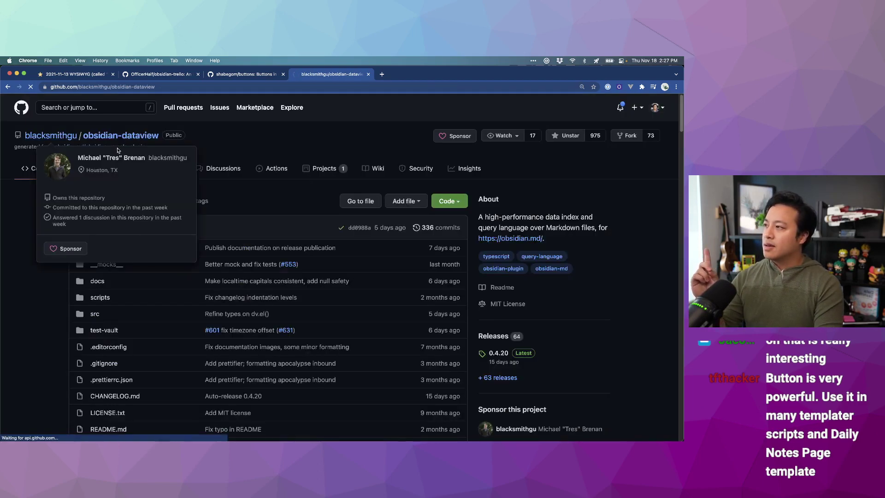
click(50, 136)
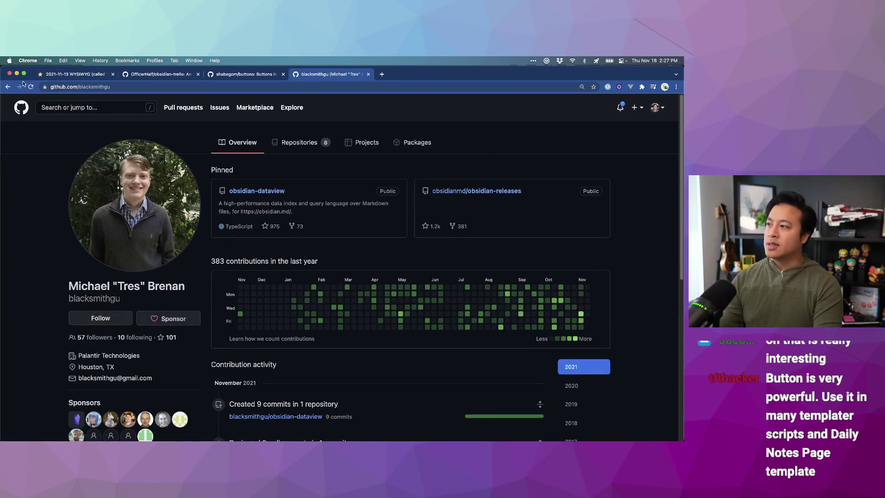
click(7, 90)
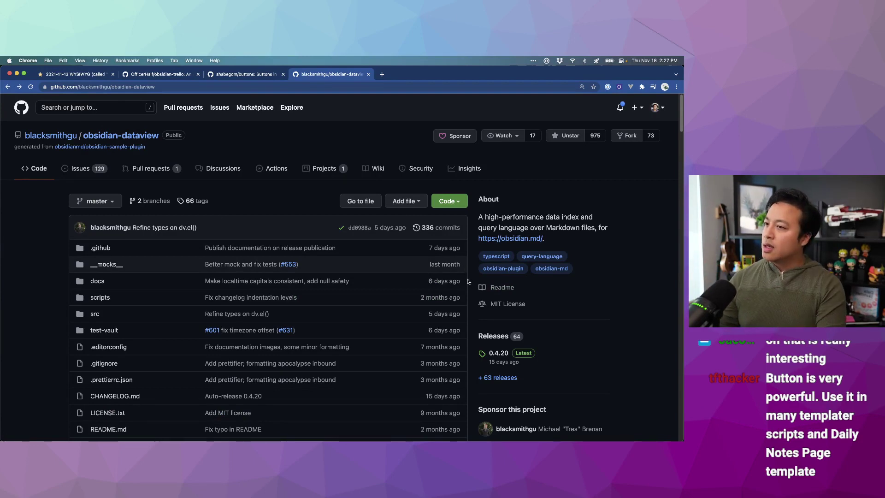
Go through the repository's README and open the full Dataview reference documentation linked in it.
scroll(151, 308, down, 3)
scroll(152, 308, down, 5)
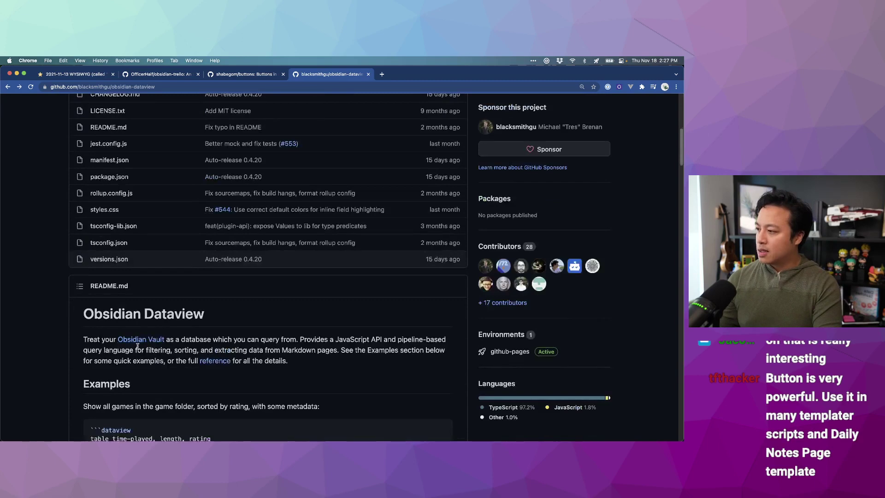
scroll(221, 302, down, 1)
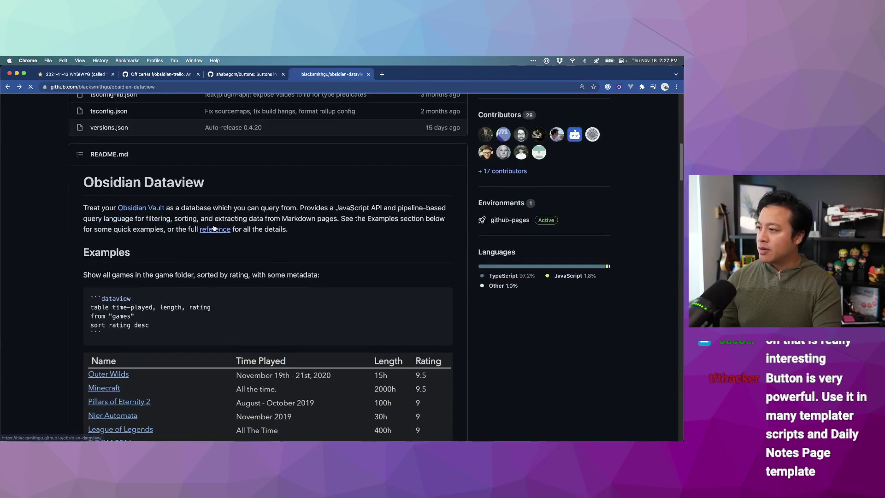
click(214, 230)
Examine the Developing Against Dataview page in the Plugin Developers documentation.
click(119, 212)
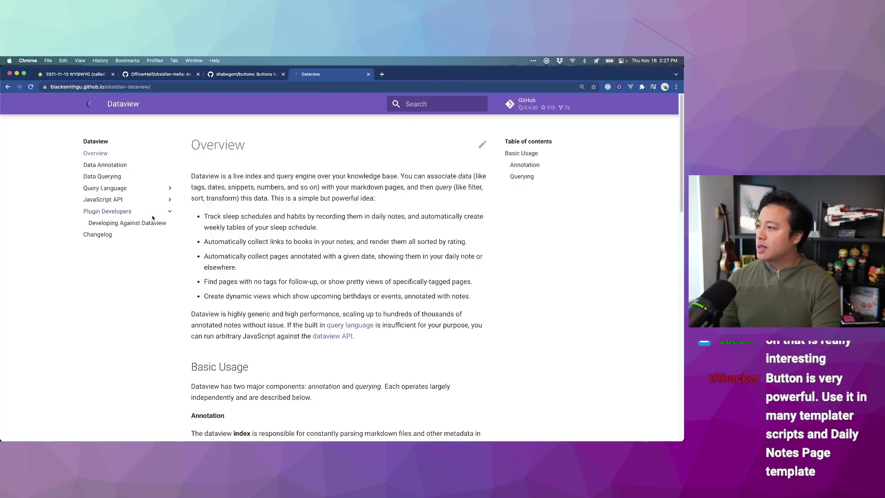
click(152, 223)
scroll(363, 253, down, 3)
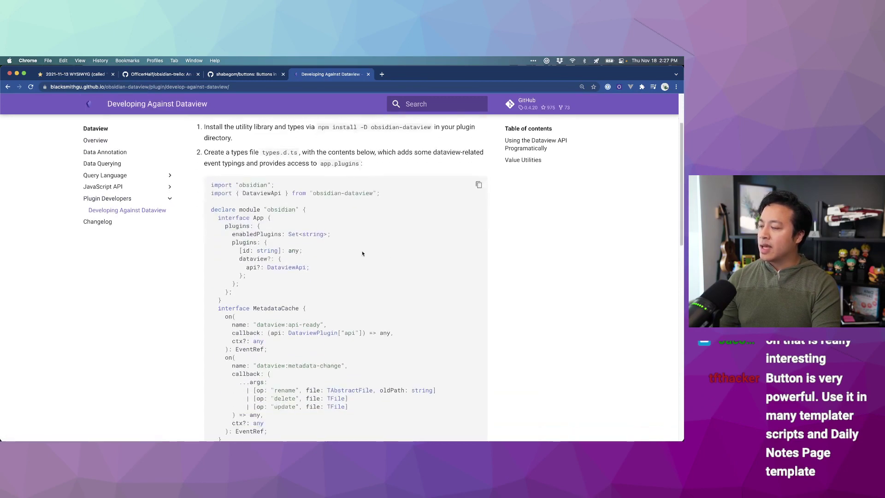
scroll(362, 253, up, 3)
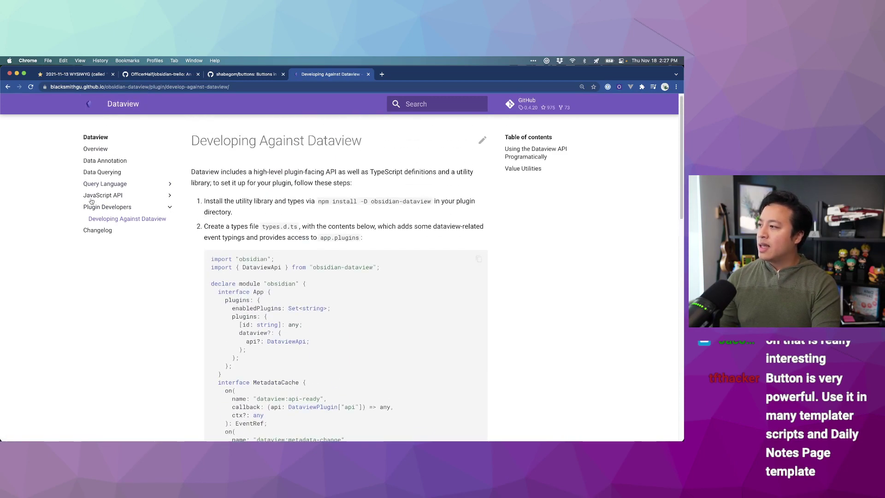
Check the Codeblock Examples of the JavaScript API docs and read the query functions in the Codeblock Reference.
click(102, 195)
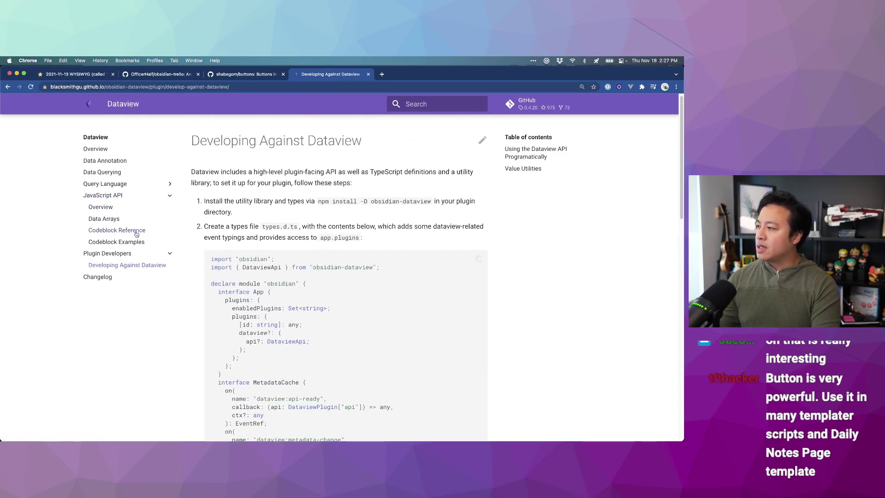
click(119, 243)
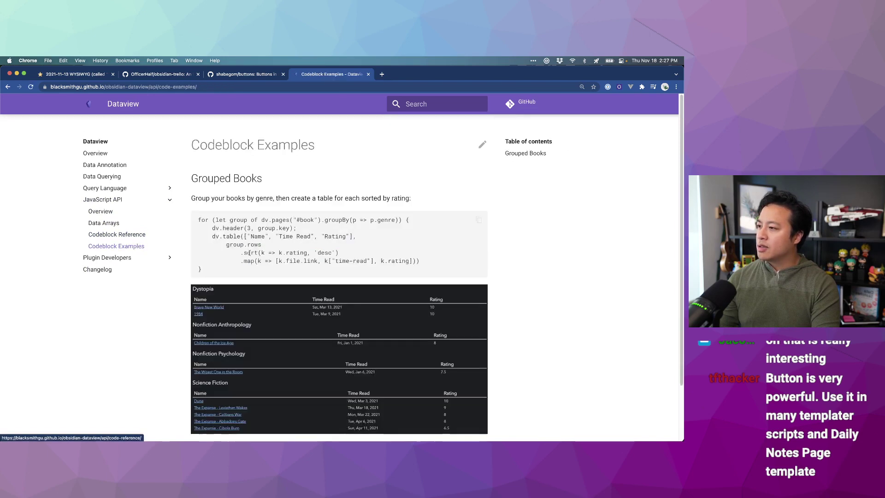
click(114, 234)
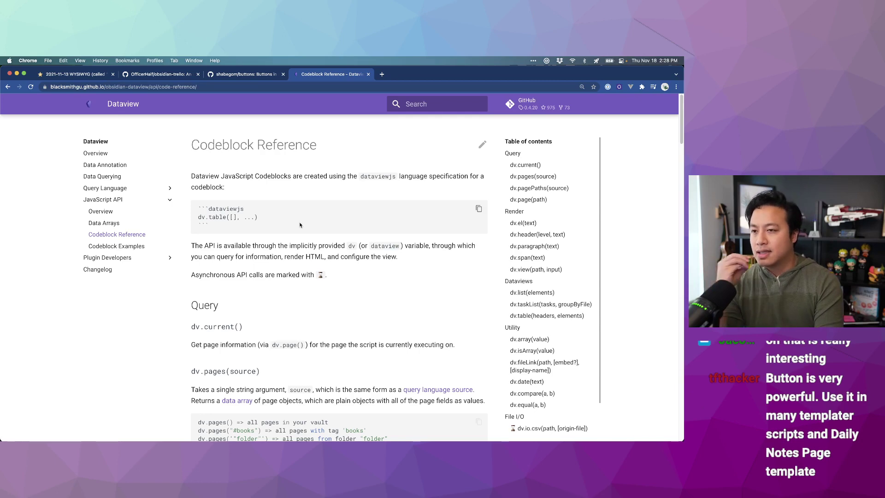
scroll(382, 248, down, 3)
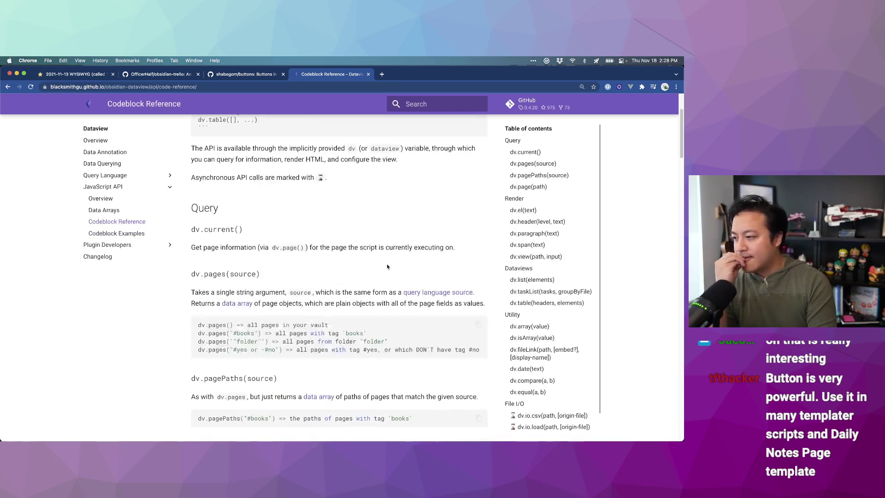
Search the web in a new tab for "can i use dataview in obsidian templater" and look through the results.
key(super+t)
text(can i use )
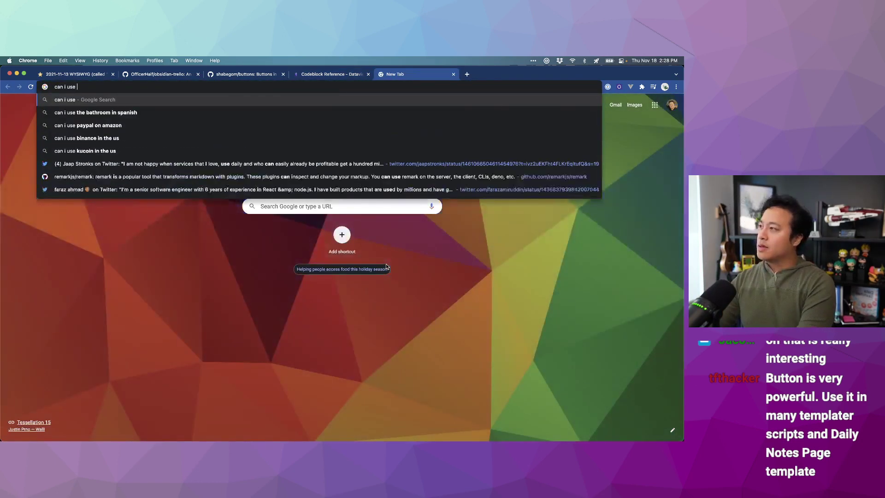
text(dataview in obsidian templ)
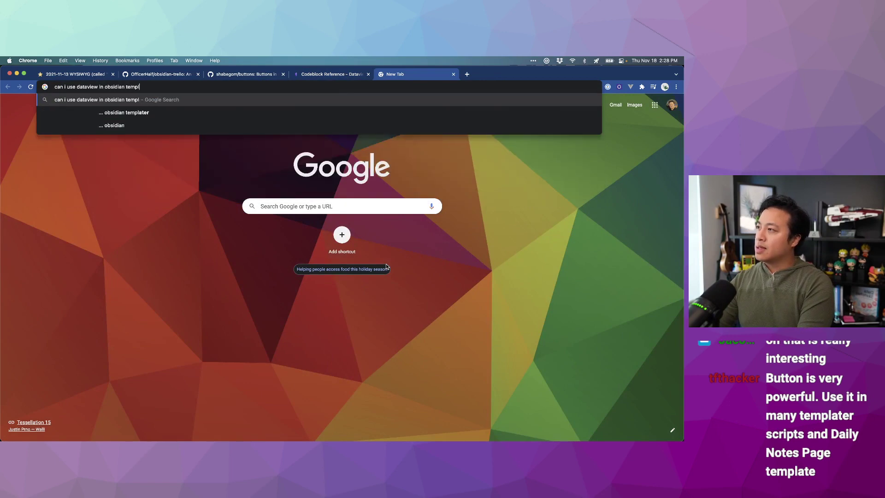
text(ater)
key(Return)
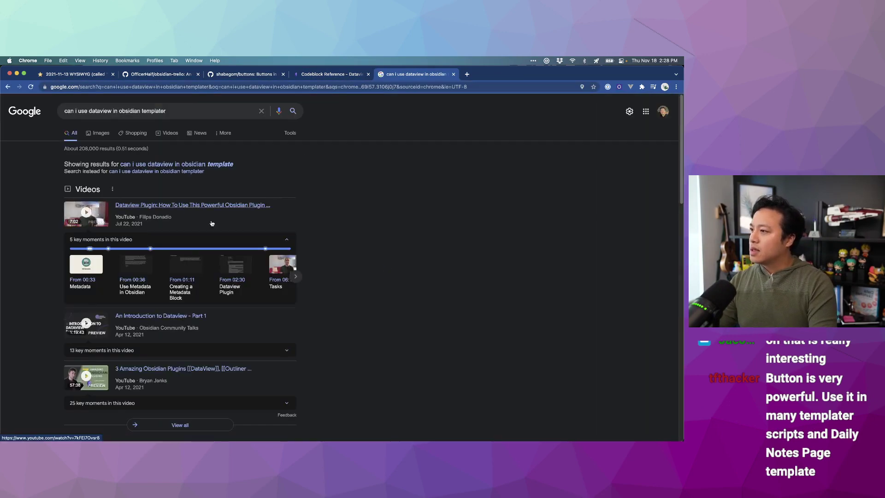
scroll(213, 224, down, 10)
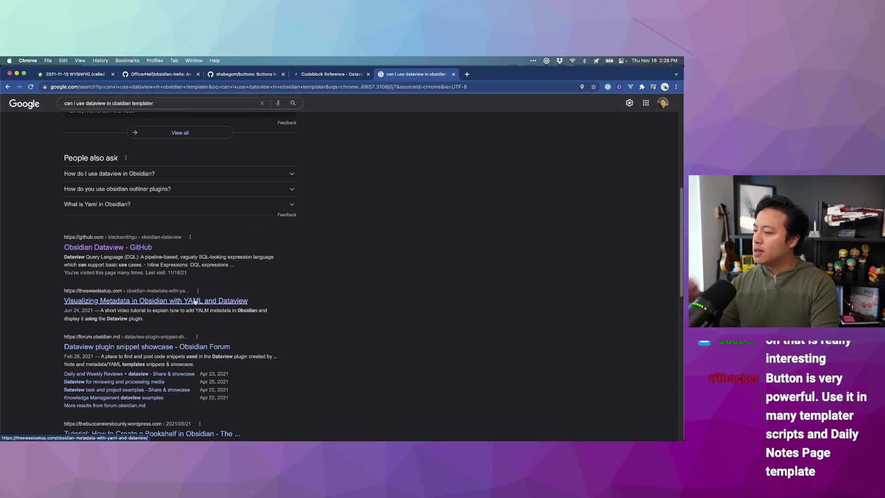
scroll(210, 314, down, 1)
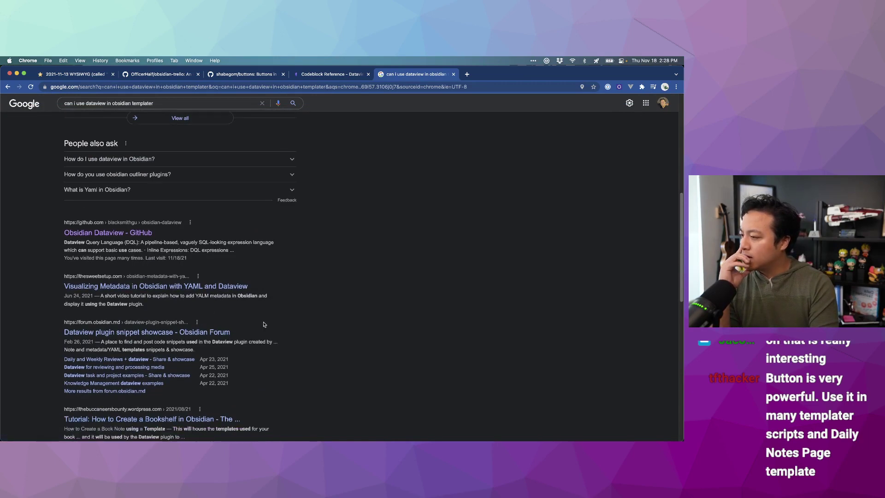
scroll(264, 324, down, 4)
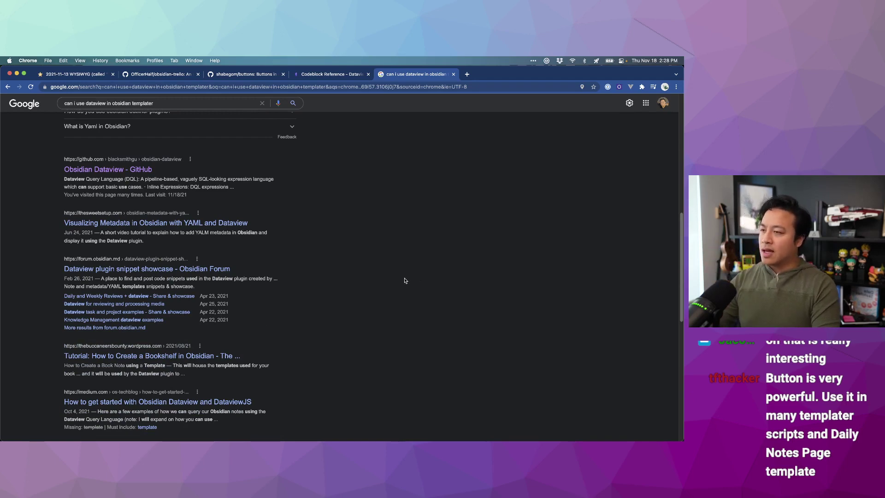
Search for Obsidian Templater in a new tab, find the SilentVoid13/Templater repository and open the introduction of its documentation site.
key(super+t)
text(templater)
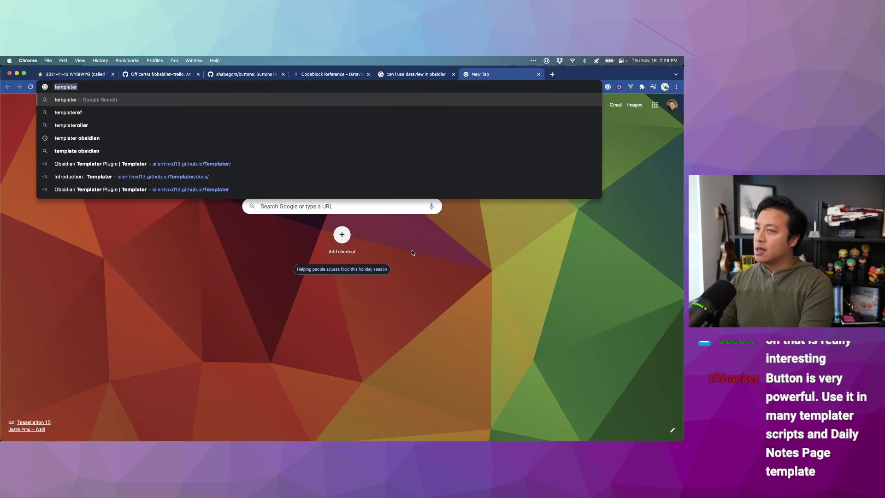
key(super+Tab)
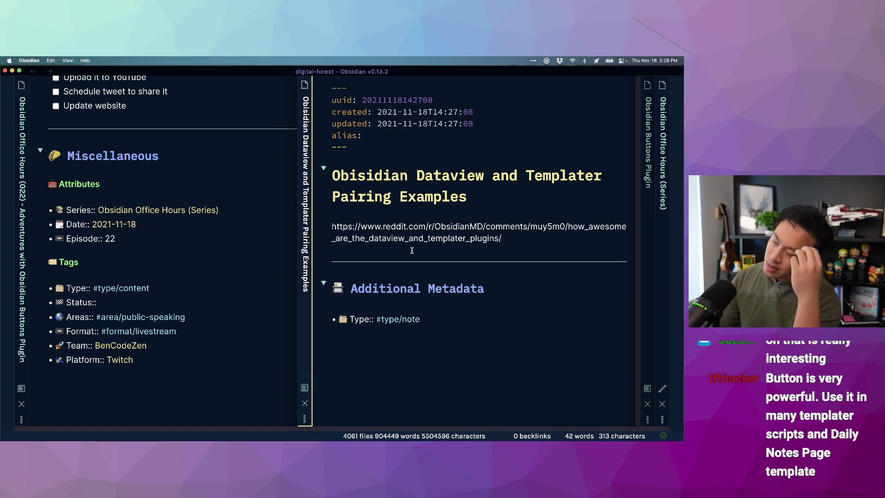
scroll(160, 191, up, 10)
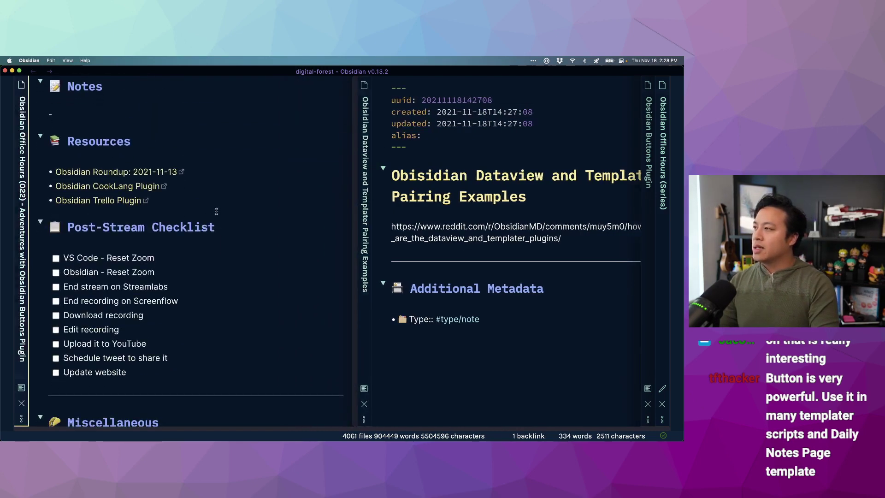
key(super+Tab)
text(obsidian templater)
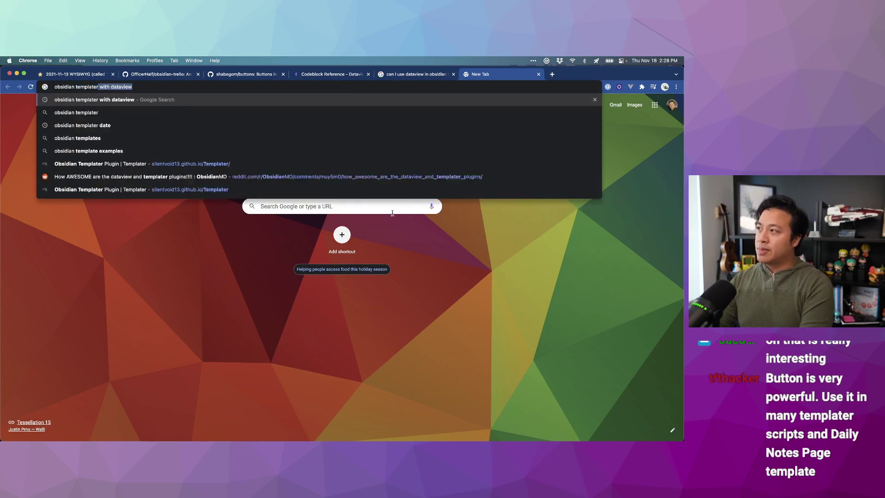
key(Return)
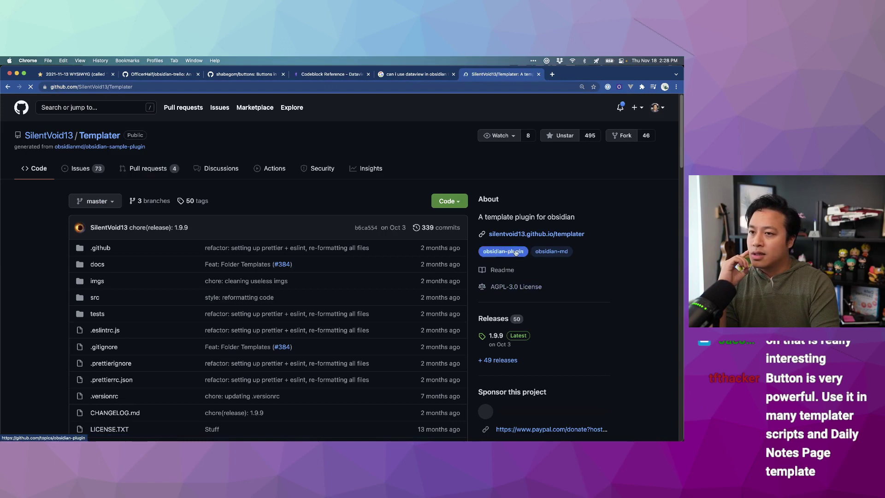
click(523, 236)
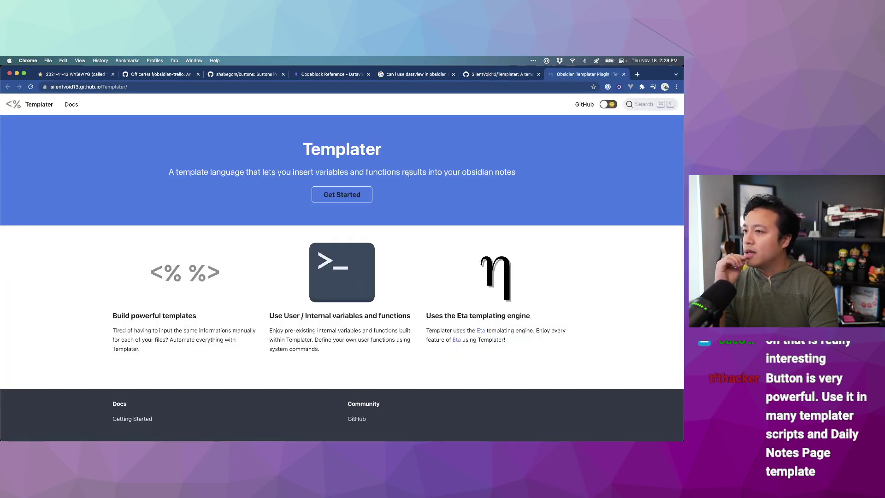
click(354, 195)
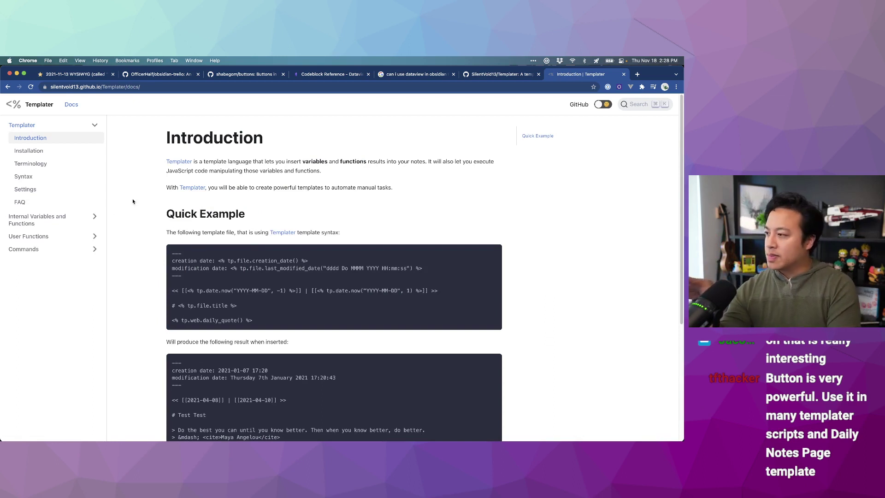
Open the Script User Functions page of the Templater documentation and read how to define a script user function.
click(69, 223)
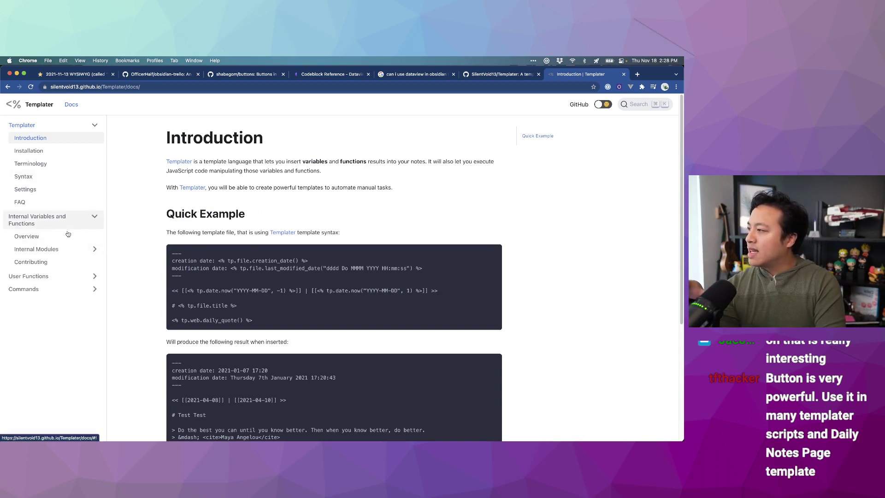
click(69, 277)
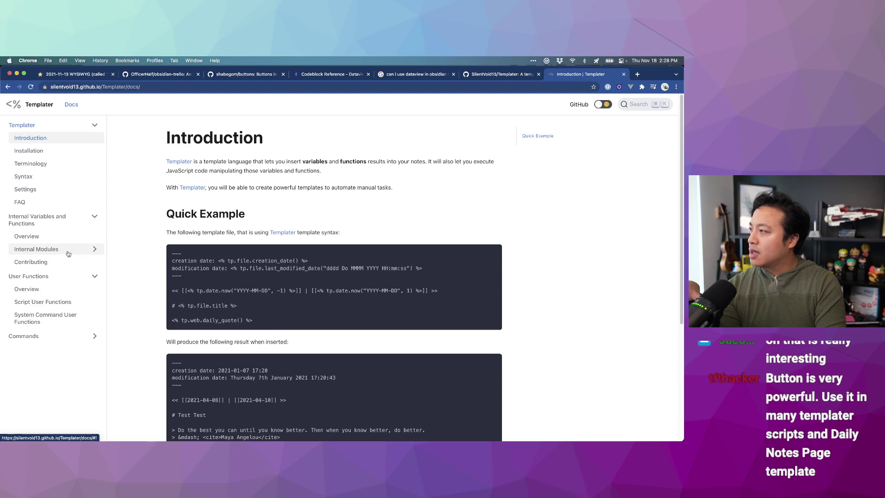
click(69, 294)
click(68, 302)
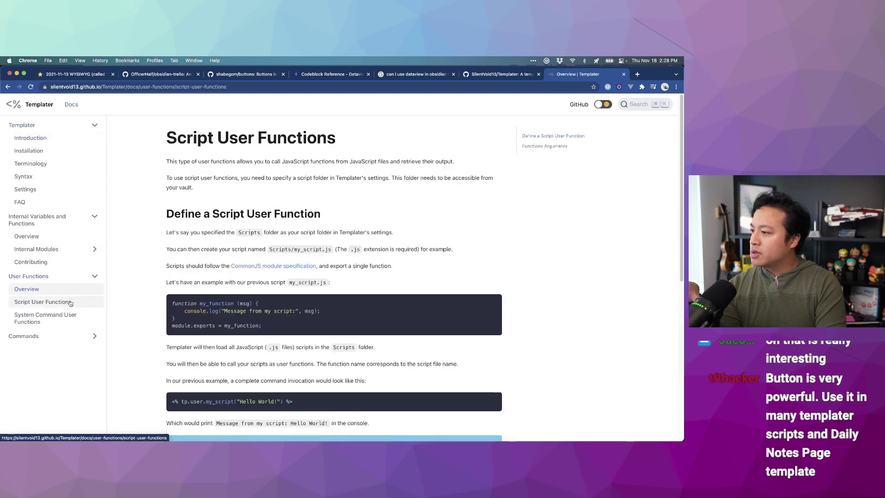
scroll(205, 292, down, 2)
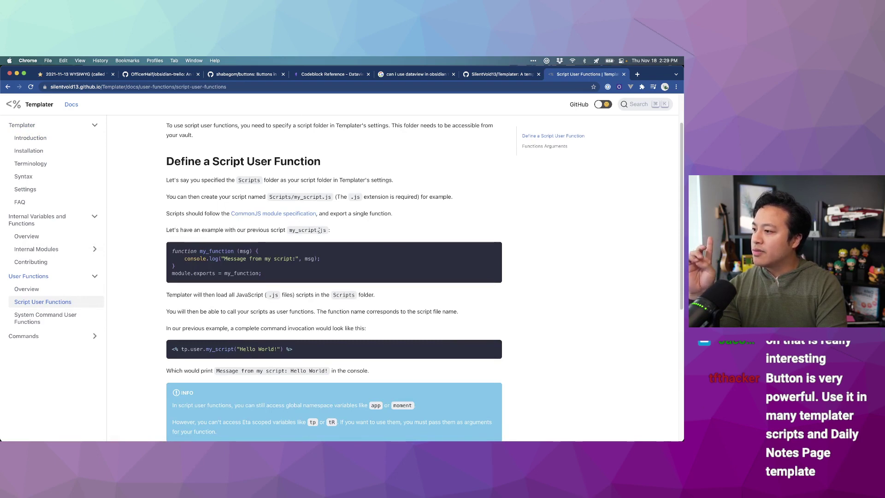
scroll(319, 232, up, 1)
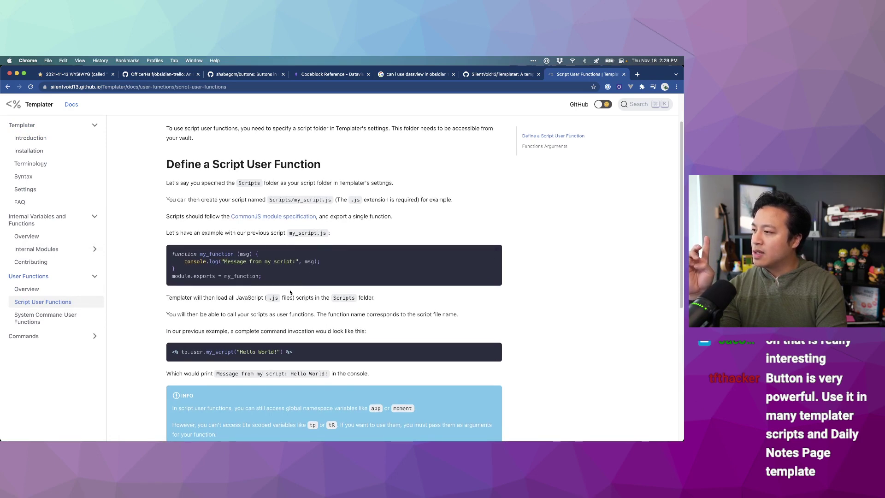
scroll(291, 292, up, 1)
scroll(291, 273, up, 2)
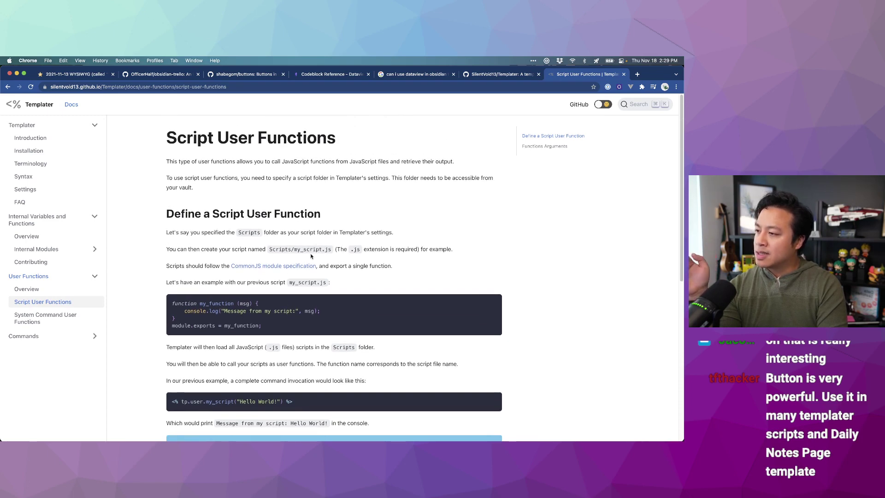
scroll(276, 256, down, 1)
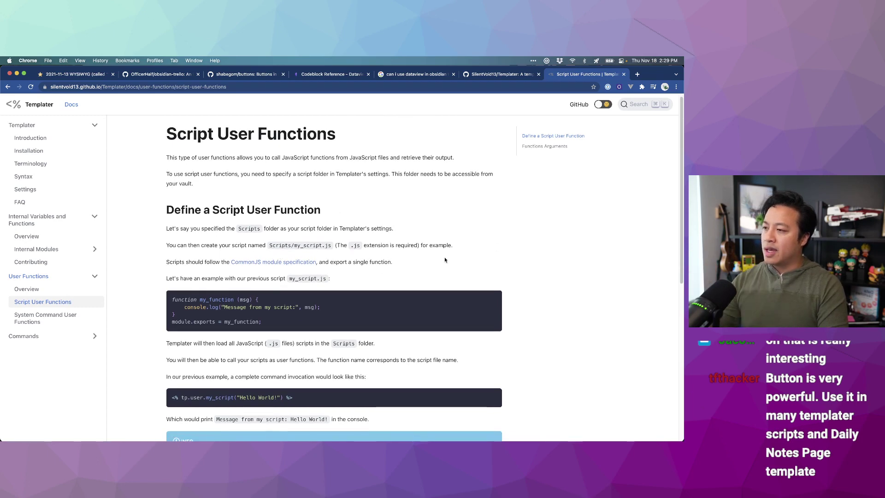
Arrange the Templater documentation and the Obsidian window side by side, each filling half of the screen.
key(ctrl+alt+Right)
key(super+Tab)
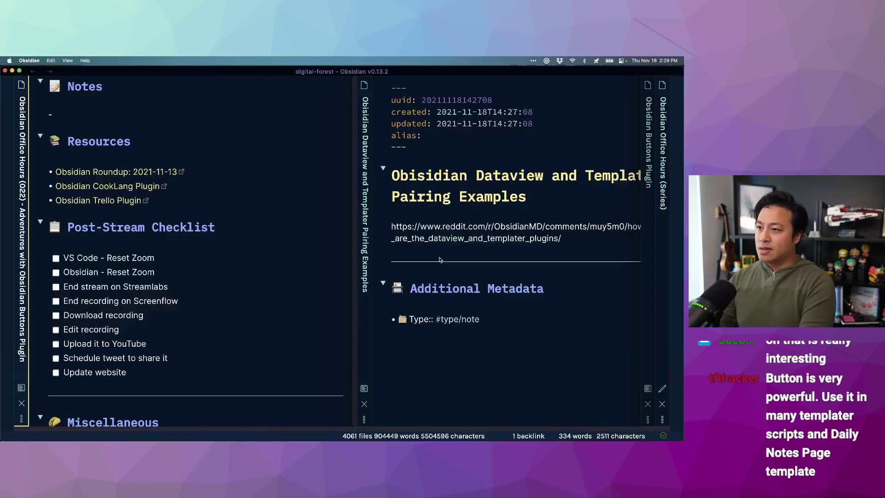
key(ctrl+alt+Left)
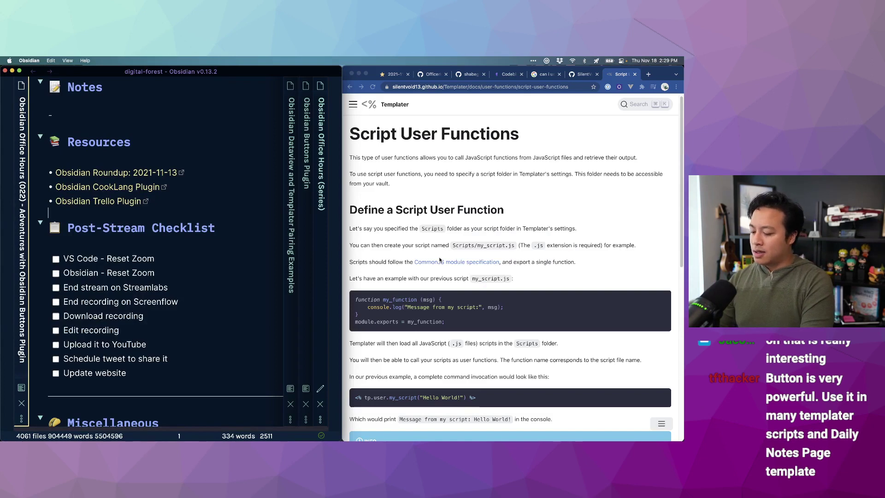
key(super+backslash)
key(super+backslash)
Switch to Visual Studio Code and open the recent digital-forest folder.
key(super+Tab)
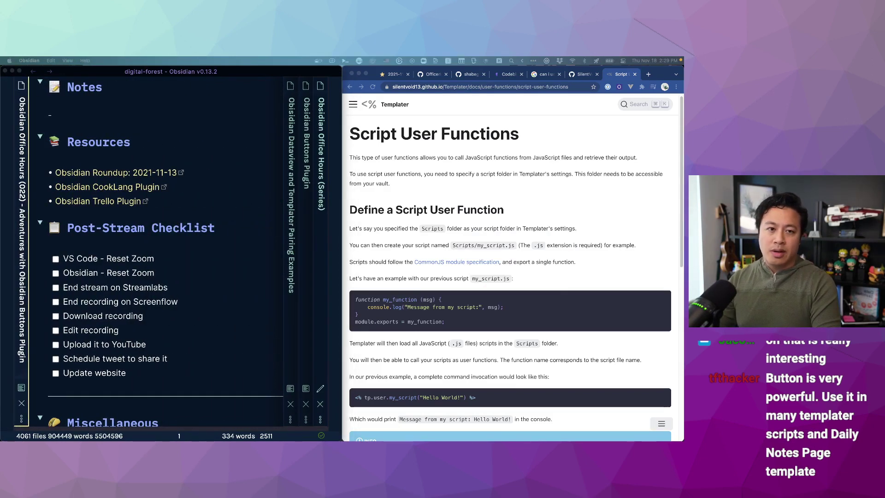
key(super+Tab)
key(ctrl+r)
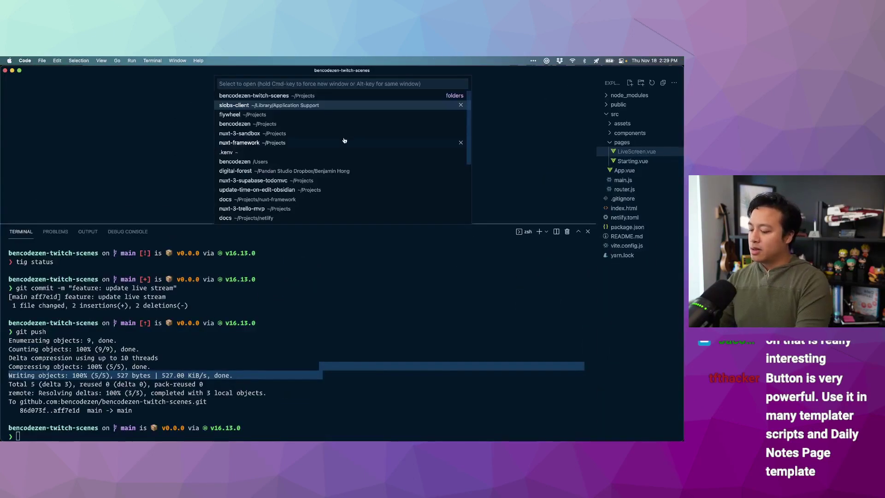
text(digi)
key(Return)
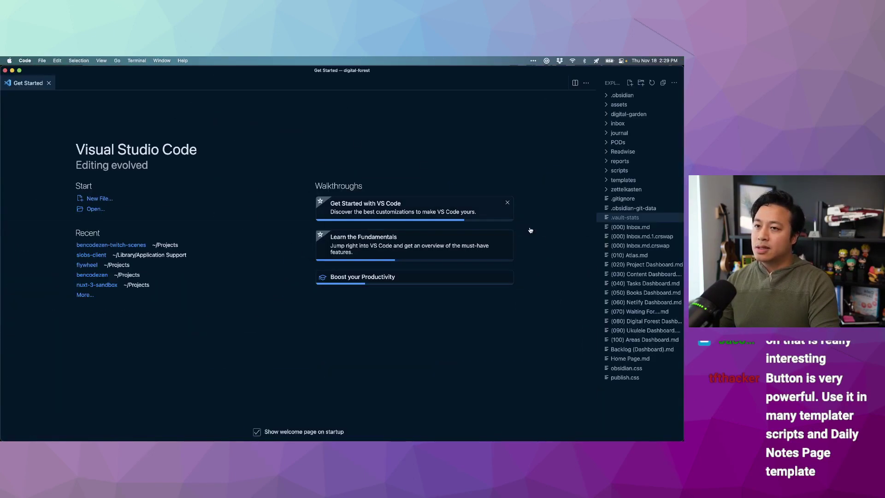
Create a new file named getLatestEpsiode.js in the scripts folder.
right_click(626, 171)
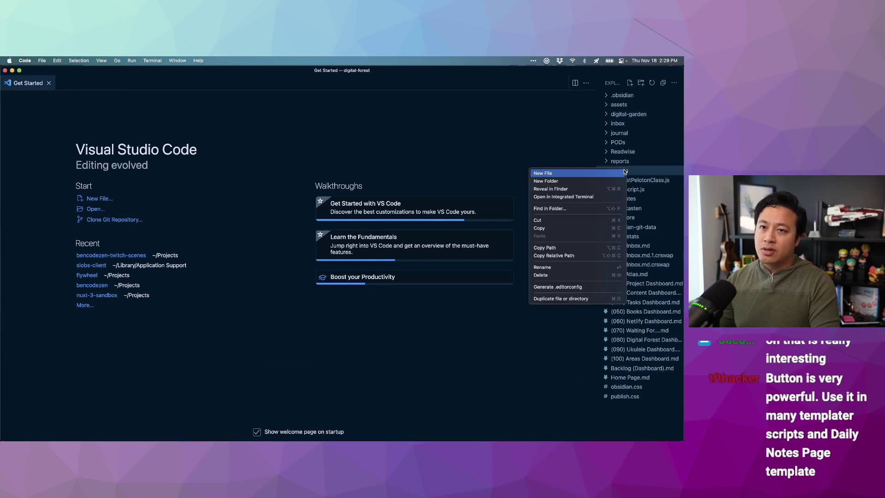
click(599, 174)
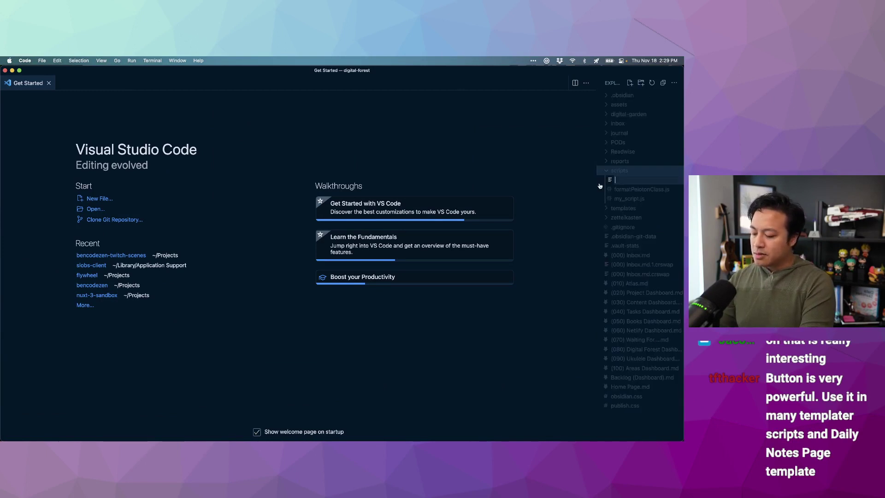
text(getLatestEpsiode.js)
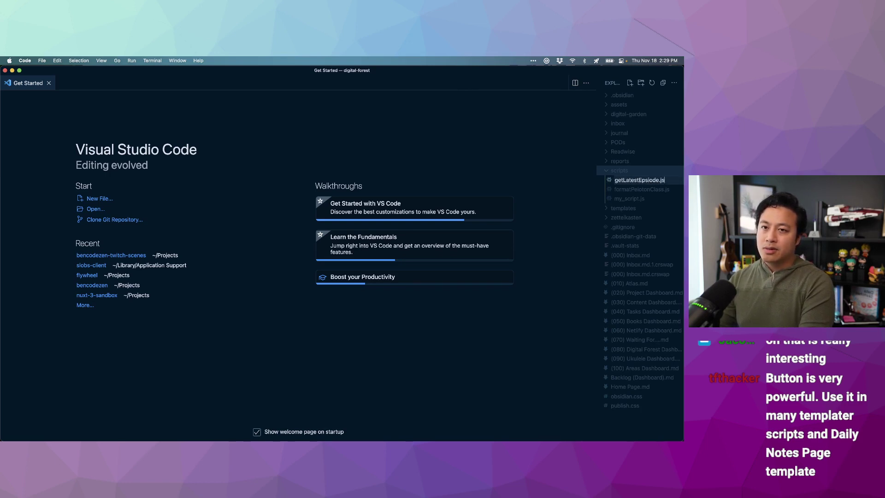
key(Return)
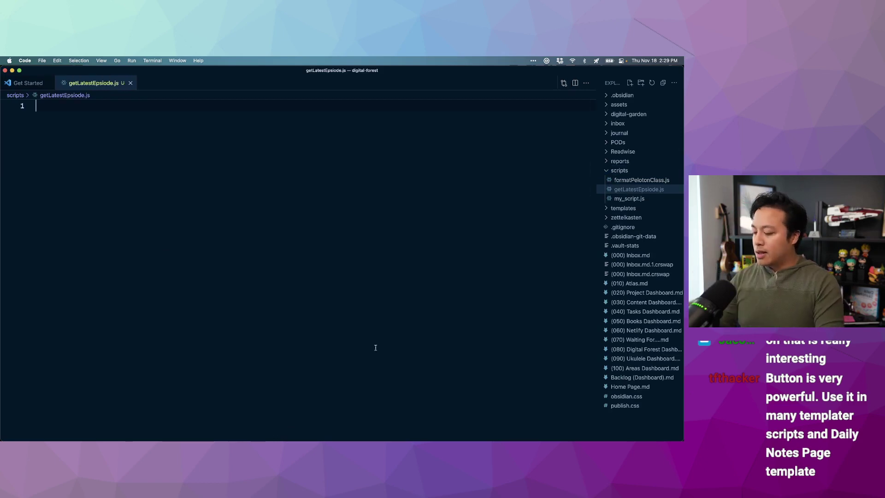
Place the code editor beside the Templater documentation, hide its file explorer and enlarge the interface by two zoom levels.
key(ctrl+alt+Left)
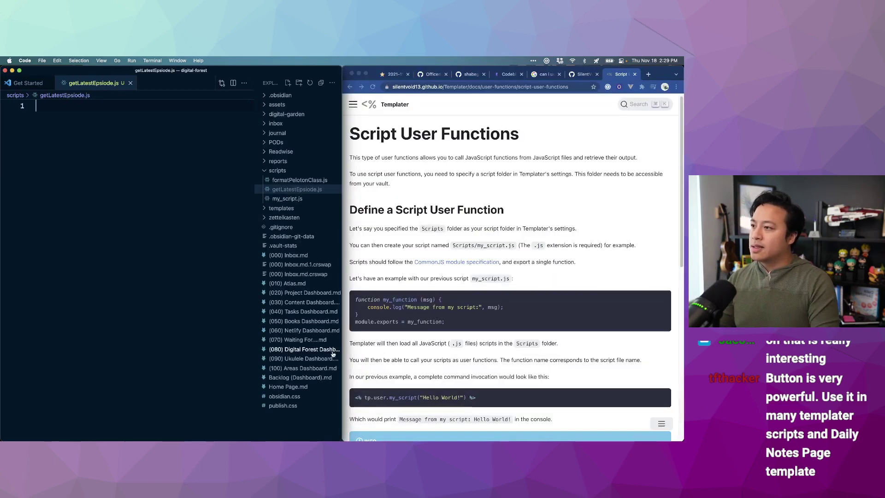
key(super+b)
key(super+equal)
key(super+equal)
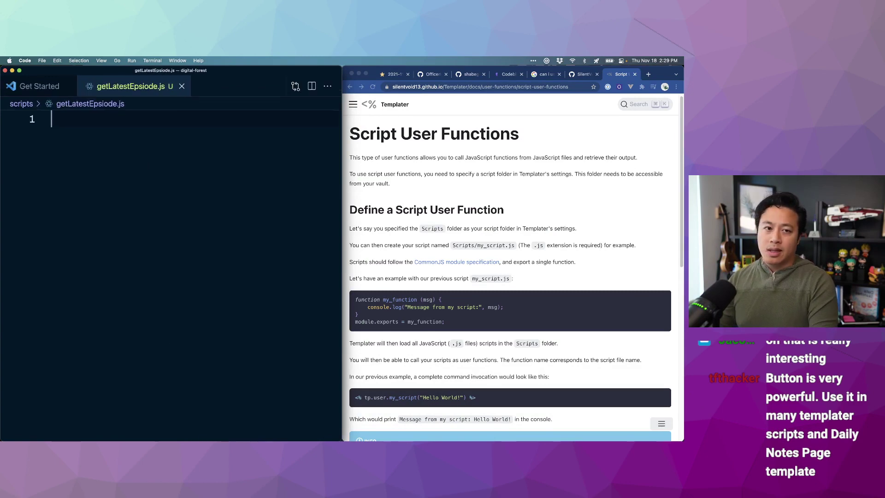
Define an empty getLatestEpisode function without parameters in getLatestEpsiode.js.
key(super+Tab)
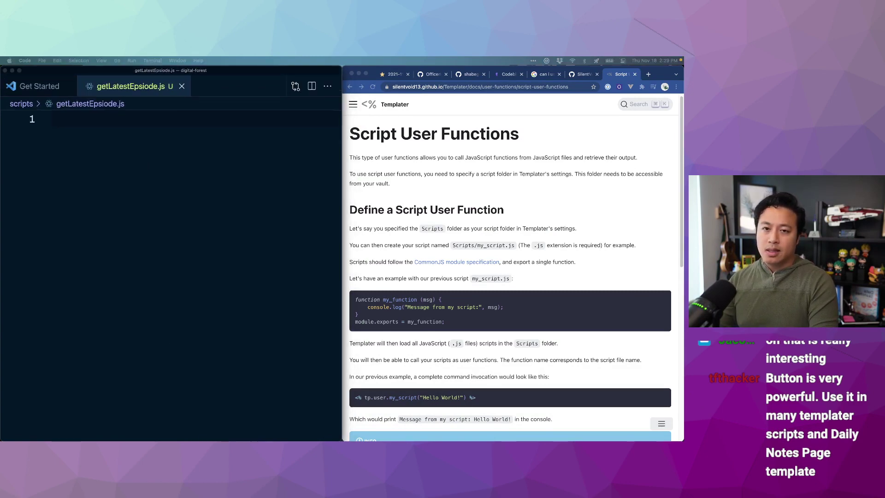
click(186, 272)
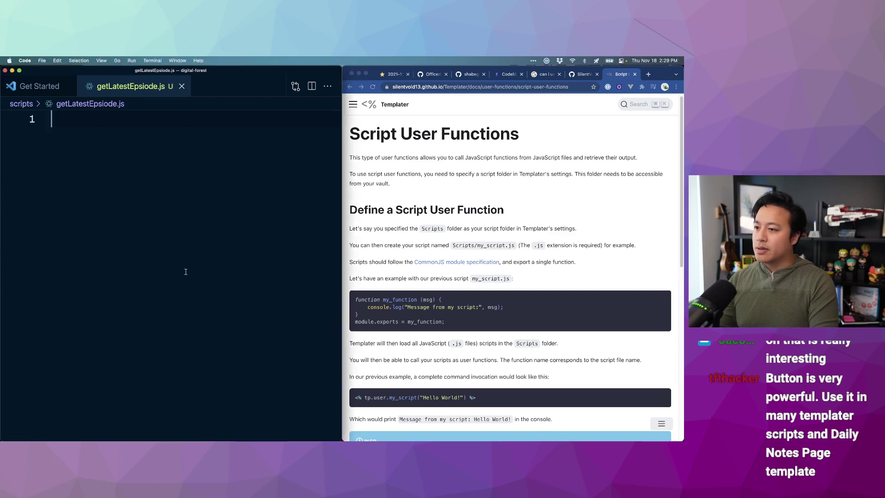
text(functi)
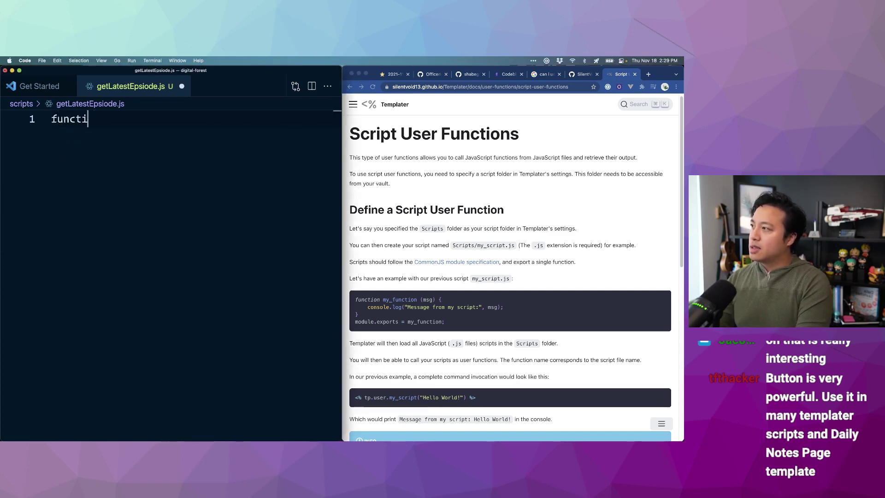
text(on getLatestEpisode)
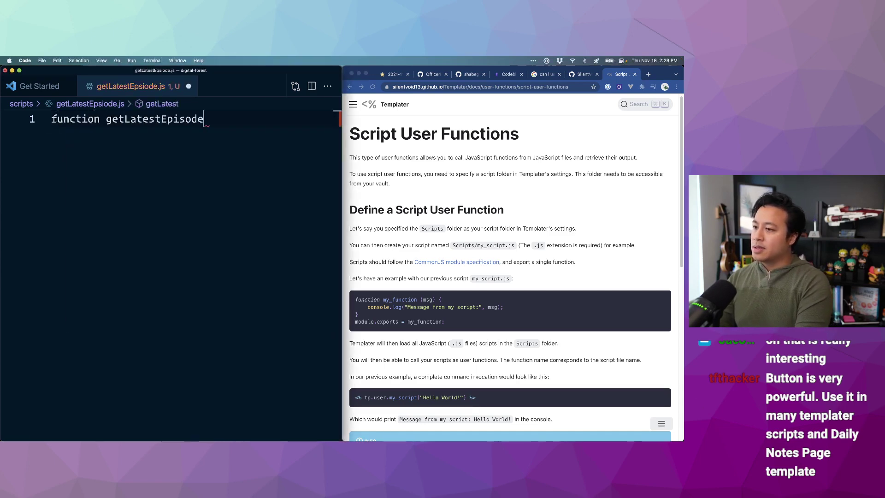
key(BackSpace)
text(() {)
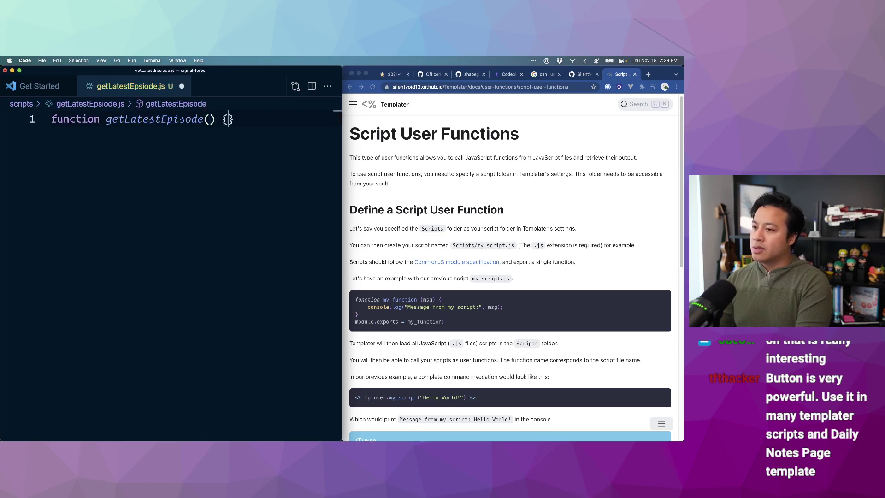
key(Return)
key(Return)
key(Return)
Export getLatestEpisode through module.exports below the function and save the script.
text(mod)
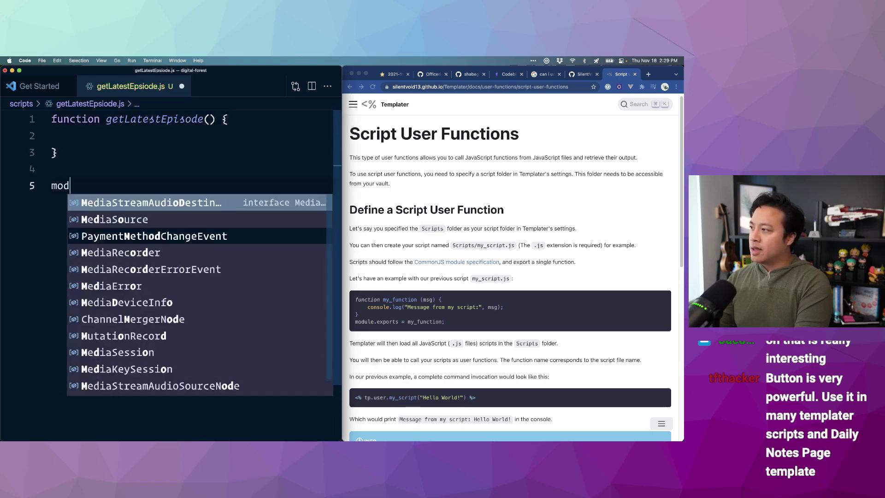
text(ule.exports =)
key(Tab)
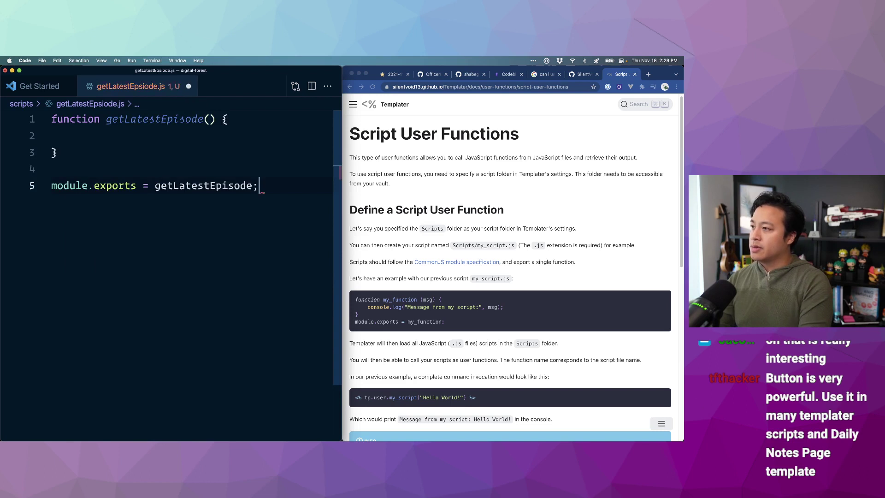
key(super+s)
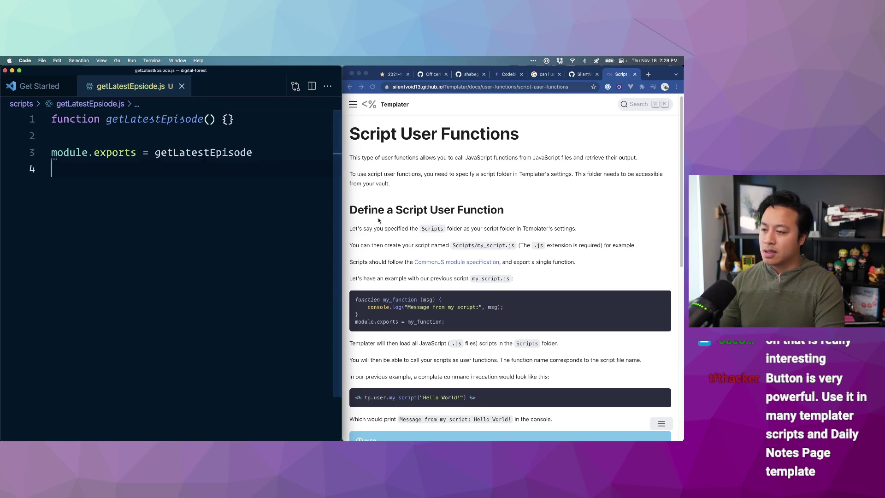
Add a console.log of 'This worked!' inside the getLatestEpisode function and save the script.
click(354, 154)
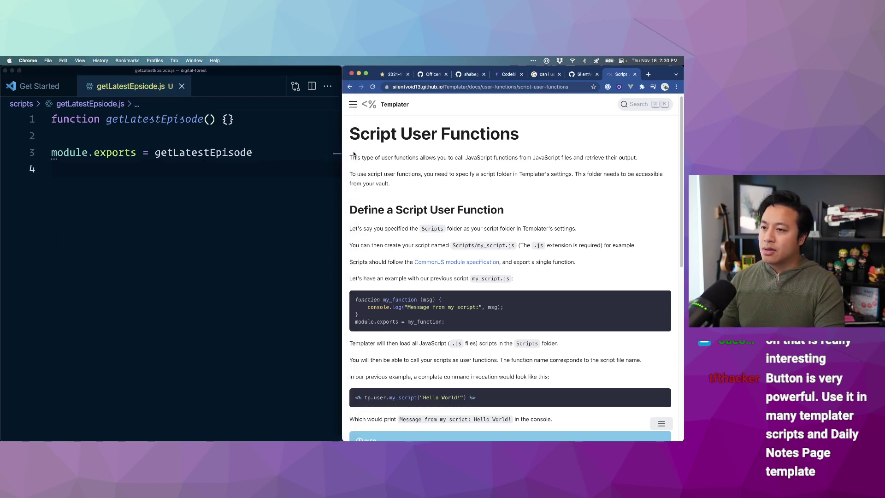
click(239, 130)
key(Left)
key(Return)
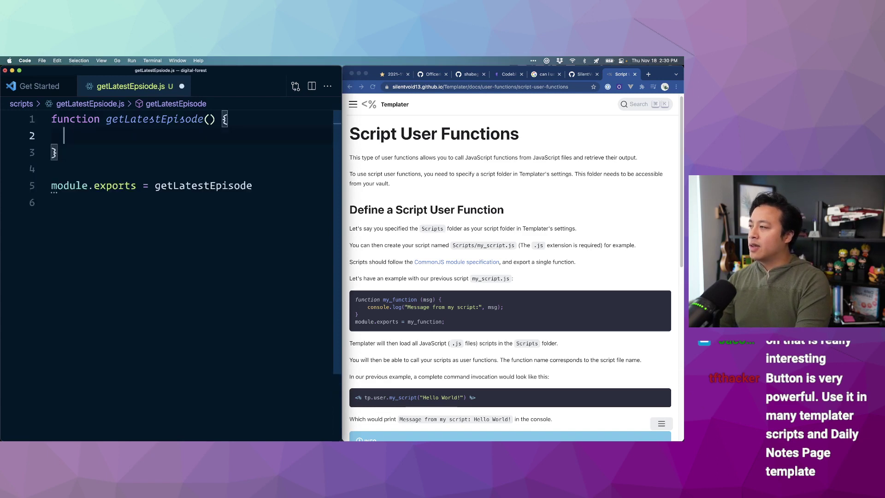
text(console.log(')
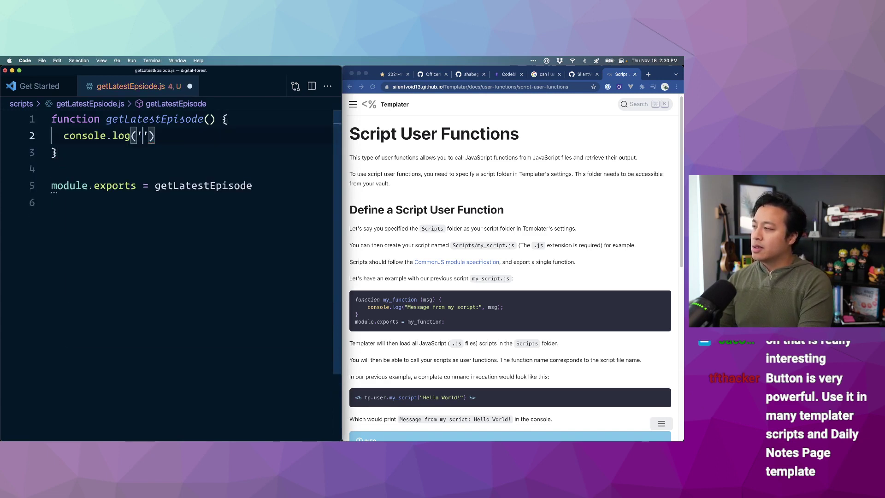
text(This workeD)
text(!)
key(super+s)
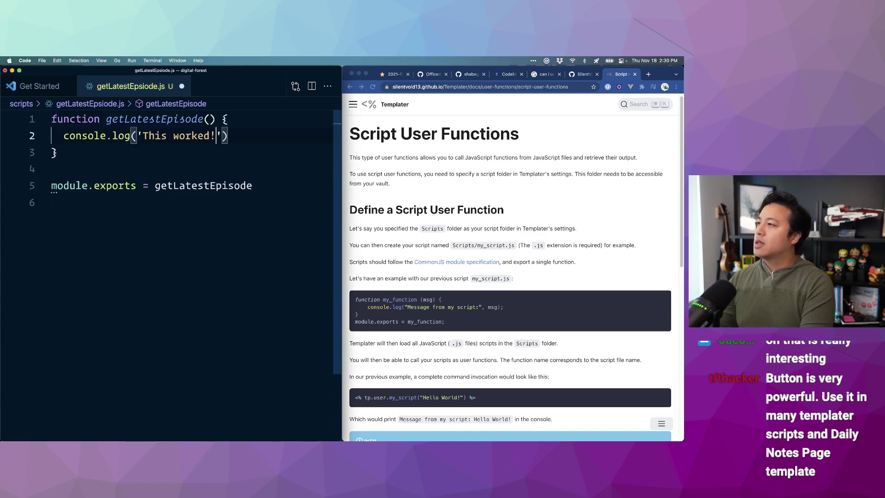
Switch to Obsidian and insert <% tp.user.getLatestEpisode() %> under the Sandbox heading of the Obsidian Buttons Plugin note.
key(super+Tab)
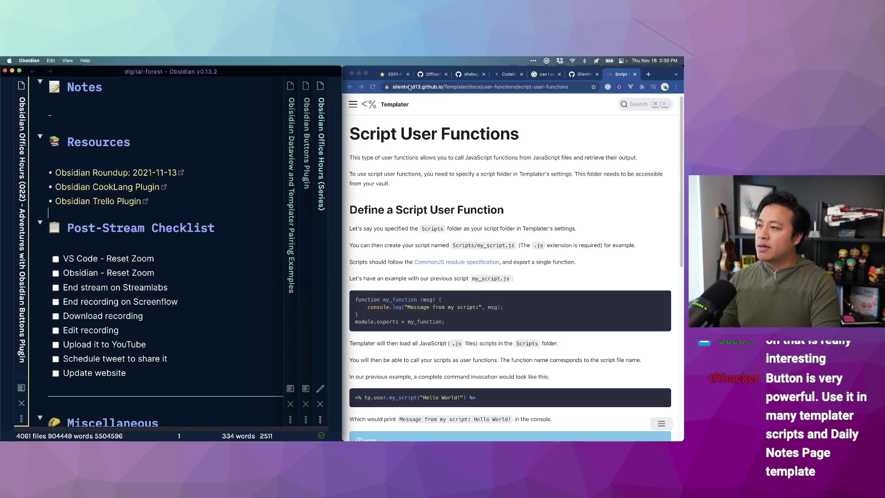
click(306, 200)
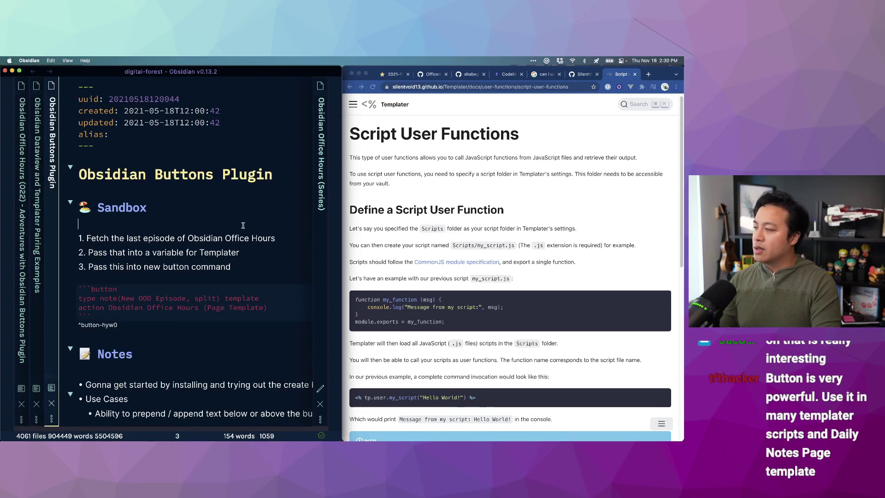
key(Return)
text(<% tp)
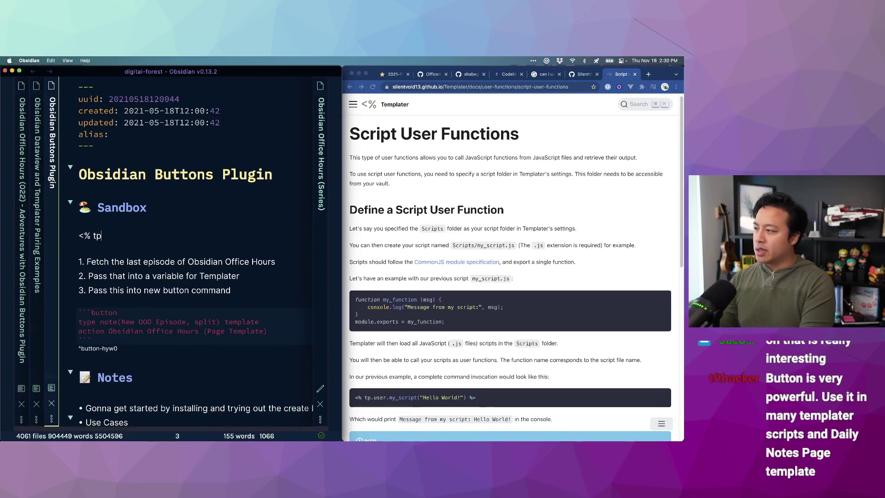
text(.user.getLatestEpisoxce)
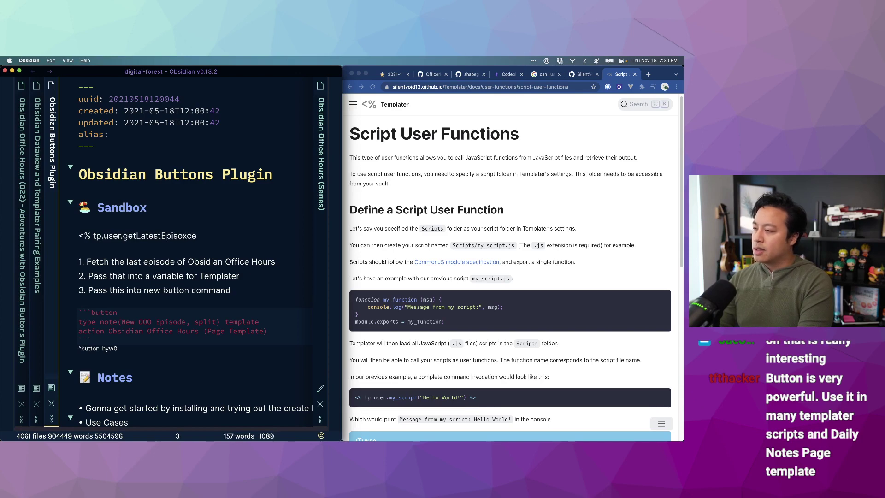
key(BackSpace)
key(BackSpace)
key(BackSpace)
text(de() %>)
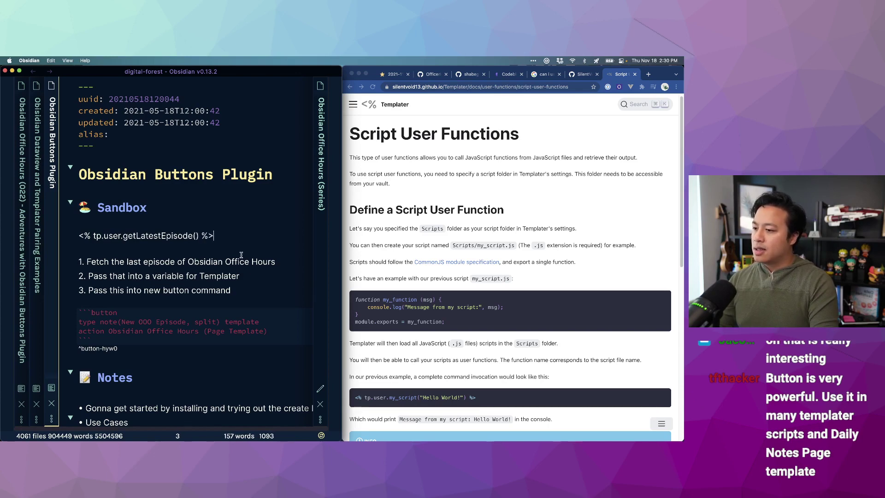
key(super+e)
key(super+e)
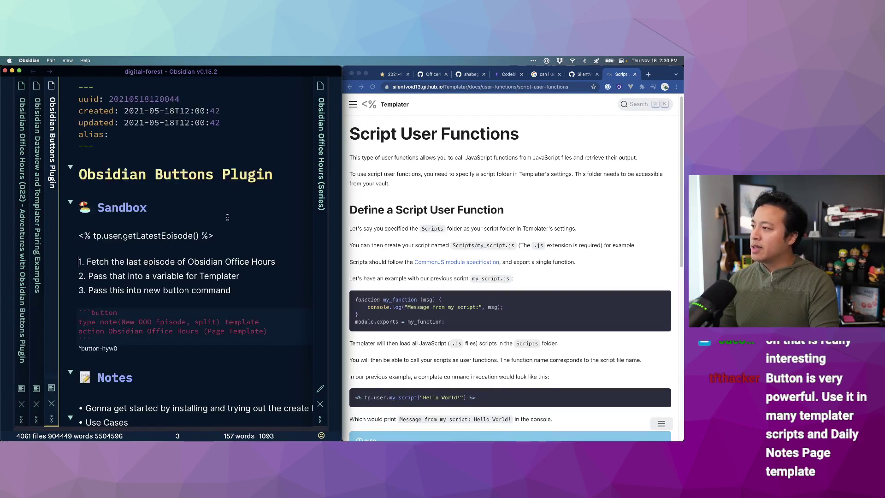
key(super+p)
text(replace)
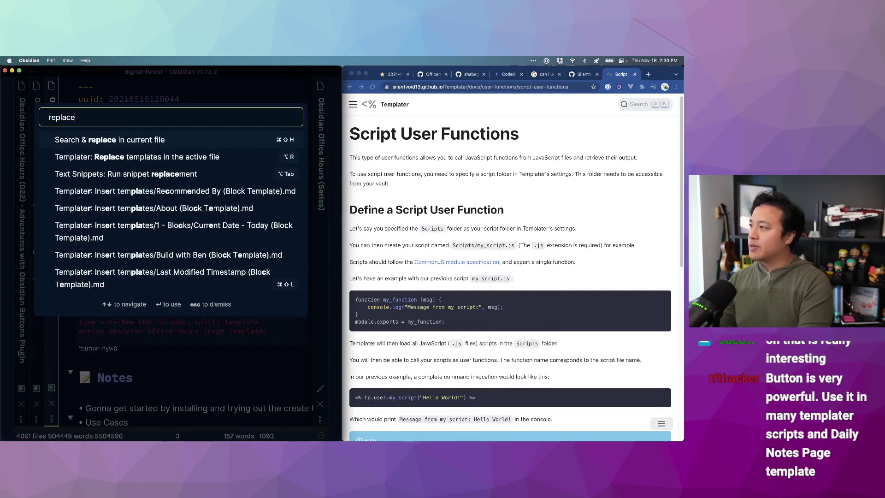
key(Escape)
Maximize the Obsidian window, show the developer console and clear its messages.
key(ctrl+alt+Return)
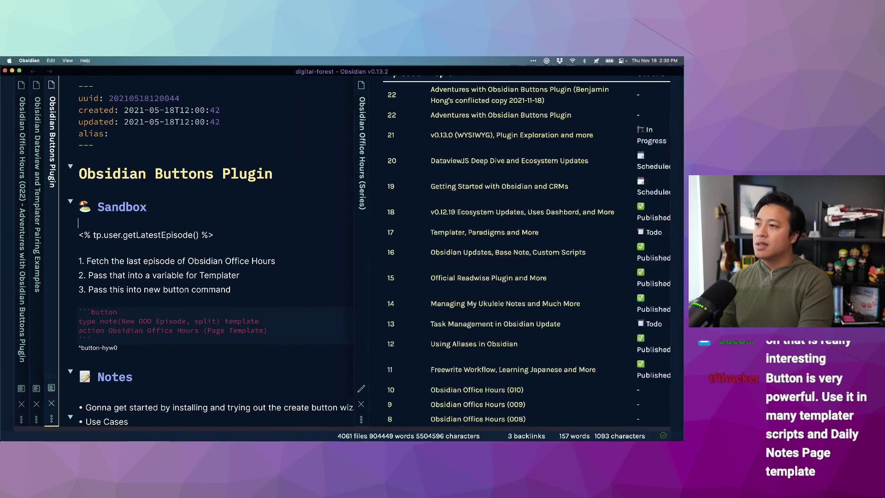
key(super+alt+i)
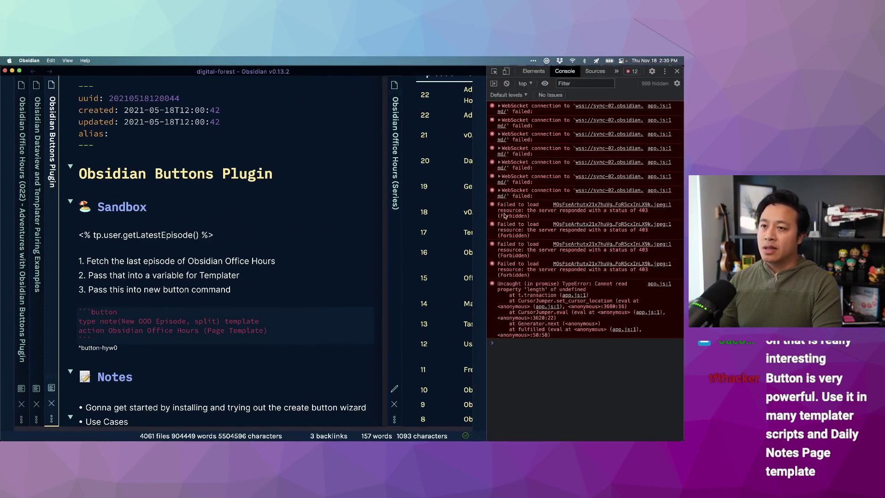
click(507, 83)
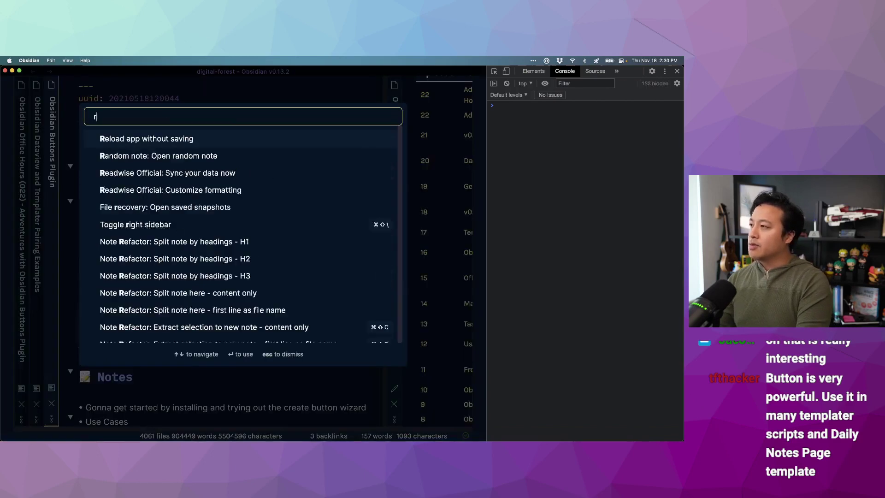
Run Templater's Replace templates in the active file command on the Obsidian Buttons Plugin note and check the console.
key(super+p)
text(replace)
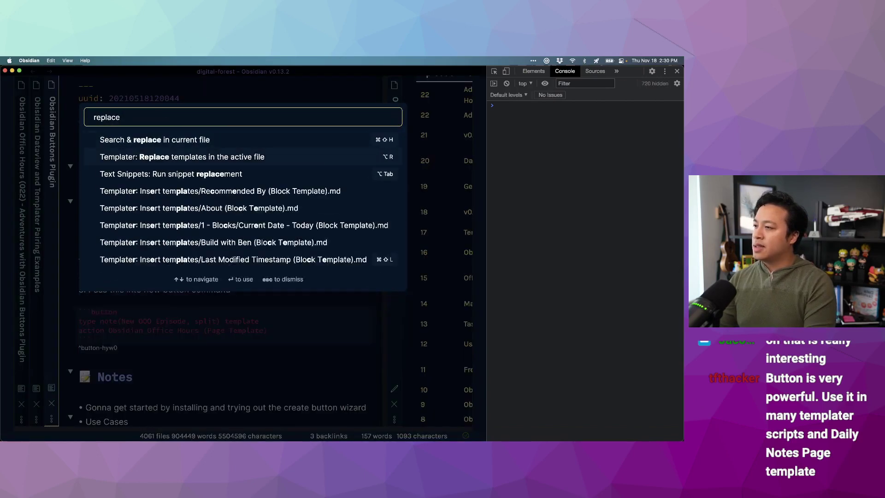
key(Return)
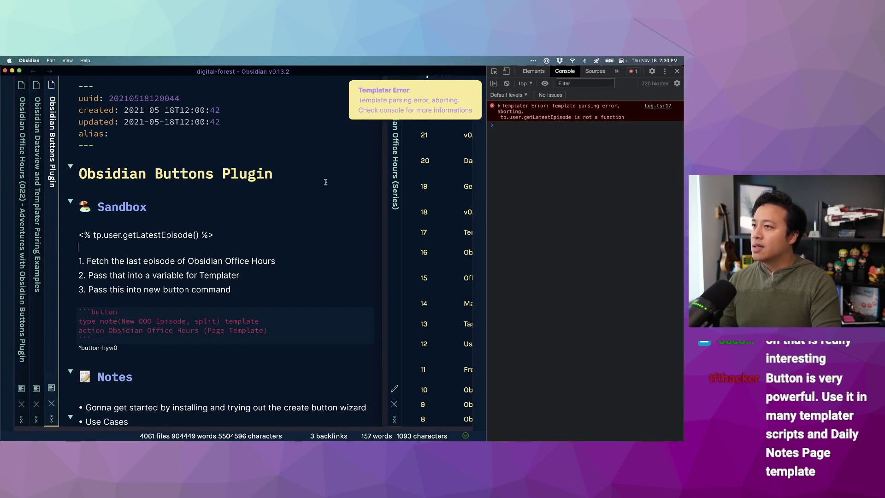
click(528, 124)
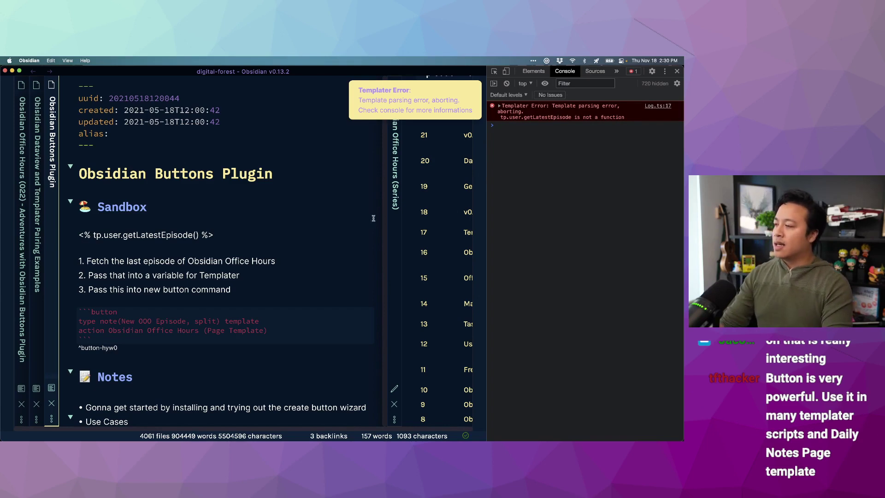
Reload Obsidian and retry replacing the templates in the Obsidian Buttons Plugin note with Templater.
key(super+Tab)
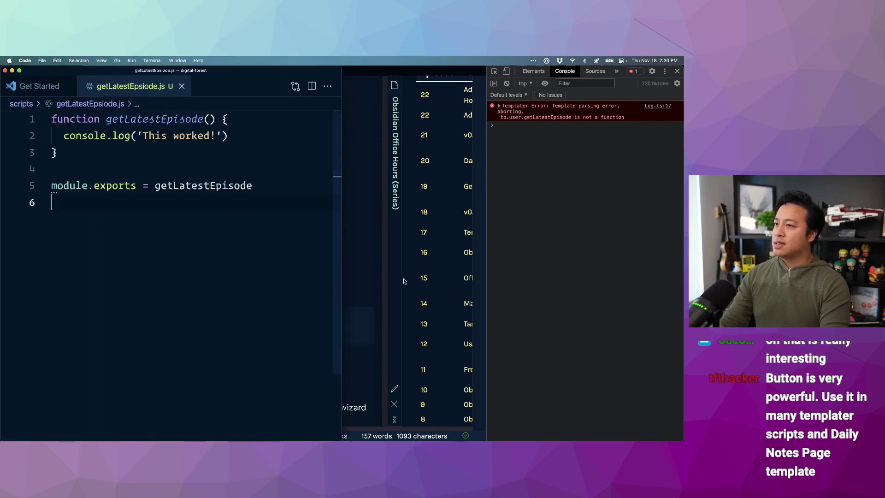
click(362, 268)
key(super+r)
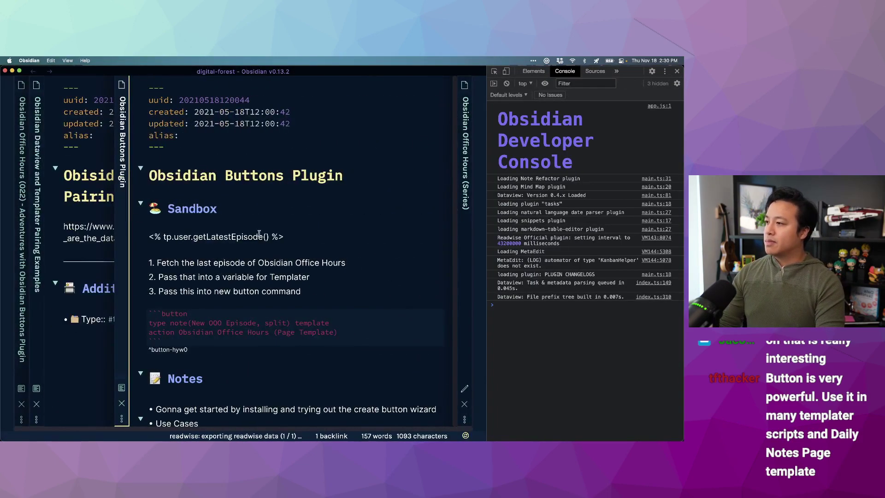
key(super+p)
text(replace)
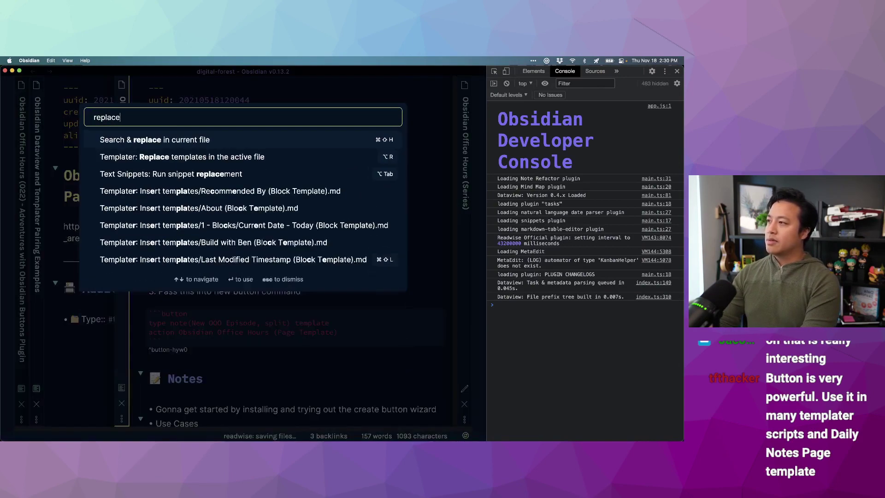
key(Return)
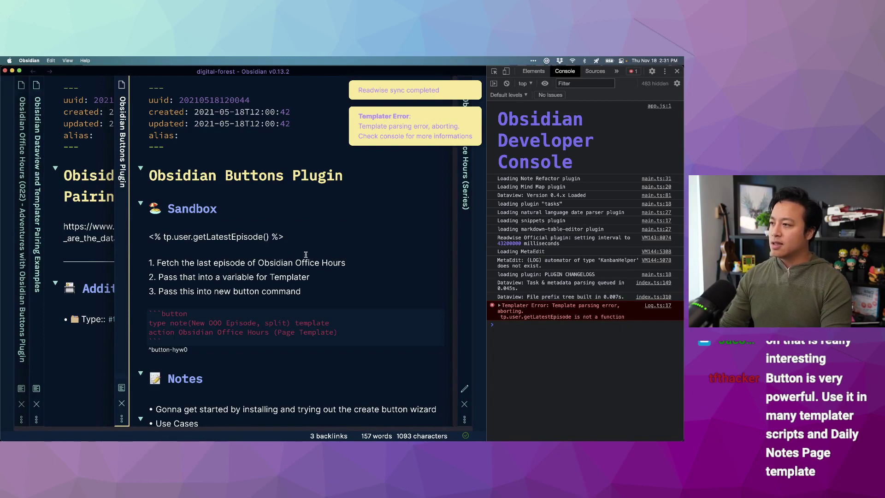
Compare the script's function name and export with the Templater documentation and the call in the Obsidian note.
key(super+Tab)
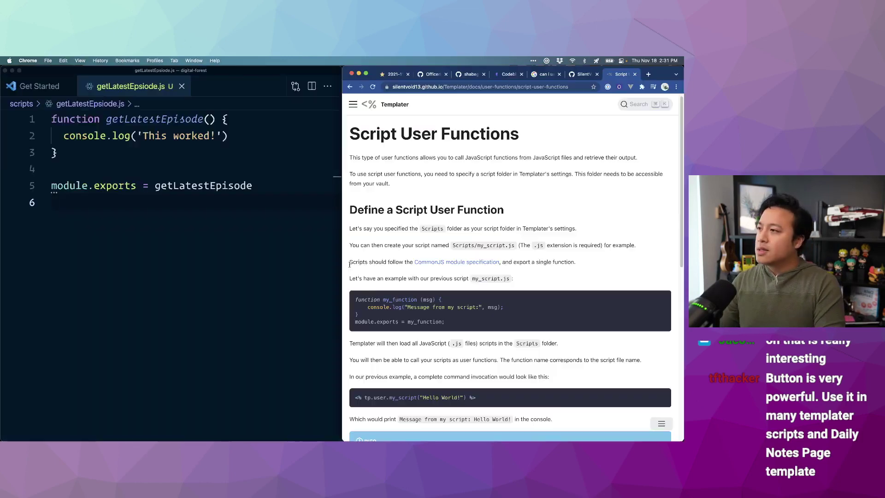
scroll(401, 247, down, 2)
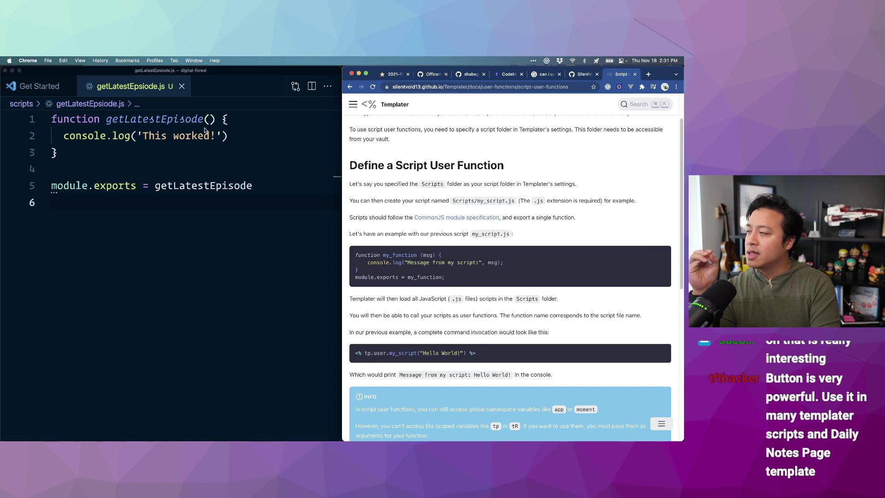
double_click(187, 186)
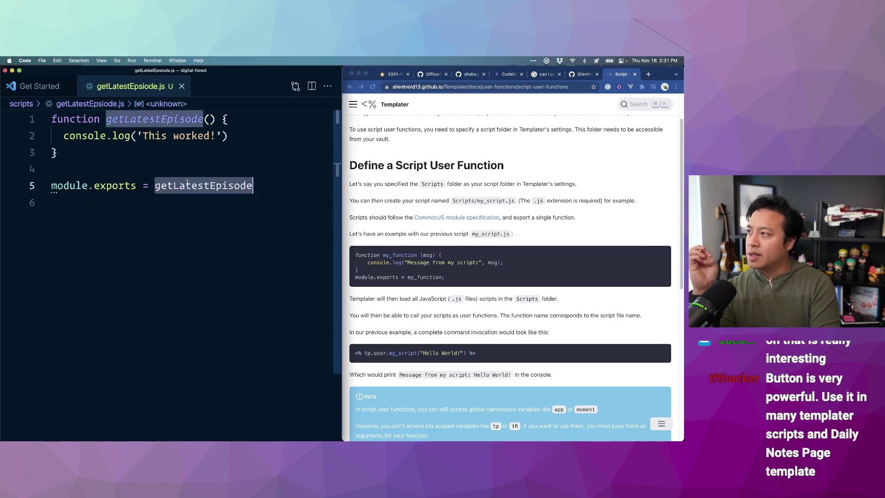
double_click(154, 121)
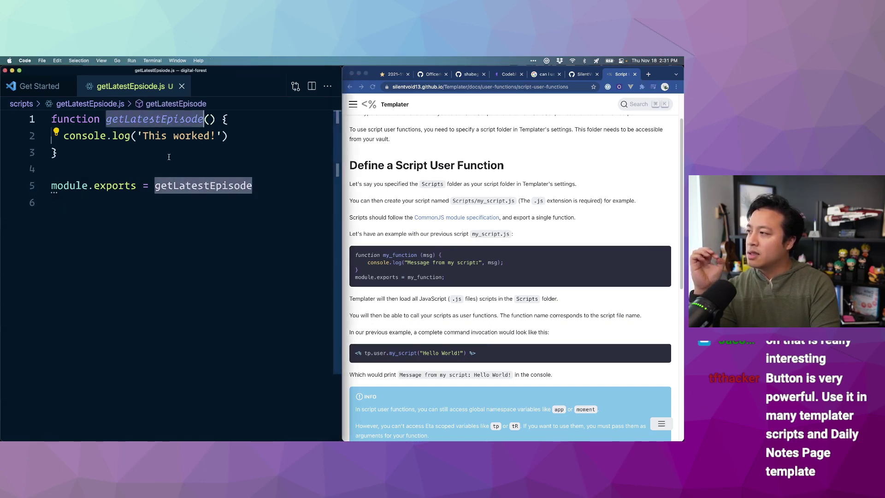
key(super+Tab)
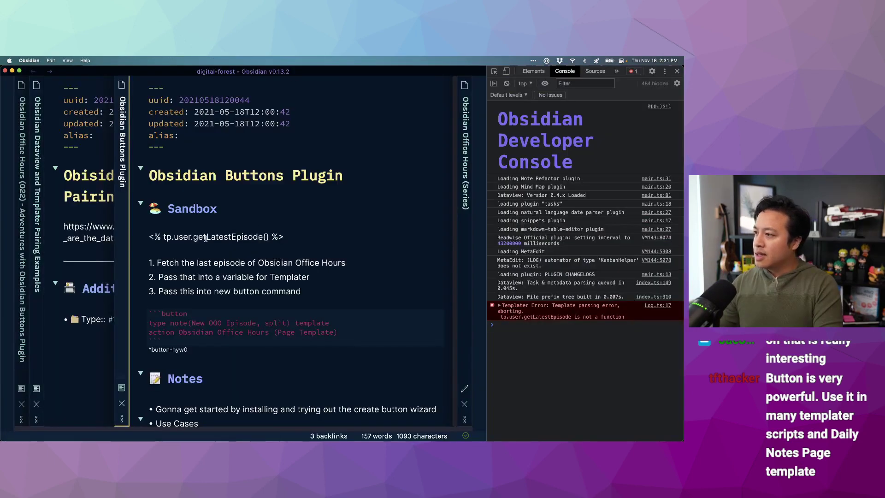
key(super+Tab)
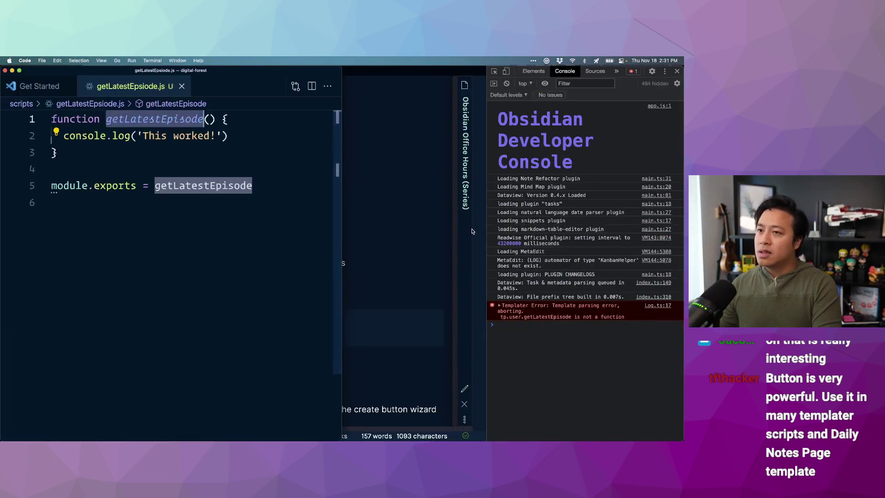
Compare the documented script invocation on the Templater page in Chrome with the getLatestEpisode call in the Obsidian note.
key(super+Tab)
key(super+Tab)
key(super+Tab)
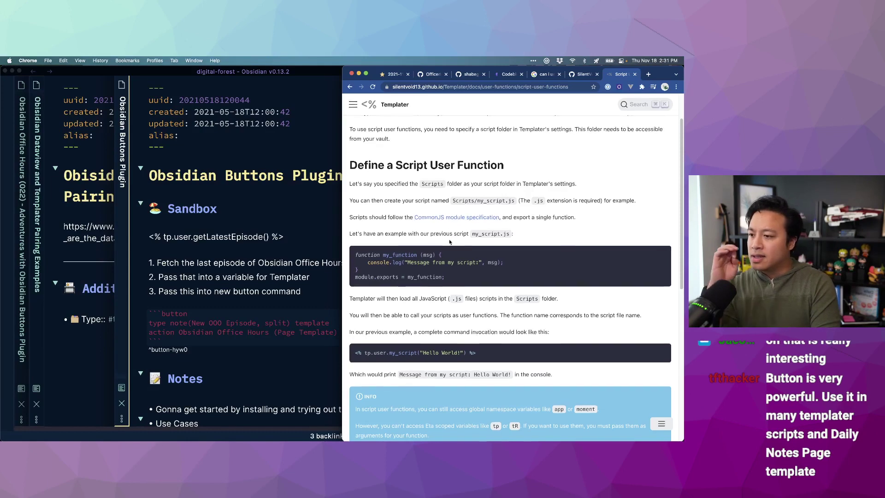
scroll(446, 220, down, 1)
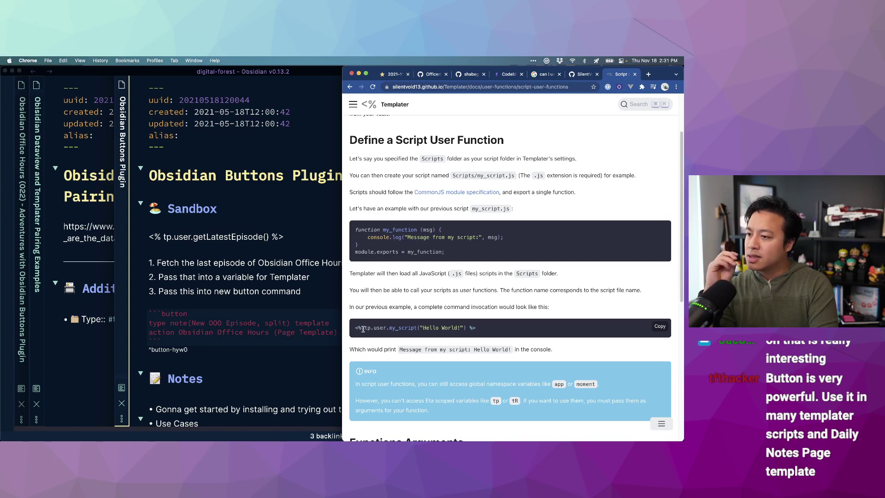
click(219, 236)
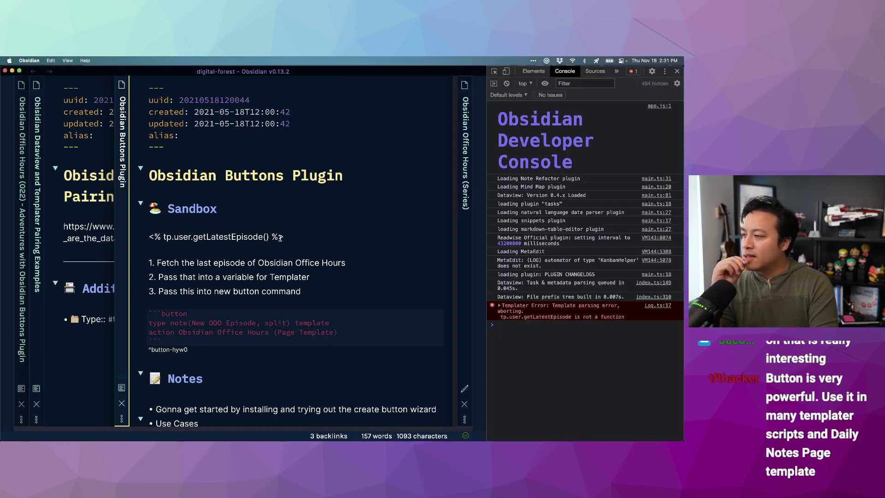
Turn off Experimental Live Preview in Obsidian's editor settings and restart the app to apply it.
key(super+comma)
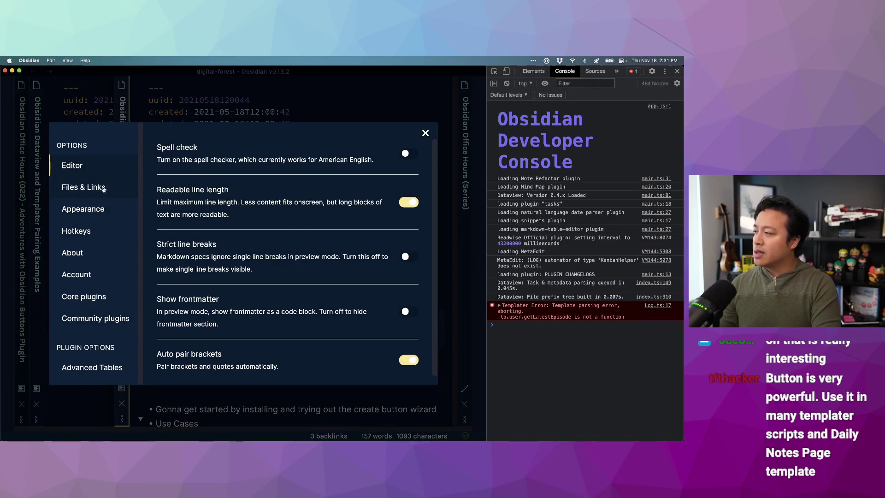
scroll(277, 300, down, 5)
click(407, 333)
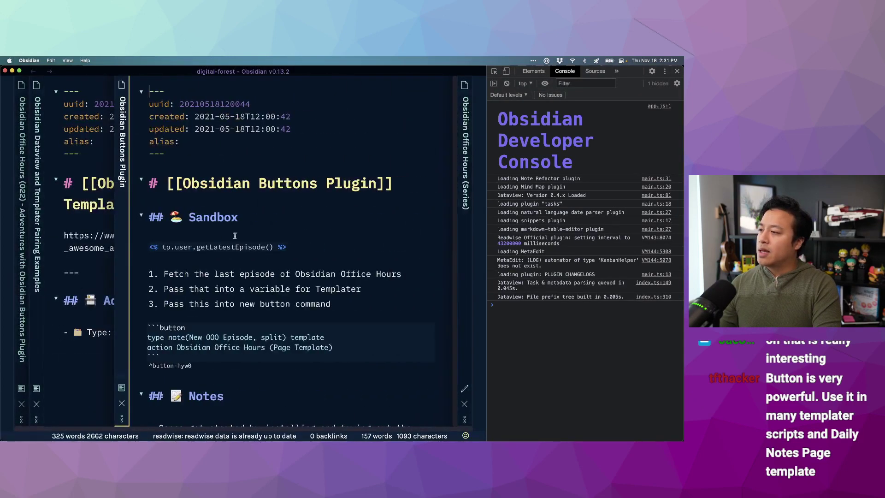
Try Templater's Replace templates in the active file command on the getLatestEpisode call with Live Preview off.
click(284, 244)
key(super+p)
text(replace)
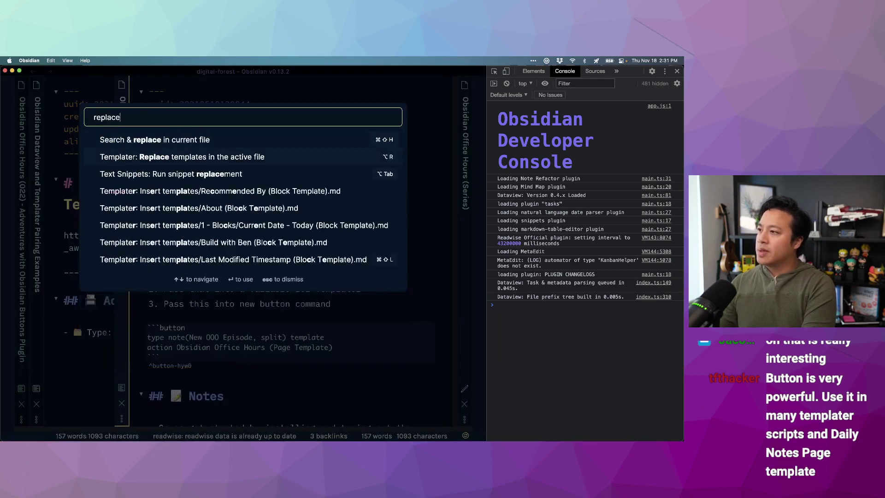
key(Down)
key(Return)
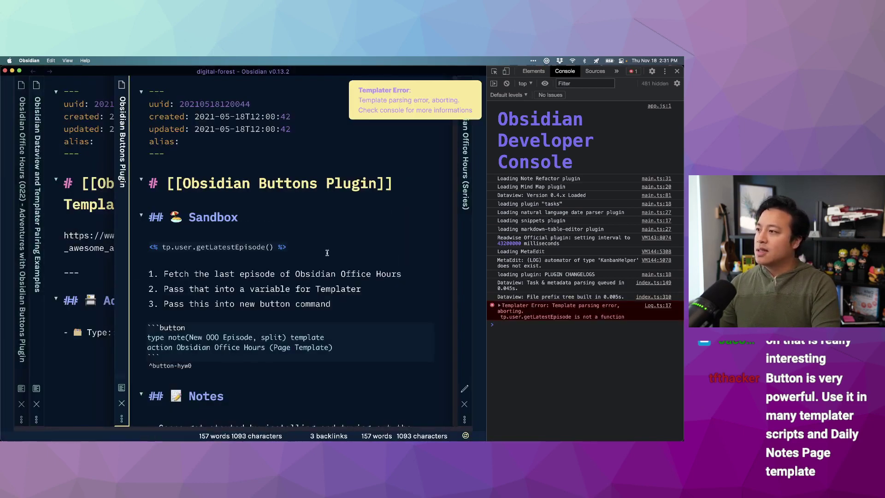
Turn Experimental Live Preview back on in the editor settings and restart Obsidian.
click(333, 243)
key(super+comma)
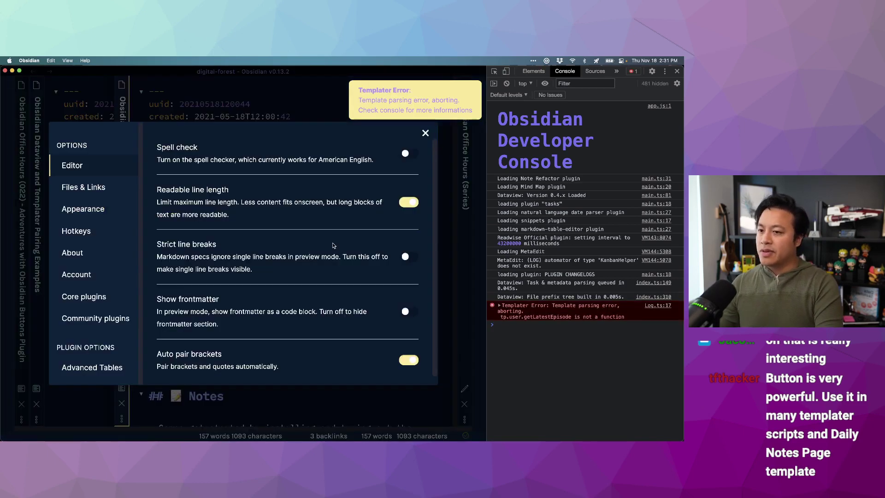
scroll(227, 269, down, 10)
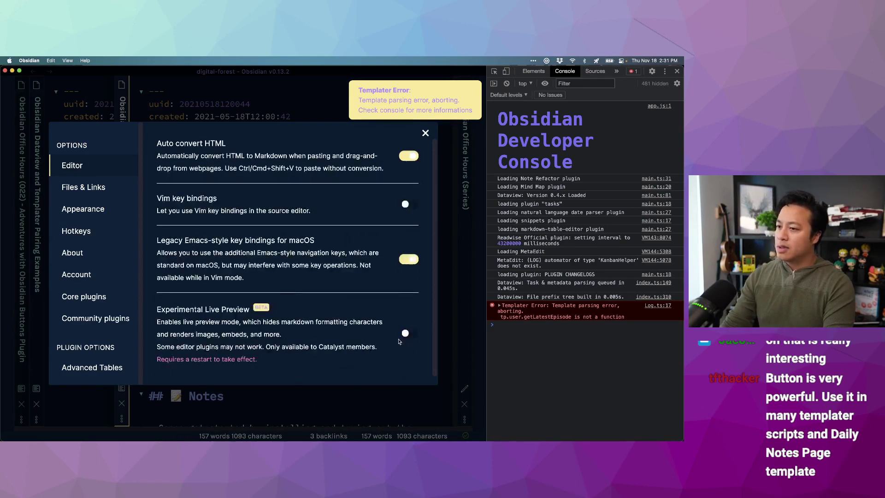
click(410, 330)
click(425, 134)
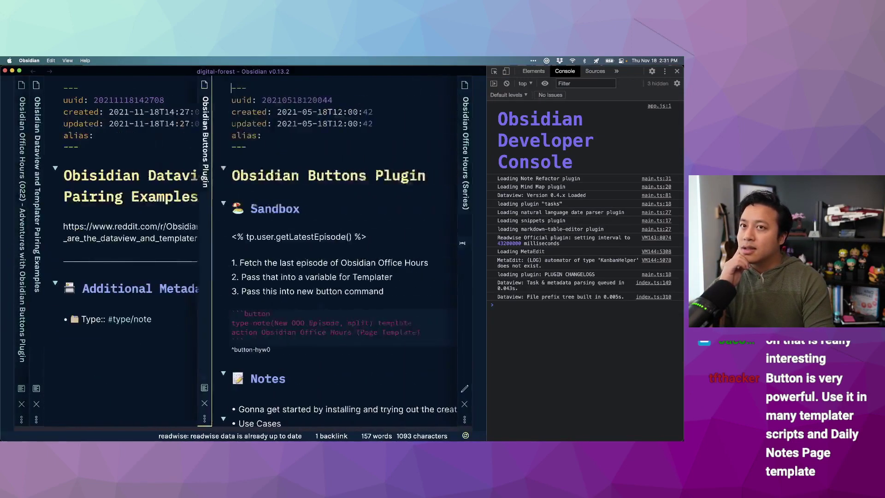
Check the Templater documentation's example call and change the function in the note's Sandbox call to my_script().
key(super+Tab)
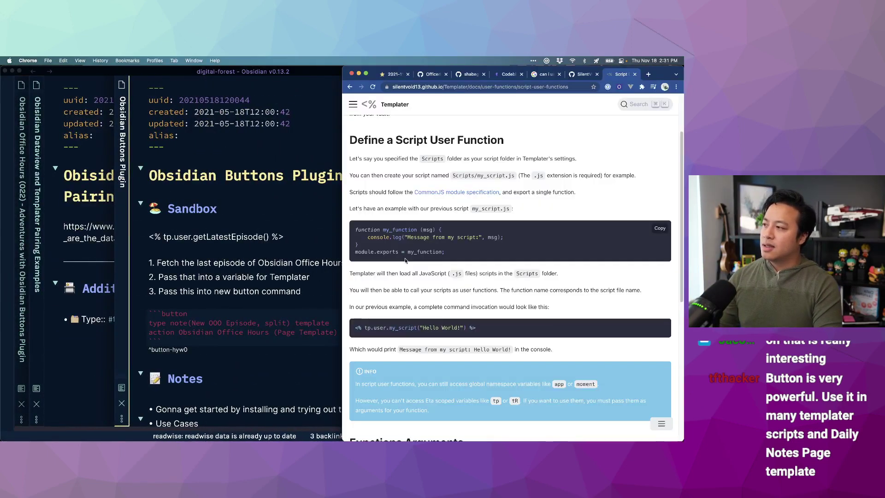
scroll(475, 287, down, 3)
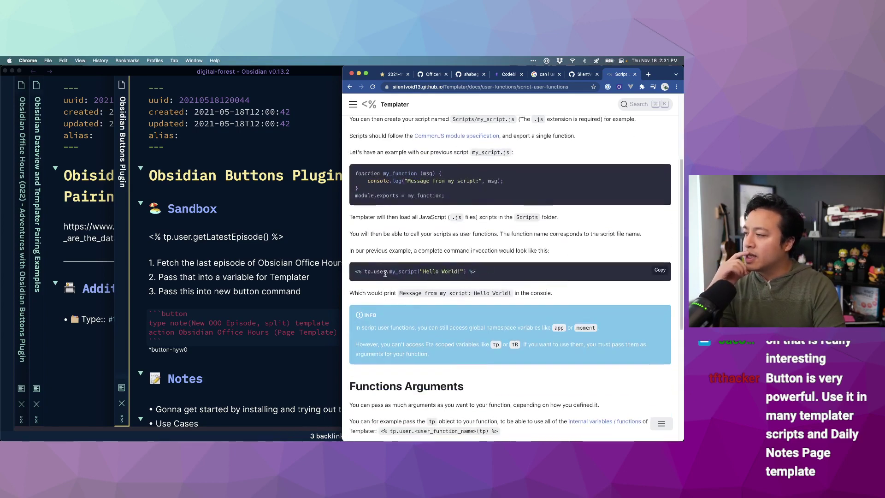
key(super+Tab)
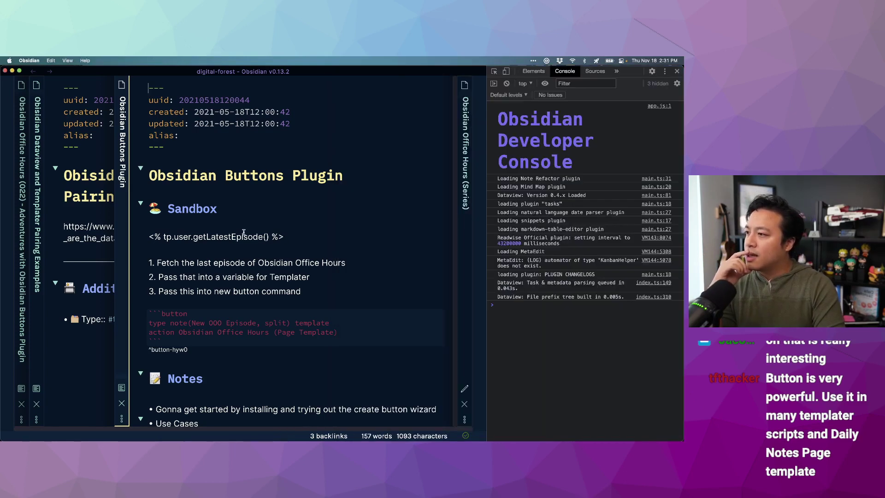
drag(193, 236, 269, 236)
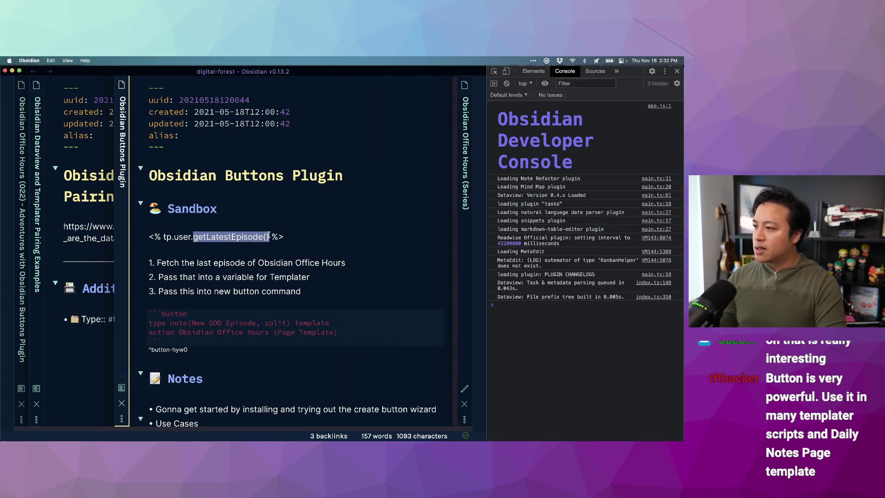
text(my_scri)
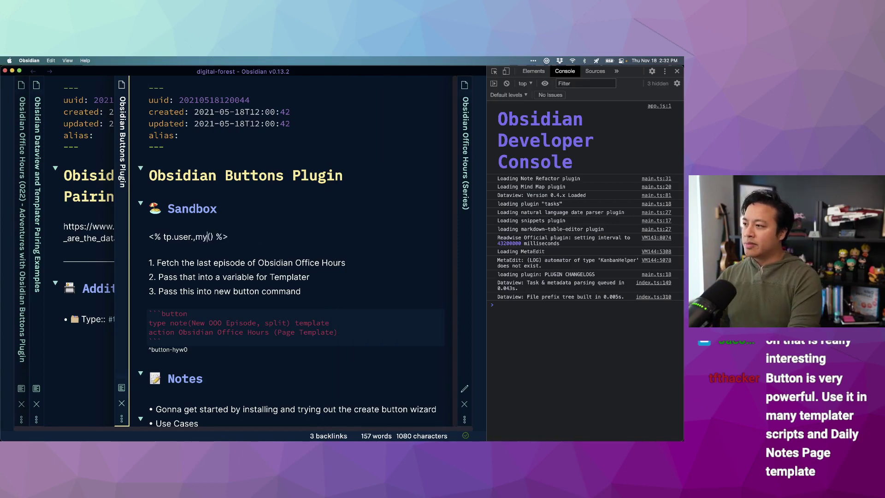
text(pt)
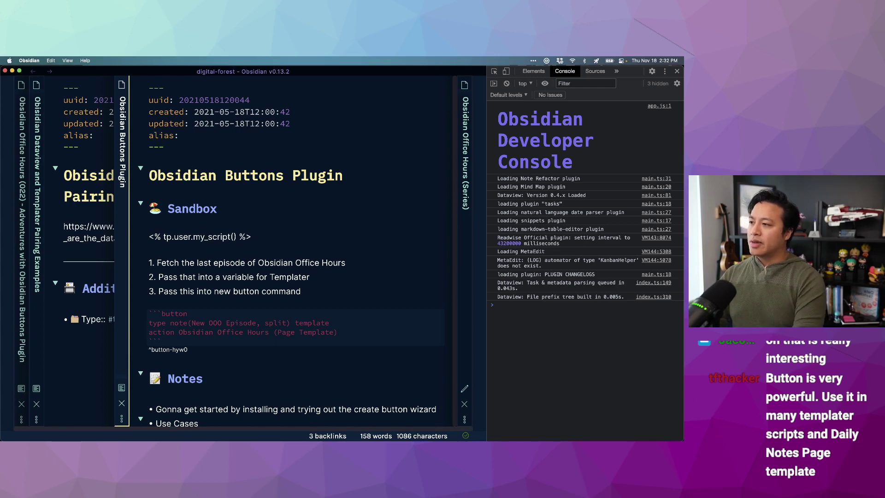
Test the my_script call with Templater's Replace templates in the active file command and undo the replacement.
key(super+p)
text(replace)
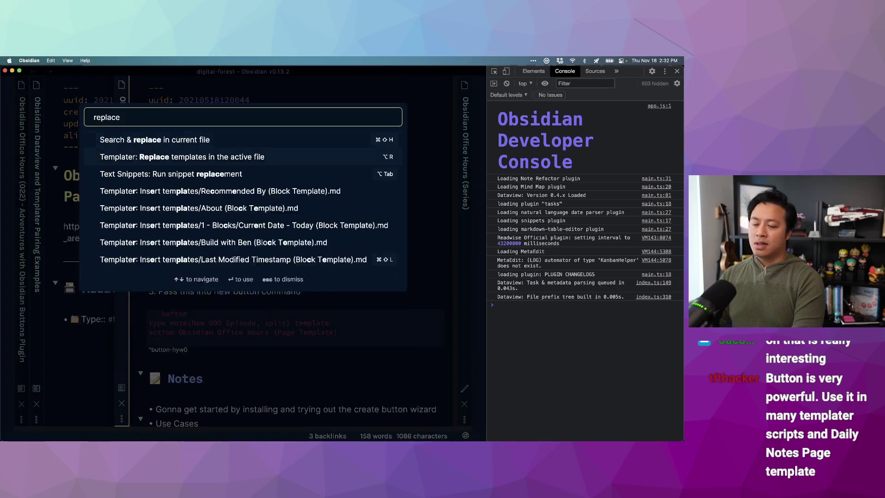
key(Return)
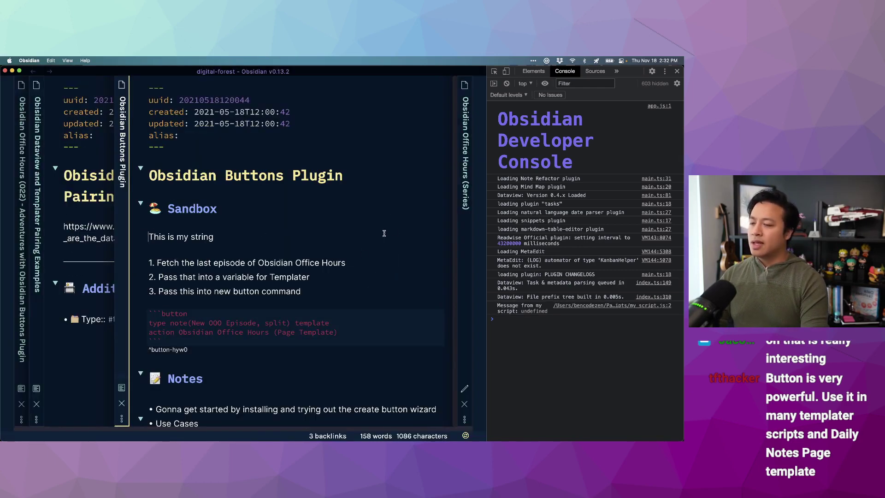
key(super+z)
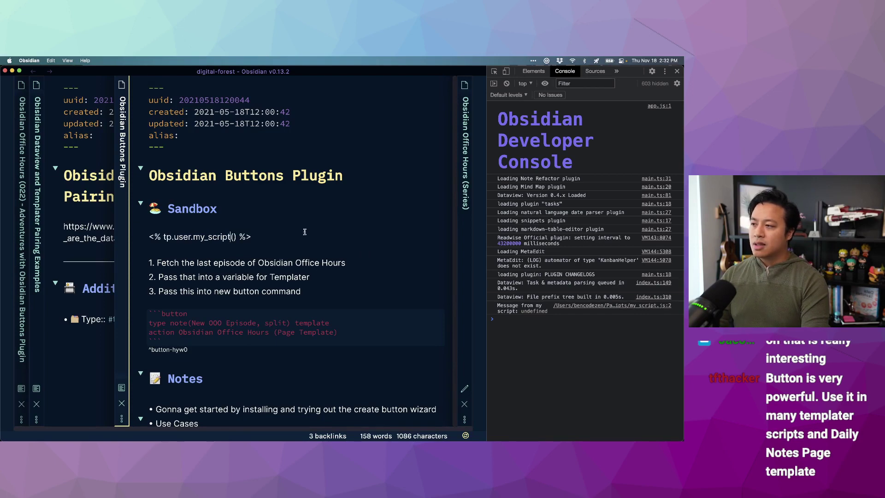
Switch to Visual Studio Code, show the file explorer, and open my_script.js from the scripts folder in a maximized window.
key(super+Tab)
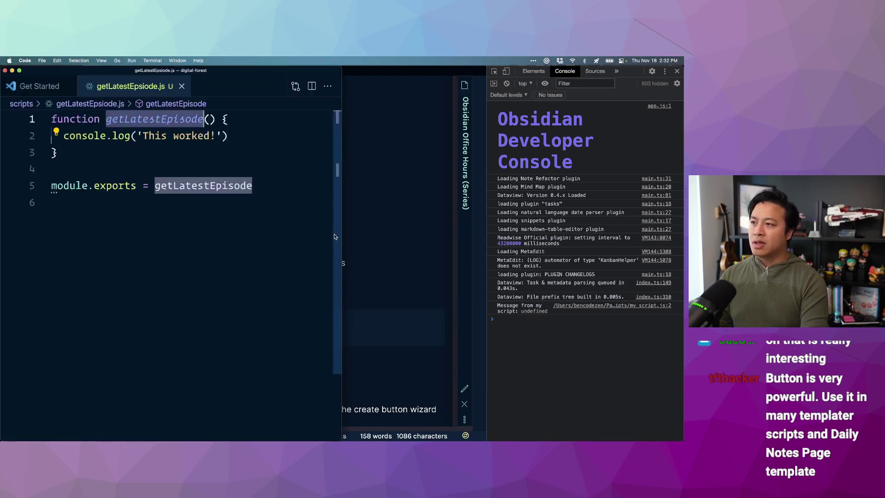
click(307, 216)
key(super+b)
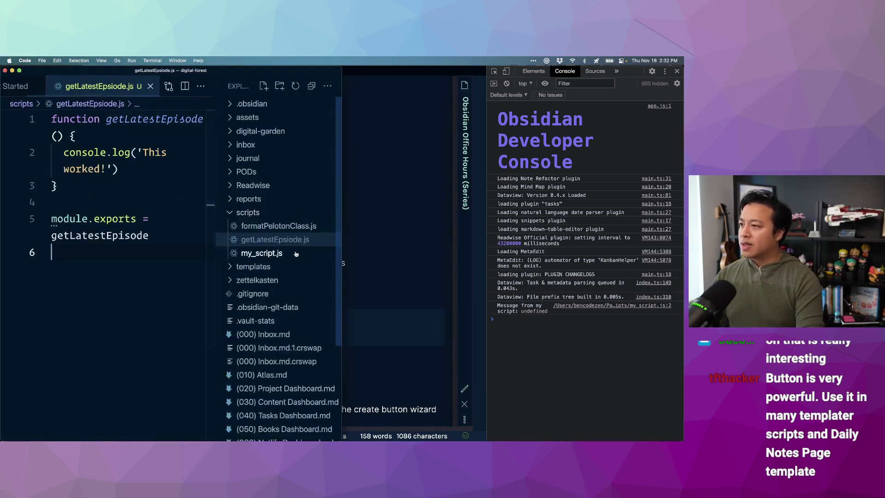
click(276, 254)
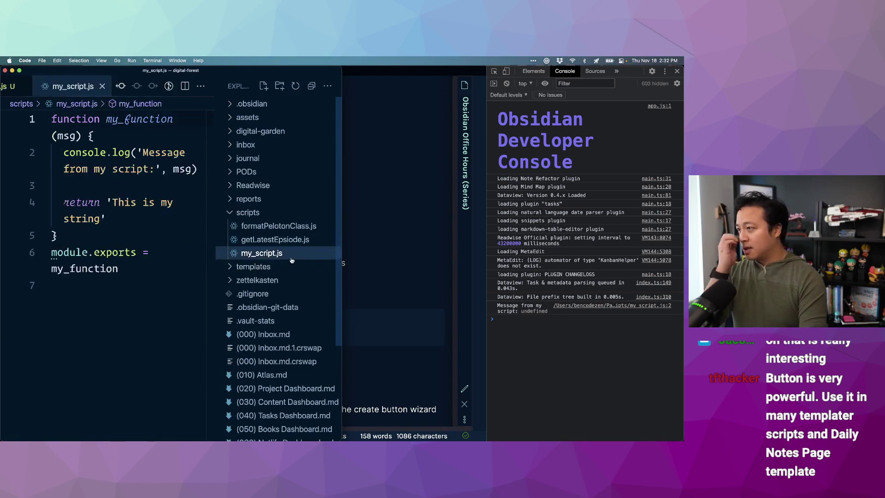
click(99, 156)
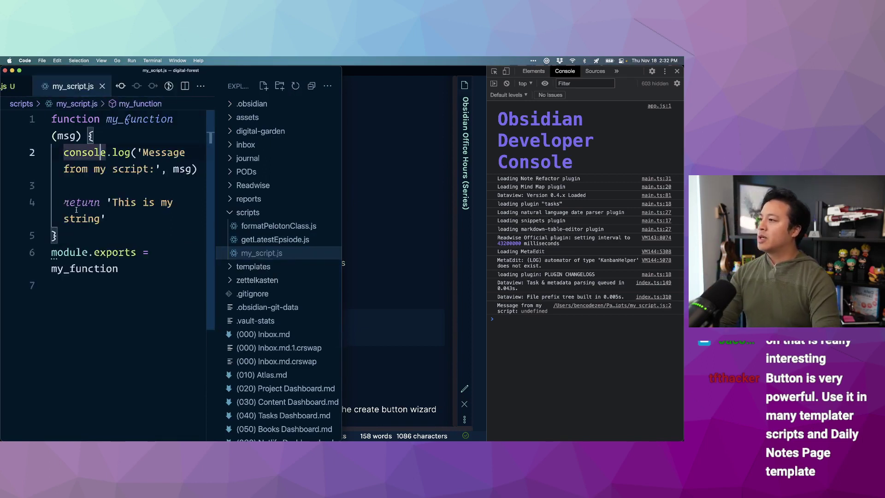
key(Down)
key(Down)
key(Down)
key(Down)
key(Down)
key(Down)
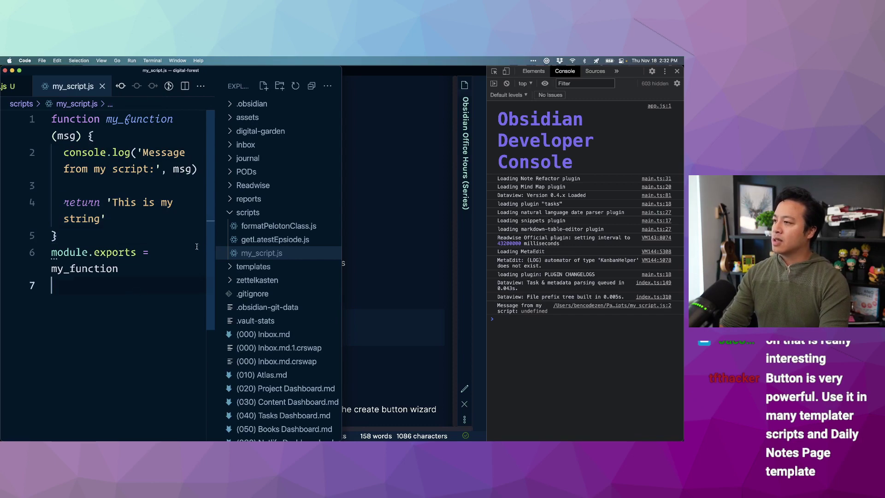
key(ctrl+alt+Return)
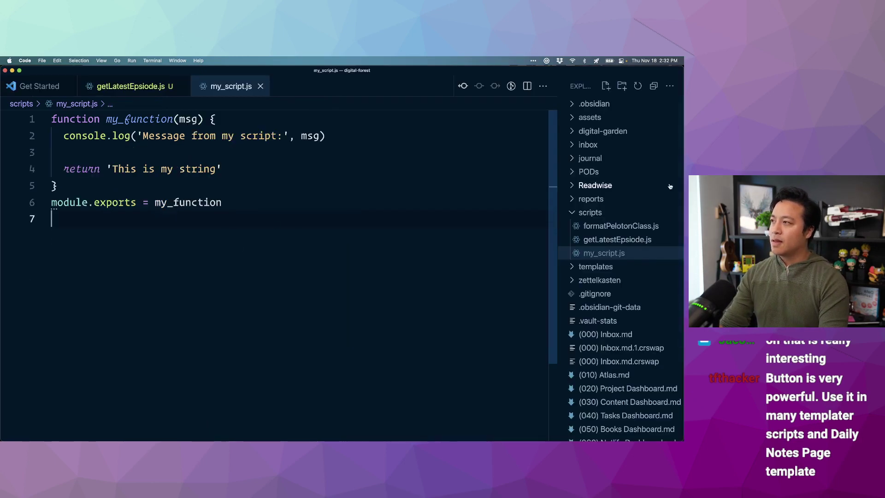
Look through getLatestEpsiode.js and formatPelotonClass.js in the scripts folder to see how each script defines and exports its function.
click(618, 239)
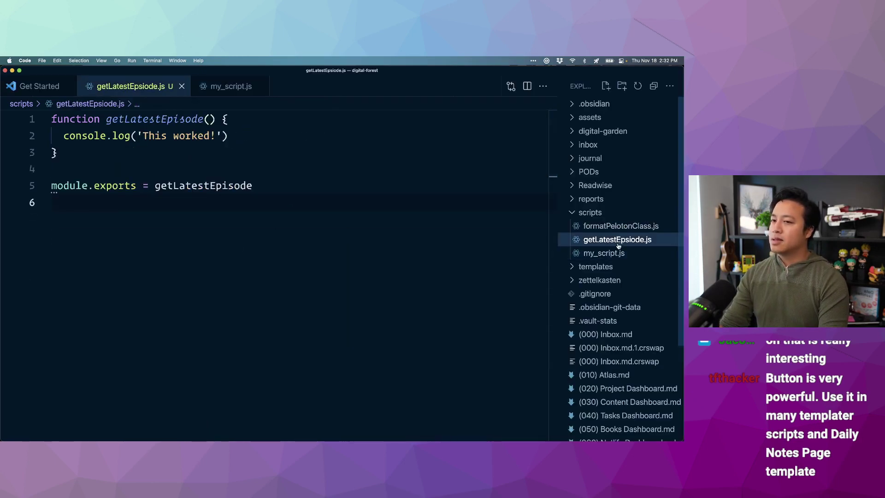
click(616, 252)
click(615, 240)
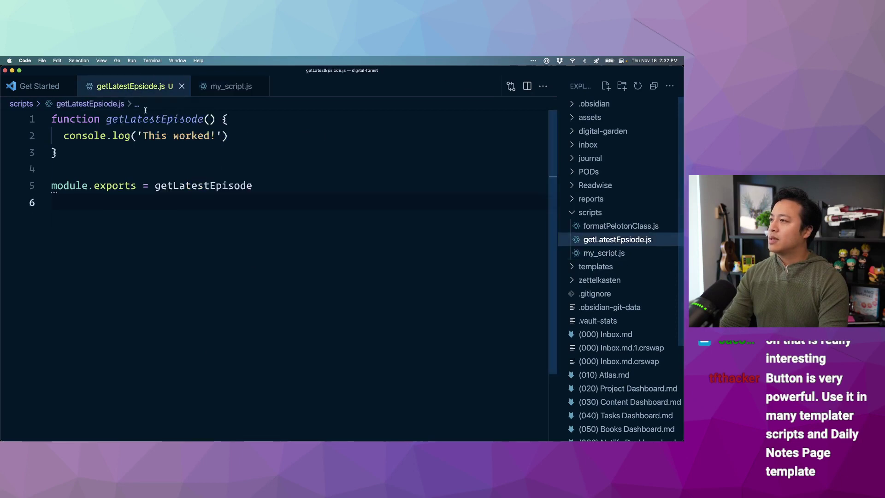
click(616, 226)
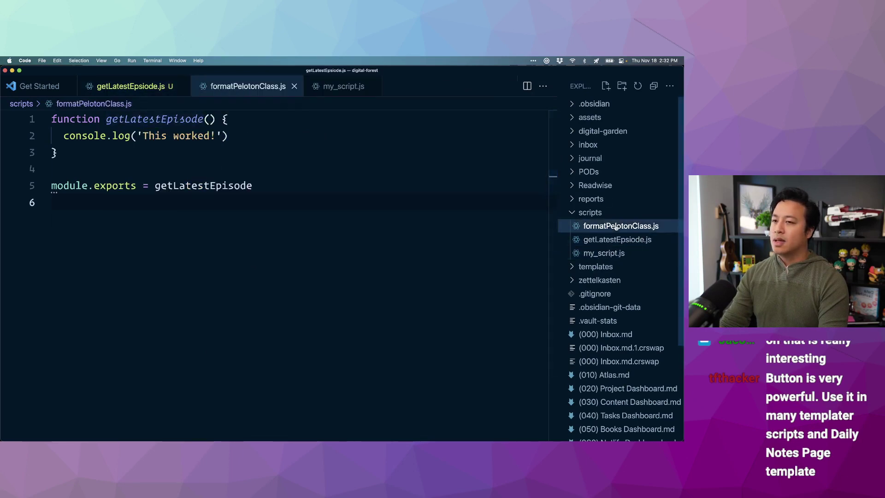
scroll(372, 219, down, 6)
scroll(382, 221, up, 5)
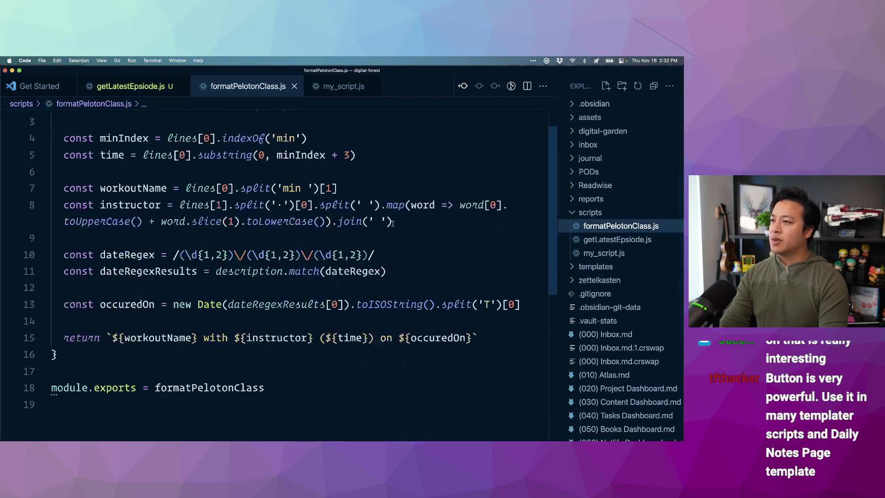
key(ctrl+Tab)
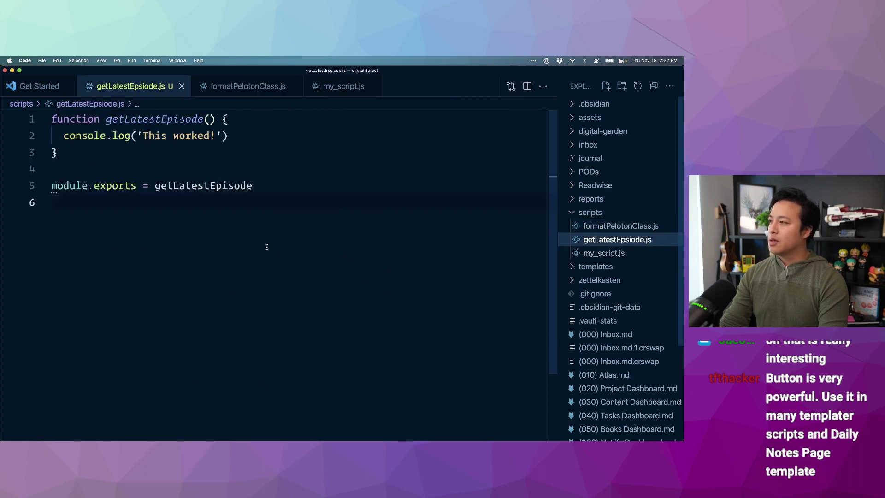
Compare the function definition and module export in my_script.js with those in getLatestEpsiode.js.
click(589, 253)
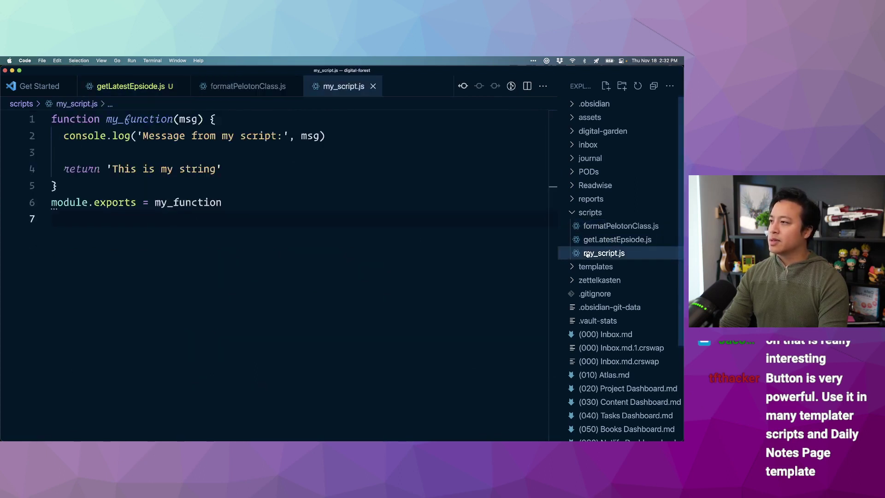
click(221, 203)
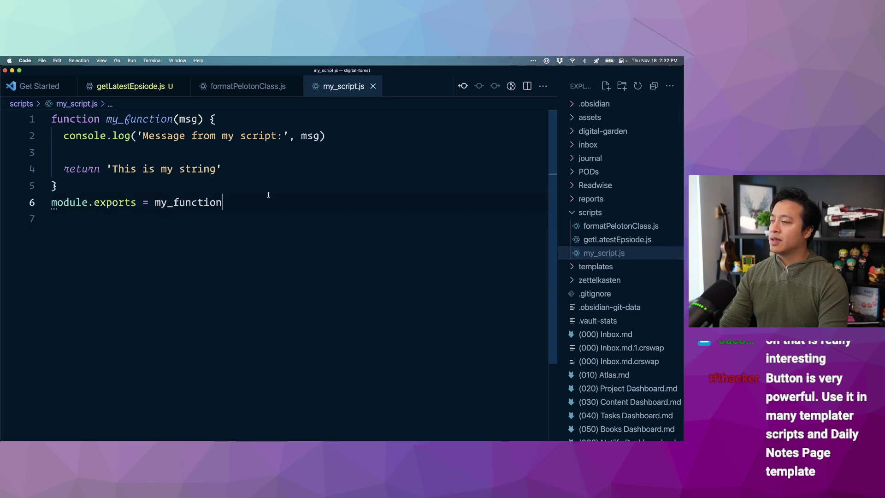
click(627, 239)
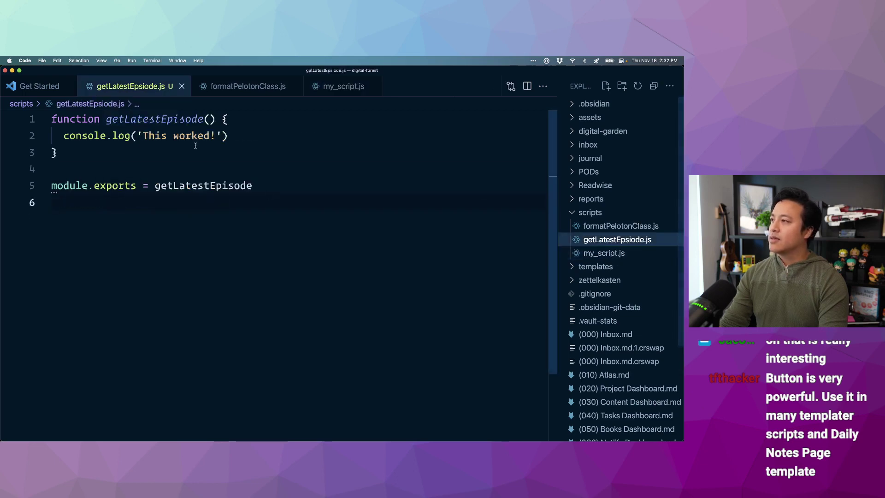
click(257, 133)
key(Down)
key(Down)
key(Down)
key(Down)
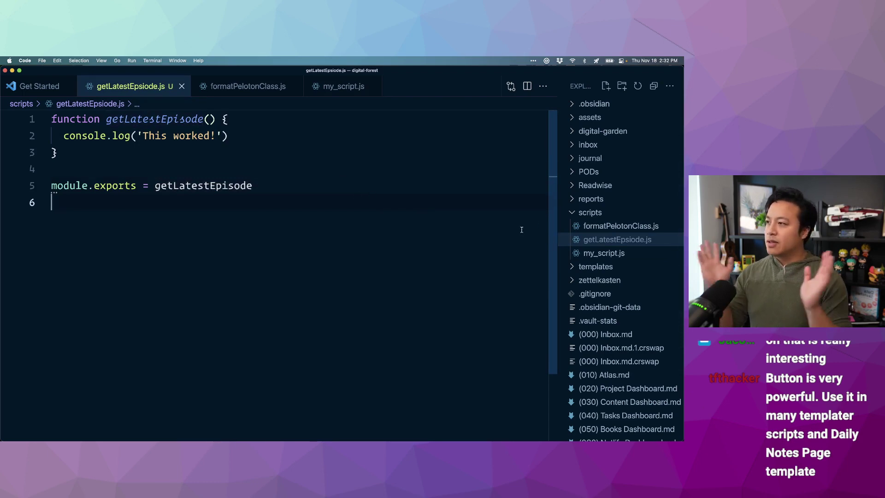
click(599, 253)
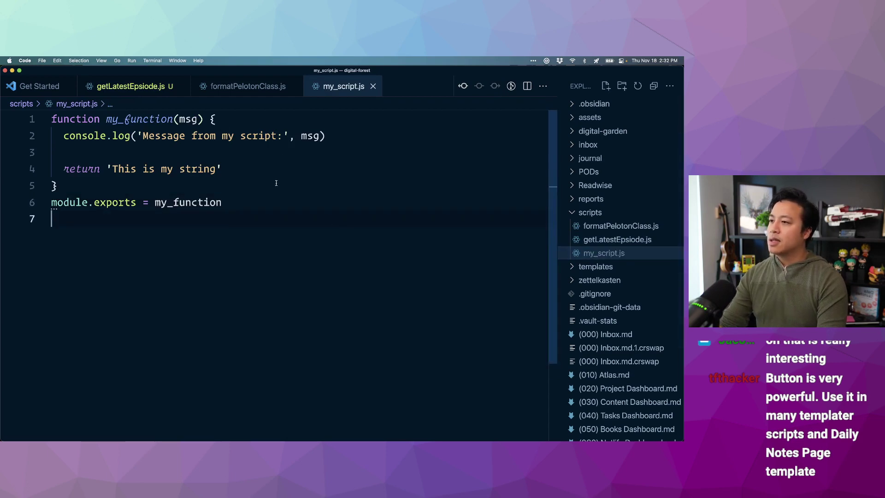
Consult Templater's script user function docs in Chrome, and make console.log in my_script.js output only app, saving the file.
key(super+Tab)
scroll(427, 256, down, 8)
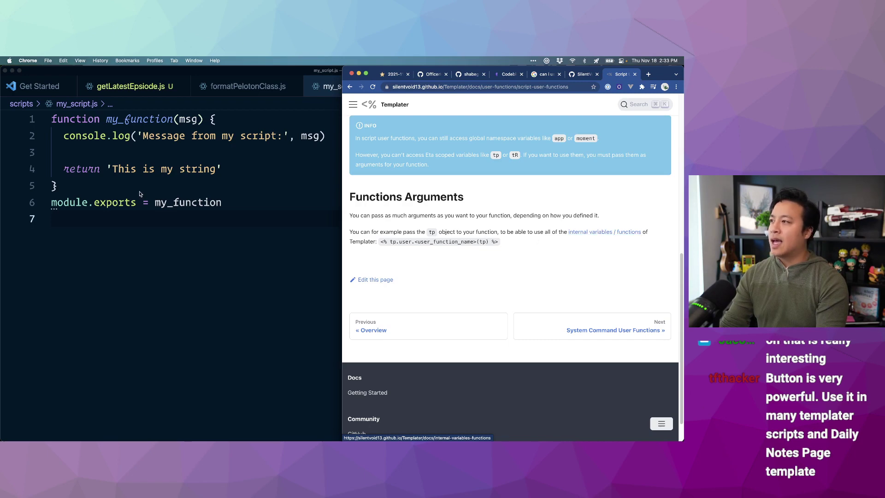
click(286, 186)
click(348, 138)
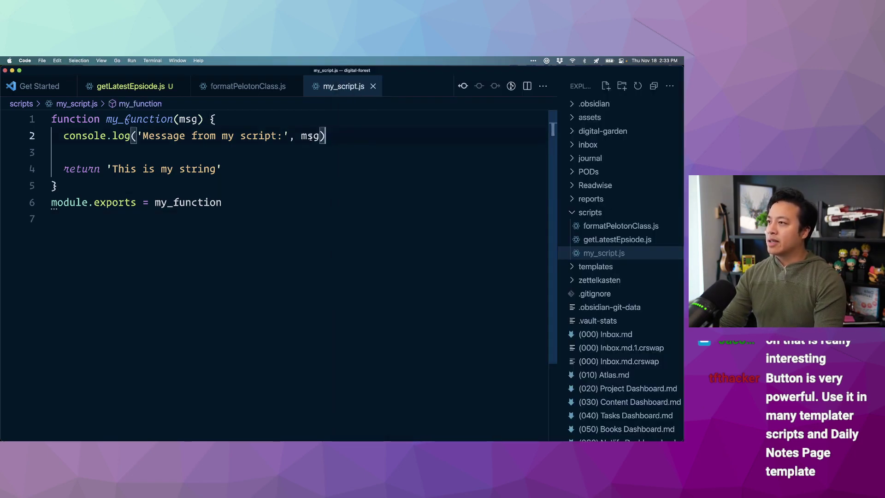
drag(319, 135, 132, 136)
text(app)
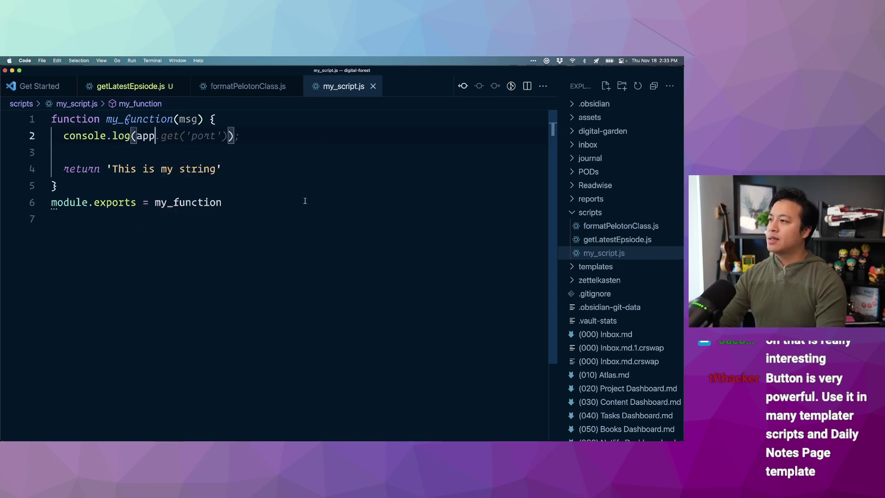
key(super+s)
Switch to Obsidian, run Templater's replace templates command on the Obsidian Buttons Plugin note, and undo the replacement in the note.
key(super+Tab)
key(super+Tab)
key(super+Tab)
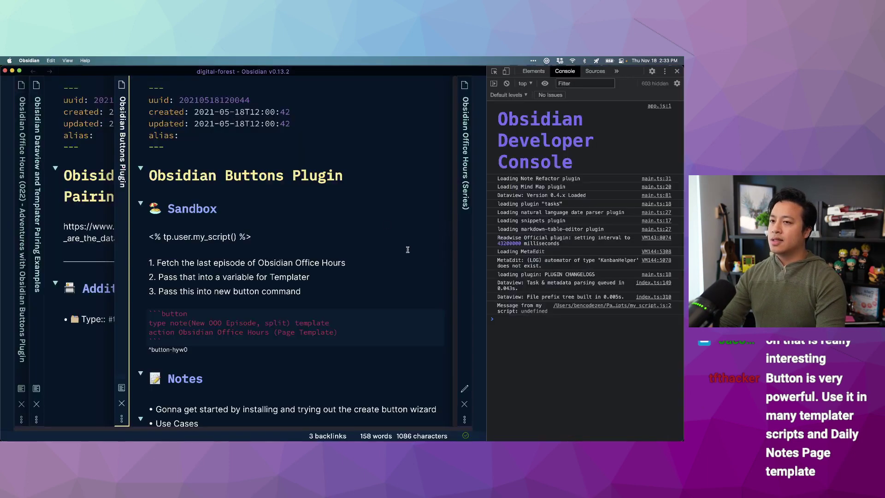
key(super+p)
text(replace)
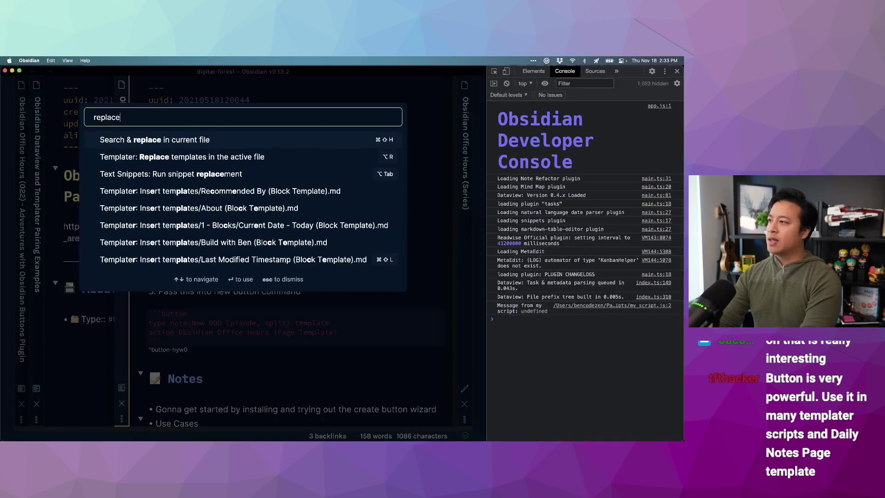
key(Return)
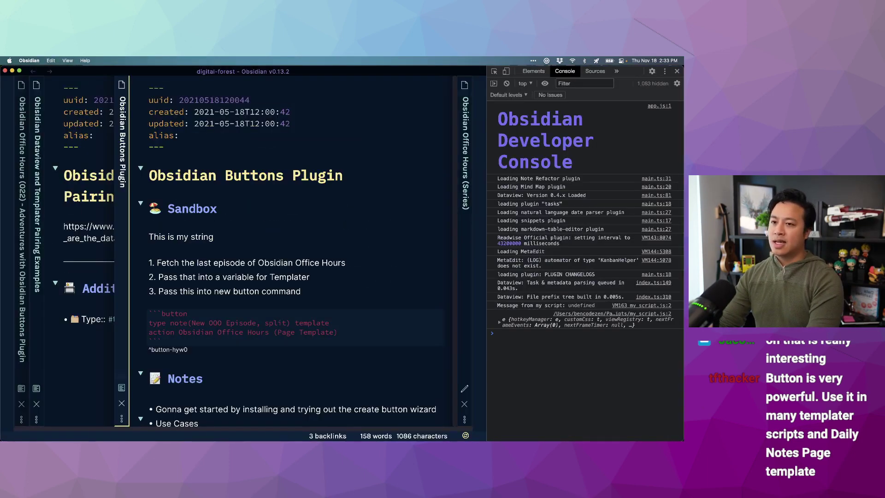
click(355, 218)
key(super+z)
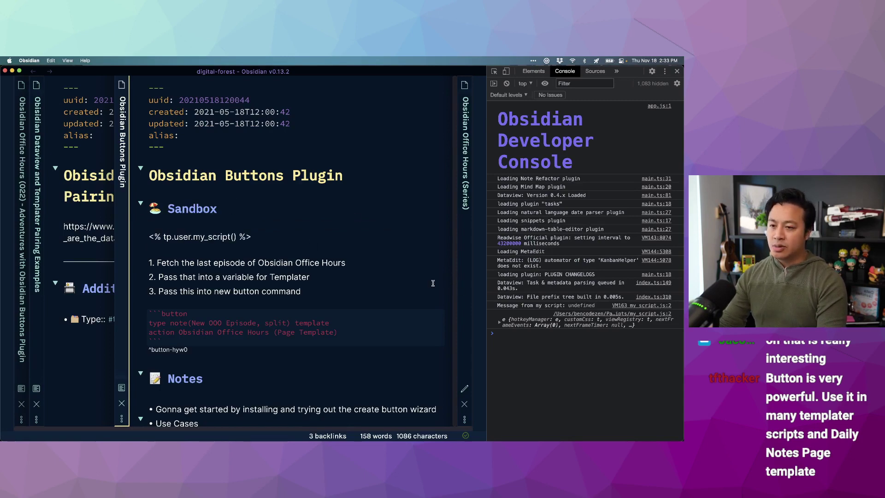
Expand the logged app object in the developer console and examine its plugins, including the dataview plugin's app property.
click(500, 323)
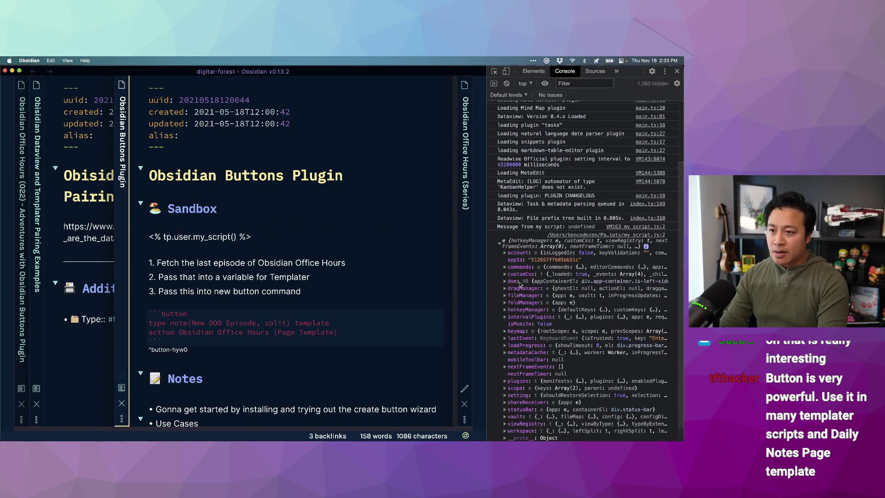
scroll(520, 285, down, 1)
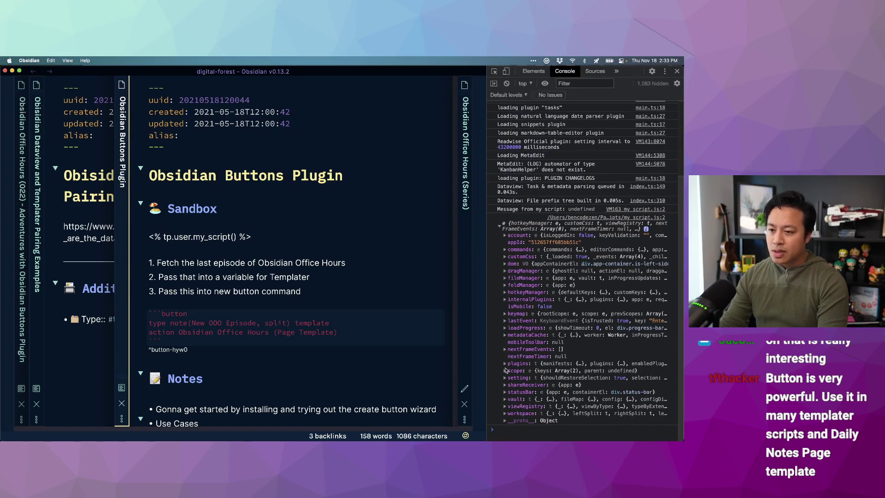
click(506, 370)
click(505, 360)
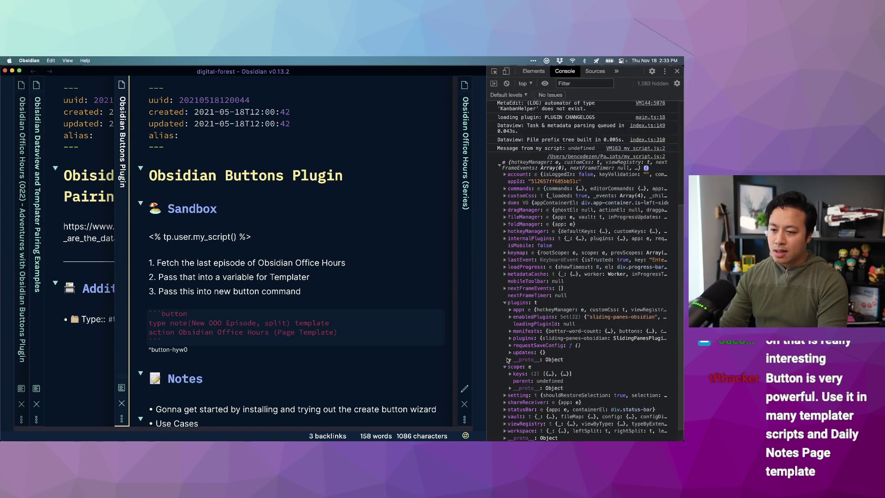
click(511, 304)
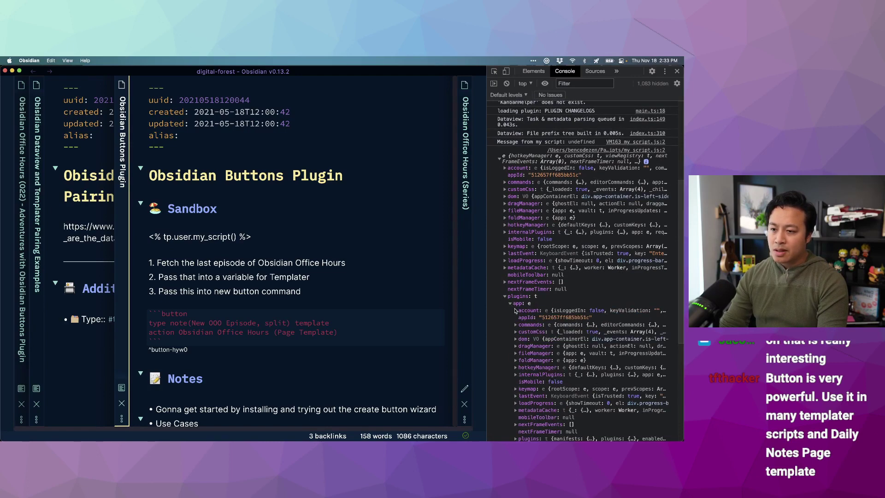
click(511, 303)
click(511, 332)
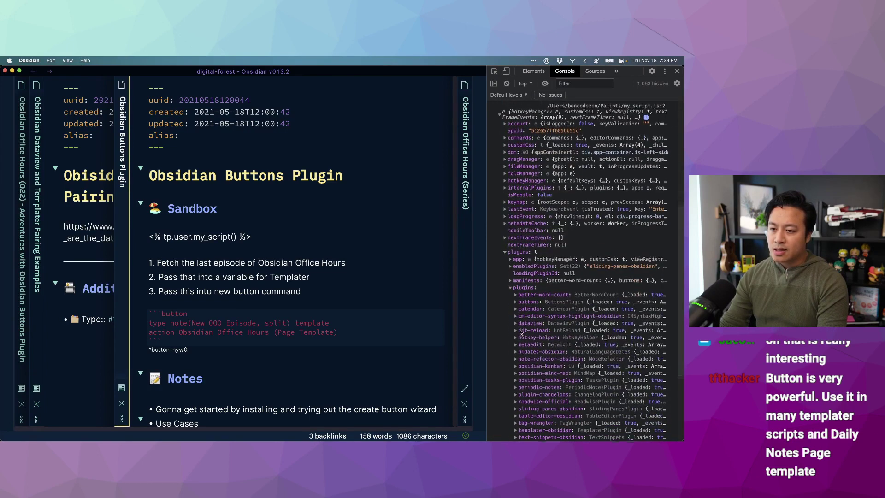
click(516, 312)
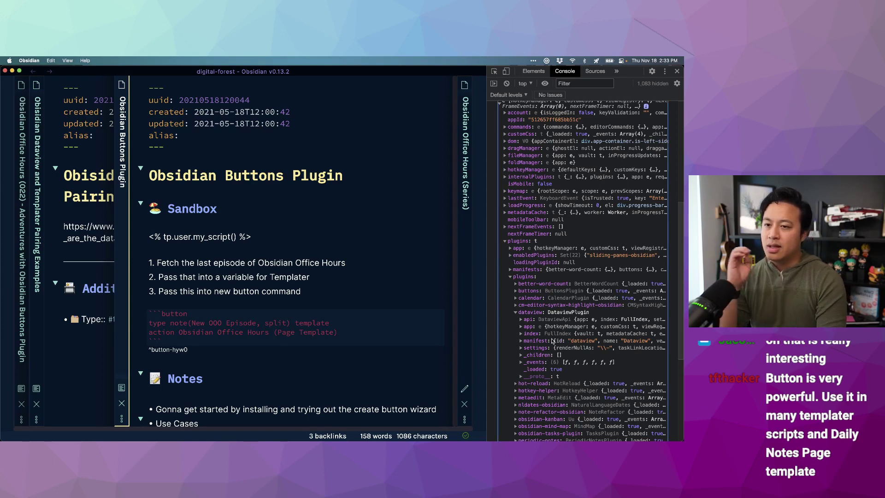
click(521, 326)
scroll(533, 336, down, 5)
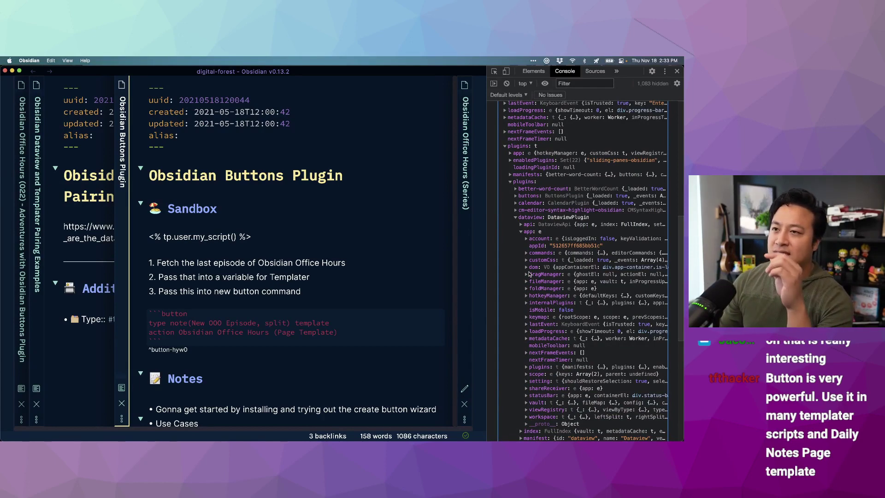
Switch to Chrome, revisit the Templater docs and GitHub repository, and close the Google search about using Dataview in Templater.
key(super+Tab)
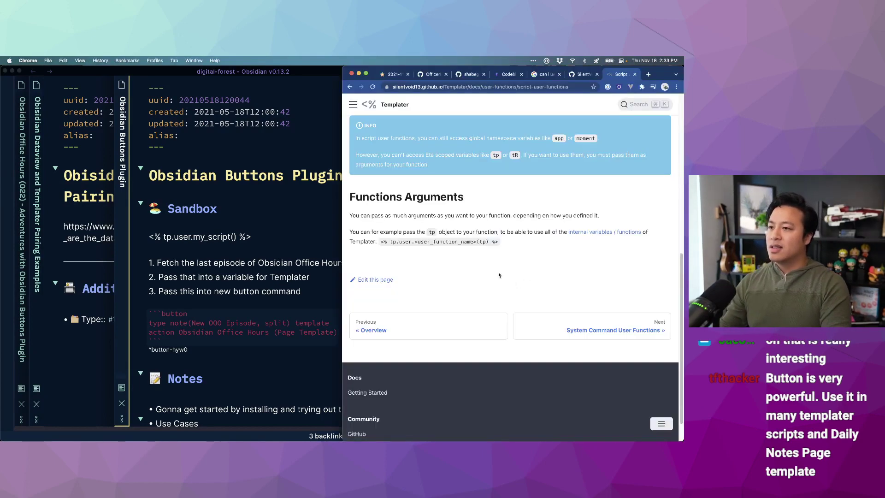
scroll(471, 241, up, 6)
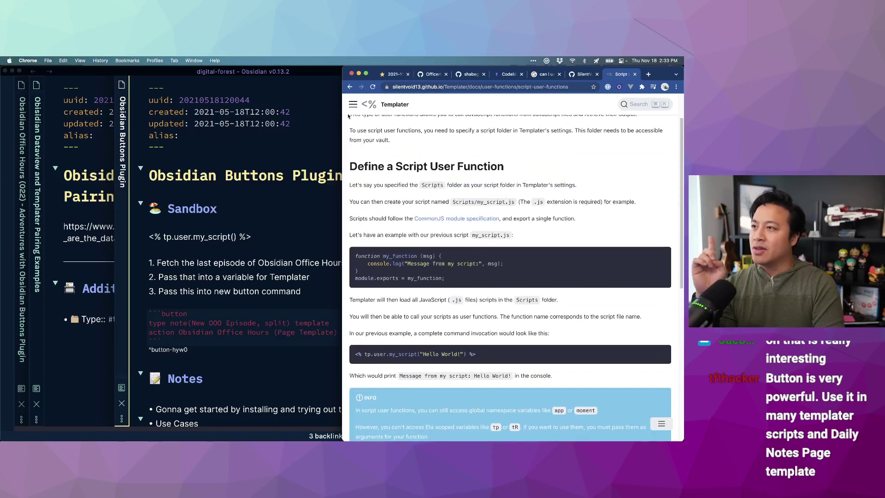
click(584, 75)
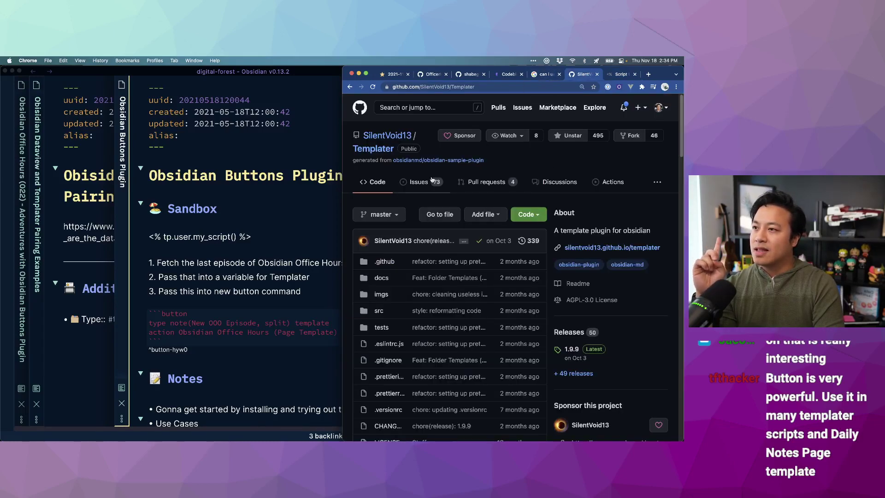
click(548, 75)
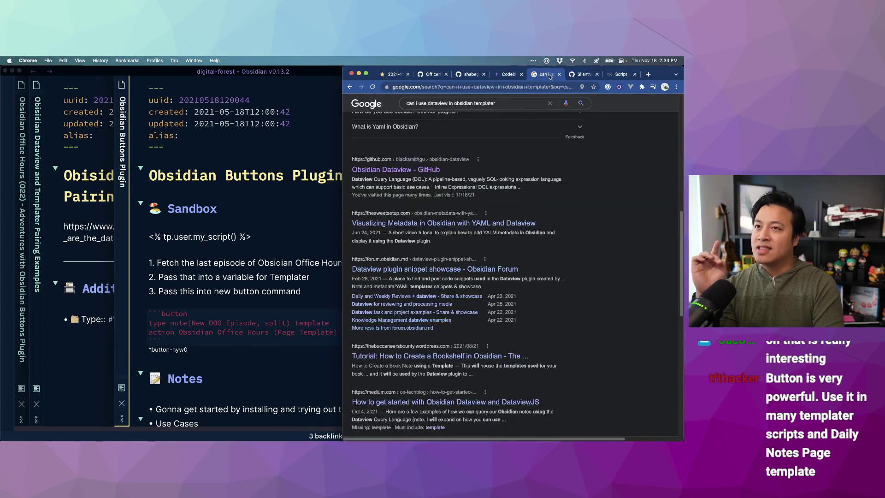
click(559, 74)
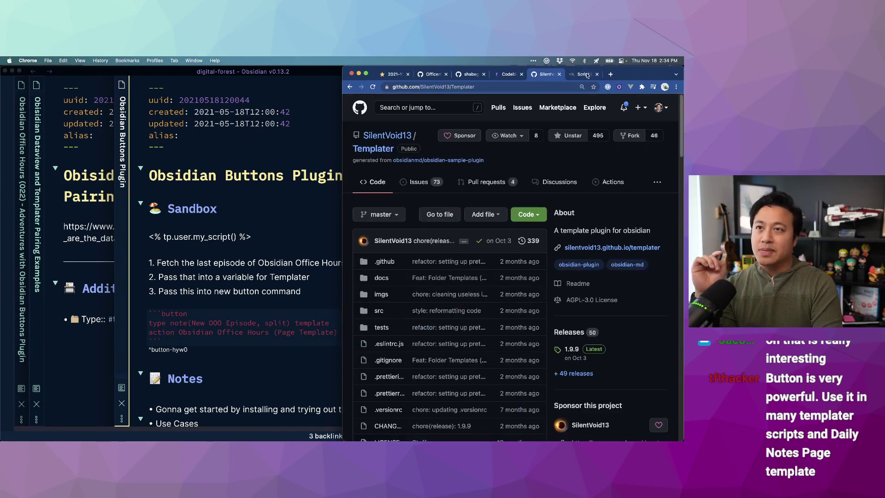
Return to Templater's Script User Functions documentation and maximize the Chrome window.
click(582, 74)
click(354, 105)
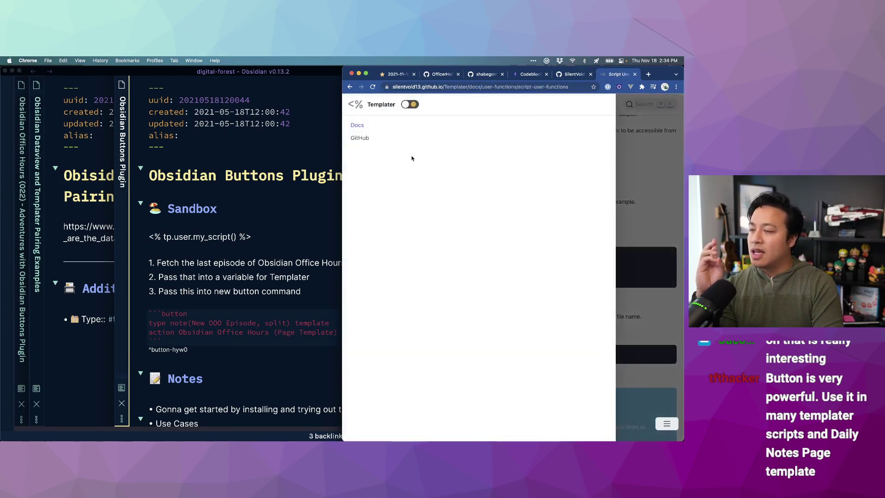
click(620, 264)
key(ctrl+alt+Return)
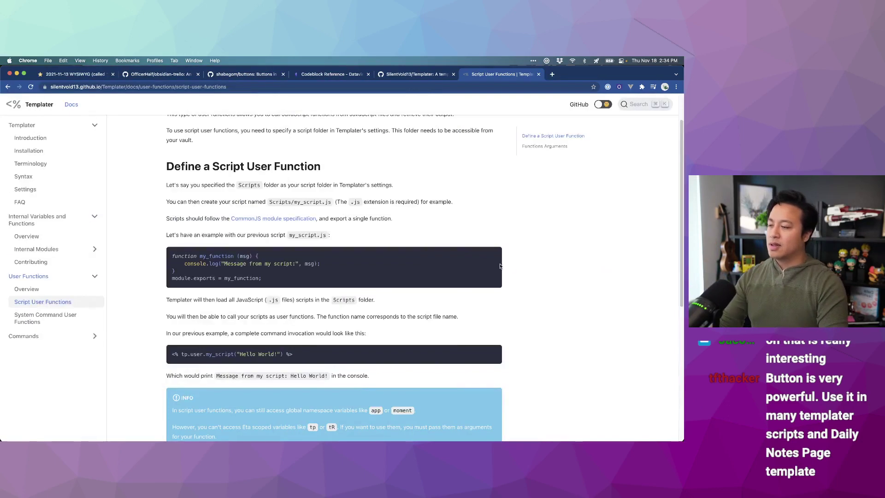
Search Google for the Obsidian Dataview docs in a new tab and open the Dataview GitHub Pages site.
key(super+t)
text(obis)
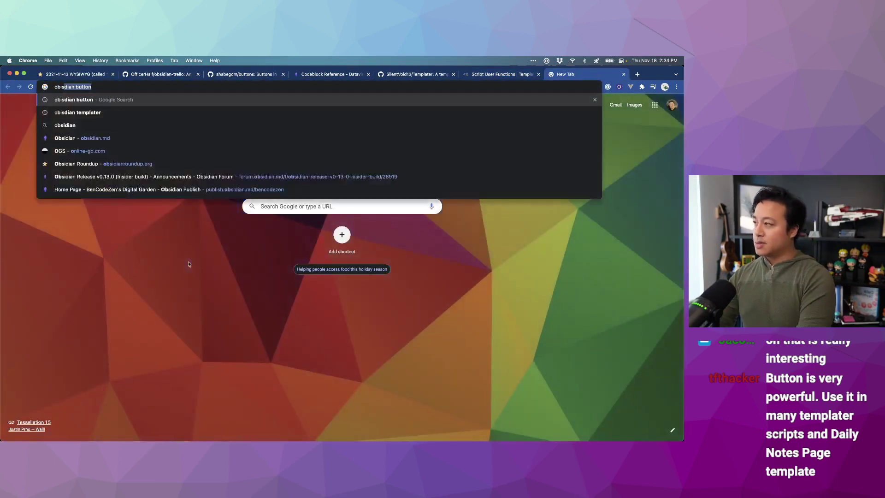
text(dian dataview docs)
key(Return)
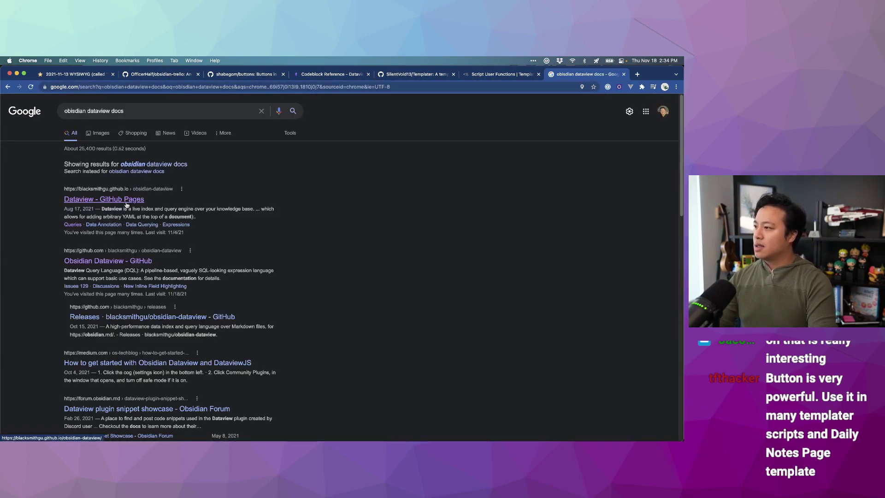
click(129, 200)
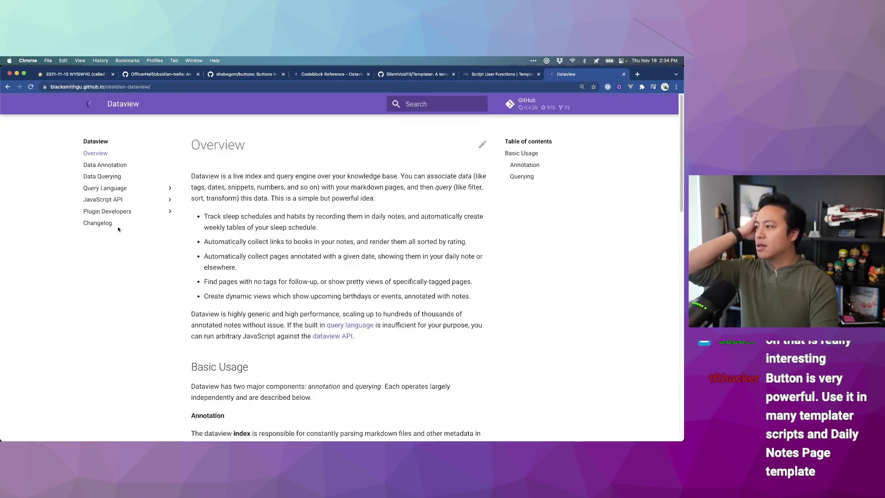
Open the Developing Against Dataview page for plugin developers and read how to access the Dataview API programmatically.
click(124, 212)
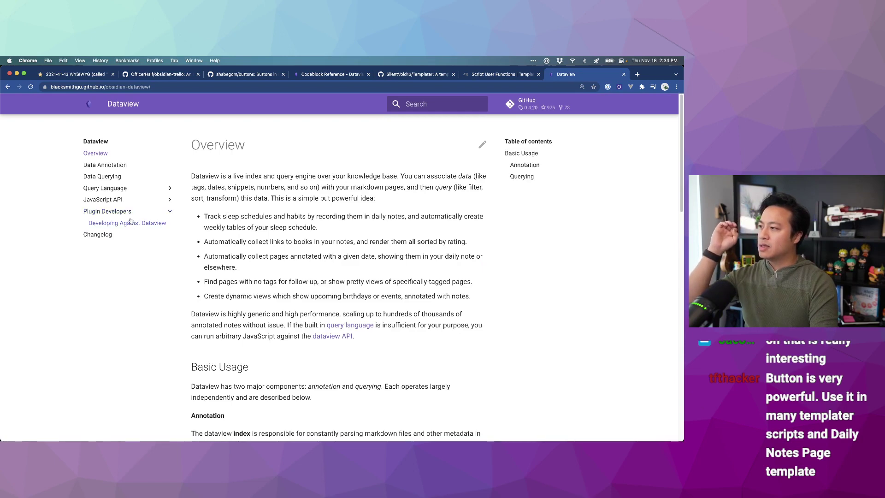
click(131, 223)
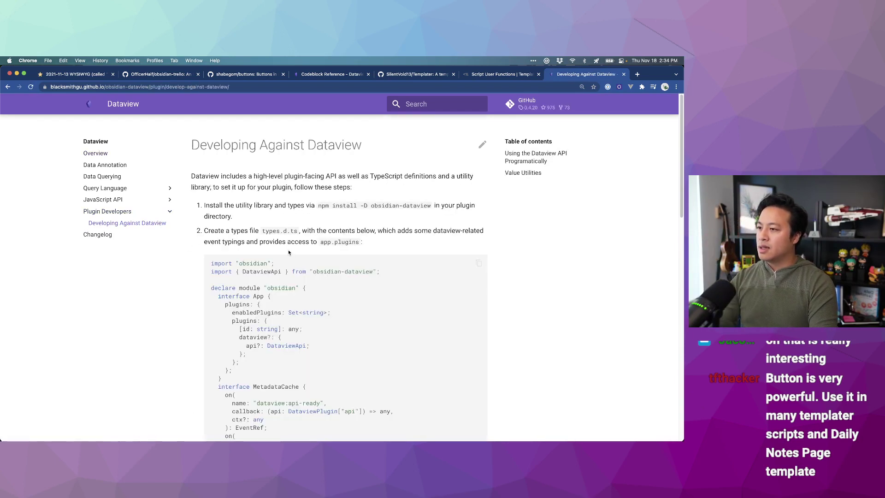
scroll(289, 252, down, 10)
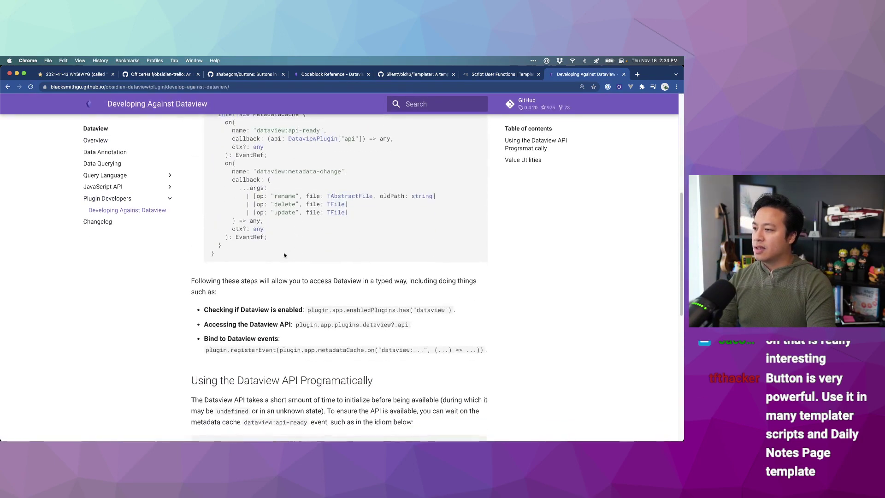
scroll(285, 255, down, 10)
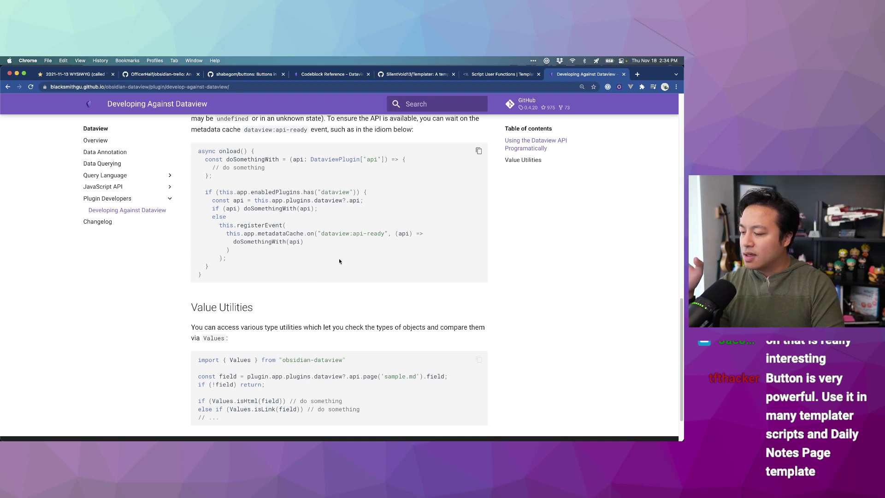
scroll(339, 276, down, 1)
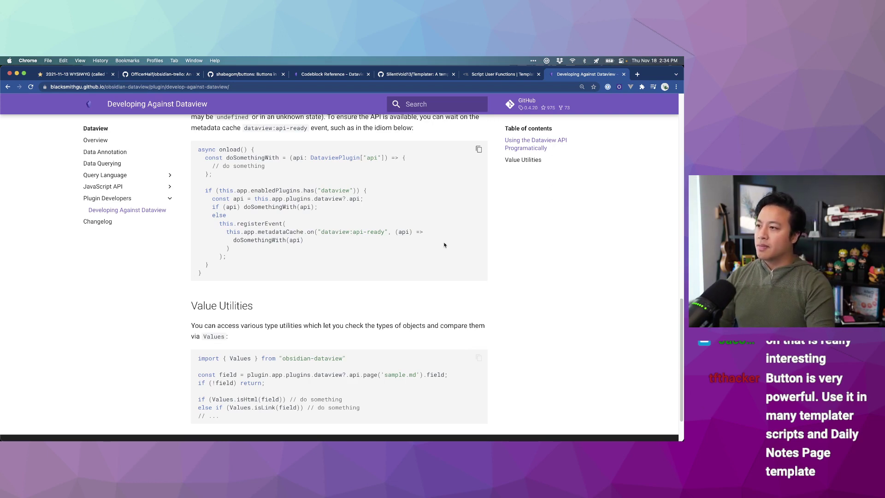
key(super+Tab)
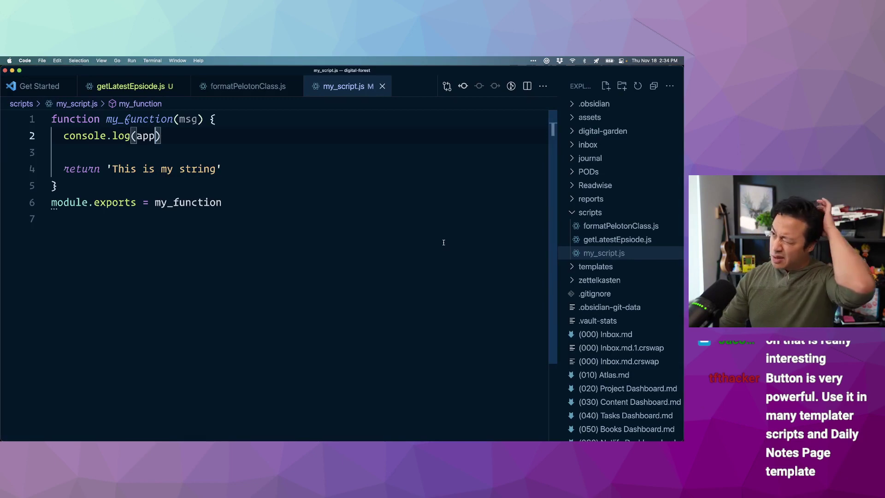
key(super+p)
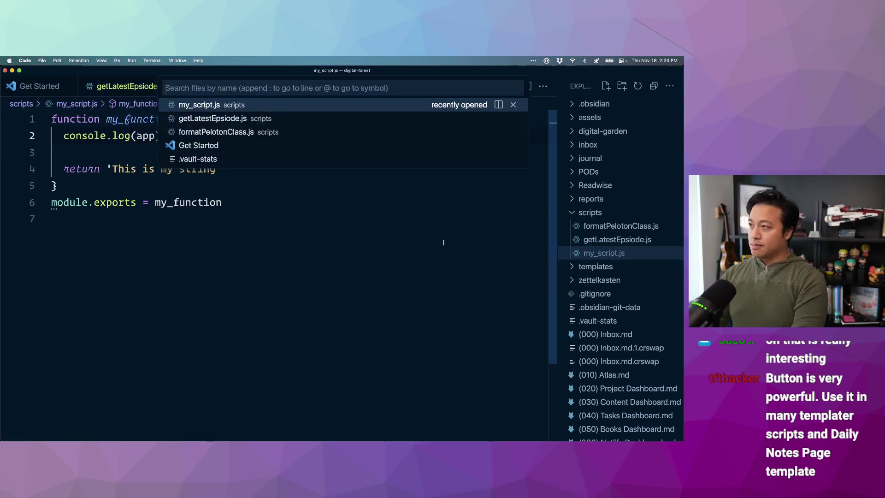
key(super+o)
key(Escape)
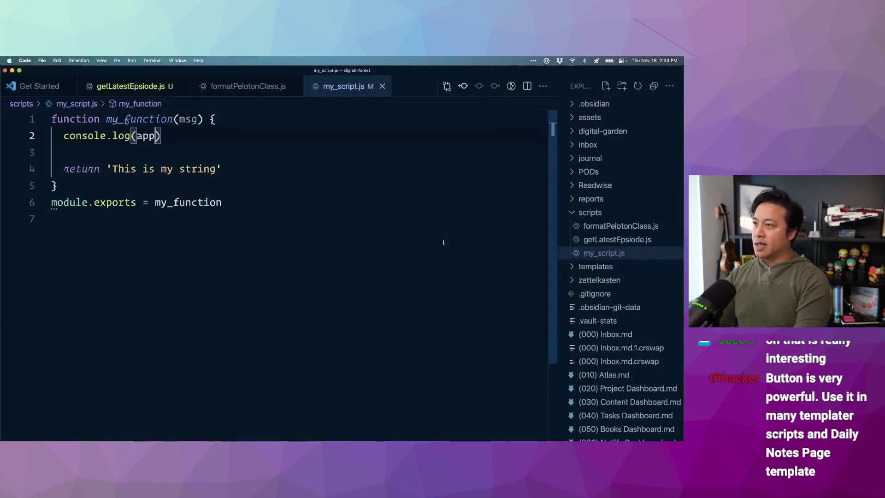
key(super+o)
key(Escape)
Switch to Obsidian and open the Obsidian Office Hours (Series) note in a new pane.
key(super+Tab)
key(super+p)
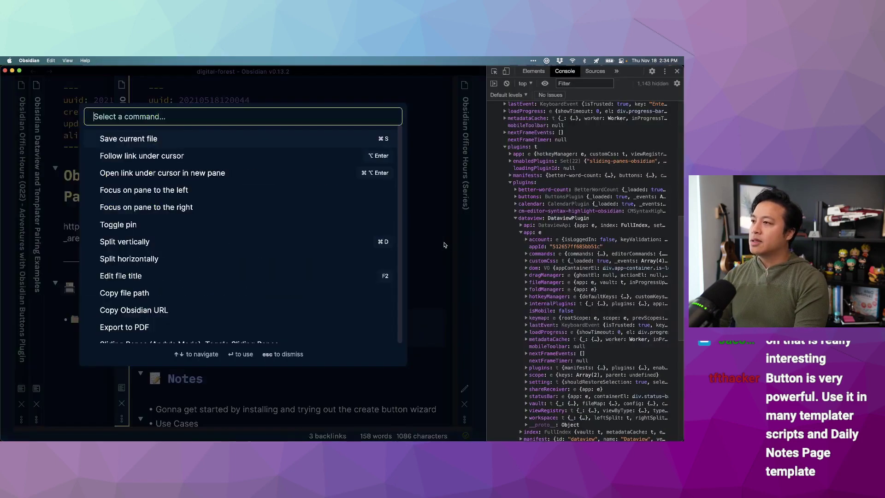
key(super+o)
text(obsidian office h)
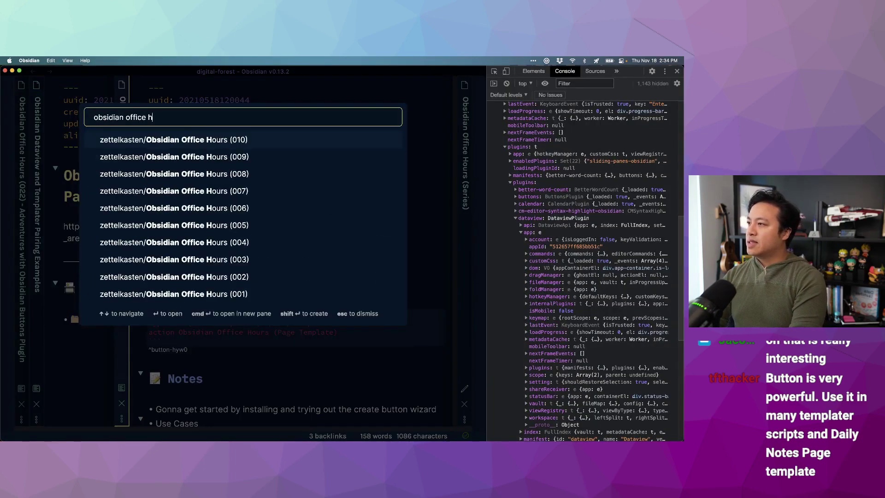
text(ours 02)
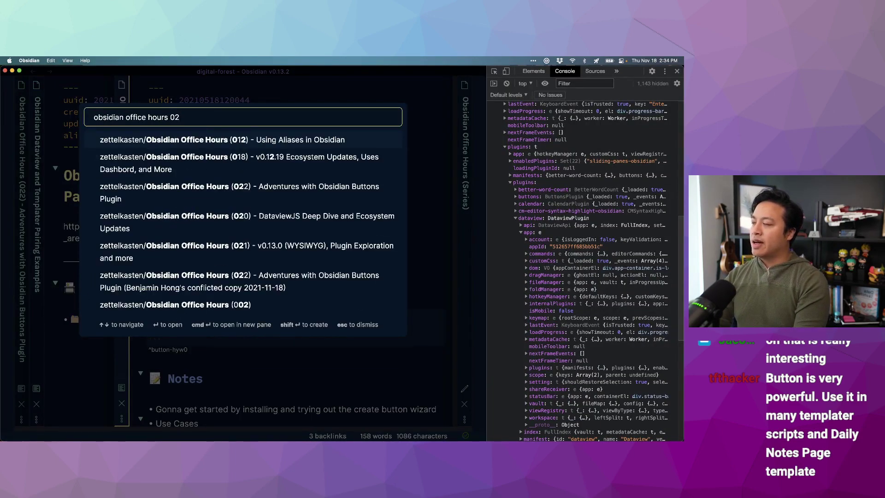
key(BackSpace)
key(BackSpace)
text(series)
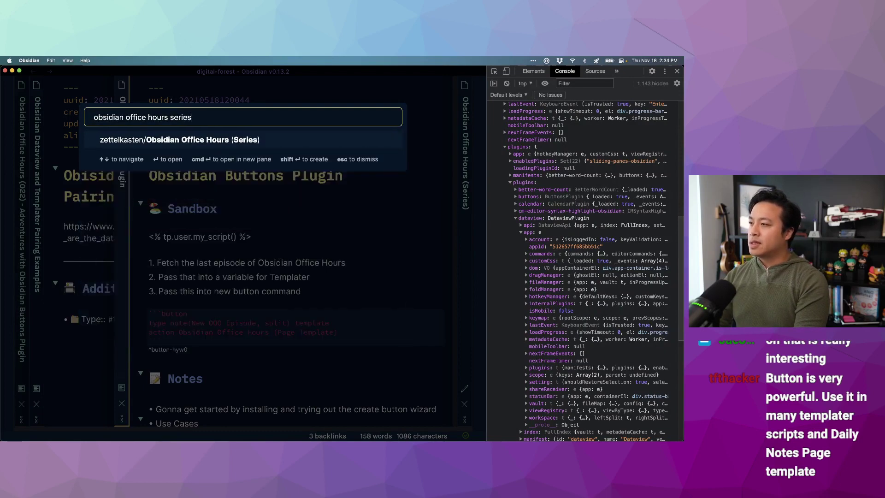
key(super+Return)
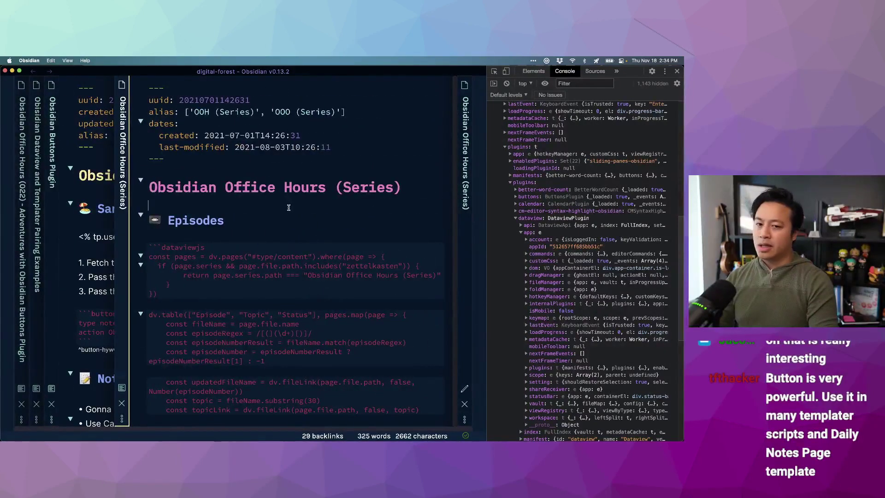
Copy the const pages query from the dataviewjs block under Episodes.
scroll(312, 241, down, 3)
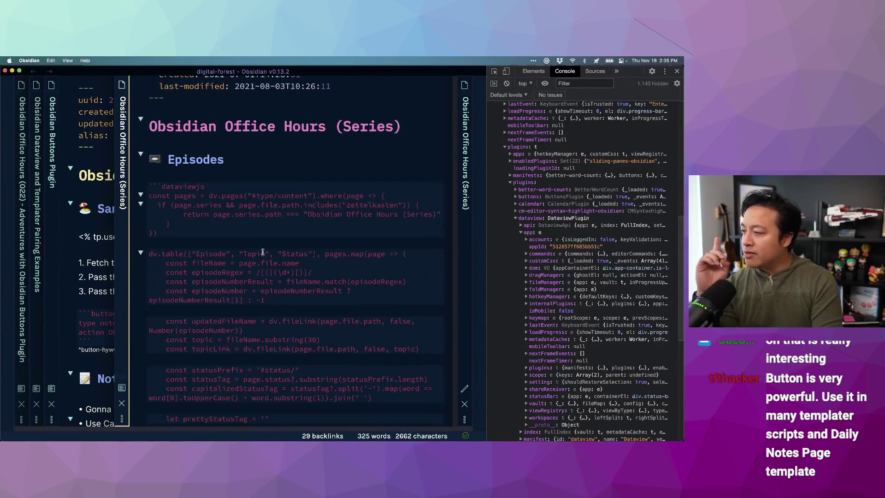
drag(217, 196, 139, 197)
key(super+c)
Switch to VS Code, paste the pages query at the start of my_function in my_script.js, and remove the blank line above it.
key(super+Tab)
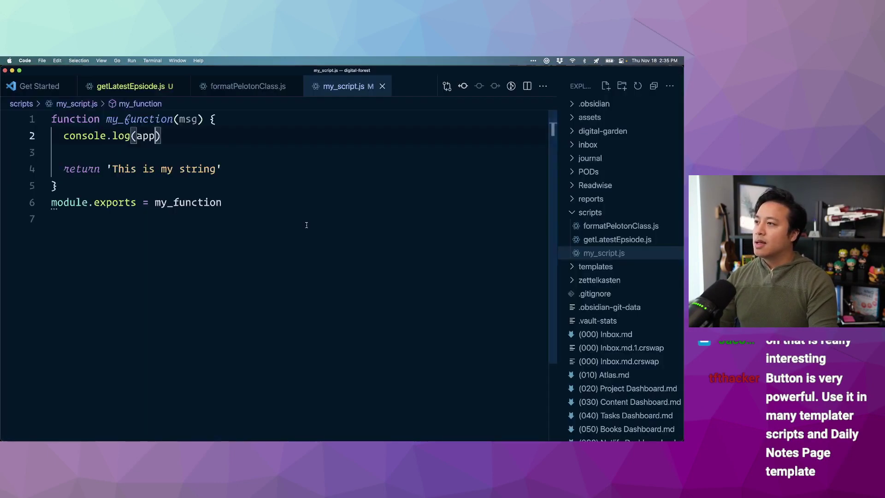
click(179, 146)
click(236, 119)
key(Return)
key(super+v)
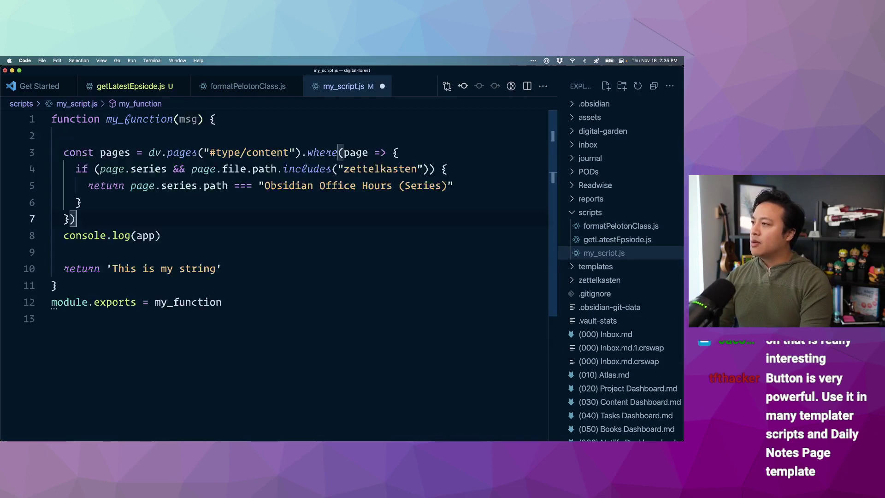
scroll(234, 117, down, 2)
scroll(235, 117, up, 2)
click(234, 118)
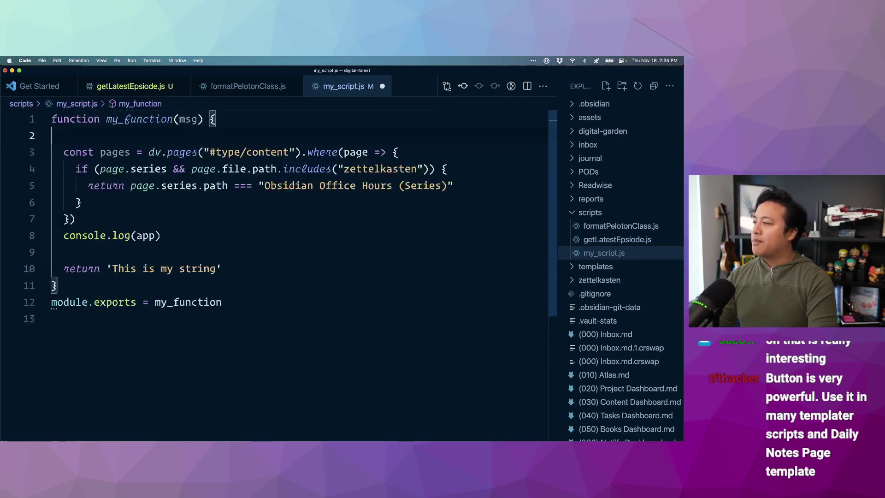
Prefix dv.pages with "app." in the pages query and snap the VS Code window to half the screen beside Obsidian's console.
click(150, 135)
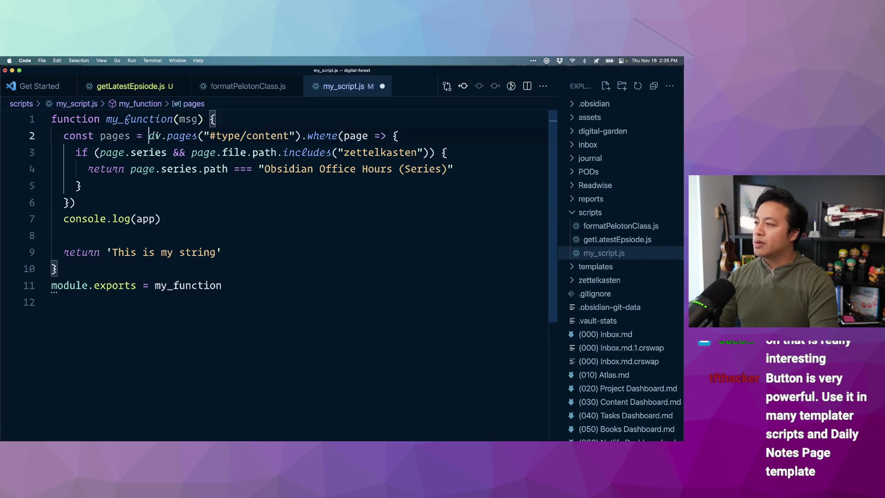
text(app.)
key(ctrl+alt+Left)
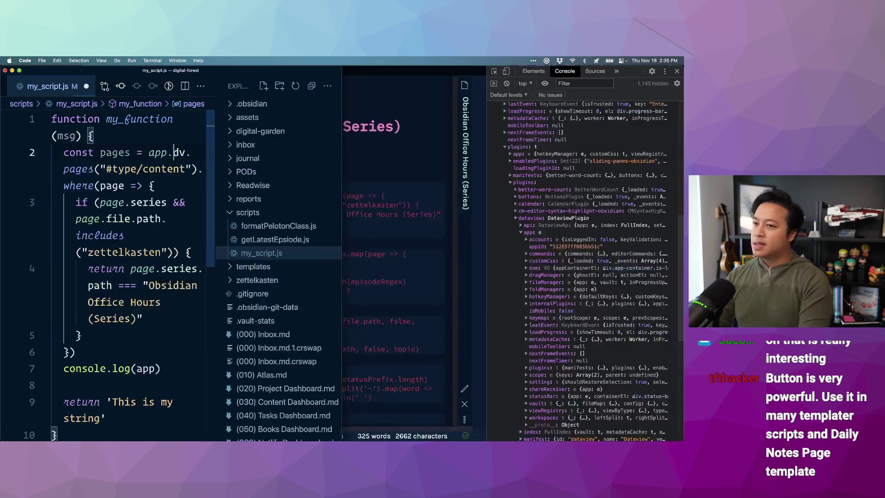
Examine the logged app object in Obsidian's console to trace the nested path from plugins to Dataview's api.
scroll(172, 162, down, 3)
scroll(172, 162, up, 2)
scroll(172, 162, up, 1)
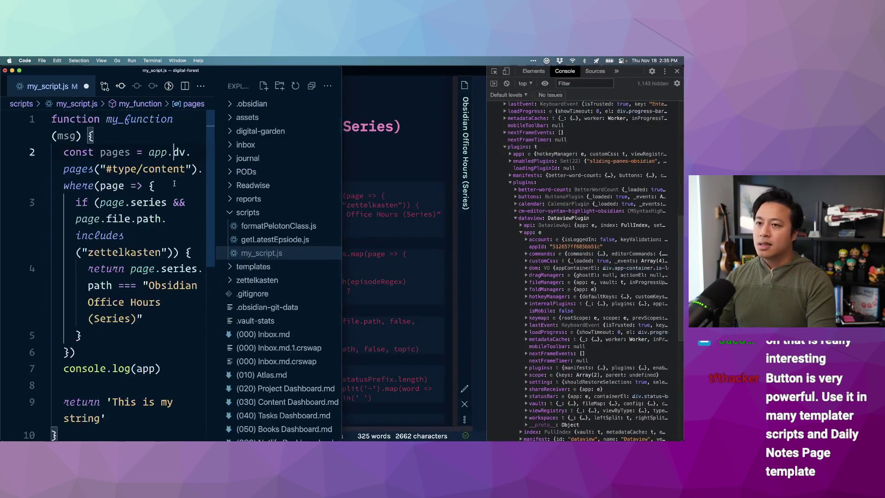
scroll(548, 255, up, 3)
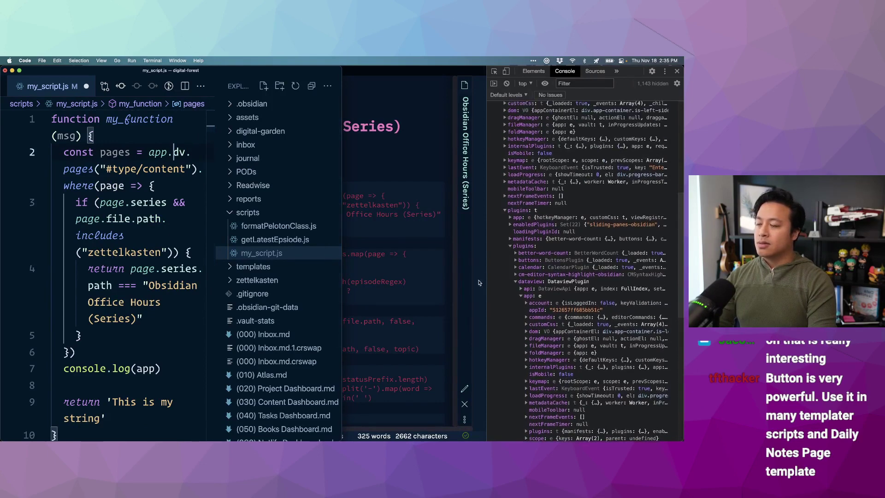
key(super+Tab)
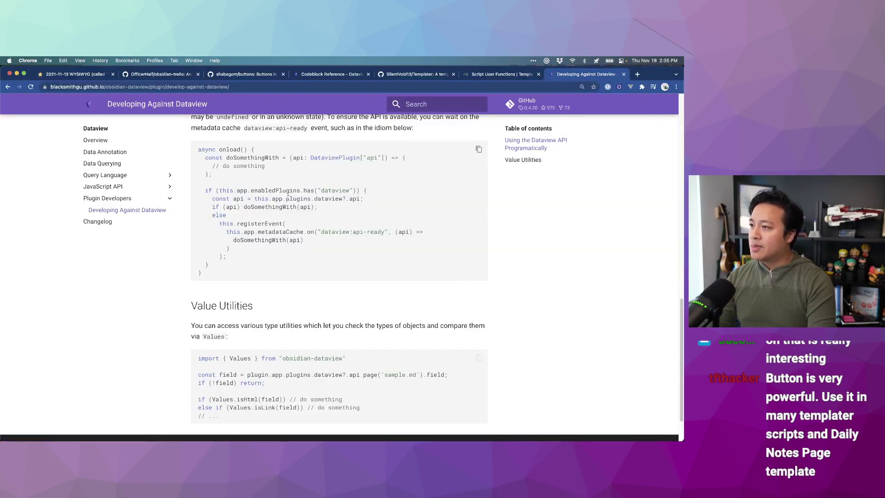
key(super+Tab)
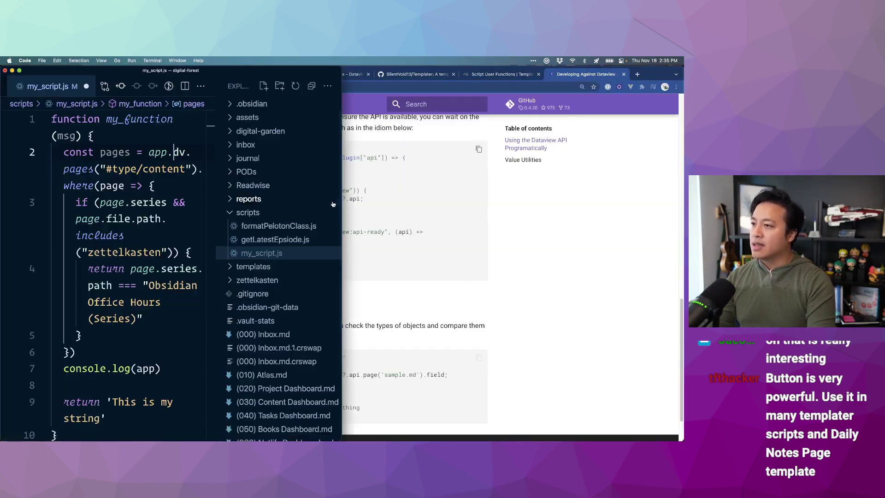
key(super+Tab)
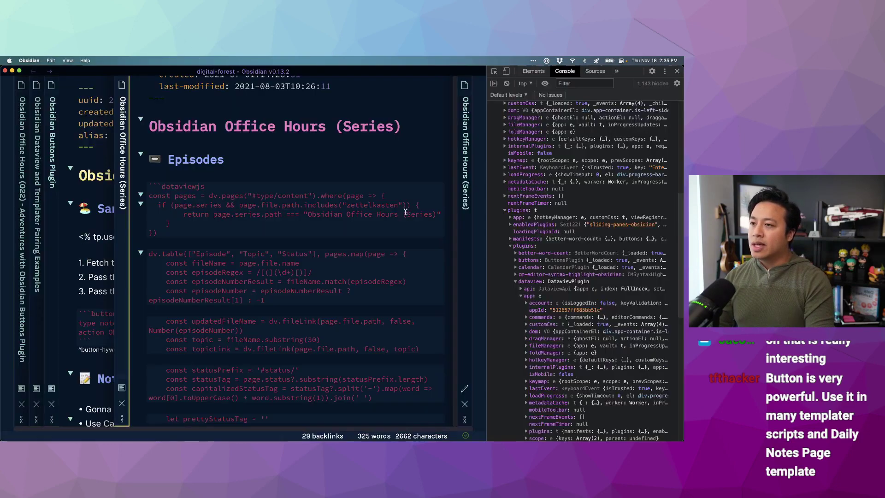
key(super+Tab)
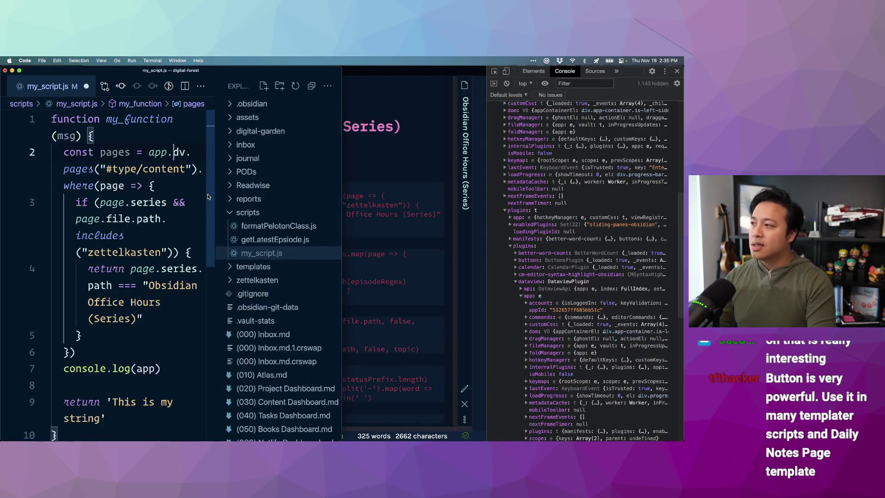
scroll(492, 234, up, 10)
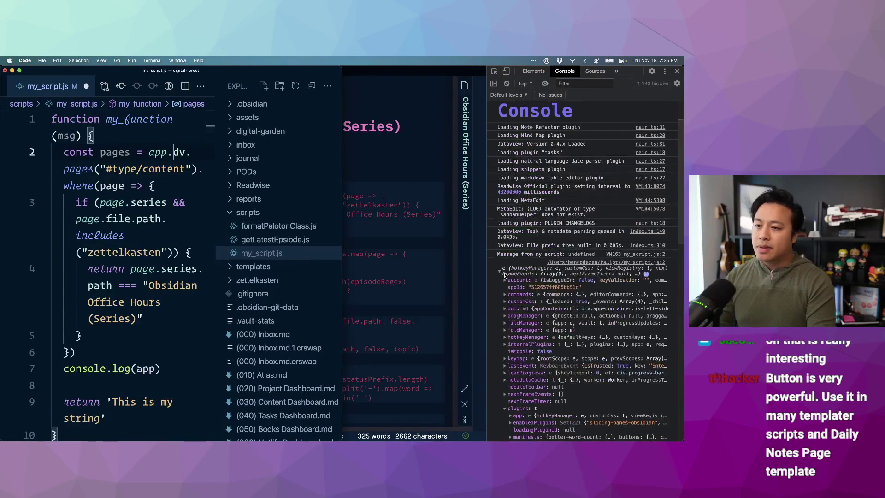
key(super+Tab)
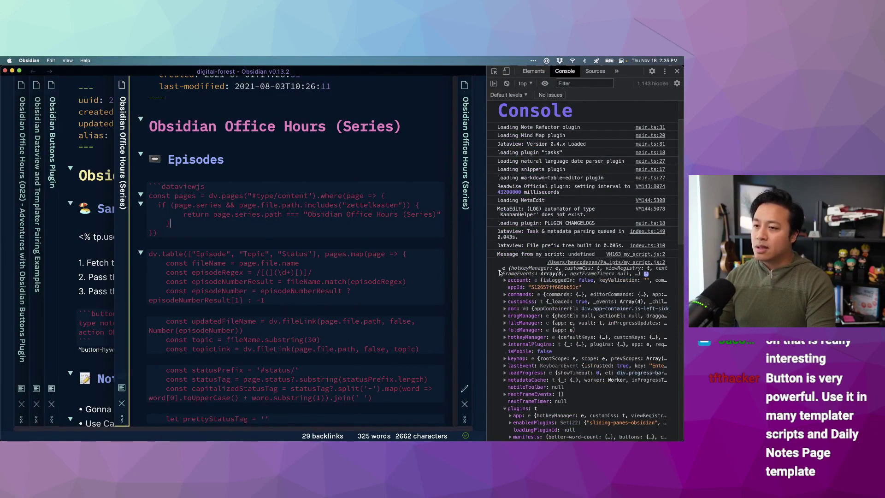
key(super+Tab)
key(super+Tab)
scroll(510, 287, down, 3)
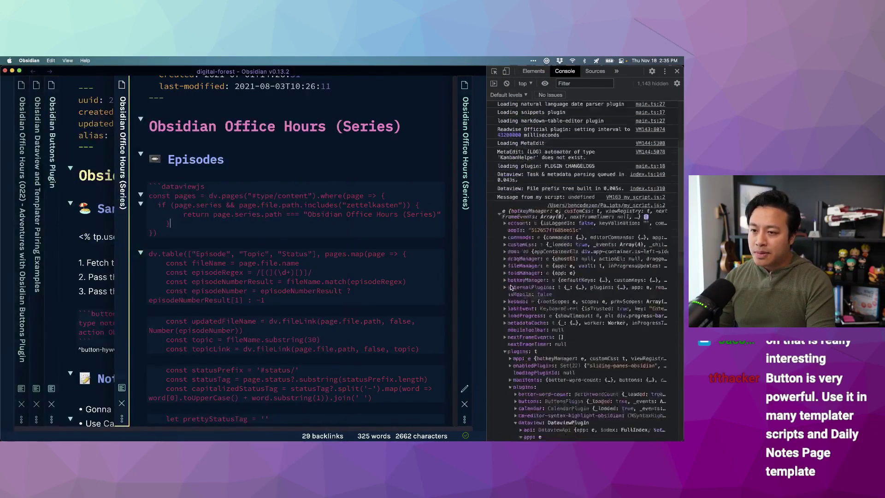
scroll(510, 287, down, 1)
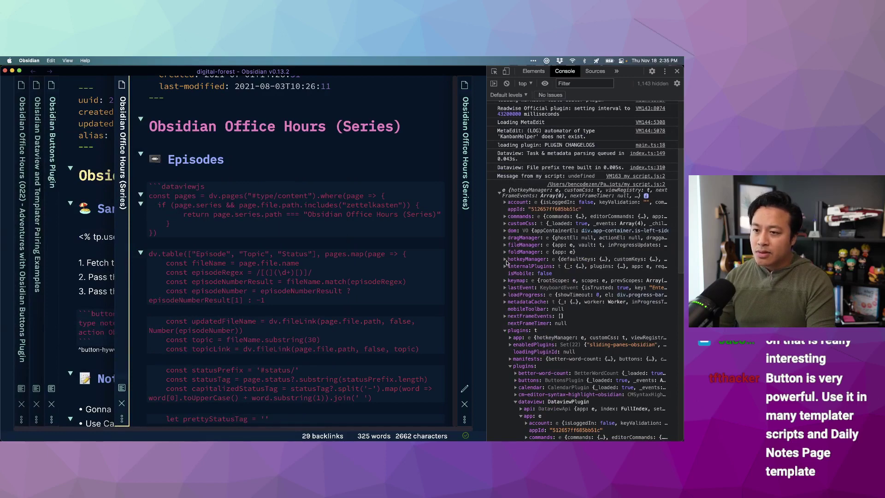
scroll(529, 317, down, 2)
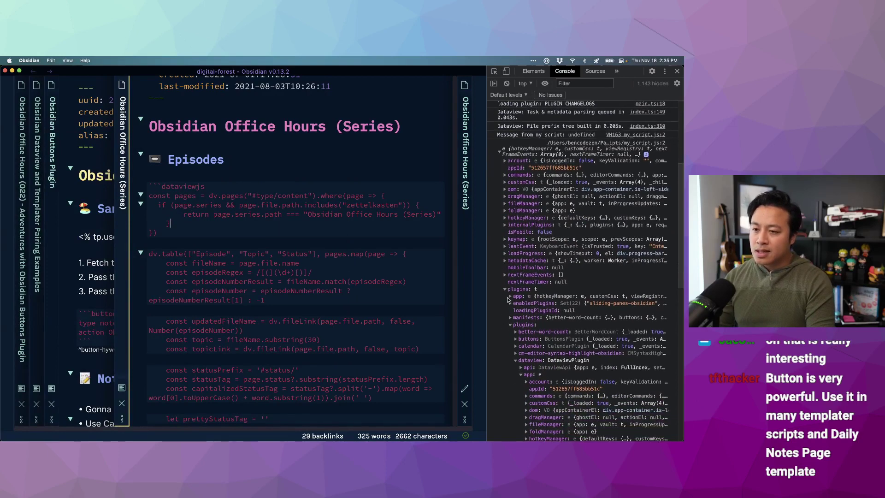
scroll(508, 300, down, 2)
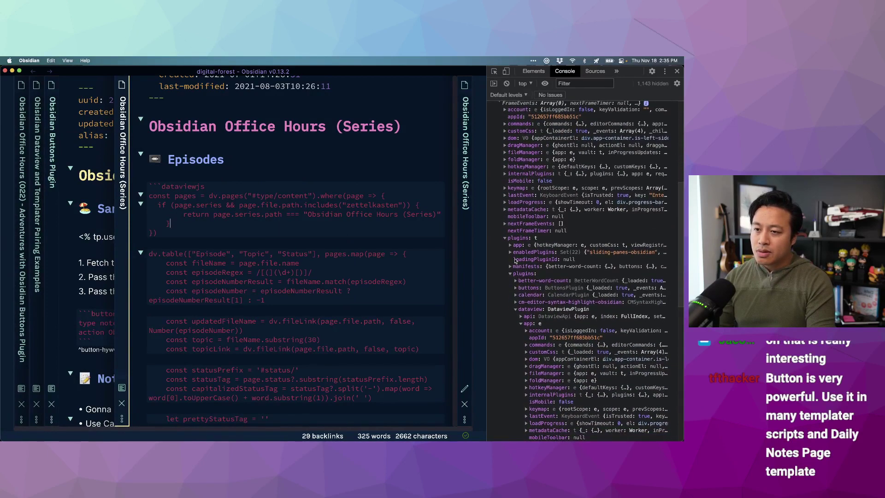
scroll(526, 263, down, 3)
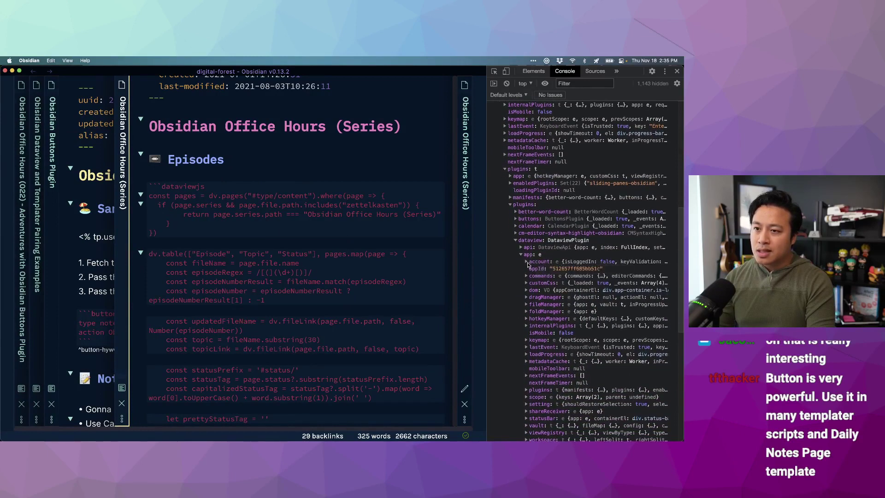
Switch to VS Code, replace dv with plugins.plugins.dataview.api after app. in the pages query, and save my_script.js.
key(super+Tab)
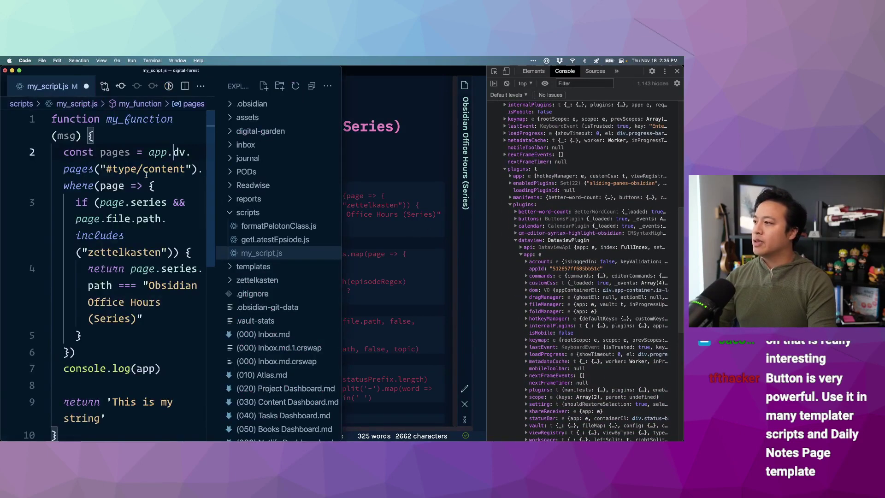
click(167, 161)
click(174, 152)
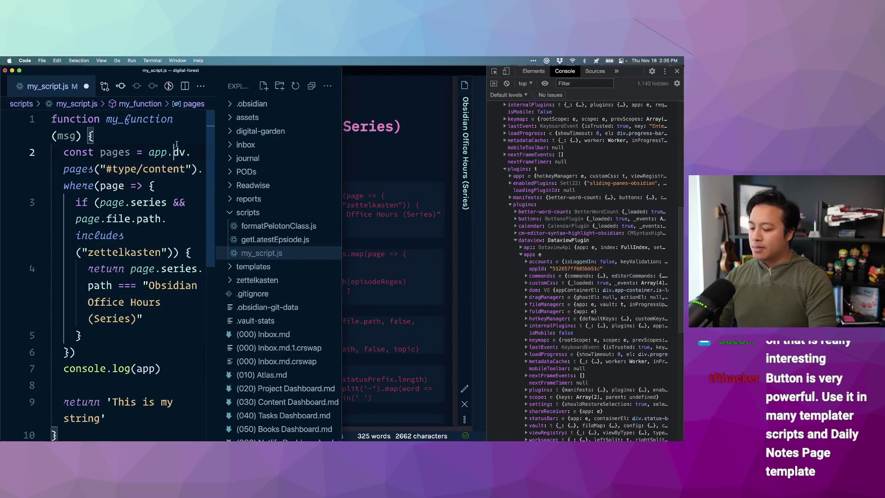
text(plugins.plugins.)
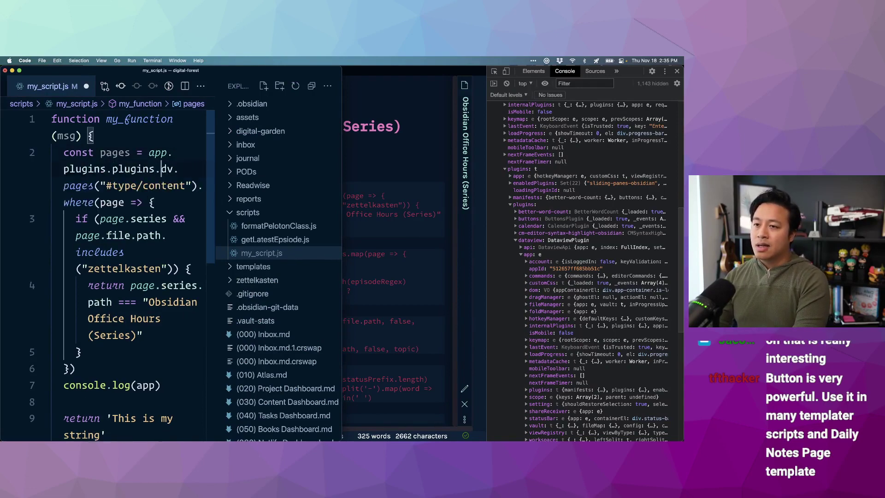
text(daav)
key(Tab)
text(.api)
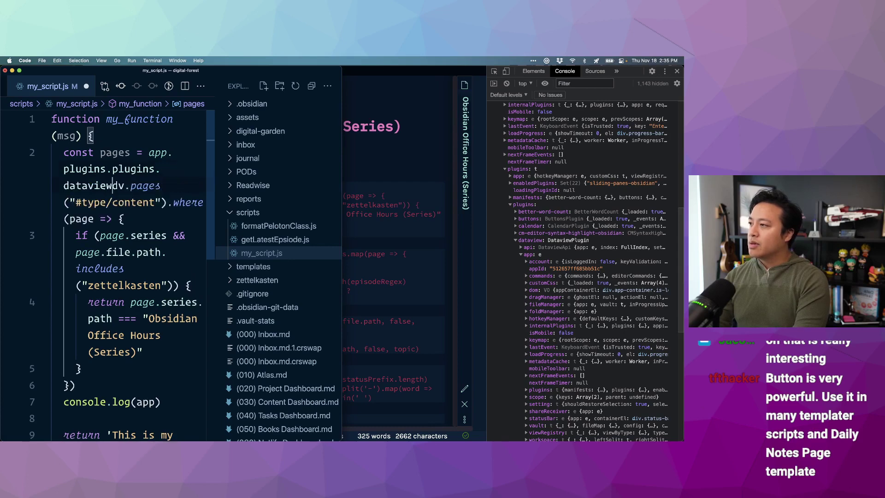
key(Delete)
key(Delete)
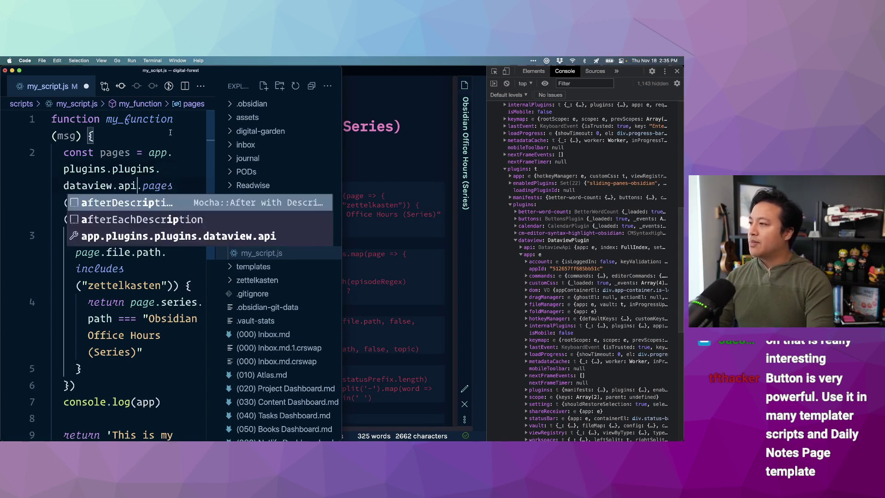
key(Escape)
key(super+s)
Maximize the VS Code window so the reformatted pages query fits without wrapping.
key(ctrl+alt+Return)
key(Down)
key(Down)
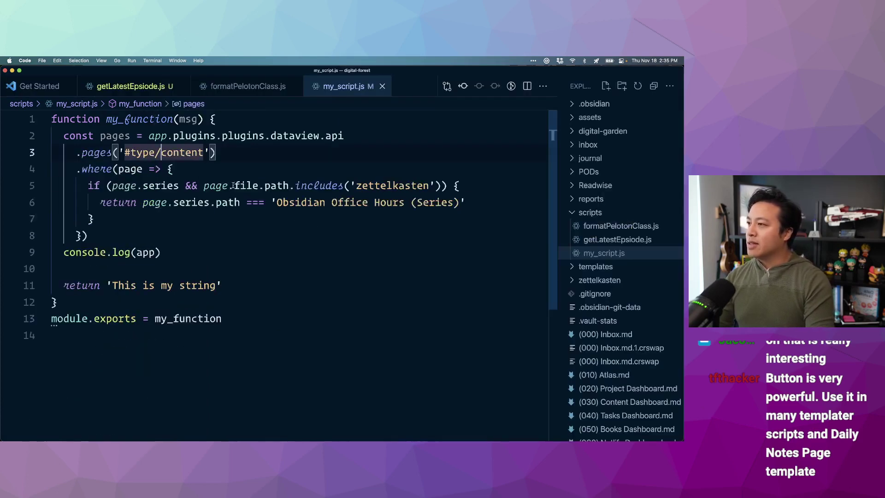
key(Down)
key(Down)
key(Up)
key(shift+Left)
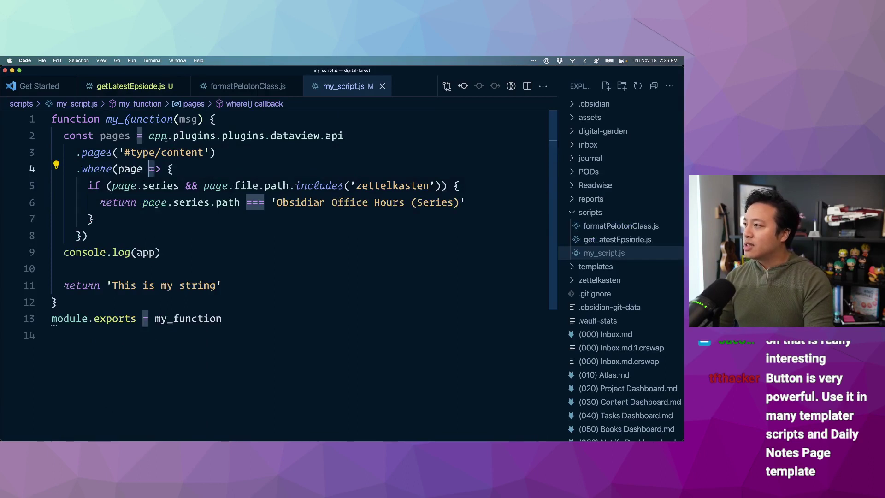
double_click(188, 120)
click(207, 219)
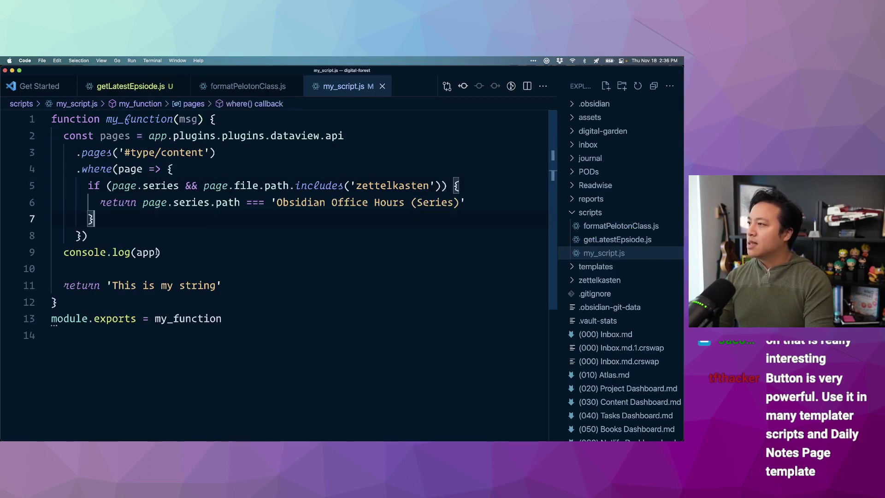
drag(159, 253, 53, 249)
key(BackSpace)
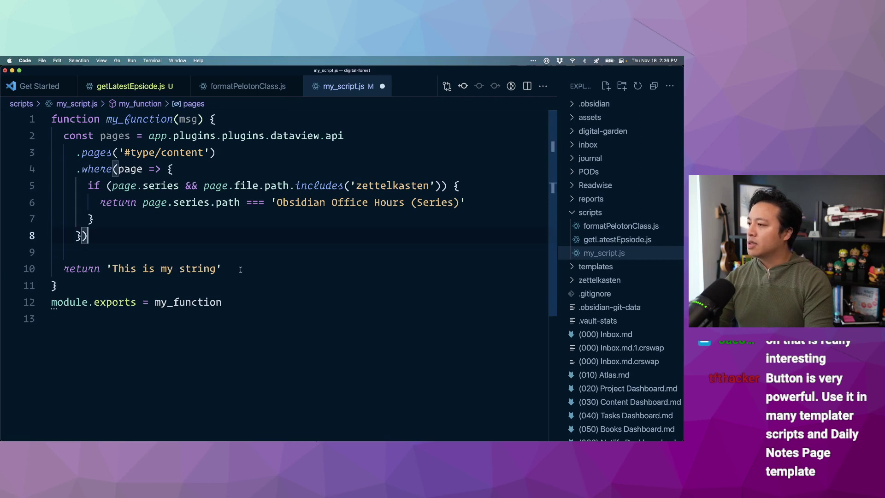
key(Return)
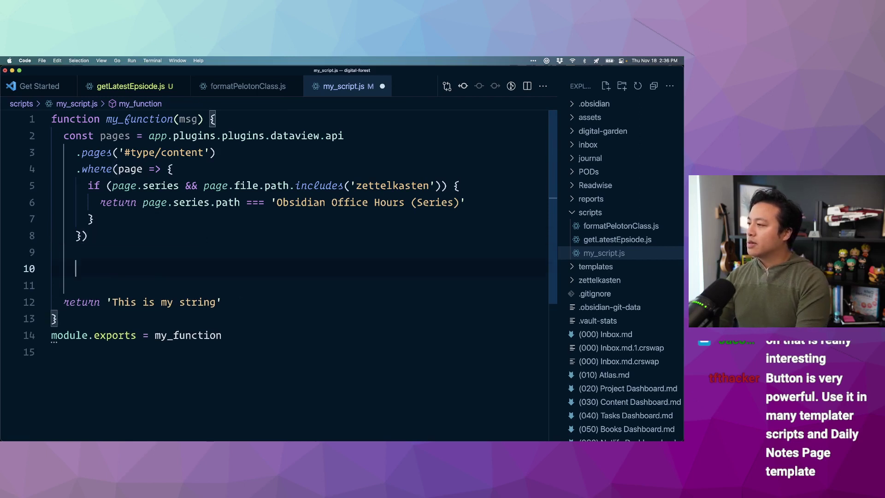
text(console.log(app))
Change the console.log argument below the query from app to pages.
click(198, 244)
double_click(148, 252)
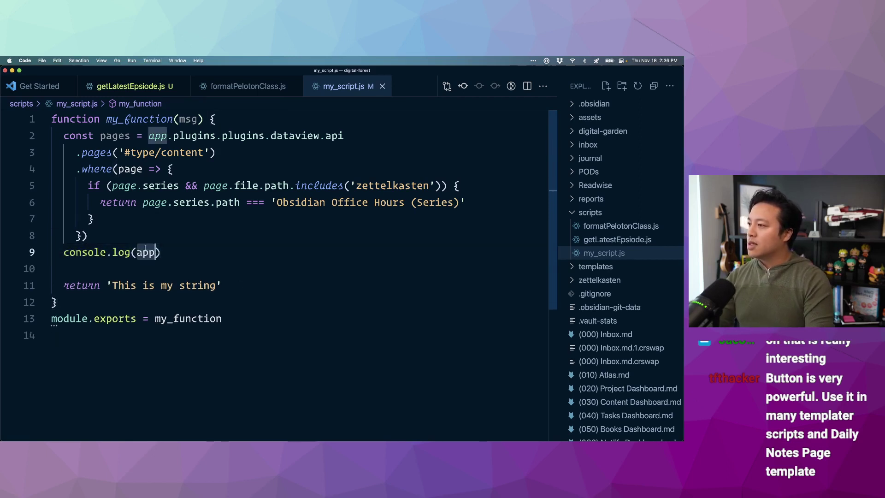
text(pages)
key(Escape)
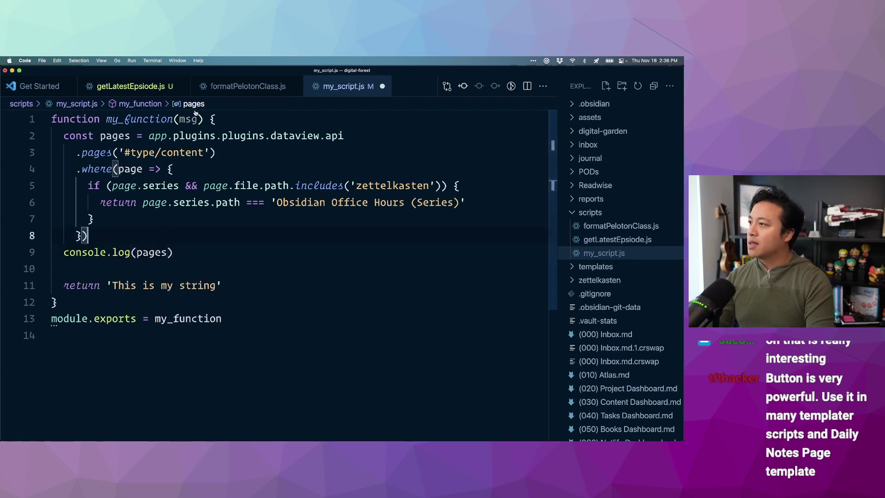
Remove the msg parameter from my_function and save my_script.js.
click(185, 119)
click(243, 283)
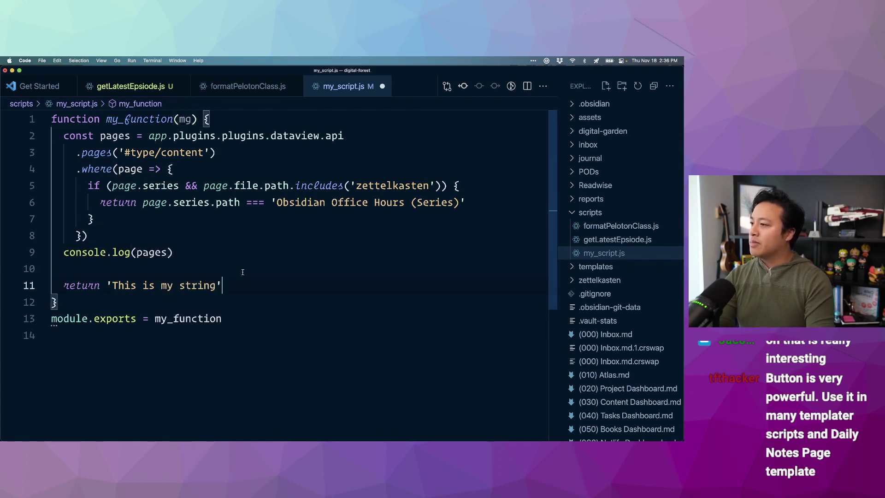
double_click(185, 119)
key(BackSpace)
click(247, 281)
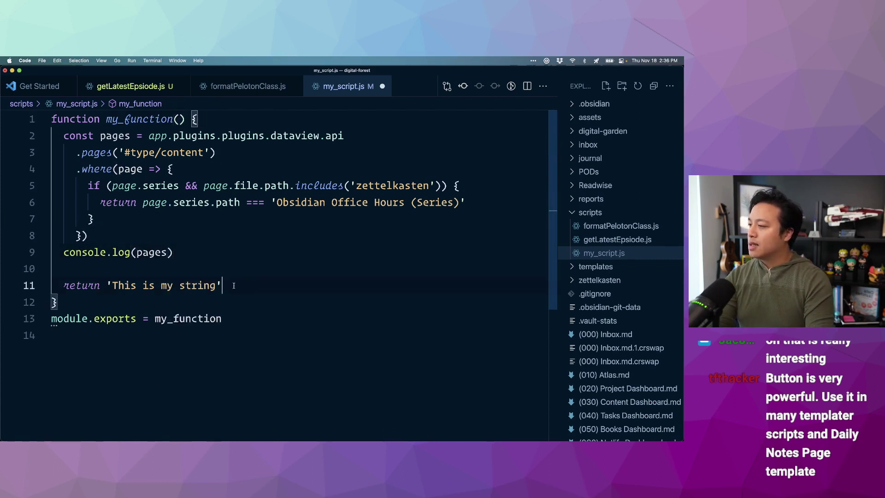
drag(234, 286, 137, 285)
click(289, 268)
key(super+s)
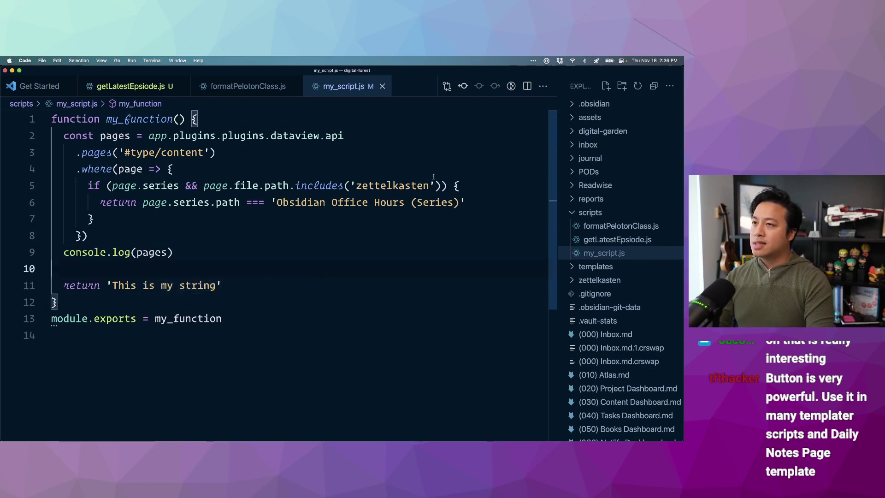
Switch to Obsidian and run Templater's replace command on the tp.user.my_script() call under Sandbox in the Obsidian Buttons Plugin note.
drag(276, 203, 459, 203)
key(super+Tab)
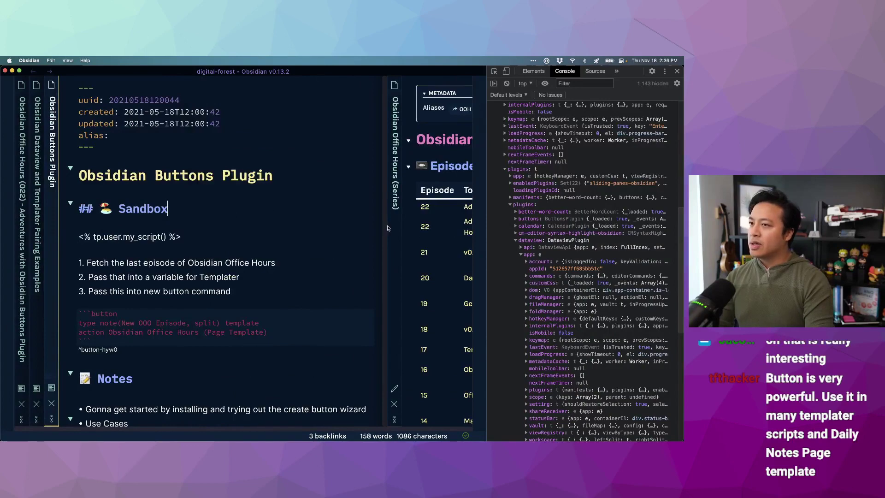
click(304, 235)
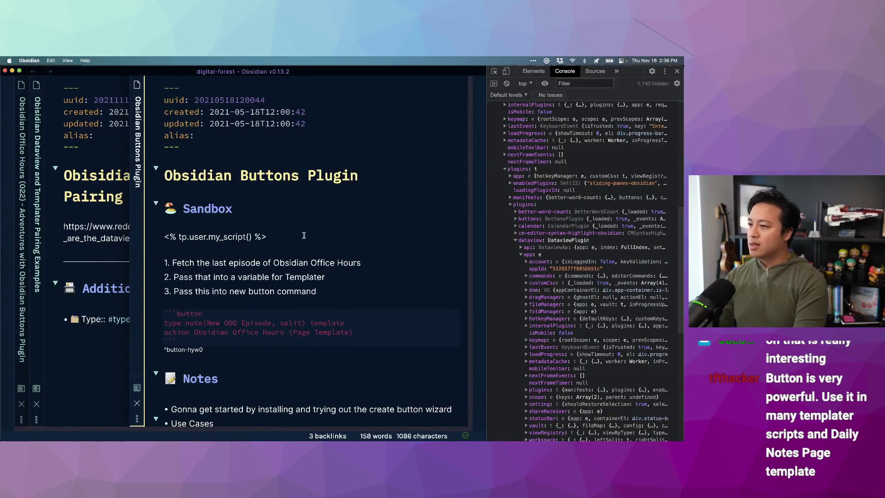
key(super+p)
text(replace)
key(Down)
key(Return)
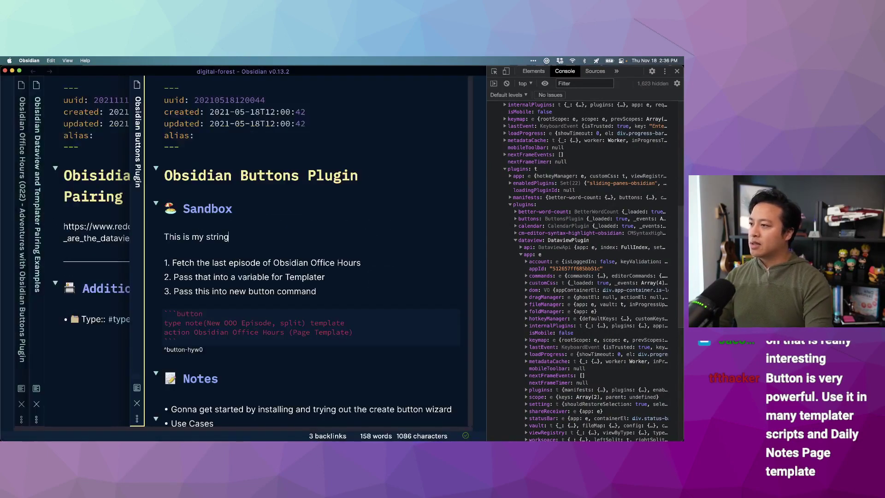
Collapse the logged app object in the console and expand the logged pages Proxy through [[Target]] to its values array.
scroll(518, 147, up, 5)
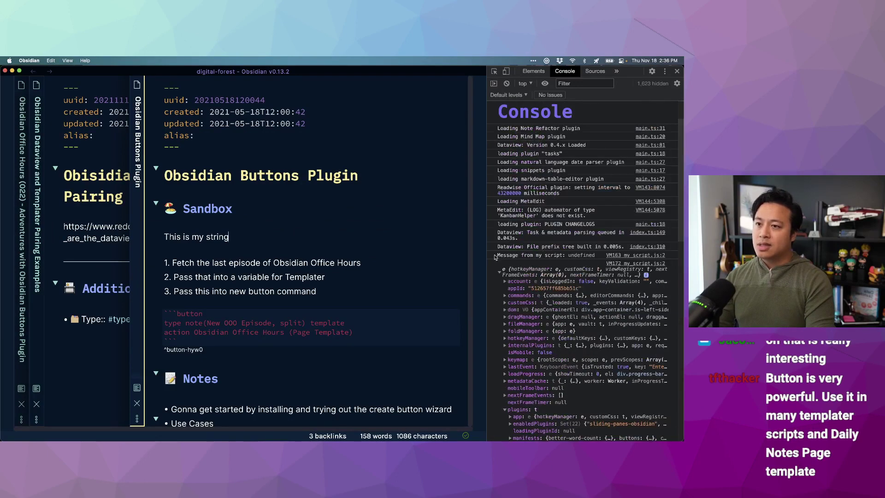
click(500, 273)
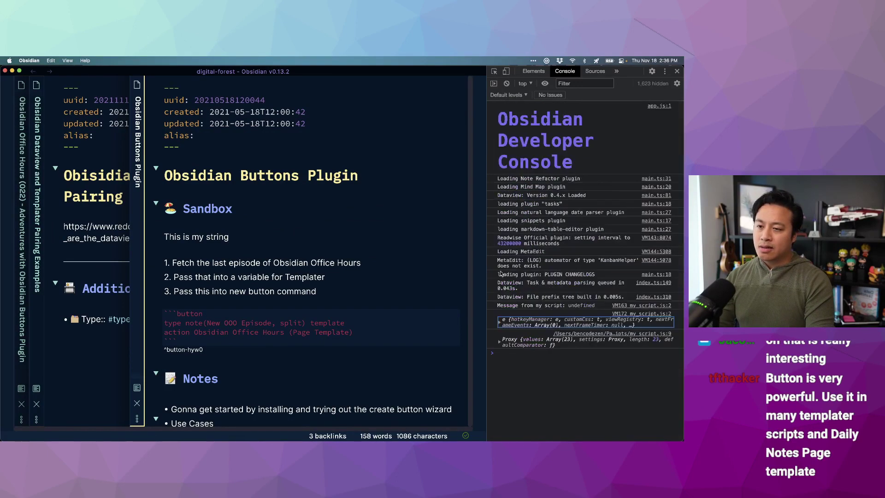
click(499, 342)
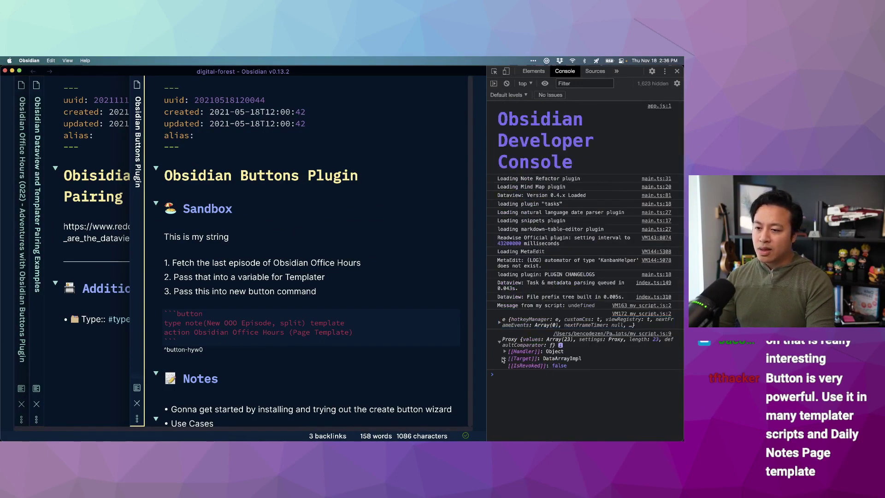
click(505, 359)
click(510, 388)
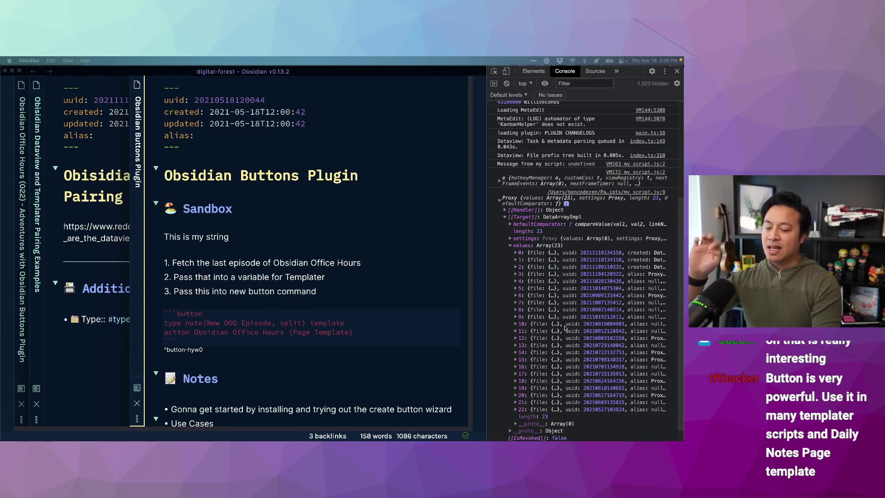
Expand the first entry of the logged values array in the console to inspect its fields, and collapse it again.
click(515, 253)
click(516, 253)
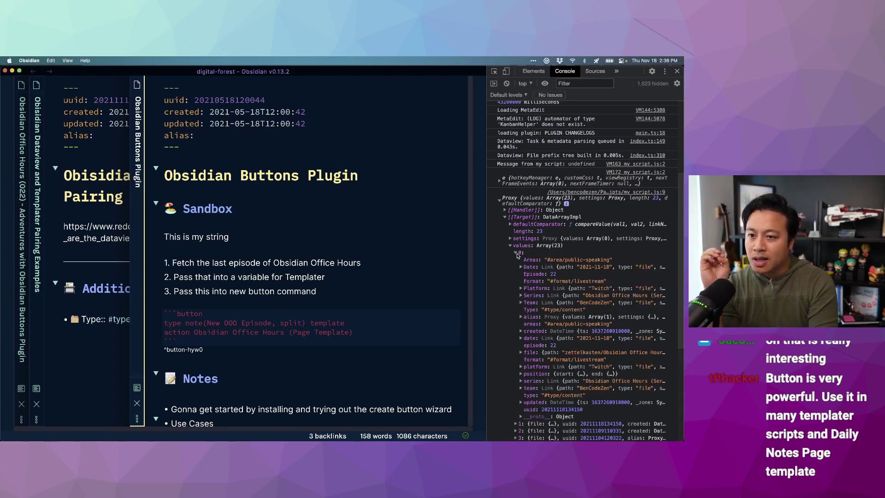
click(516, 253)
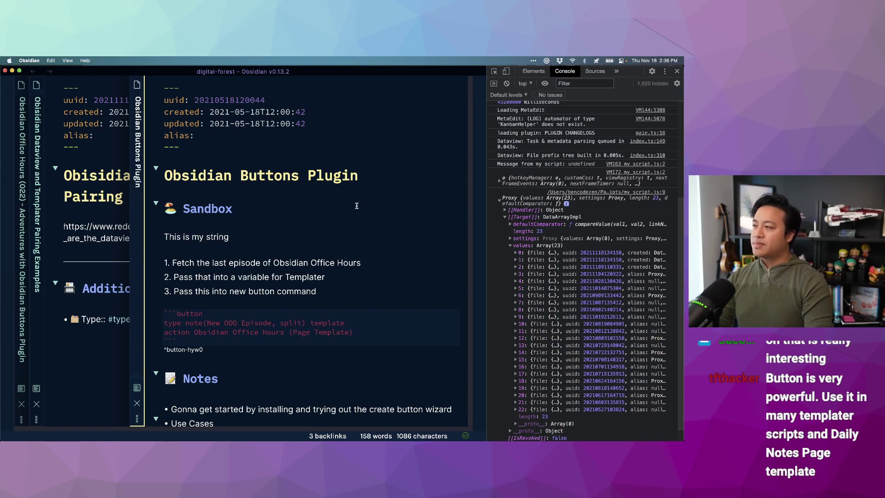
Open the Obsidian Office Hours (Series) note and review the dataviewjs code under Episodes.
click(356, 205)
key(super+o)
text(obsidian ofc)
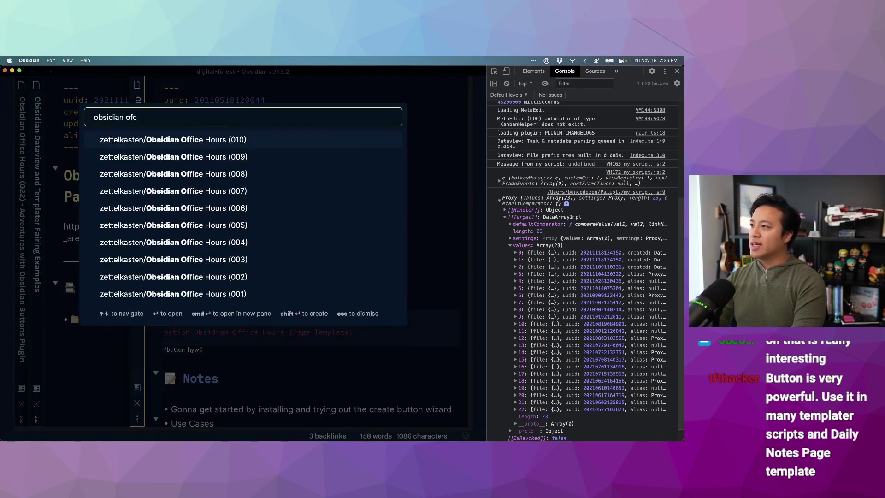
key(BackSpace)
text(fice hours series)
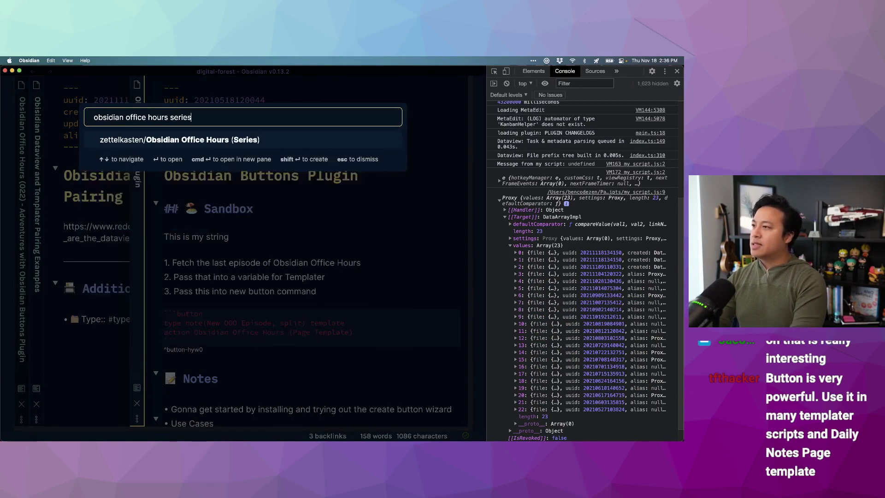
key(Return)
scroll(295, 184, down, 4)
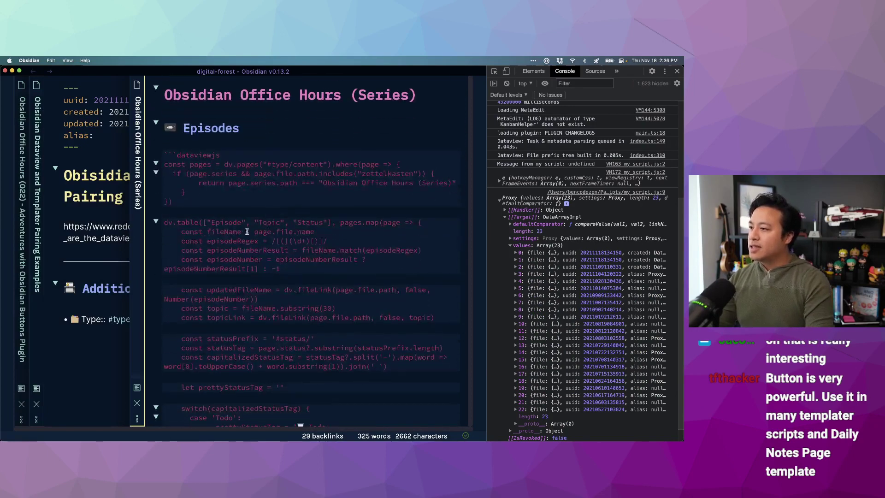
scroll(237, 235, down, 2)
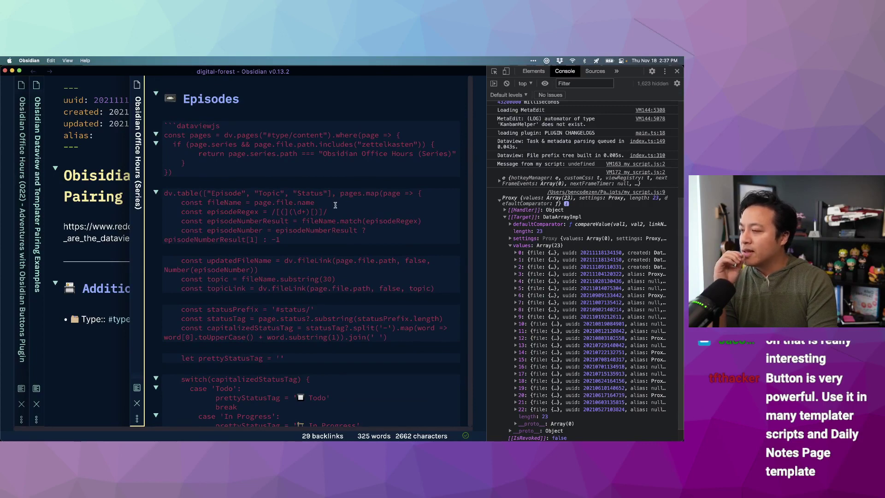
scroll(344, 212, down, 1)
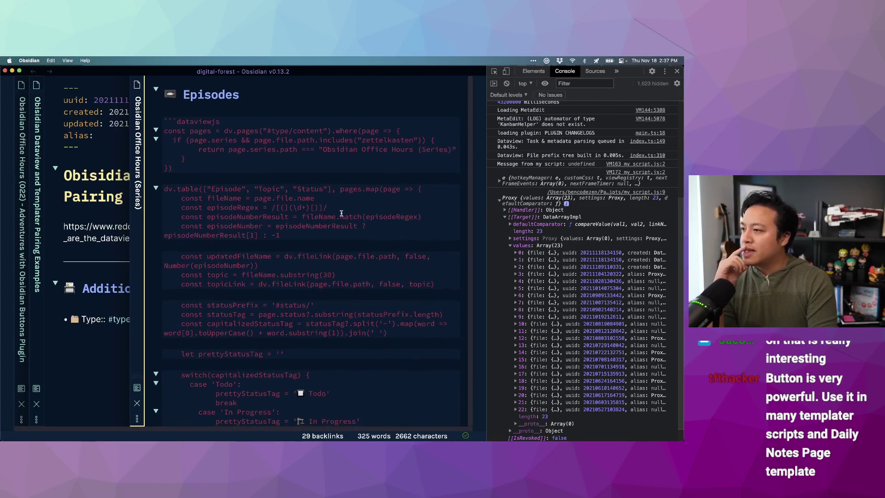
scroll(344, 215, down, 2)
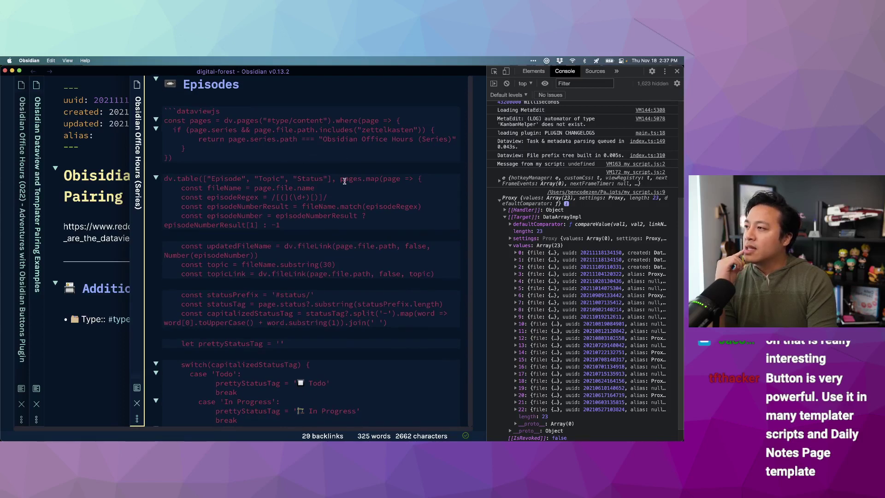
scroll(341, 183, down, 5)
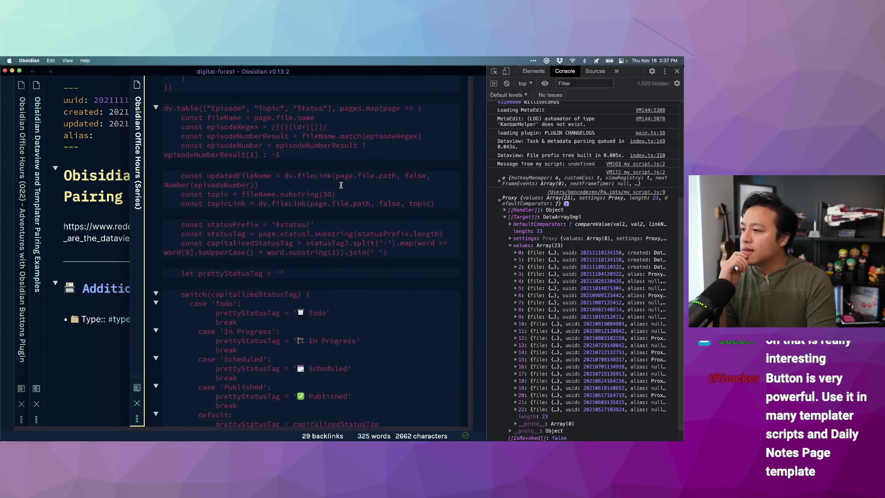
scroll(341, 185, up, 8)
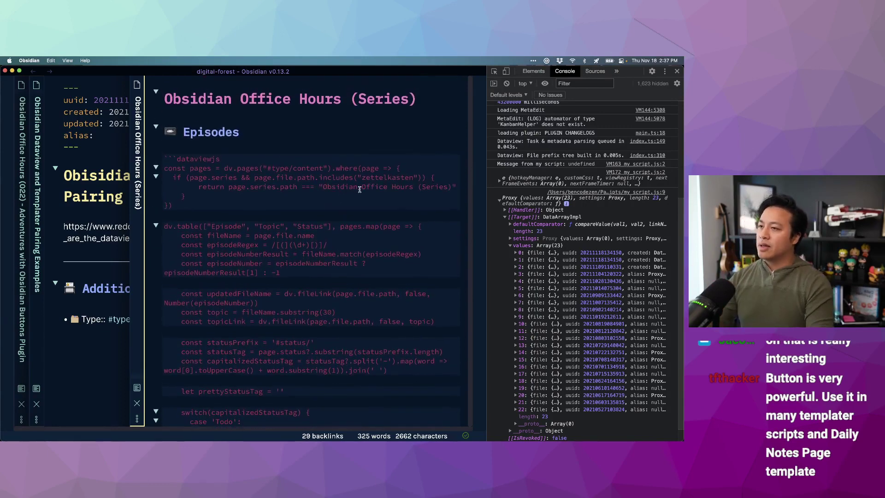
Switch to Chrome, open the Codeblock Reference page of Dataview's JavaScript API docs and search it for "sort".
key(super+Tab)
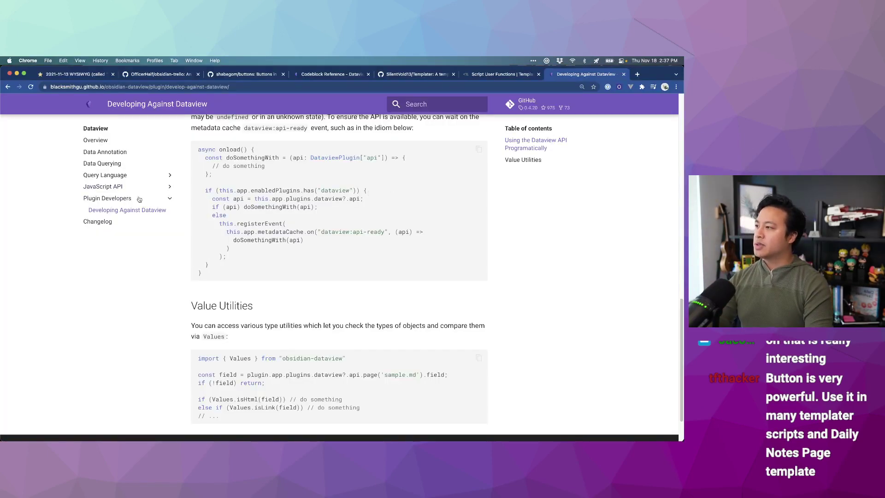
click(136, 187)
click(125, 203)
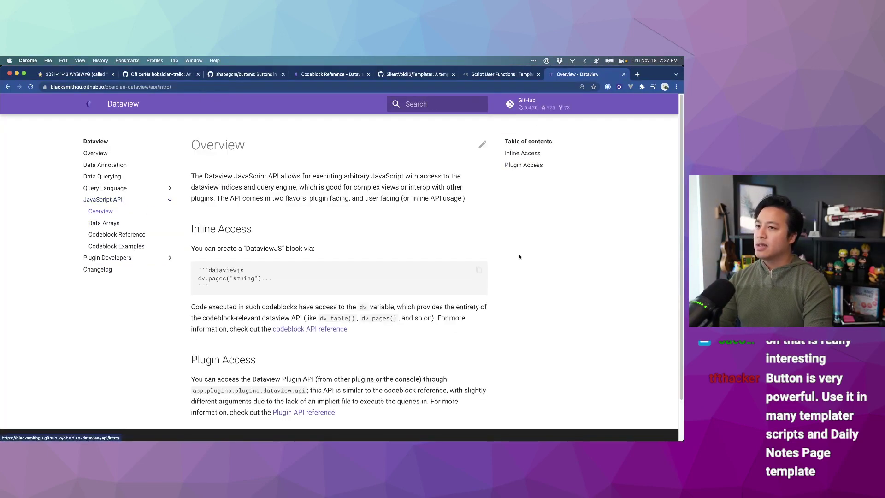
scroll(322, 267, down, 2)
key(super+f)
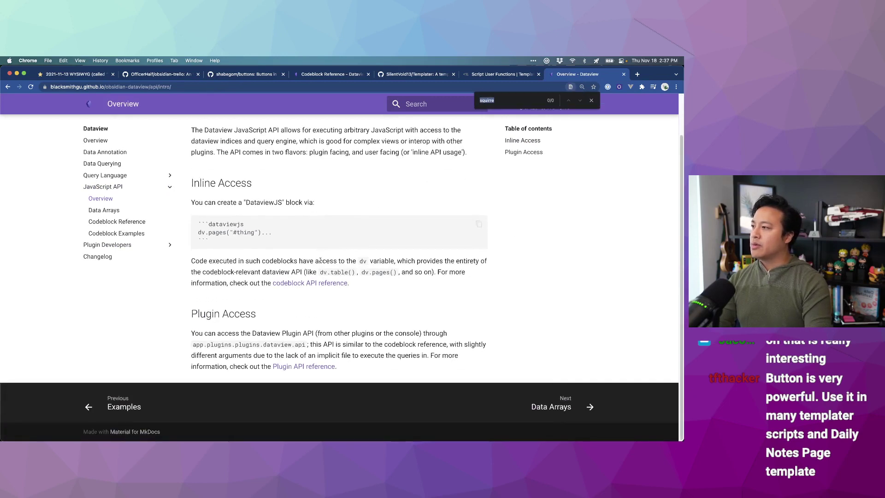
click(115, 221)
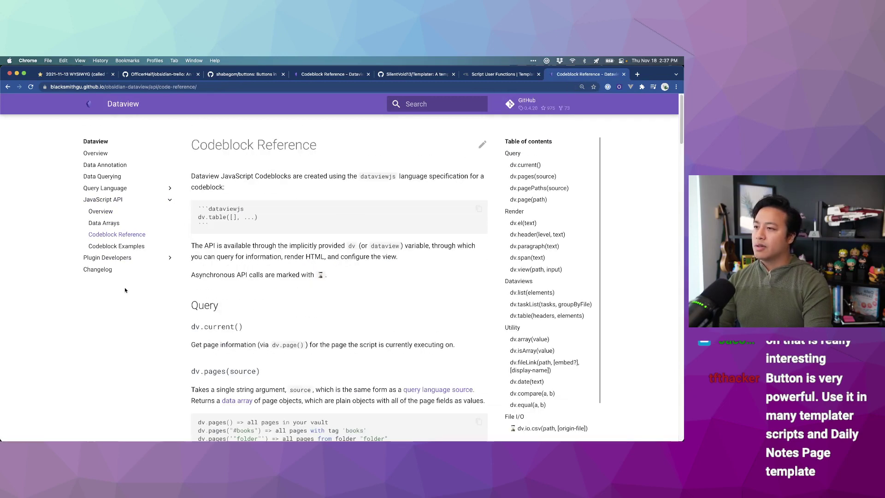
key(super+f)
text(sort)
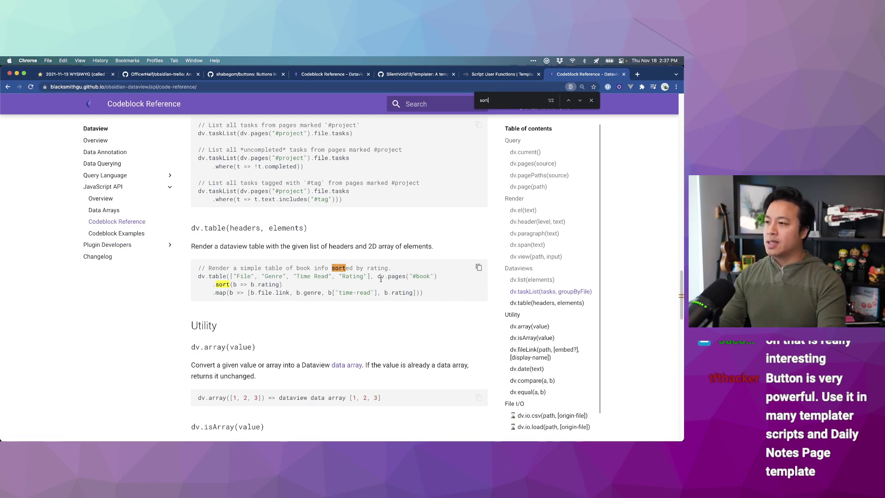
Switch to VS Code, chain .sort(b => b.date) after the where() filter in my_script.js using the docs example as reference, and save.
key(super+Tab)
key(super+Tab)
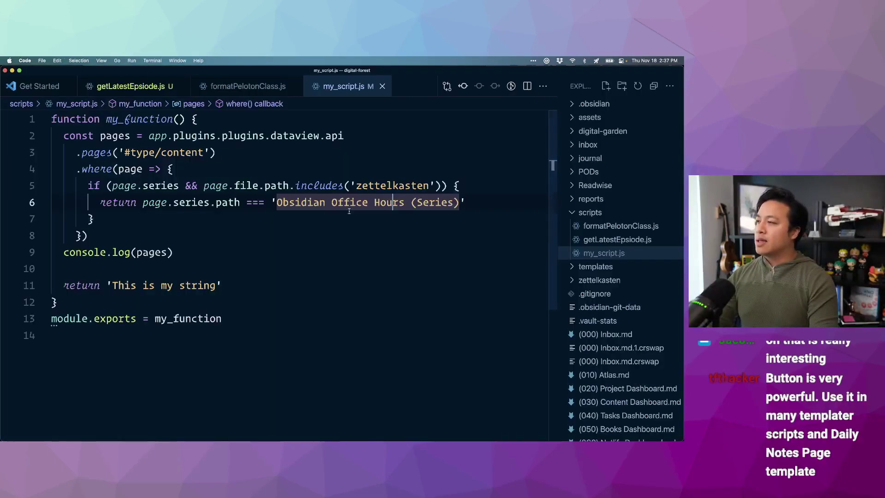
click(191, 219)
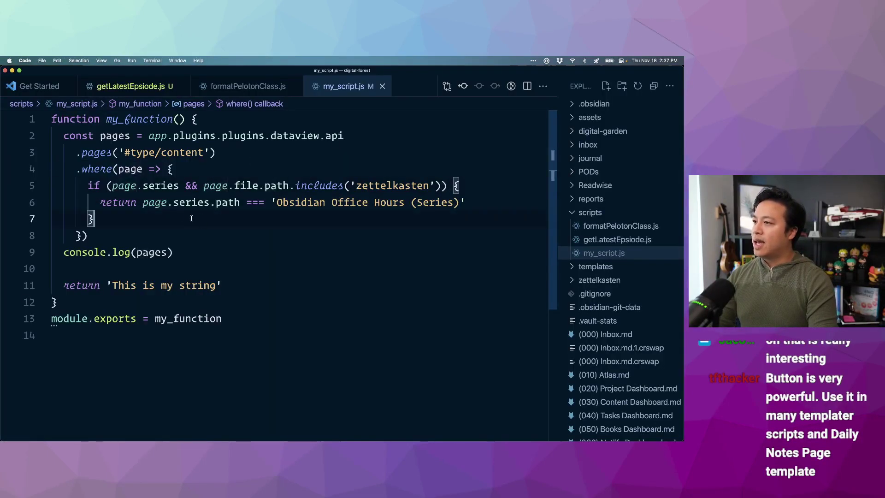
click(114, 232)
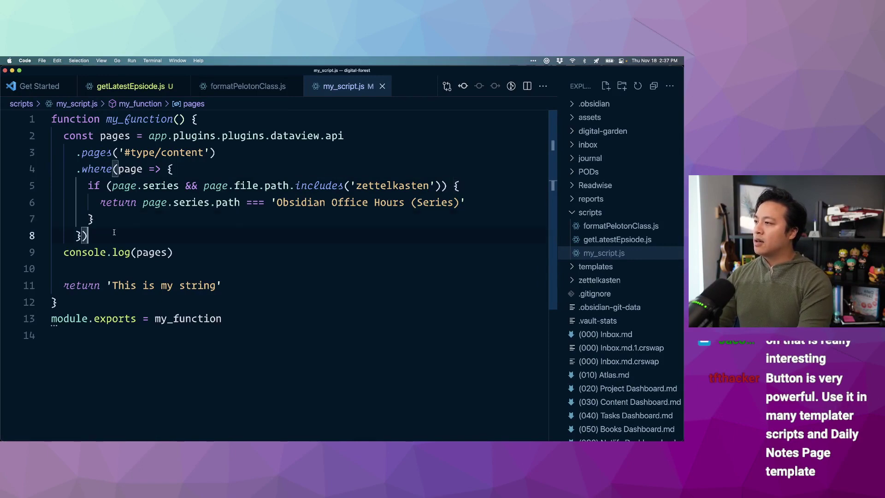
key(Return)
text(.sort()
key(super+Tab)
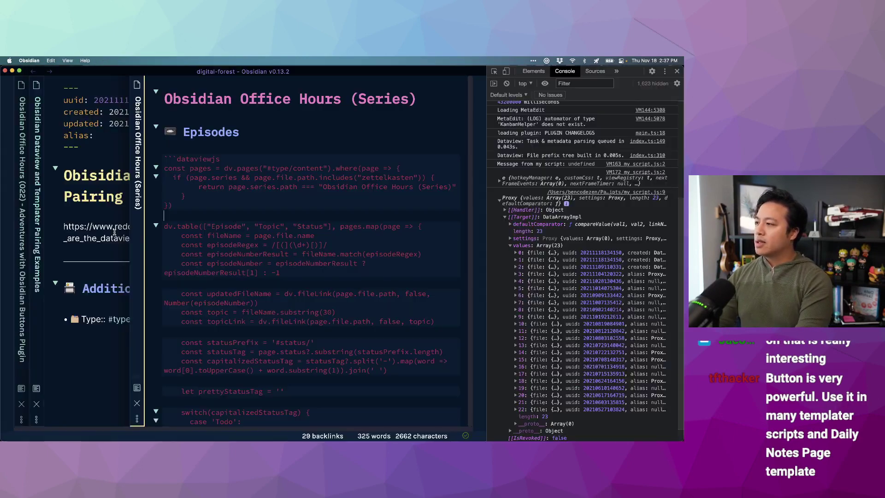
key(super+Tab)
key(super+Tab)
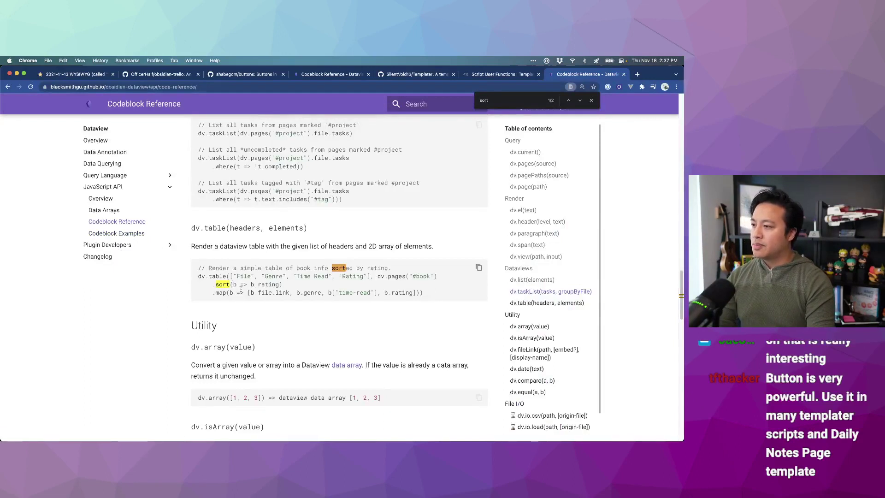
key(super+Tab)
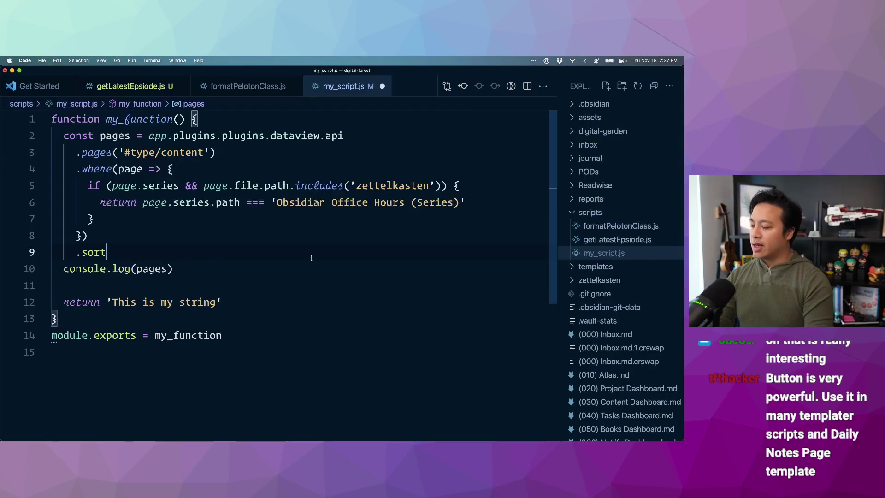
text((b => b)
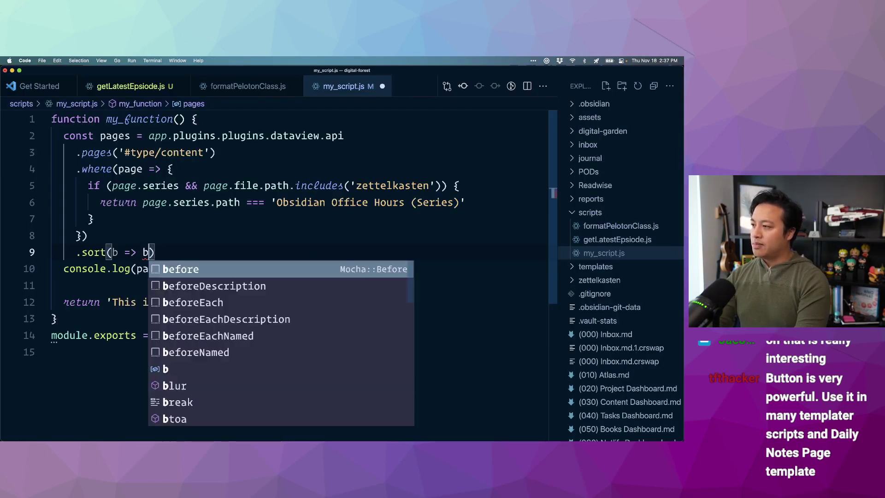
text(.date)
key(cmd+s)
click(366, 237)
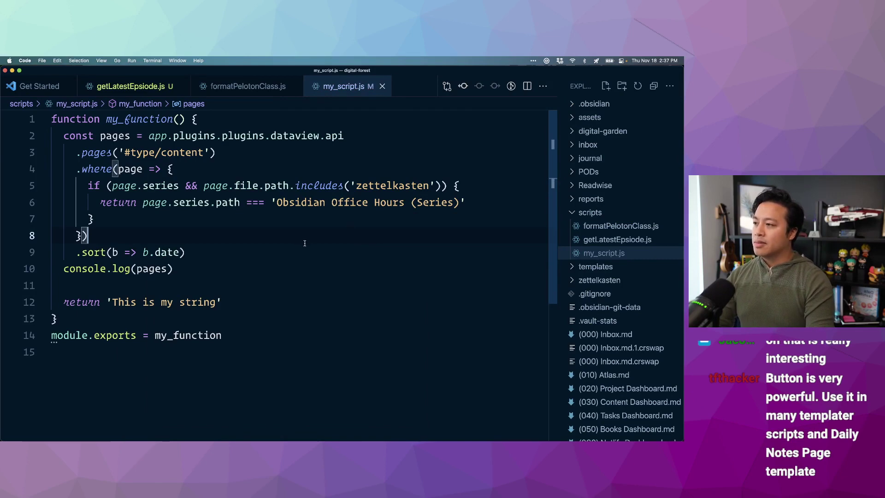
Switch to Chrome and search the Codeblock Reference page for "sortBy" and "sort", then look through the Utility section.
key(super+Tab)
key(super+f)
text(sd)
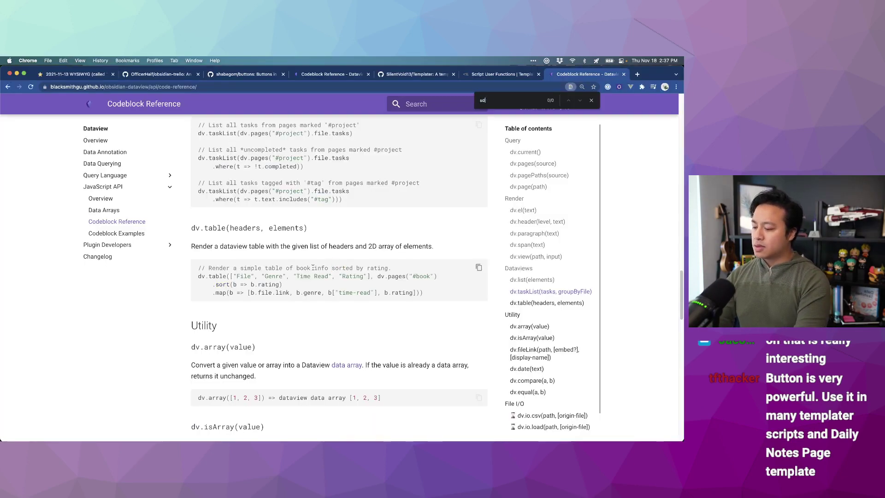
text(ortBy)
key(super+a)
text(sortBy)
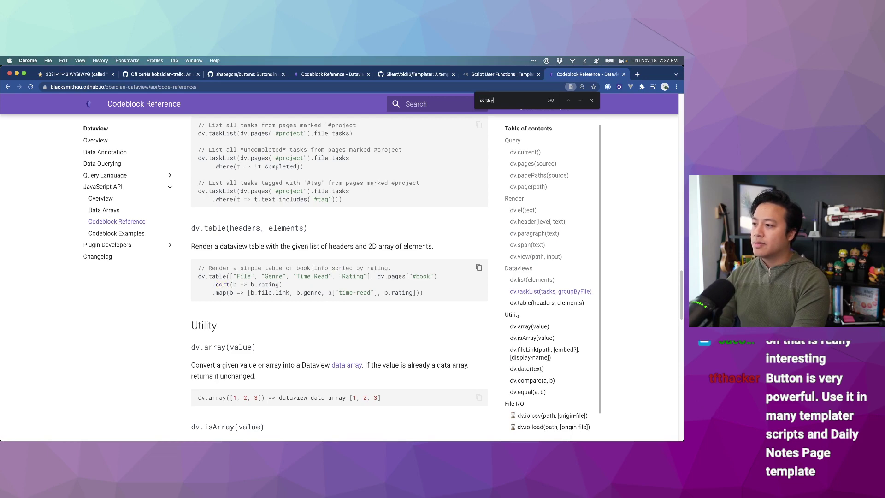
text(sort)
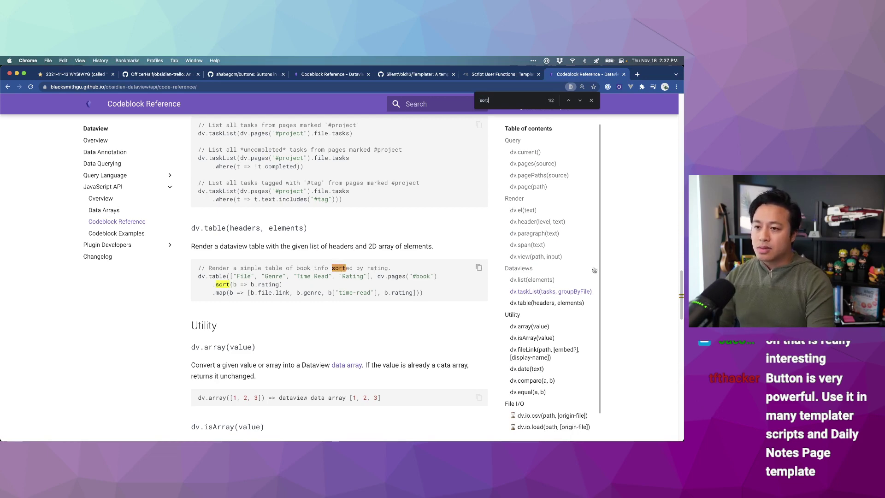
scroll(543, 337, down, 5)
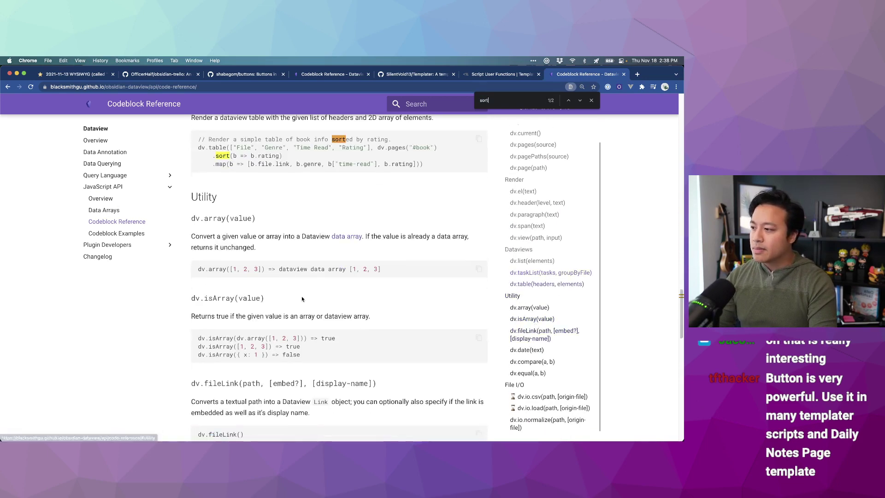
drag(412, 238, 419, 238)
key(super+Tab)
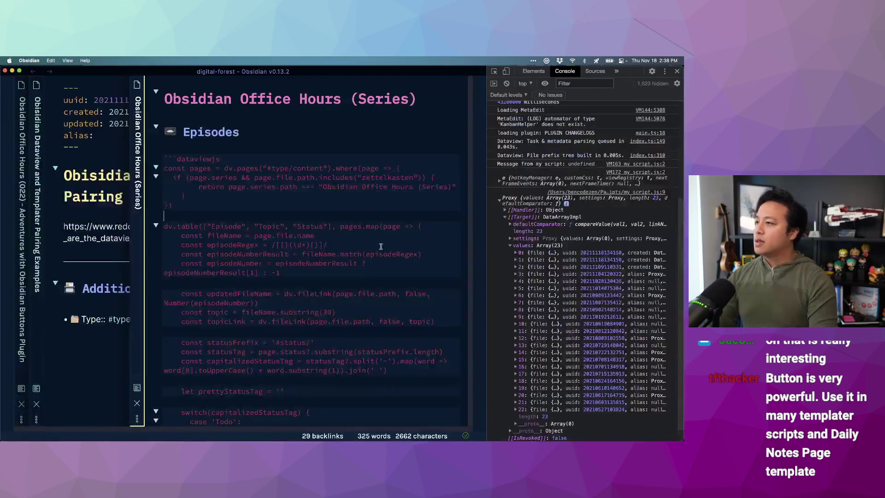
key(super+Tab)
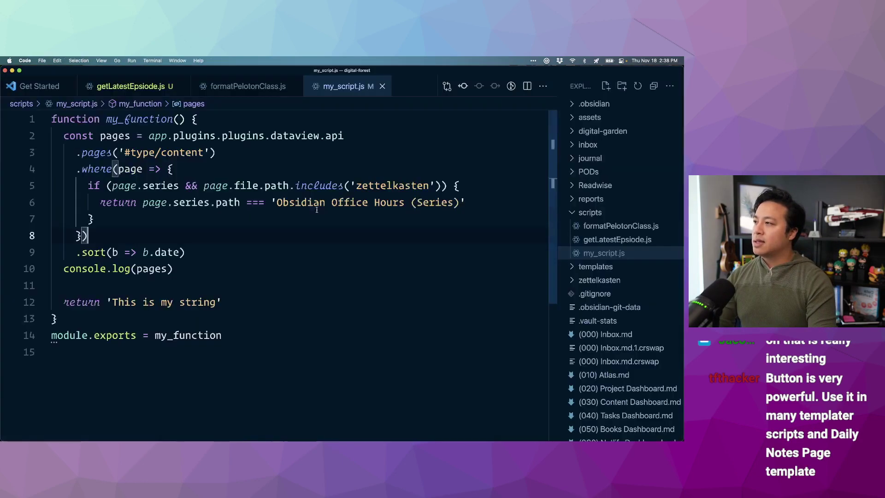
click(319, 207)
key(ctrl+shift+super+Right)
key(ctrl+shift+super+Right)
Switch to Obsidian and open the Obsidian Buttons Plugin note in the pane showing Obsidian Dataview and Templater Pairing Examples.
key(super+Tab)
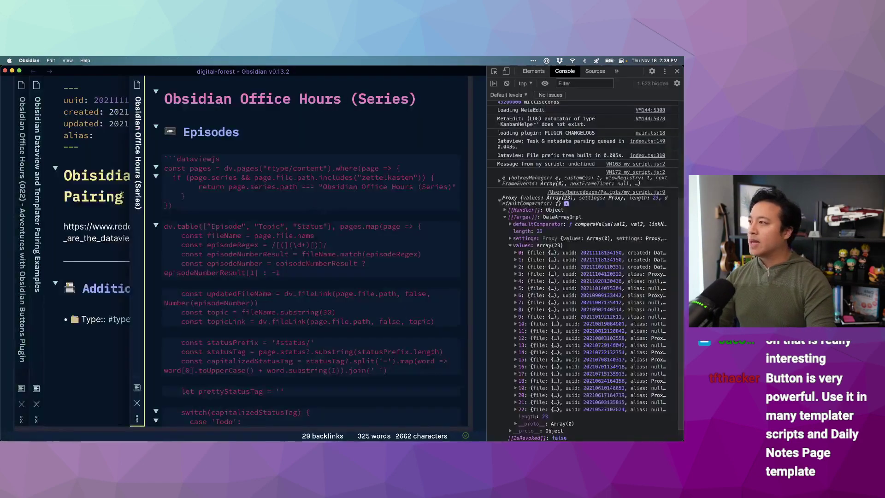
click(110, 226)
click(216, 207)
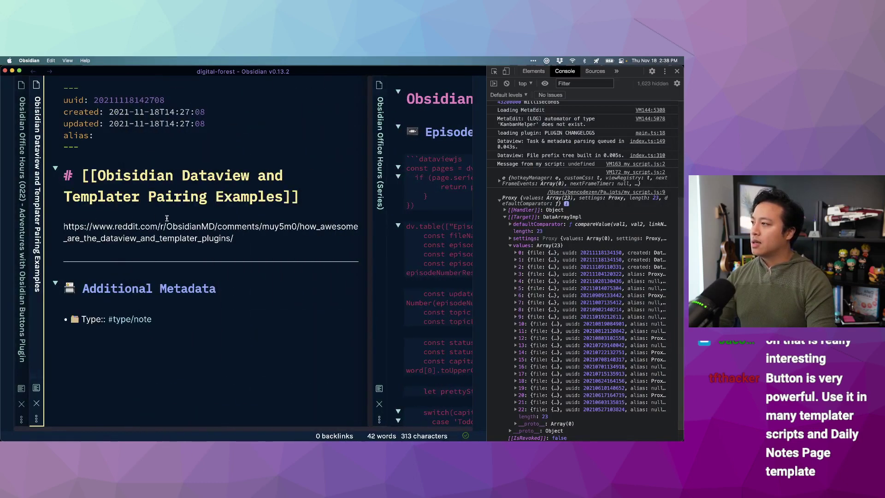
key(super+o)
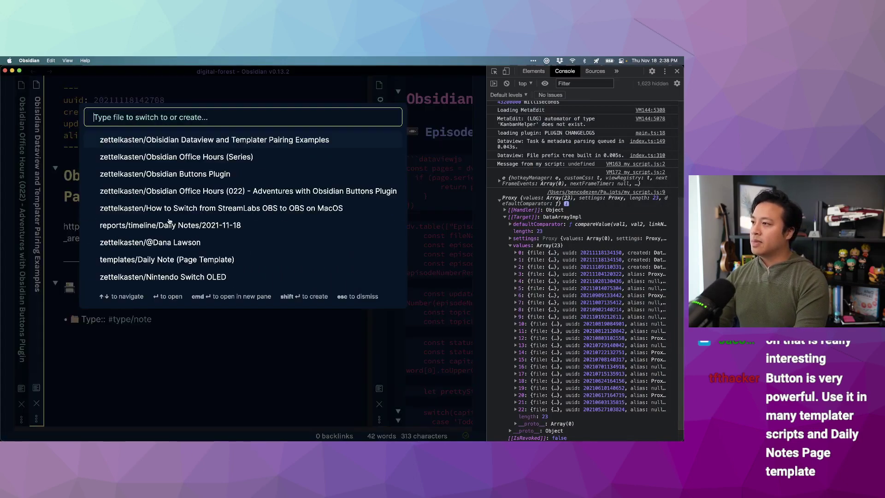
key(Return)
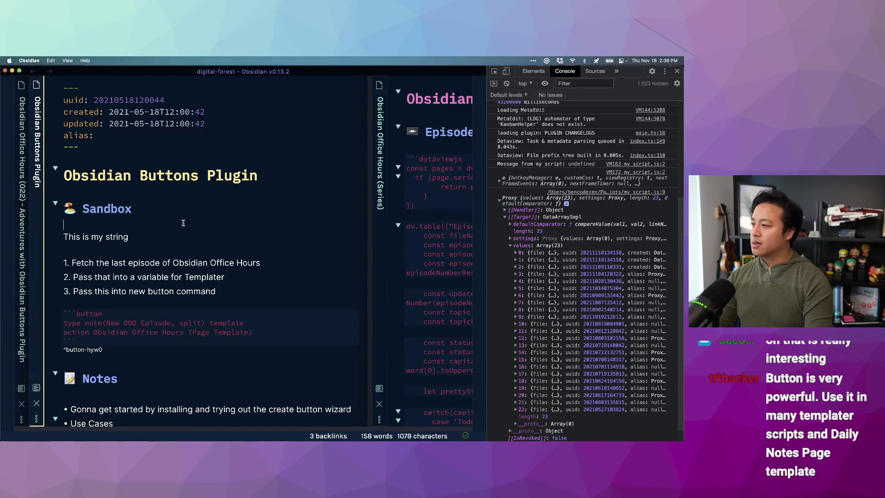
Replace the "This is my string" line under Sandbox with the Templater command <% tp.user.my_script() %>.
key(super+shift+Left)
key(BackSpace)
text(<% tp.user.)
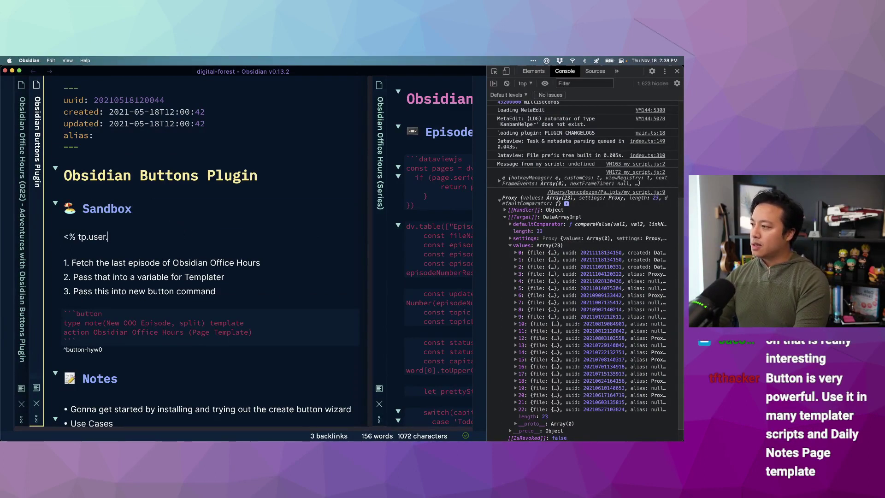
key(Delete)
text(my)
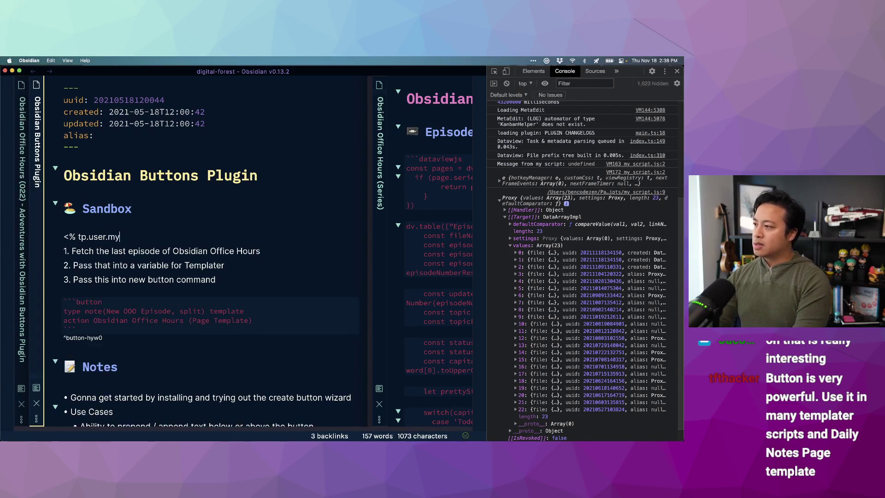
text(_script() %>)
key(Return)
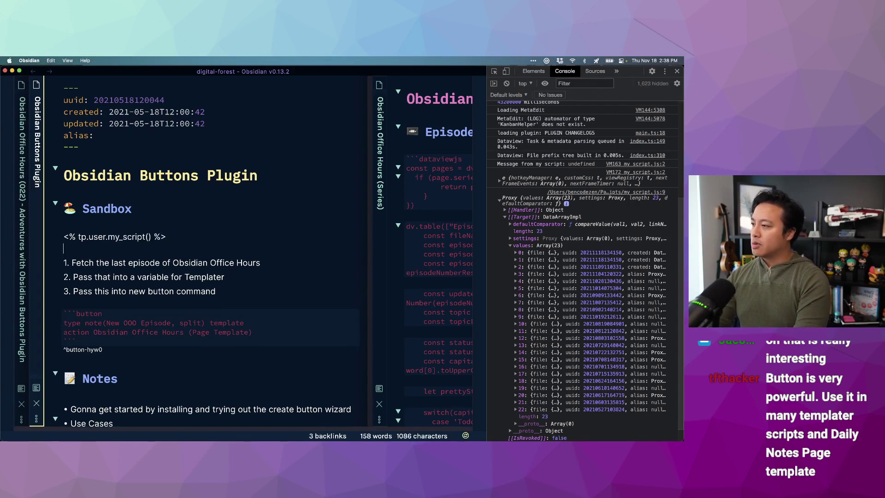
Copy the <% tp.user.my_script() %> line and run Templater's Replace templates in the active file.
key(shift+Up)
key(super+x)
key(super+z)
key(super+c)
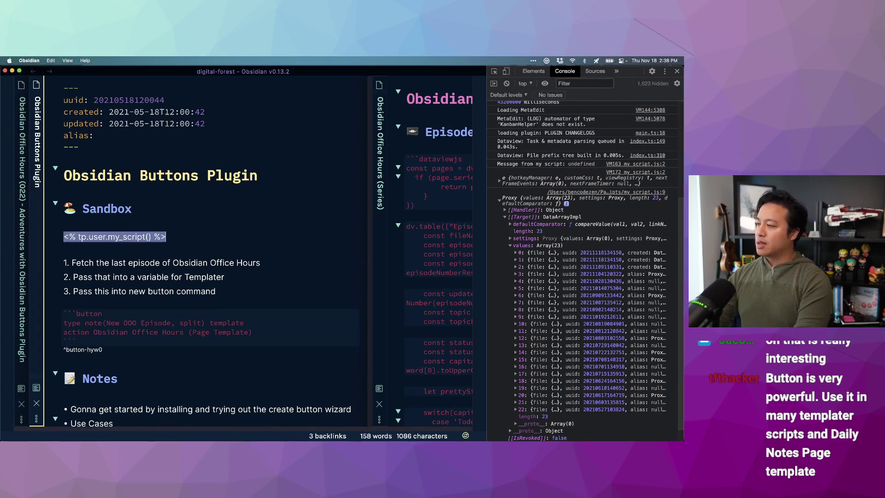
key(super+p)
text(replace)
key(Down)
key(Return)
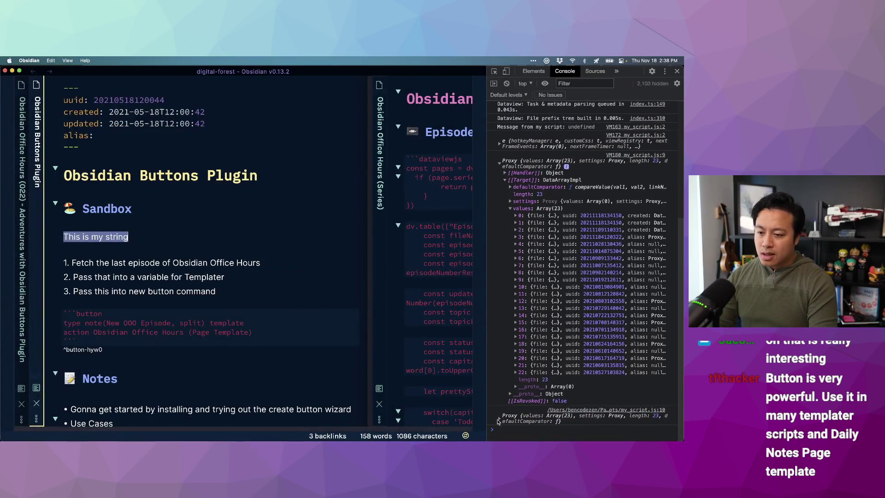
Expand the newly logged result in the console and examine the dates of entries 0, 1, 2 and 22 to check the sort order.
click(499, 418)
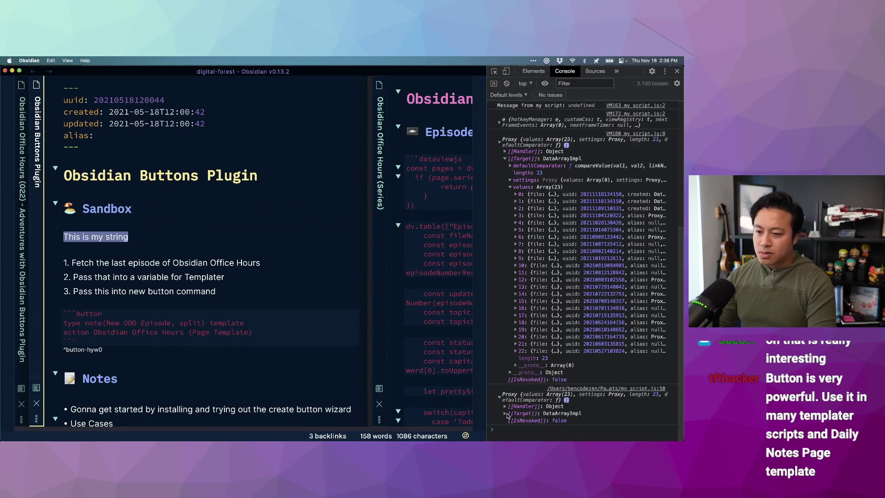
click(506, 414)
click(510, 407)
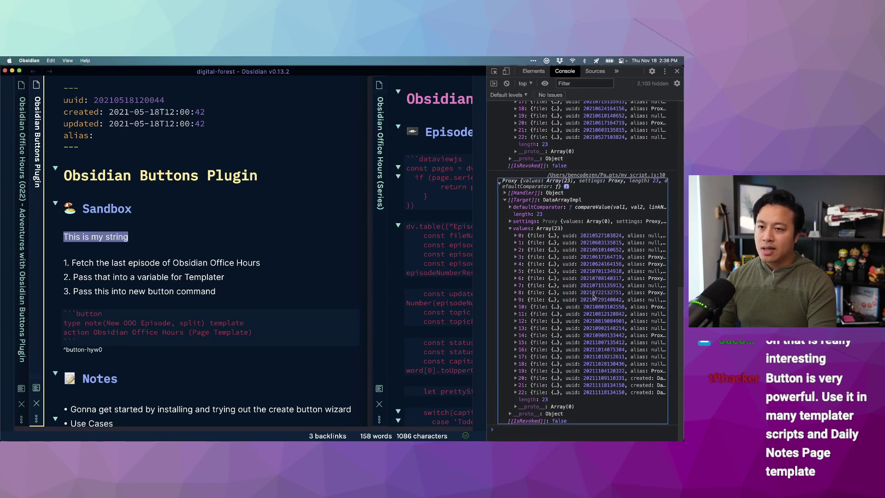
click(516, 236)
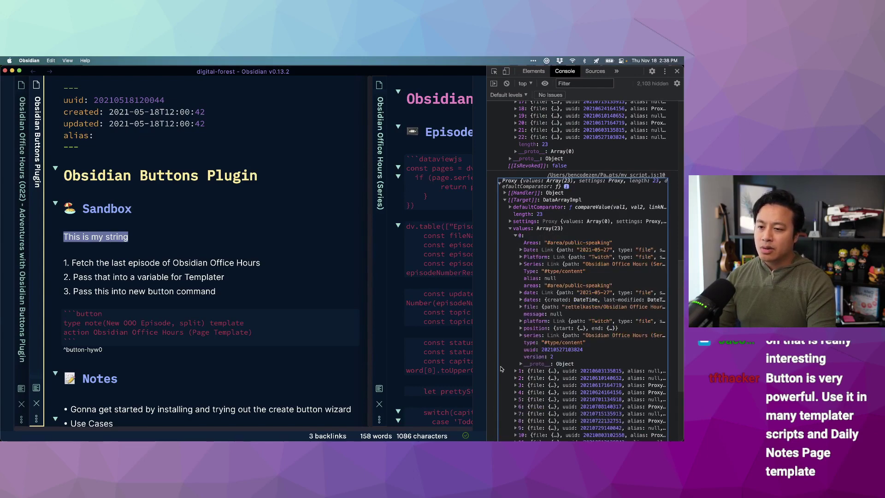
click(516, 371)
scroll(507, 364, down, 5)
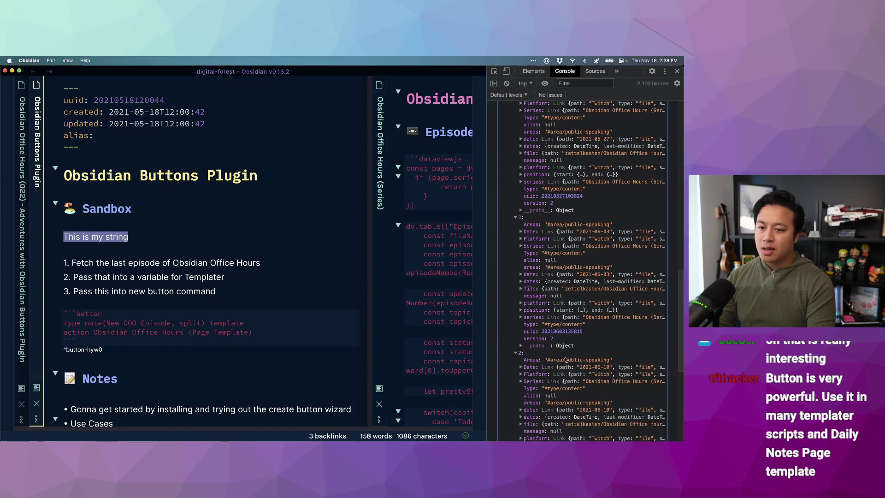
click(517, 354)
scroll(592, 355, down, 1)
scroll(589, 359, down, 7)
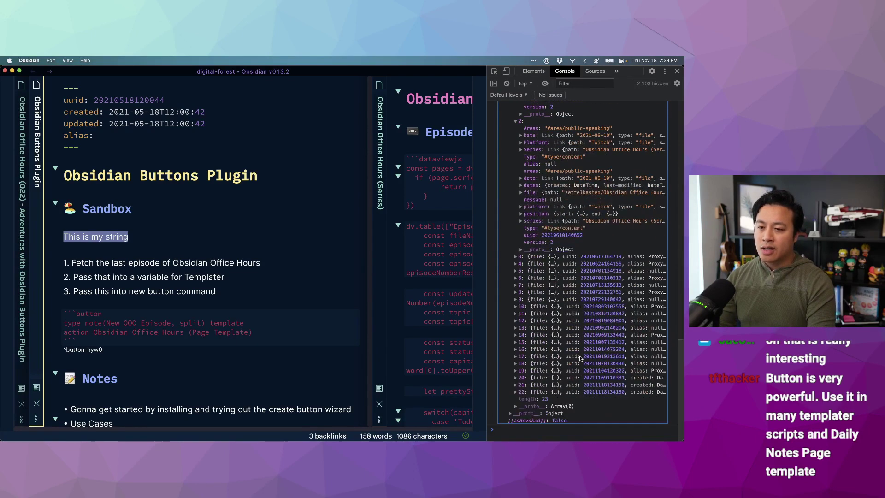
click(516, 392)
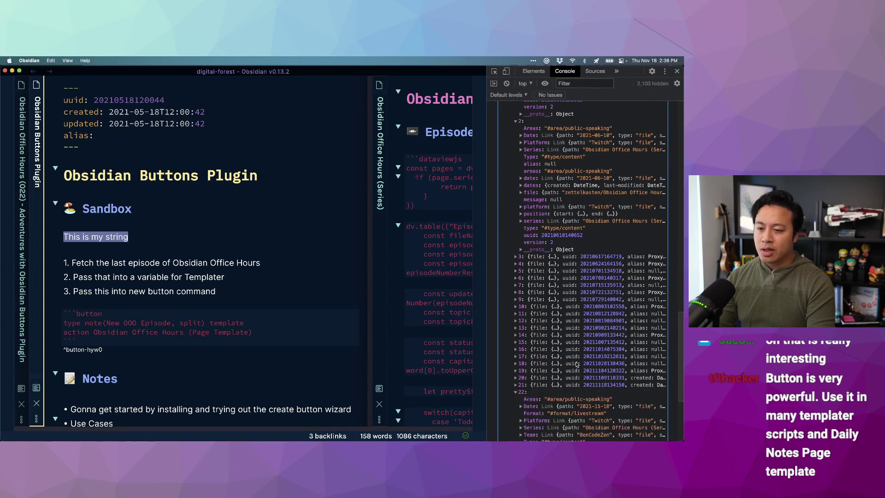
scroll(579, 364, down, 4)
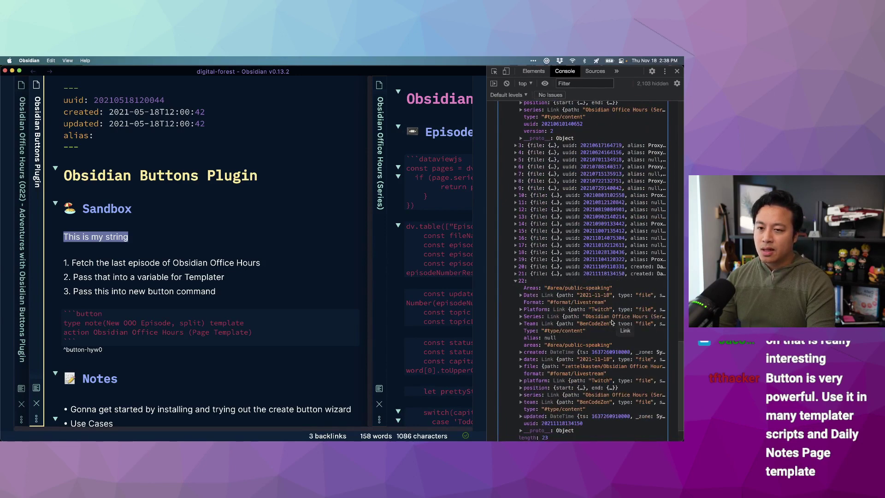
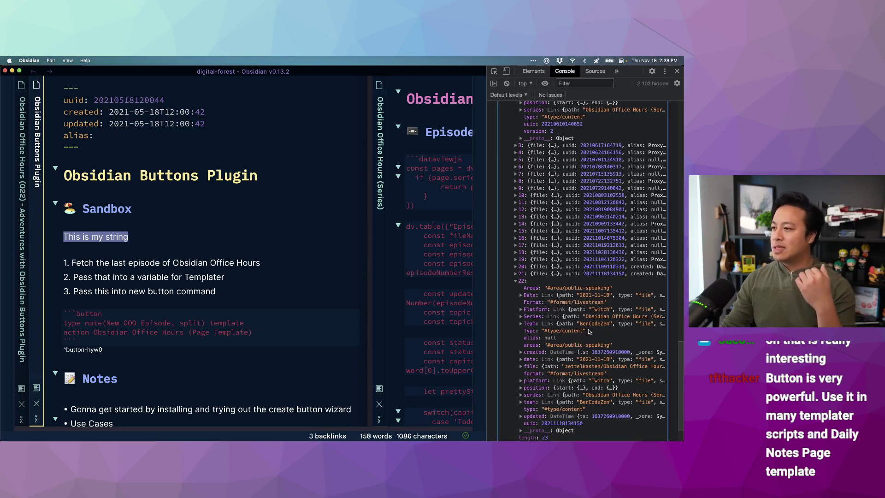
Switch to VS Code and remove the .sort(b => b.date) line from my_script.js.
key(super+Tab)
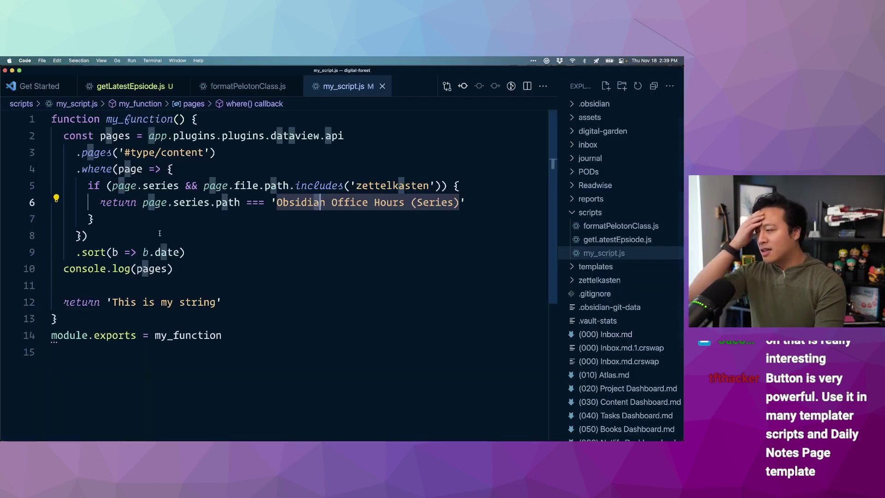
drag(185, 252, 52, 252)
key(BackSpace)
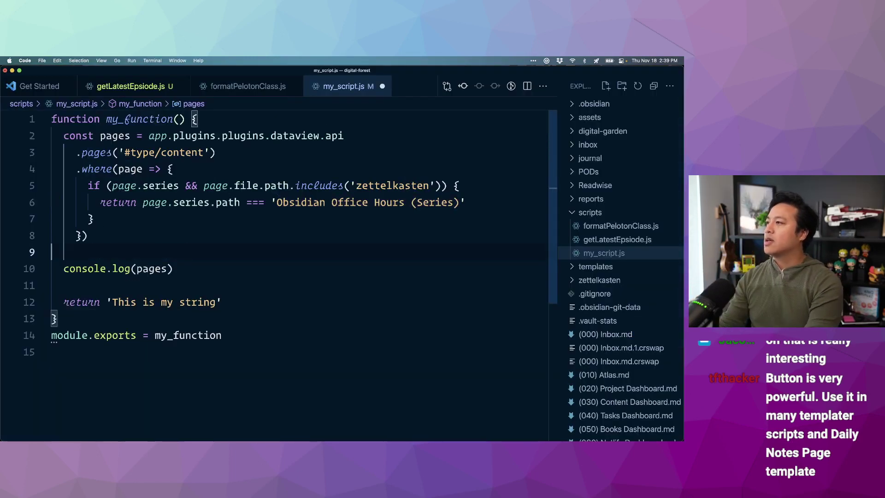
key(BackSpace)
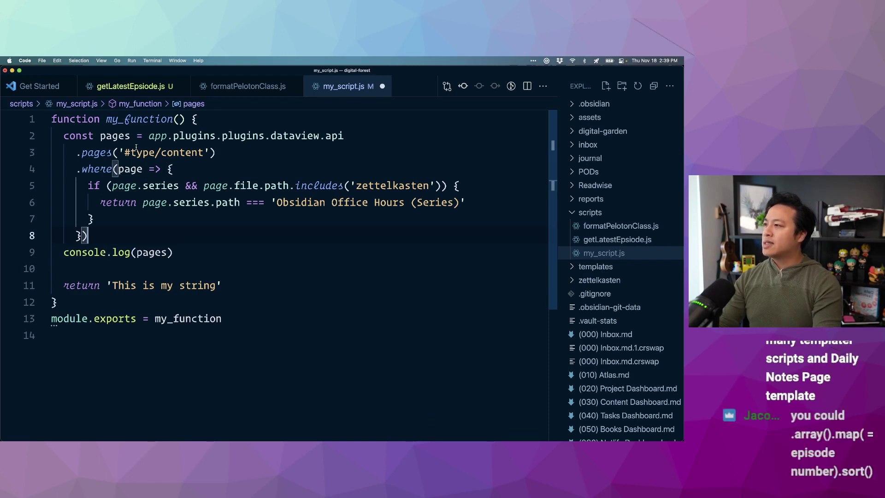
Rename the pages constant to numberOfEpisodes and append .length after the where() filter.
double_click(114, 136)
text(numberOfEpisodes)
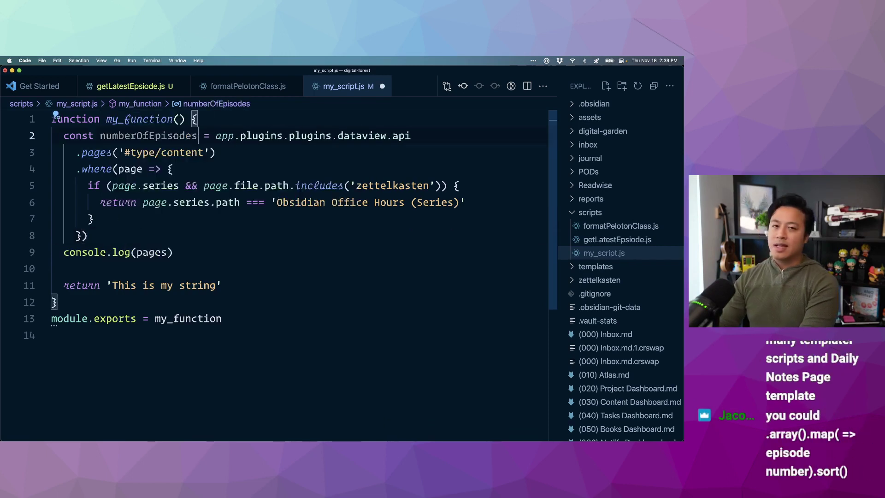
key(Down)
key(Down)
key(Down)
key(Down)
key(Down)
key(Down)
text(.length)
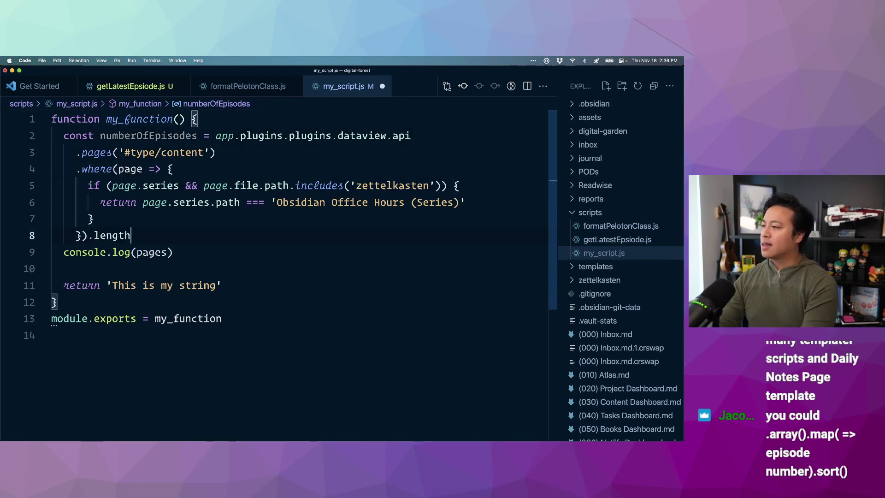
Delete the console.log(pages) line below the query, keeping .length intact.
scroll(130, 158, down, 2)
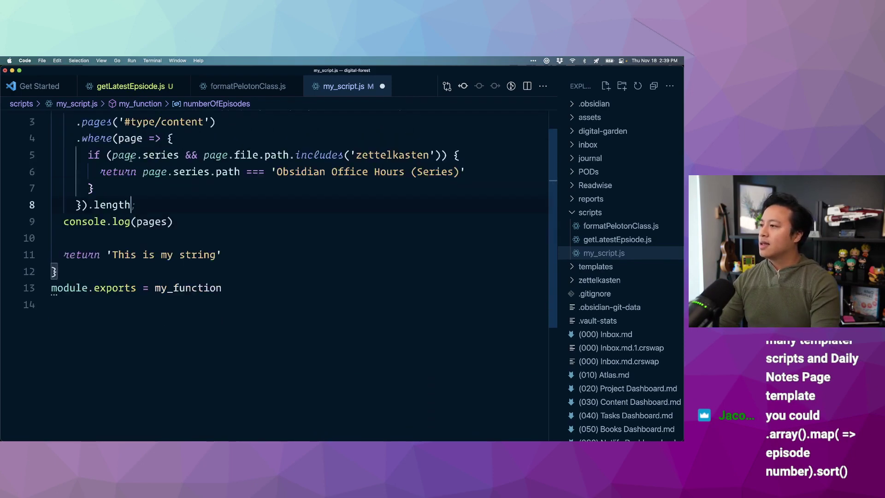
click(194, 222)
key(shift+Up)
key(BackSpace)
key(BackSpace)
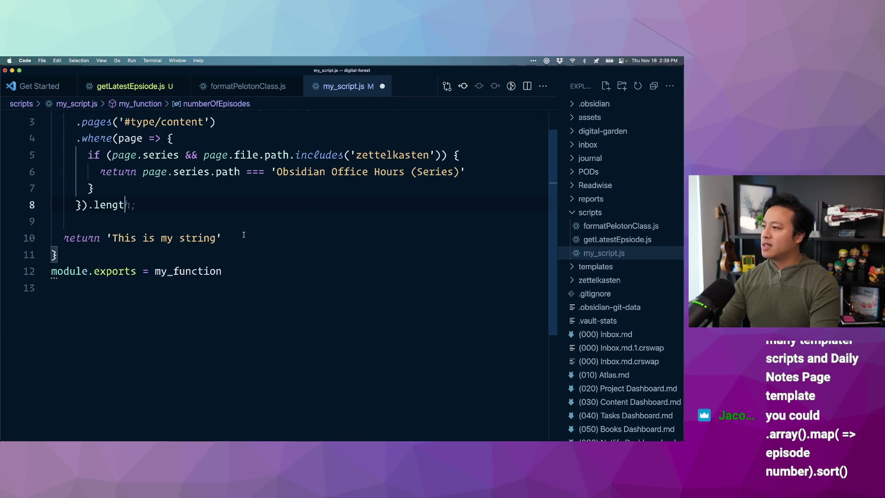
text(z)
click(238, 237)
key(super+z)
text(h)
key(Return)
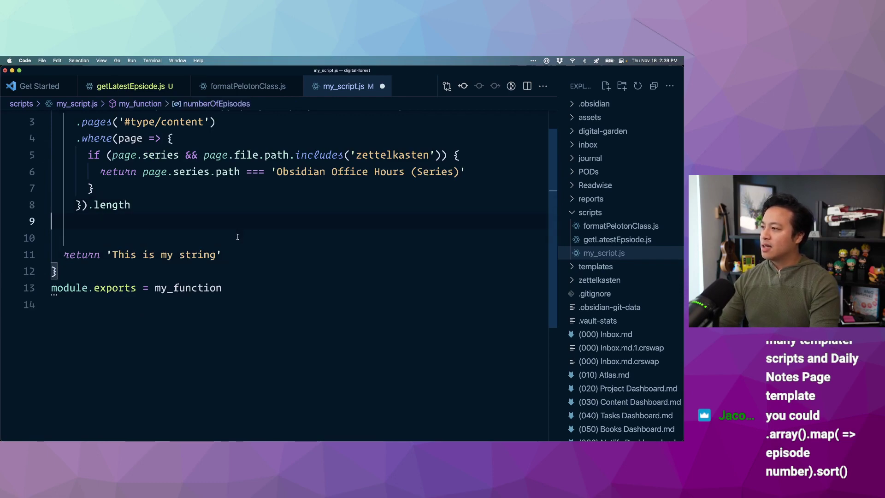
Make my_function return numberOfEpisodes instead of the 'This is my string' text, and save my_script.js.
drag(228, 255, 112, 255)
key(BackSpace)
key(BackSpace)
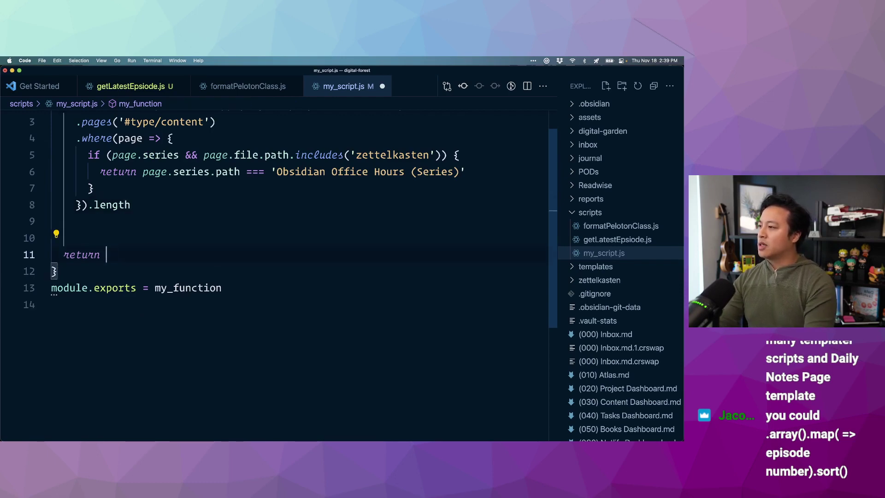
scroll(161, 239, up, 2)
scroll(161, 239, down, 2)
scroll(201, 214, up, 2)
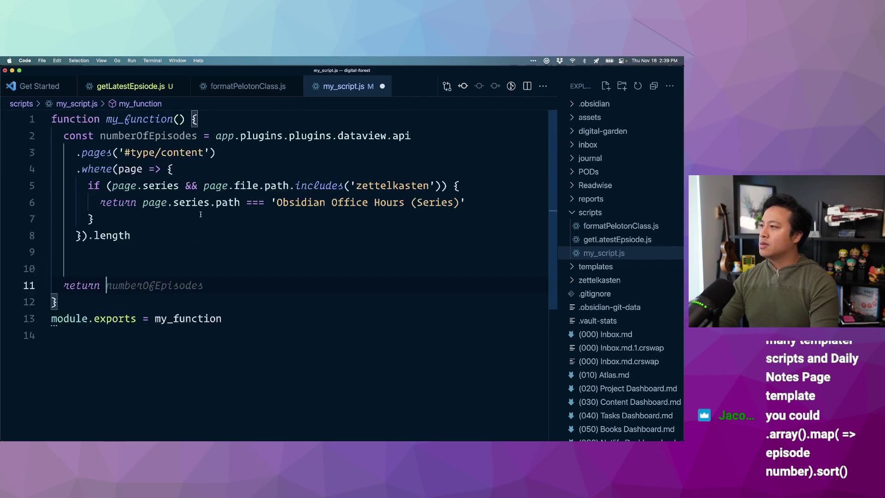
text(numberO)
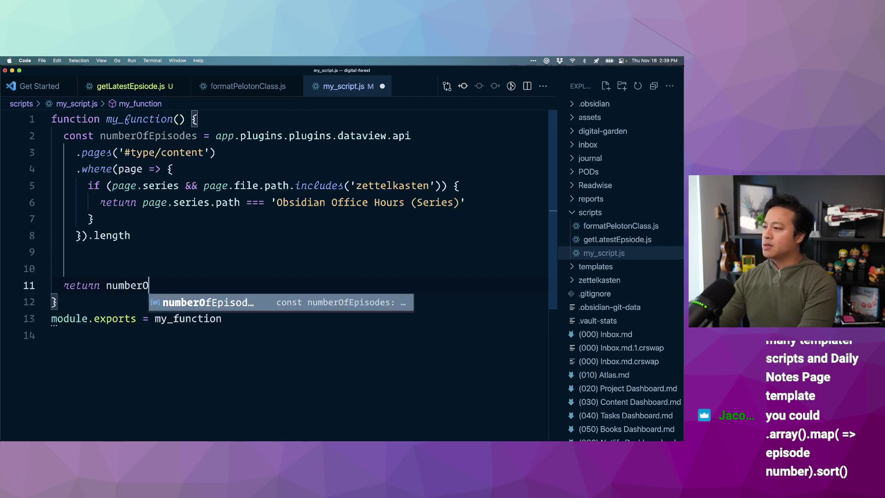
text(fEpisodes)
key(super+s)
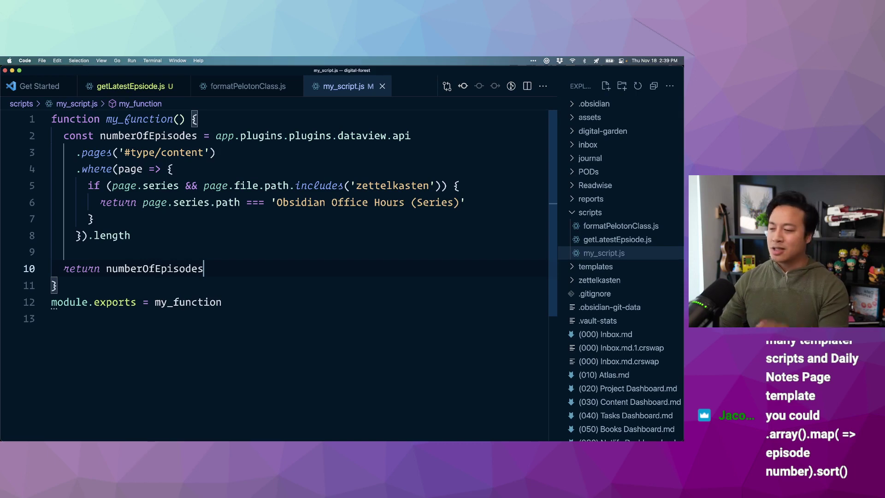
Switch to Obsidian, restore and copy the <% tp.user.my_script() %> line, and run Templater's Replace templates in the active file.
key(super+Tab)
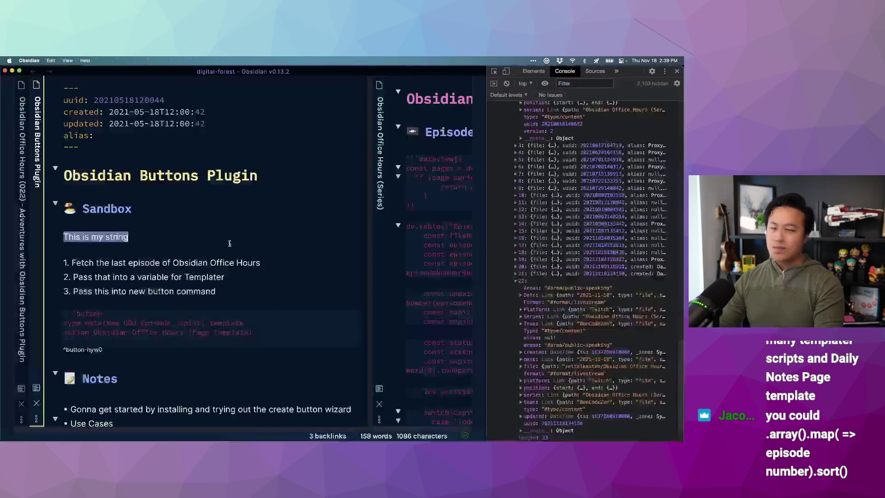
key(super+Tab)
key(super+Tab)
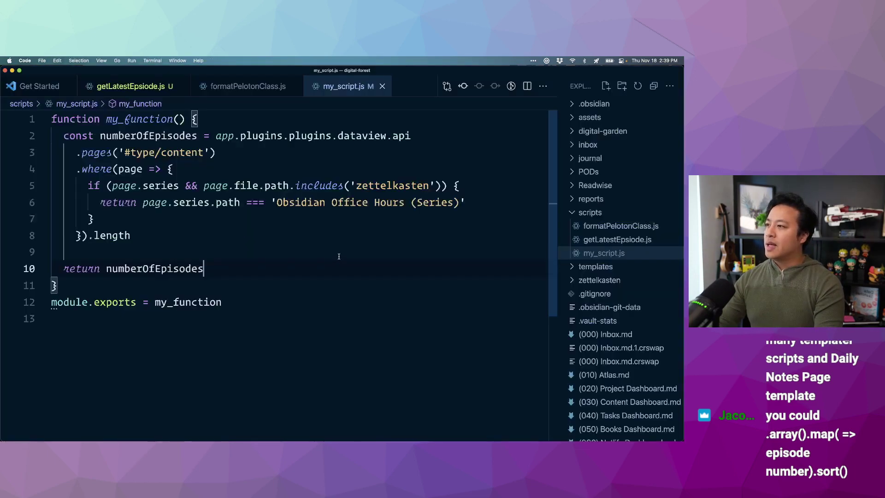
key(super+Tab)
key(super+z)
key(super+c)
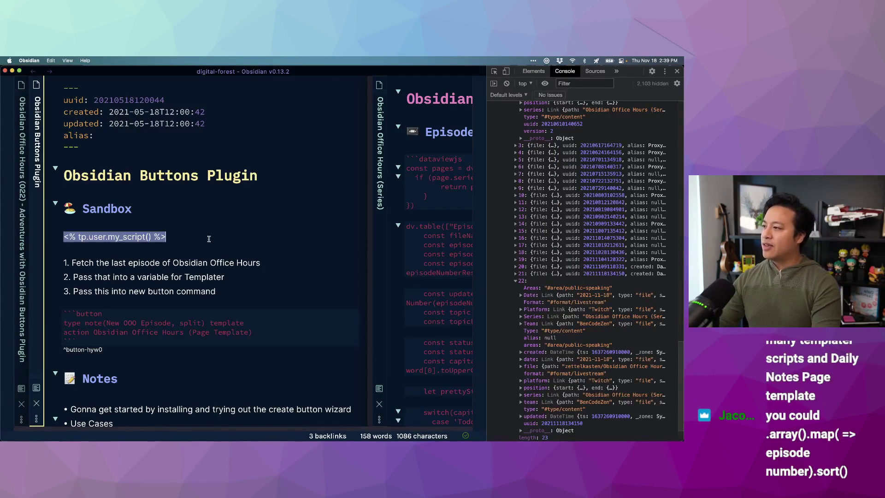
key(super+p)
text(replace)
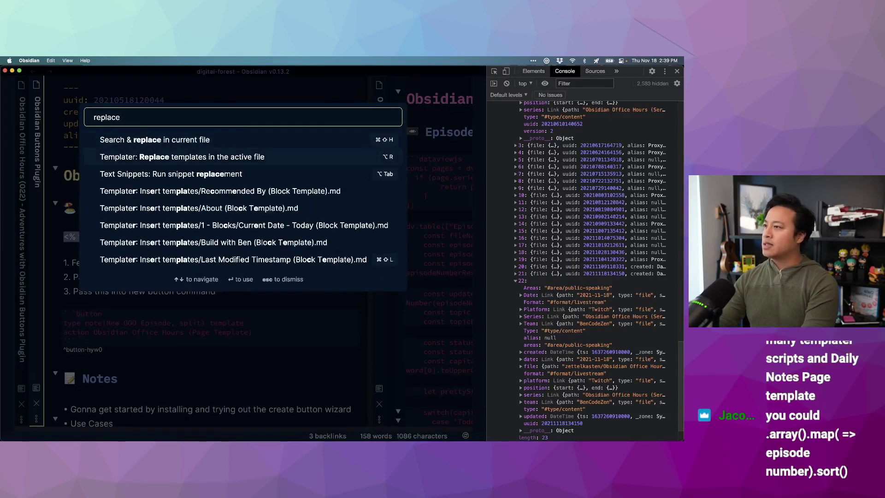
key(Return)
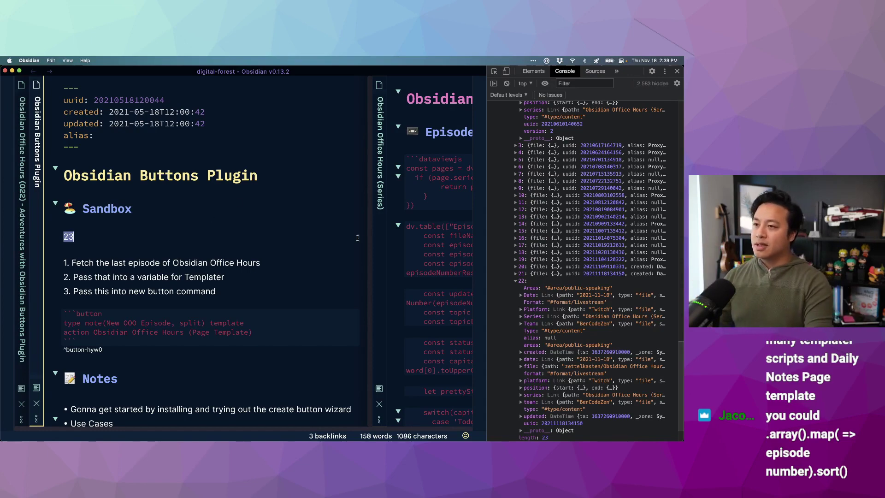
Open the conflicted copy of episode 22 from the Obsidian Office Hours (Series) table and look through its contents.
click(379, 152)
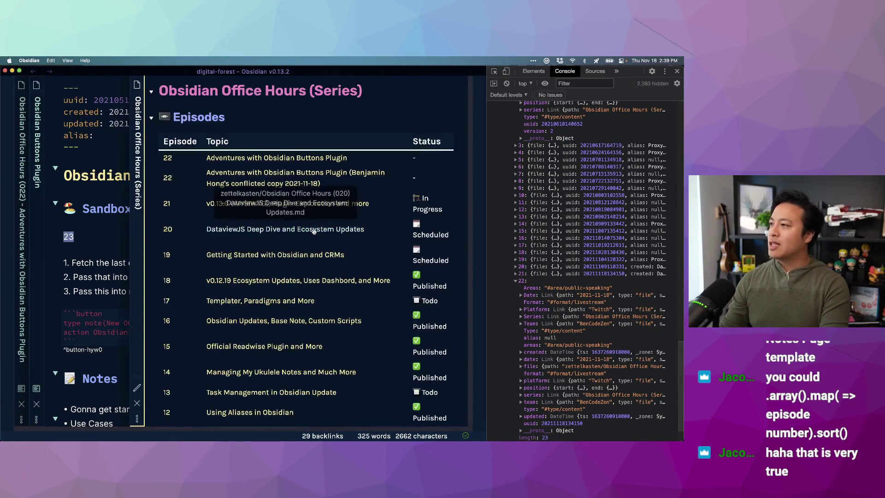
click(301, 182)
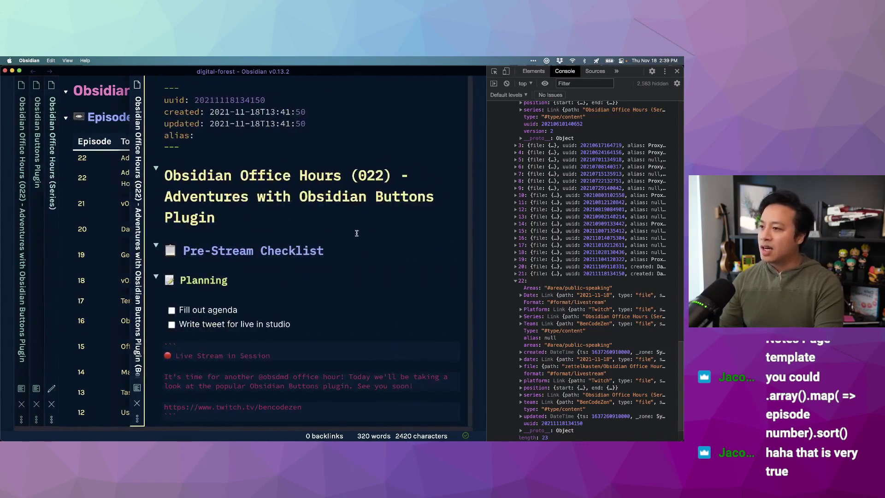
scroll(357, 233, down, 20)
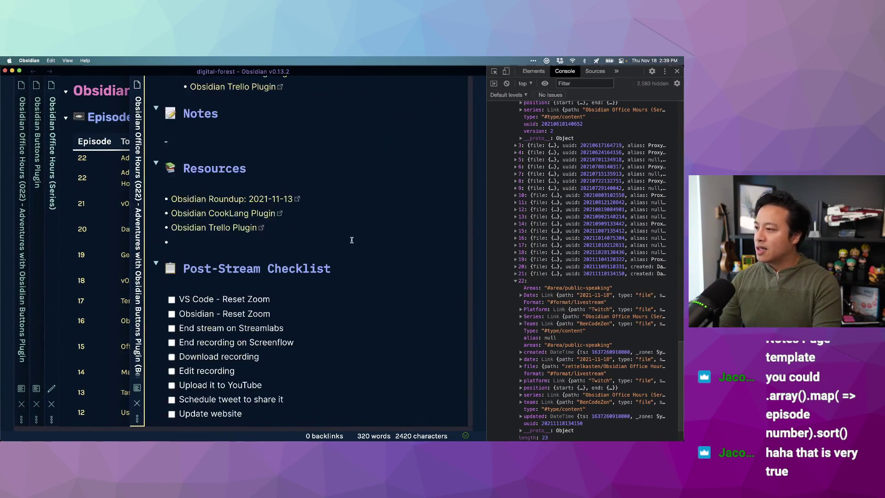
scroll(356, 241, down, 4)
Delete the open conflicted copy of the episode 22 note with the Delete current file command.
drag(388, 260, 386, 258)
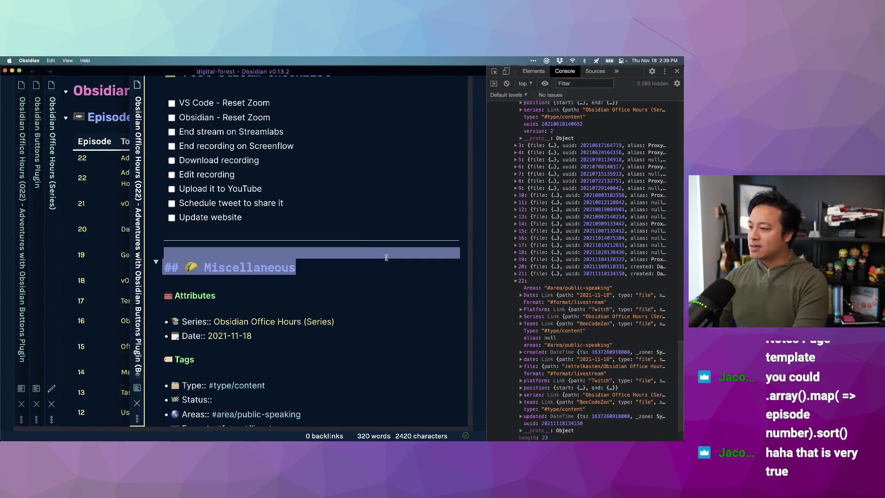
key(super+p)
text(dele)
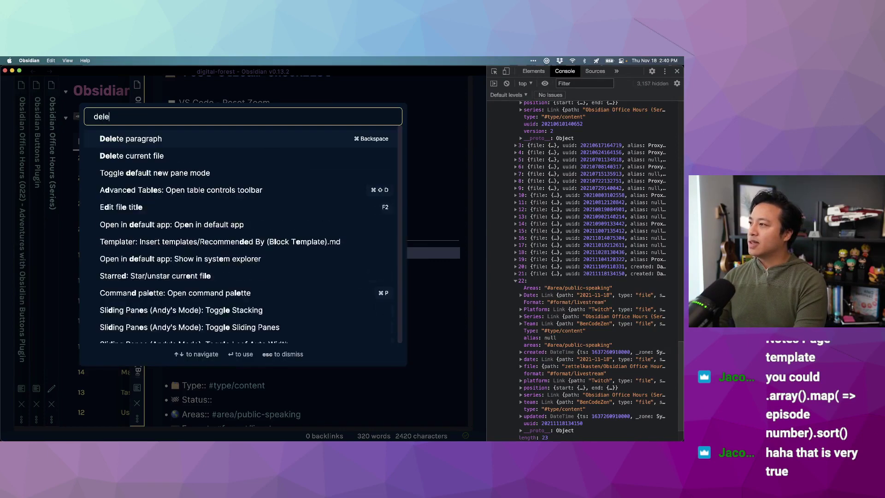
text(te)
key(Down)
key(Return)
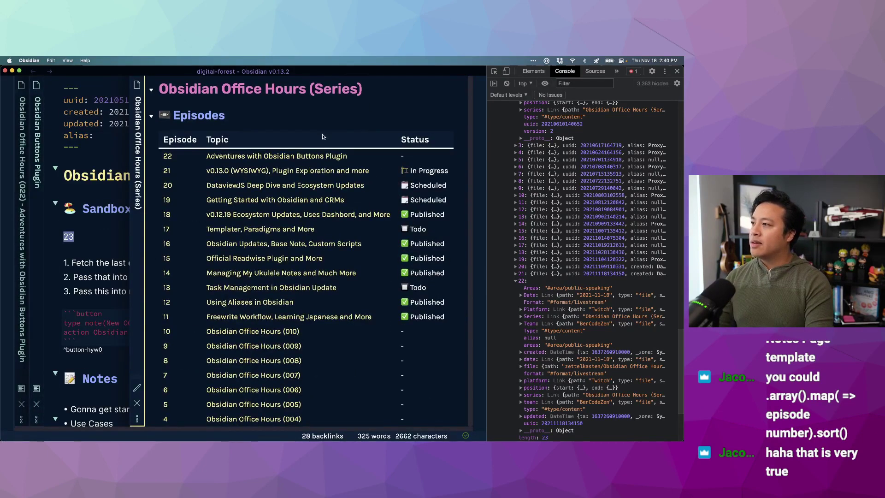
Replace the number under Sandbox in the Obsidian Buttons Plugin note with <% tp.user.my_script() %> and run Templater's Replace templates in the active file.
click(130, 238)
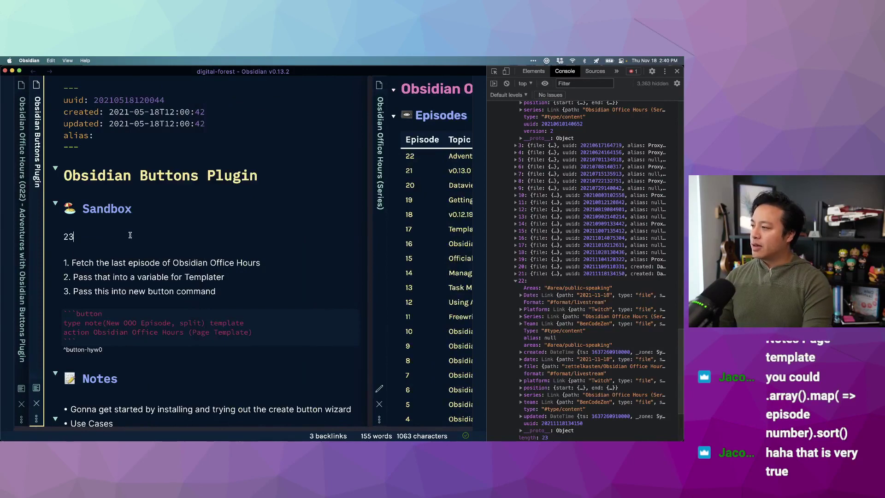
key(BackSpace)
key(BackSpace)
key(super+v)
key(super+p)
text(r)
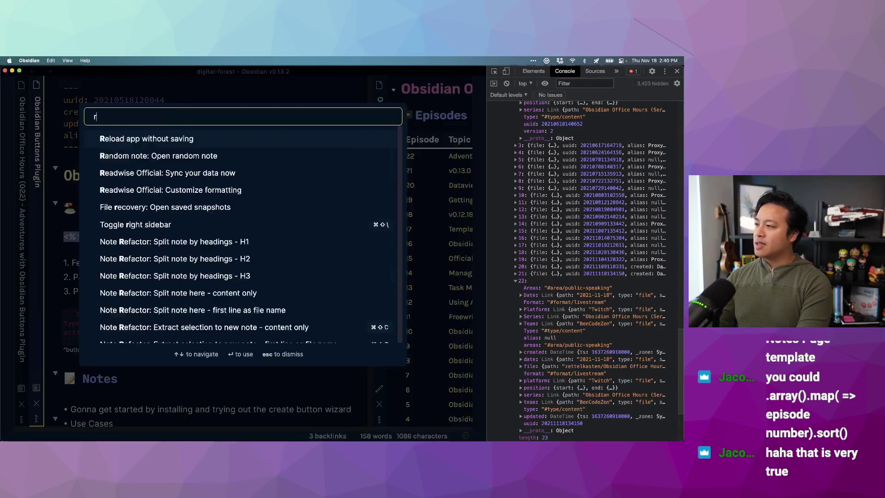
text(eplace)
key(Down)
key(Return)
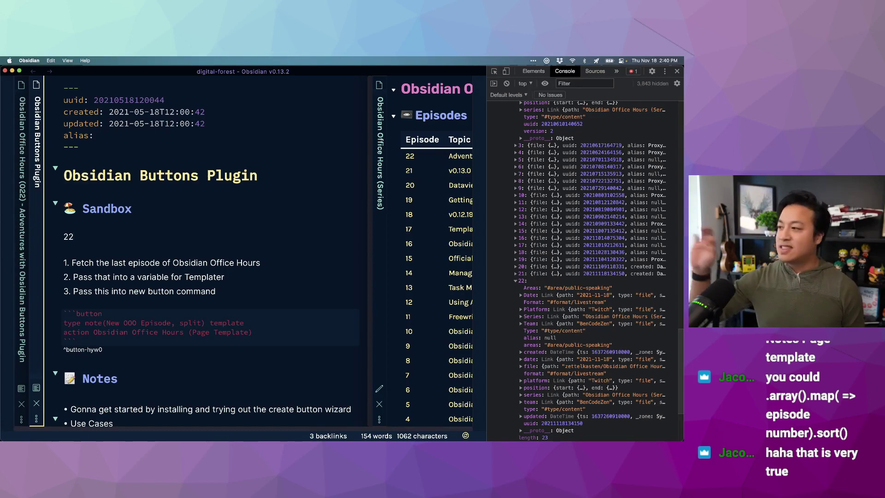
Replace the generated number under Sandbox with the <% tp.user.my_script() %> line.
key(BackSpace)
key(BackSpace)
key(BackSpace)
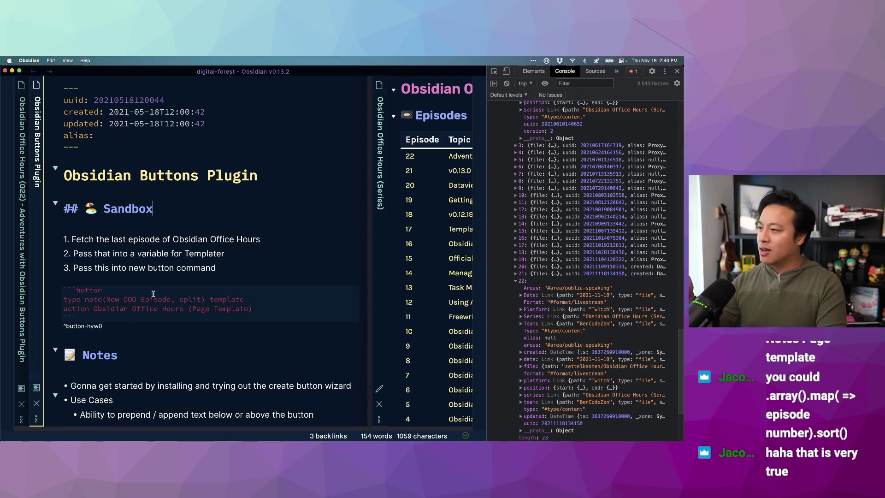
click(261, 254)
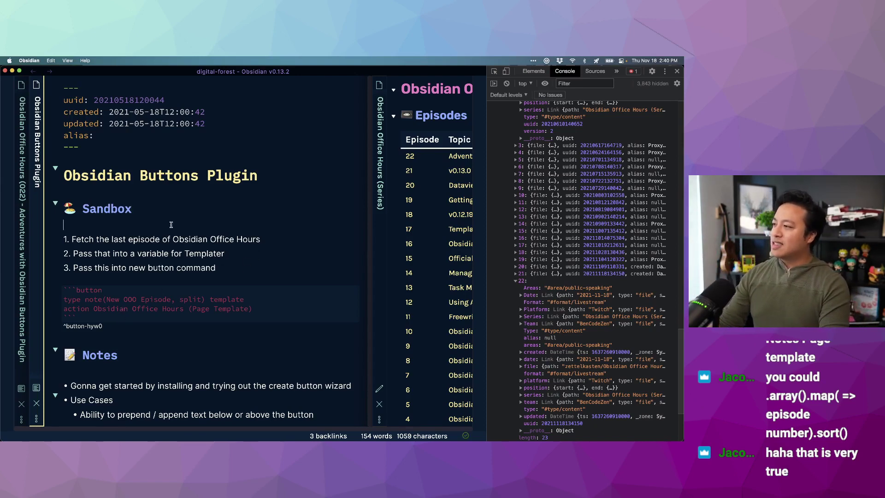
key(super+v)
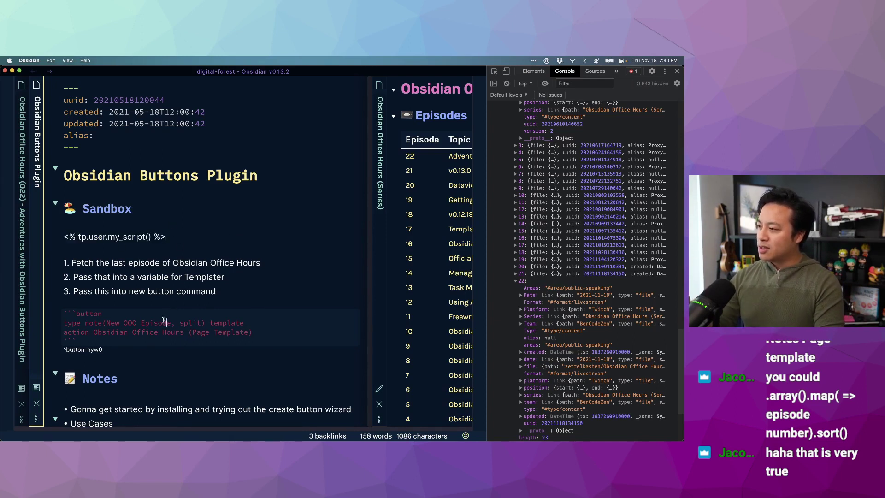
Change the button's note name from New OOO Episode to Obsidian Office Hours (0<% tp.user.my_script() %>), keeping the split option.
click(64, 323)
drag(106, 322, 168, 323)
text(Obsidian Office Hours )
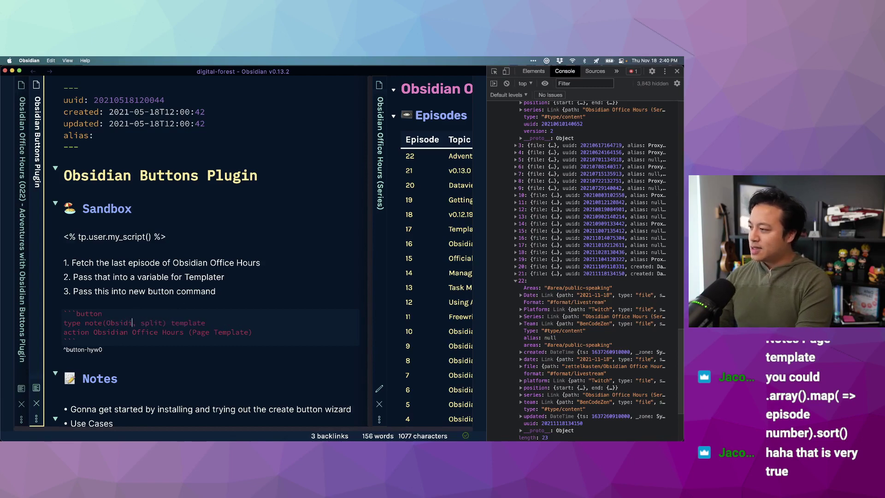
text((0)
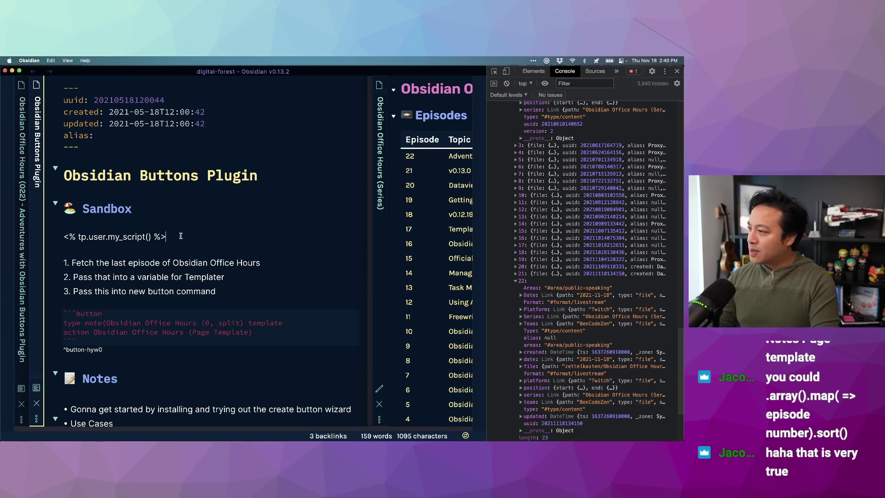
drag(181, 236, 64, 237)
key(super+c)
click(211, 324)
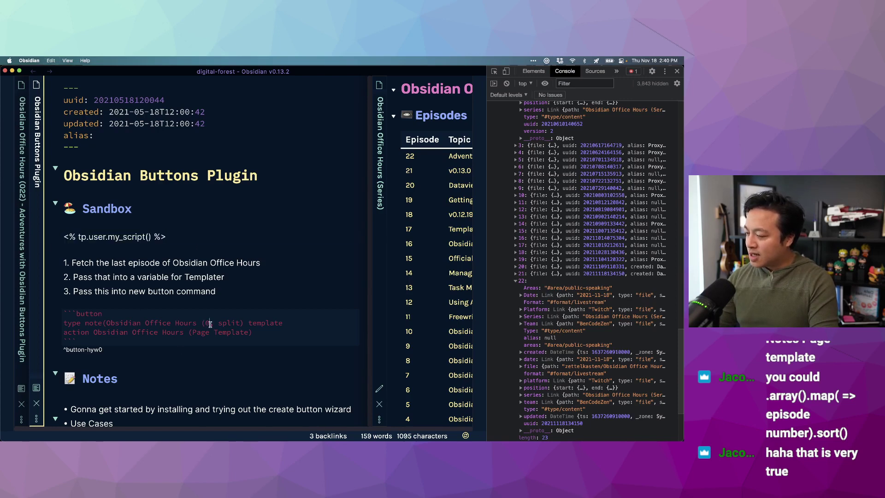
key(super+v)
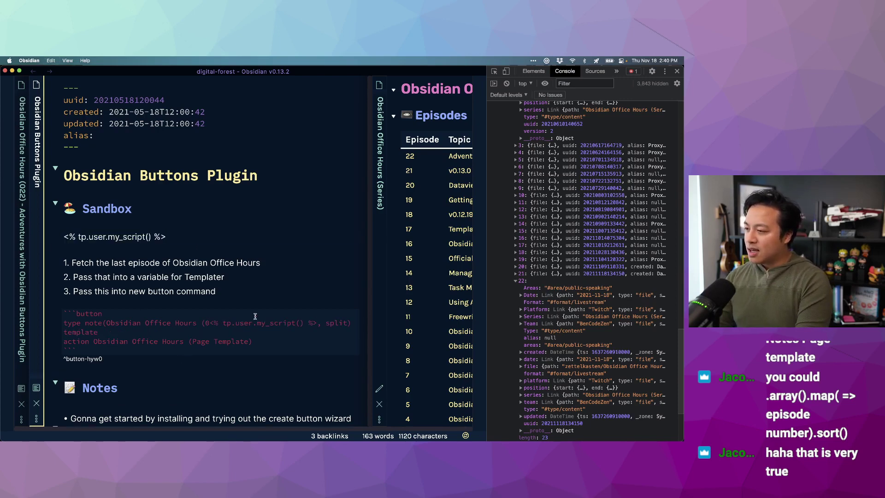
text())
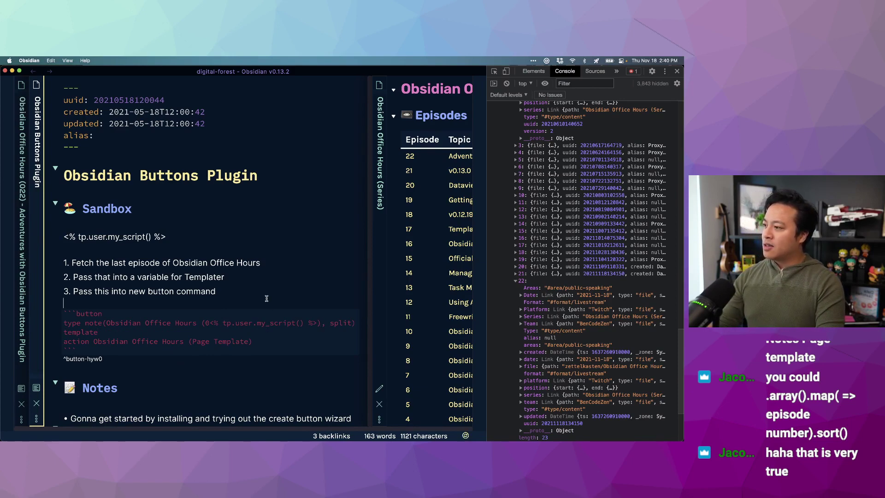
key(Return)
key(Return)
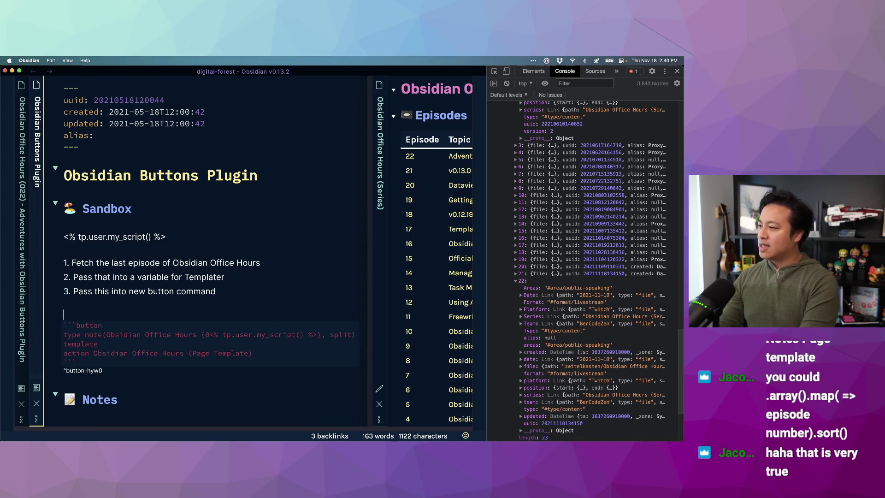
key(super+comma)
key(Escape)
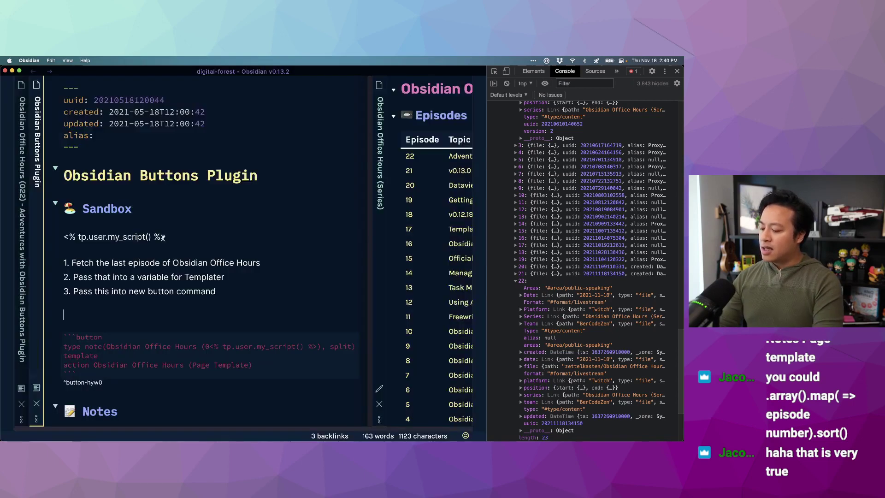
key(super+o)
text(button mak)
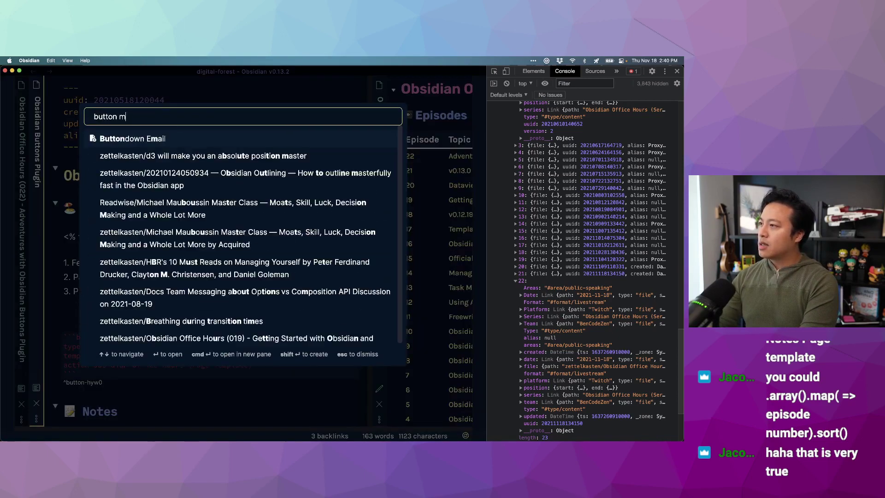
key(Escape)
Insert a sample button above the existing one with Button Maker, enabling only the Templater option.
key(super+p)
text(button m)
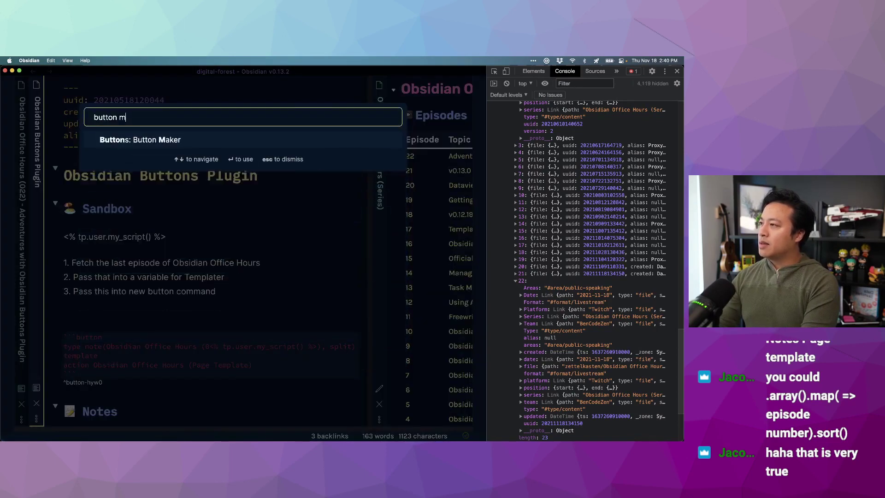
key(Return)
scroll(144, 257, down, 5)
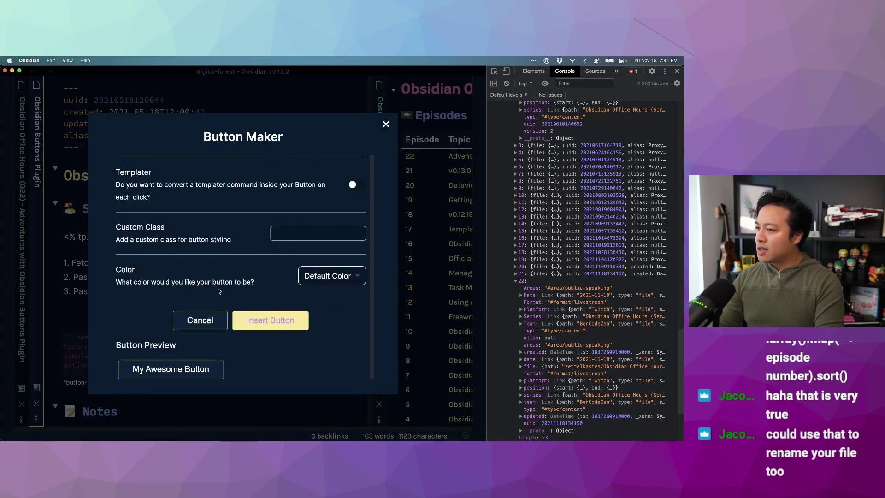
click(362, 185)
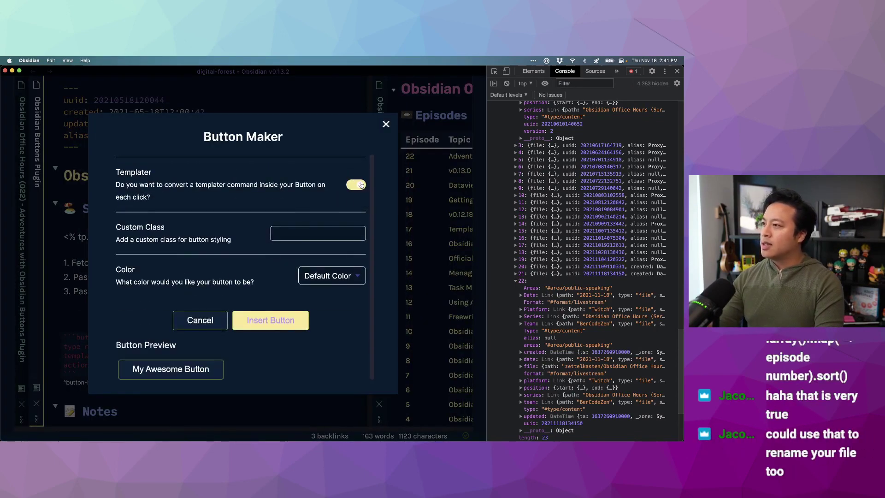
click(279, 321)
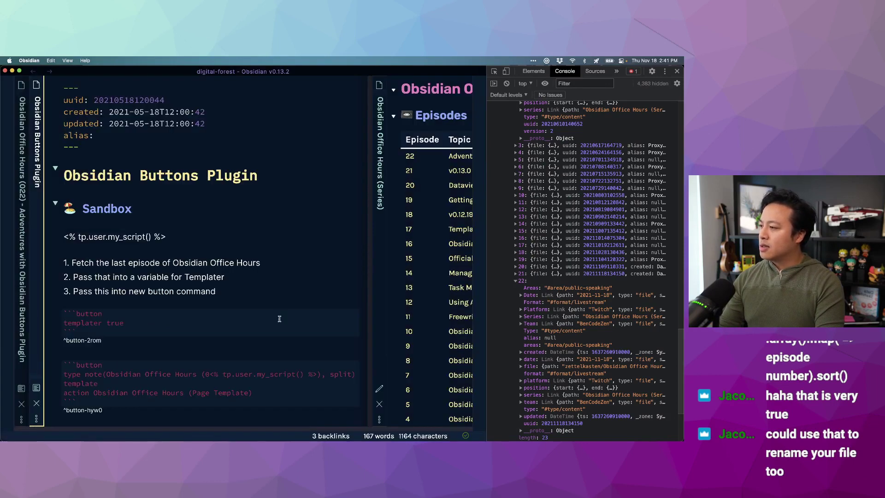
Add a templater true line to the Obsidian Office Hours button block and delete the sample button block above it.
scroll(131, 345, down, 1)
click(283, 372)
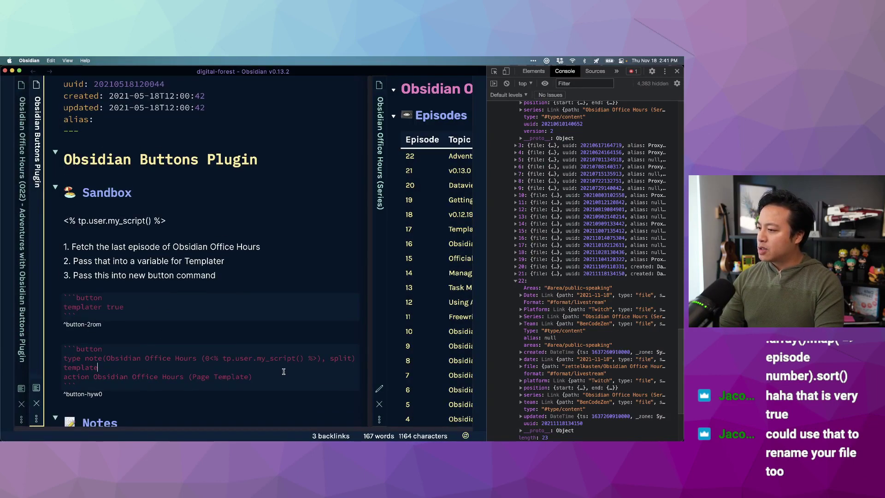
click(283, 376)
key(Return)
text(te)
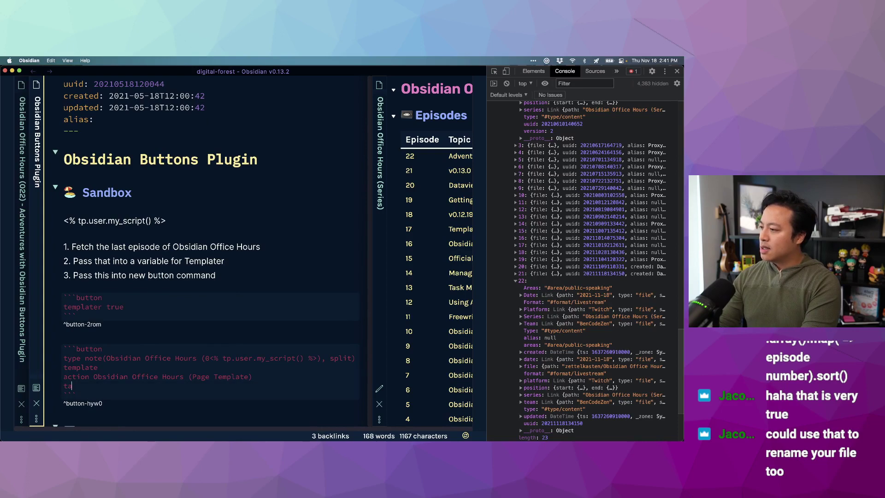
text(mplater true)
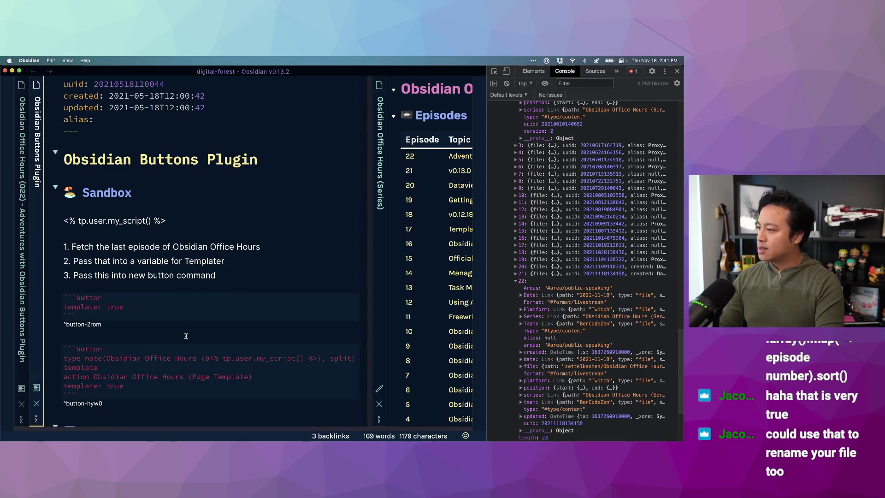
drag(167, 325, 63, 296)
key(BackSpace)
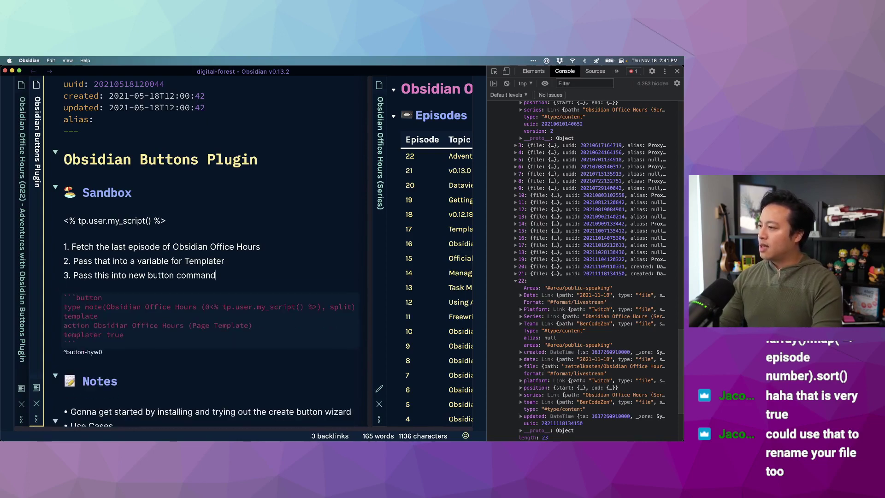
Run the Obsidian Office Hours button from the note's reading view and close the developer tools.
mouse_move(472, 304)
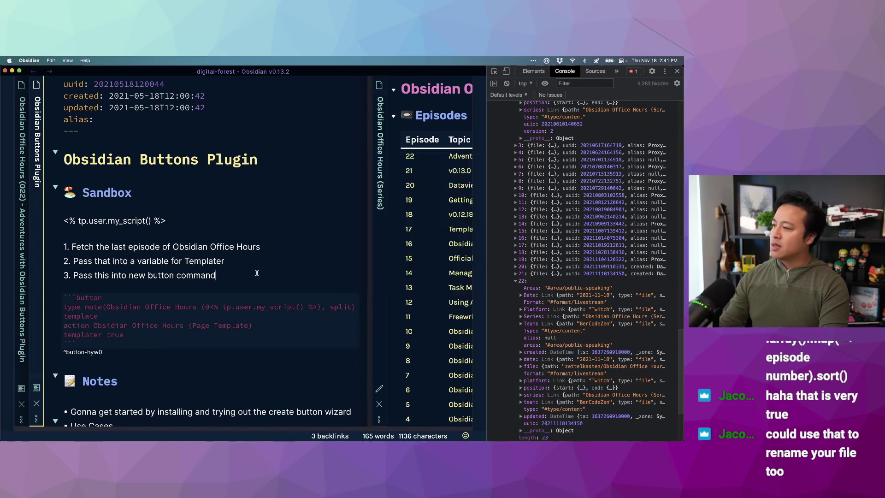
key(super+e)
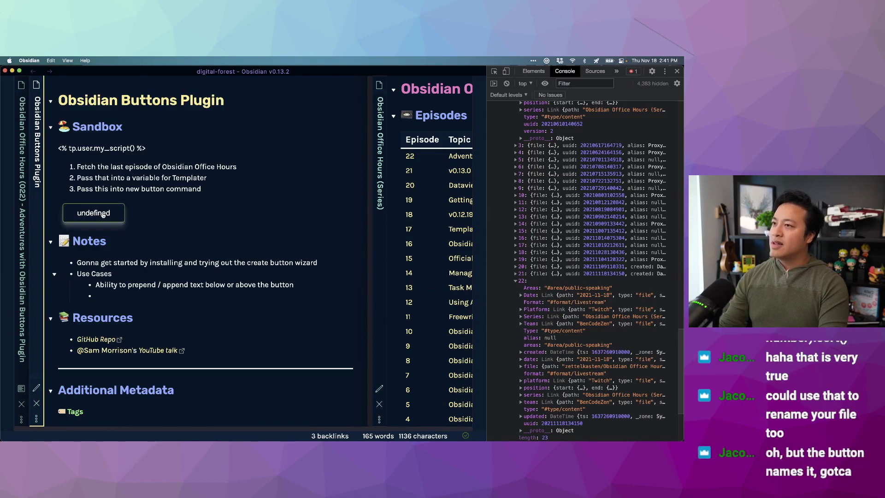
click(103, 214)
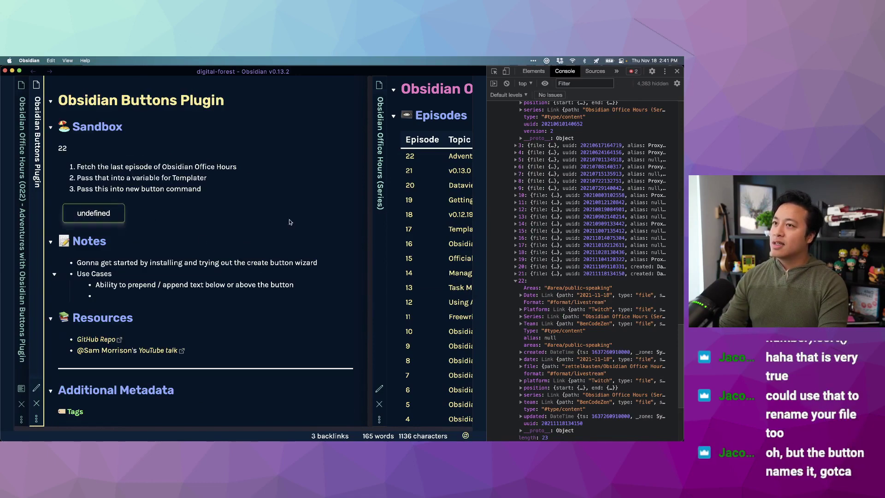
click(503, 331)
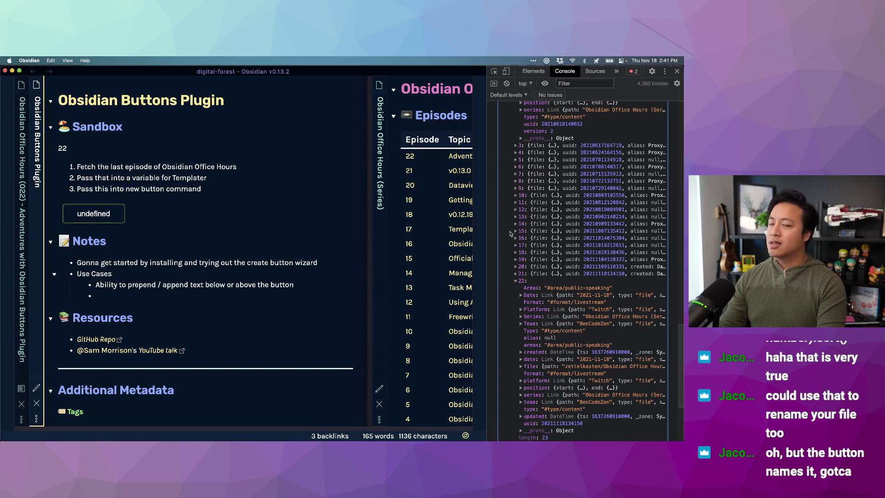
click(678, 72)
scroll(417, 207, left, 5)
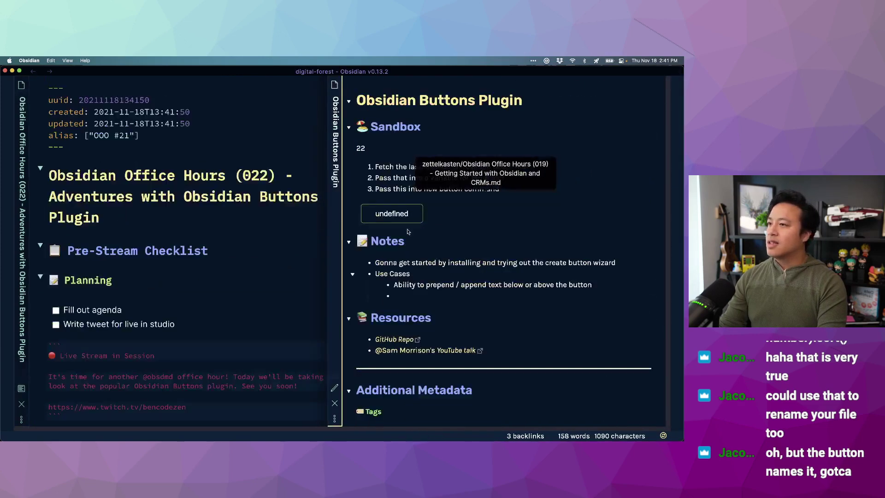
Undo the Templater replacements in the note's source and run the button again from reading view.
key(super+e)
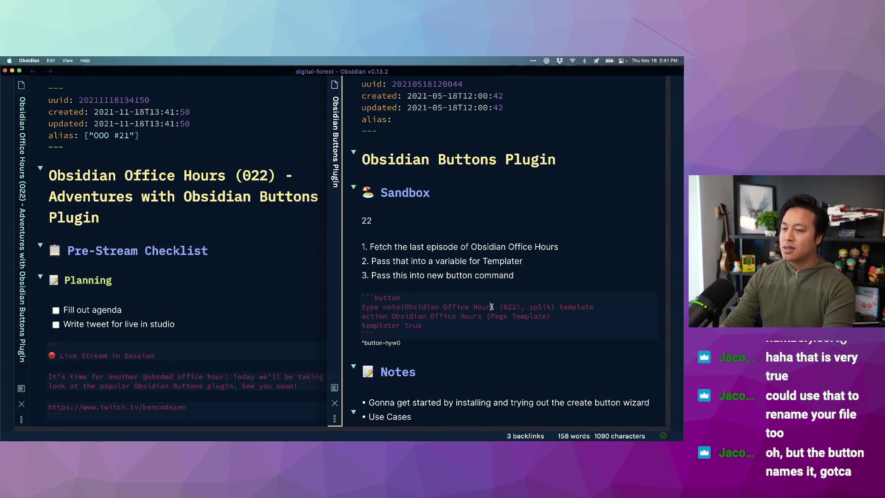
key(super+z)
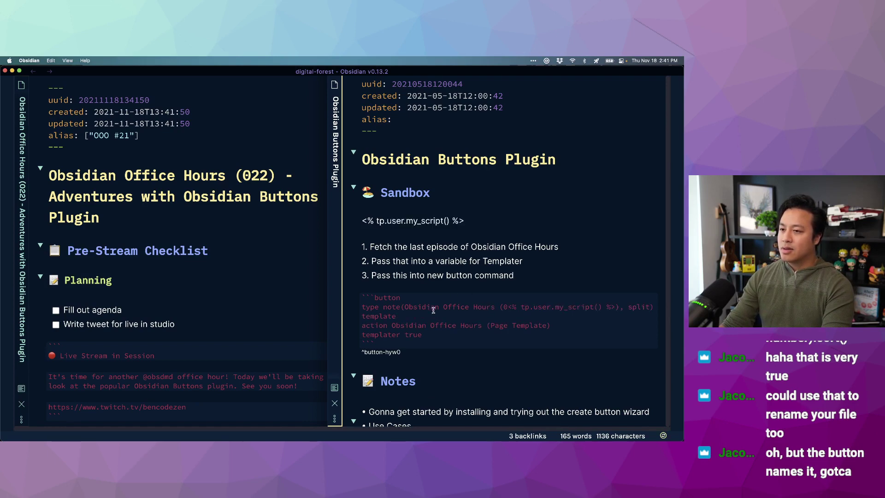
key(super+e)
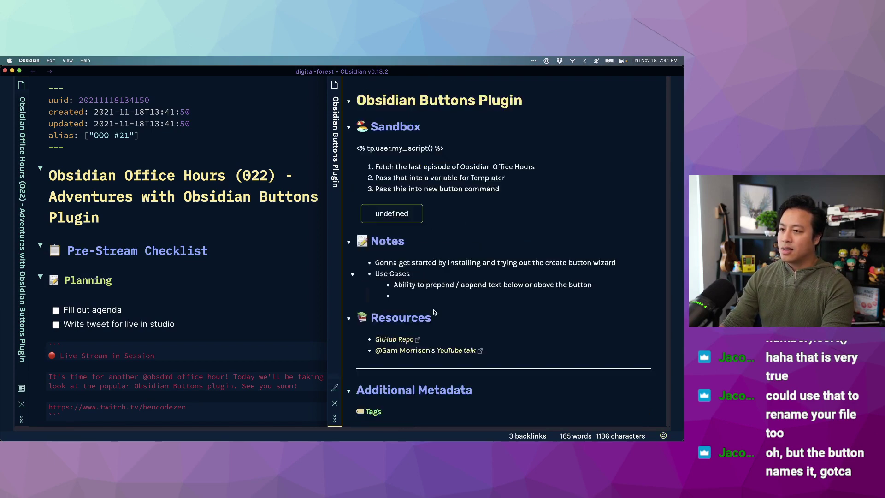
click(406, 213)
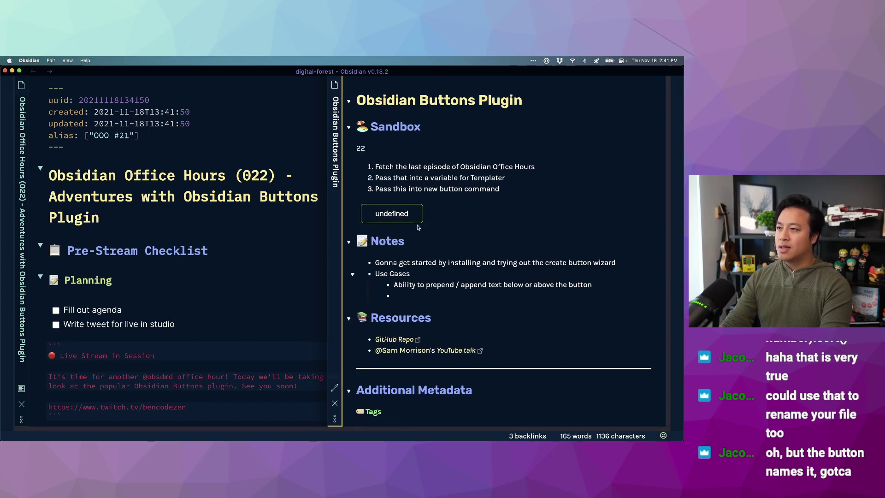
key(super+e)
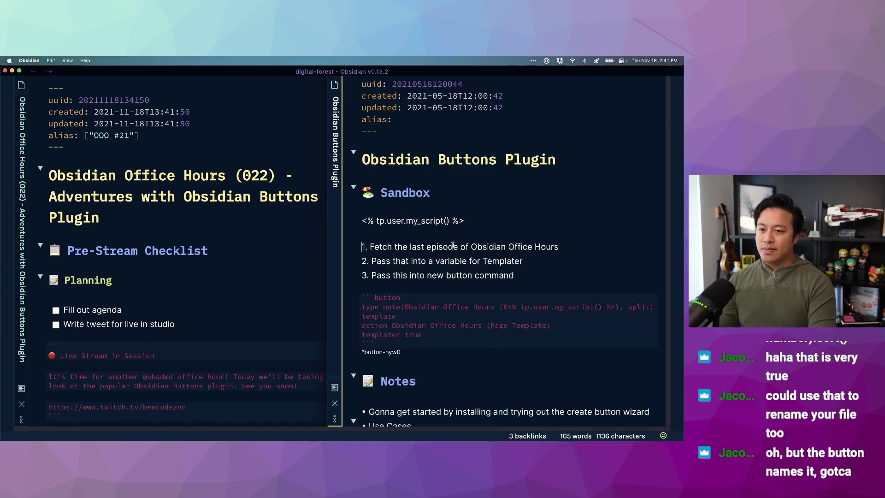
Add + 1 after the tp.user.my_script() call in the Obsidian Office Hours button's note title.
right_click(605, 306)
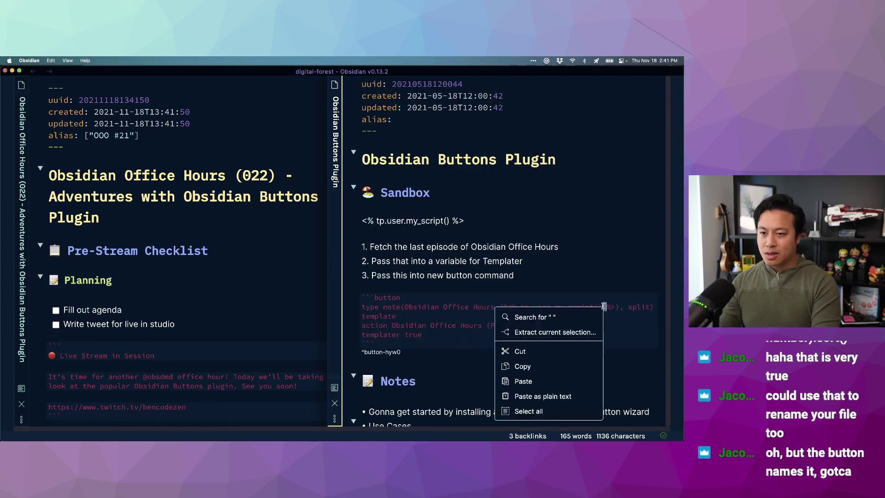
click(545, 271)
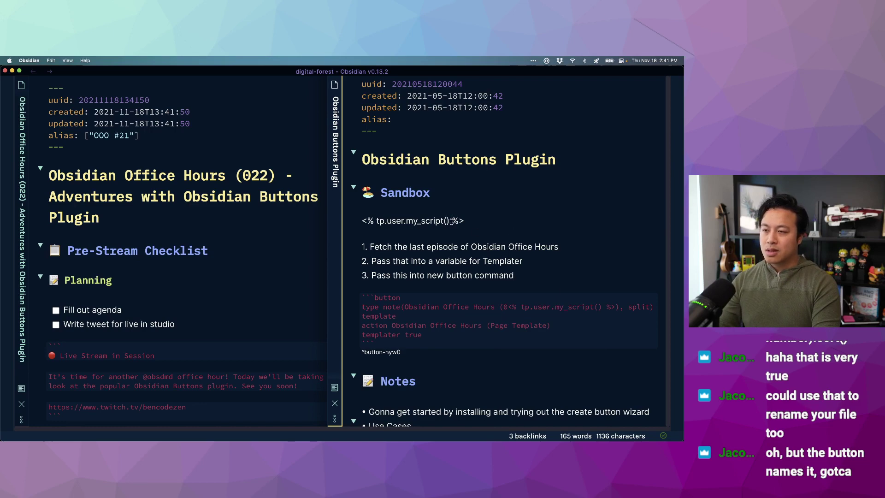
double_click(599, 306)
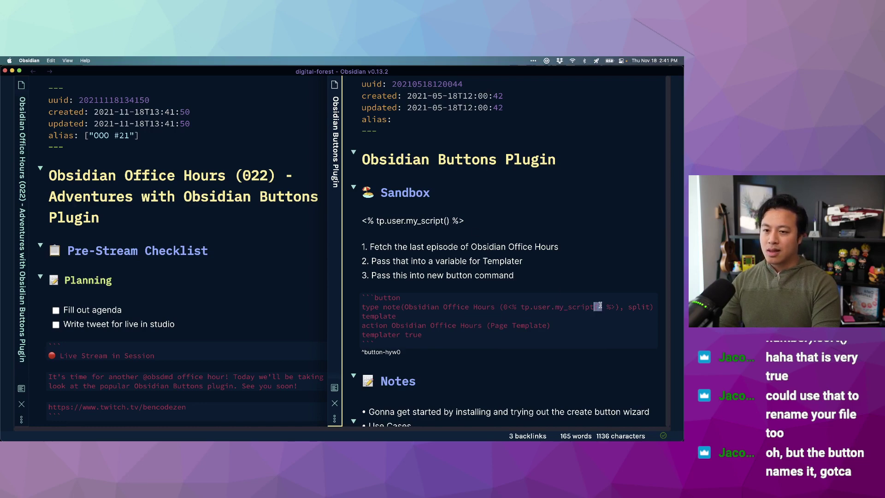
click(602, 306)
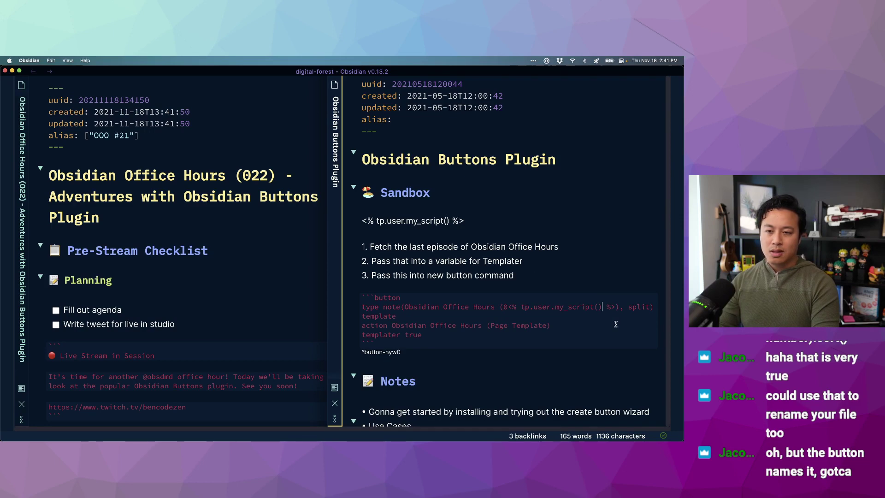
text(+ 1)
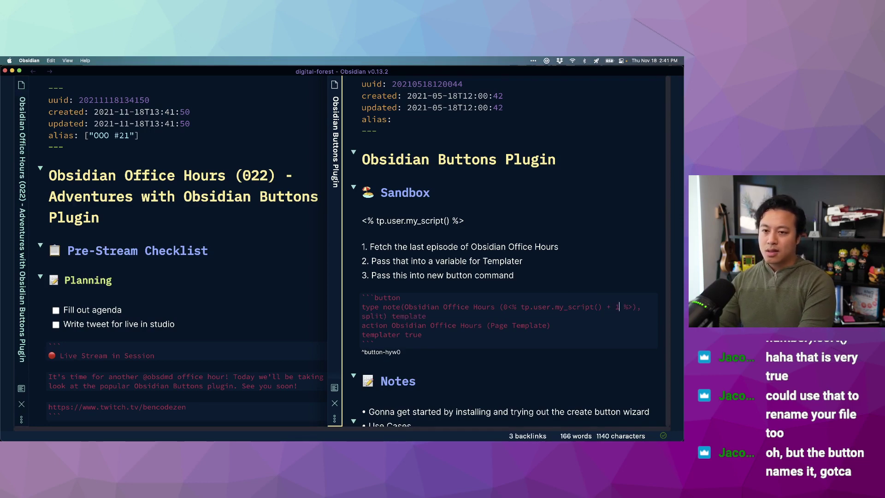
scroll(488, 257, down, 1)
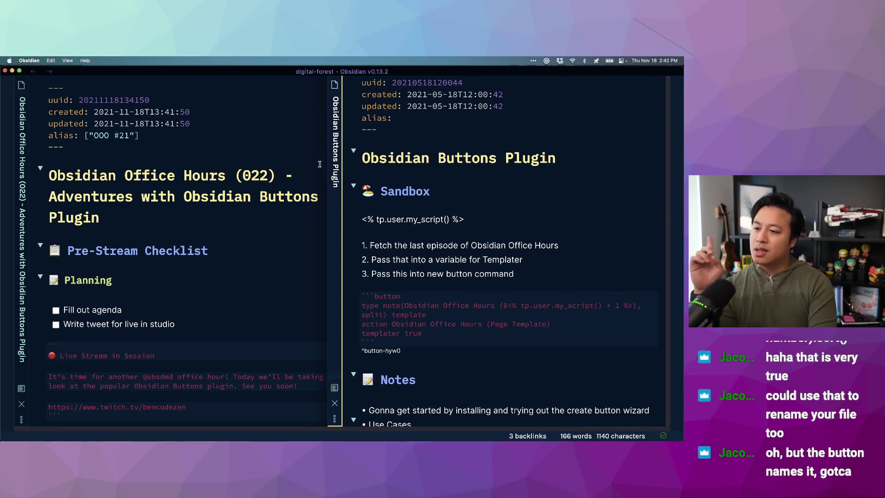
Add a name line reading "Create OOO Episode" at the start of the button block.
key(Down)
key(Down)
key(Down)
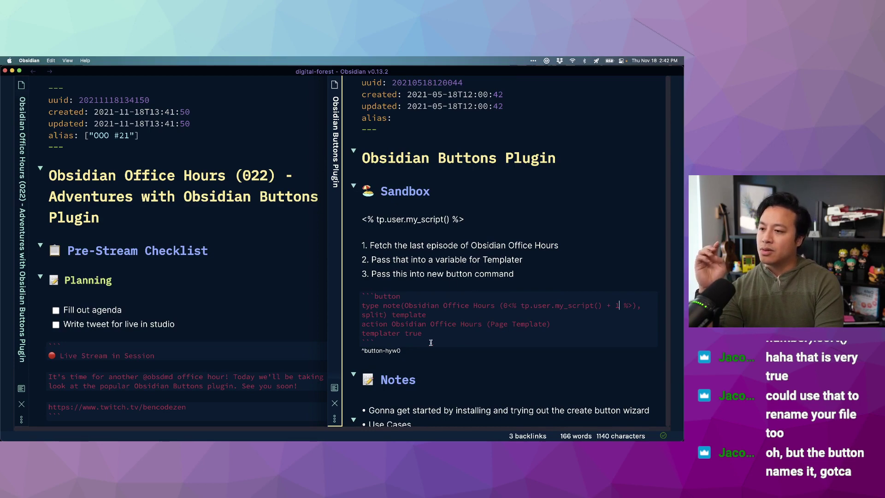
click(415, 297)
key(Return)
text(name)
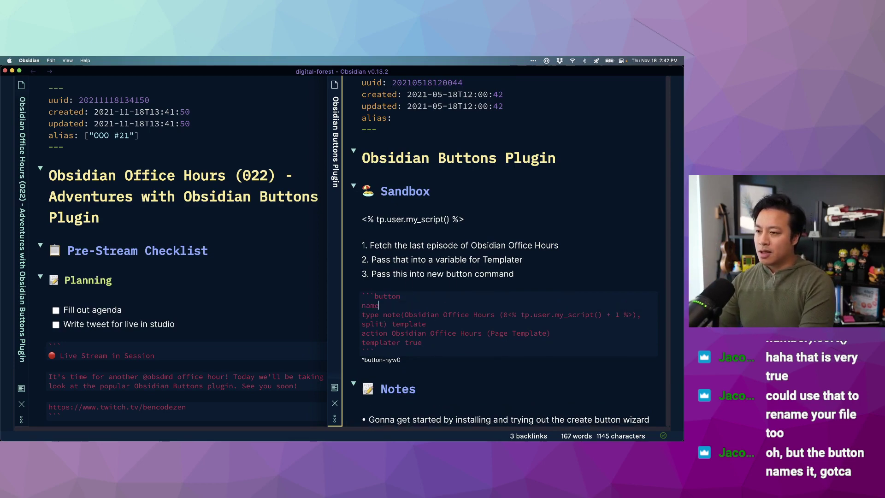
text( Create O)
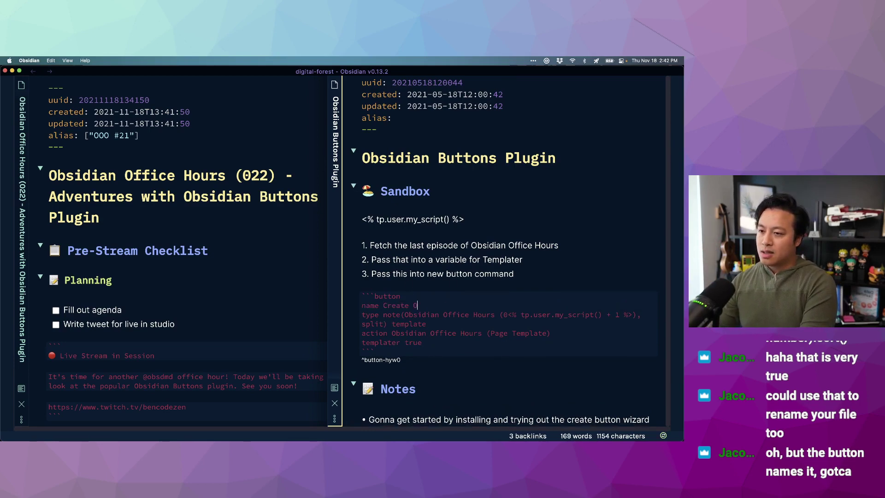
text(OO Episode)
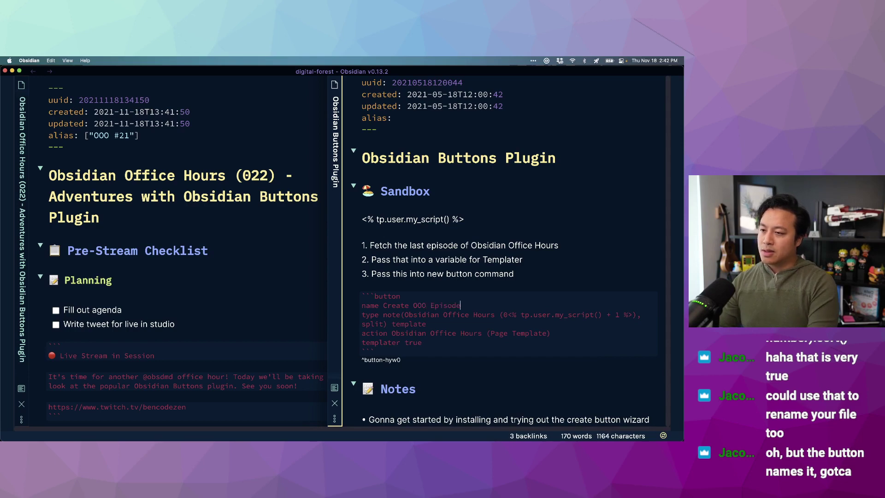
Run the Create OOO Episode button from reading view and return to the source of the Obsidian Buttons Plugin note.
key(ctrl+e)
click(420, 212)
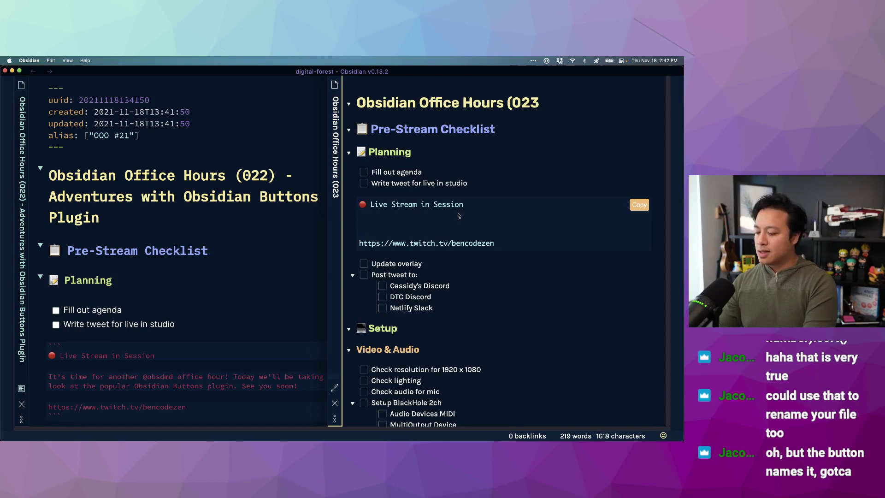
key(ctrl+alt+Left)
key(ctrl+e)
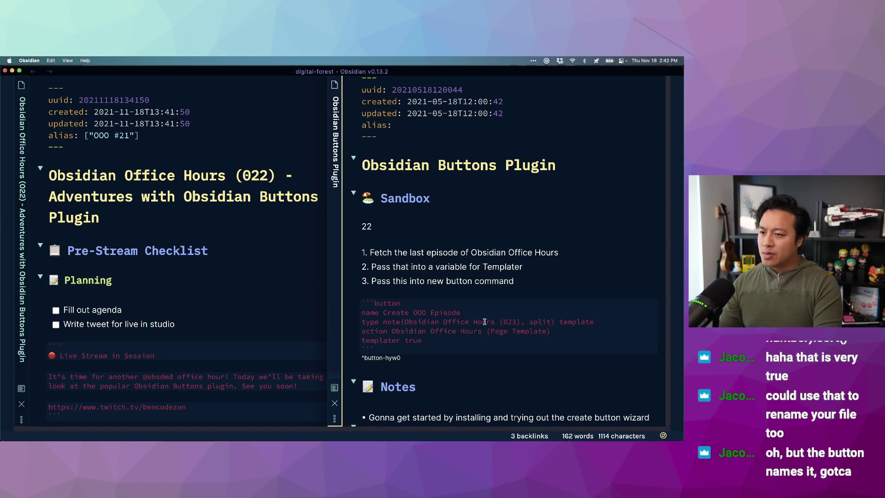
Replace (023) in the button's note title with the copied expression <% tp.user.my_script() %>.
click(500, 322)
mouse_move(496, 321)
mouse_down()
mouse_move(517, 323)
mouse_move(500, 322)
mouse_up()
click(520, 327)
click(519, 333)
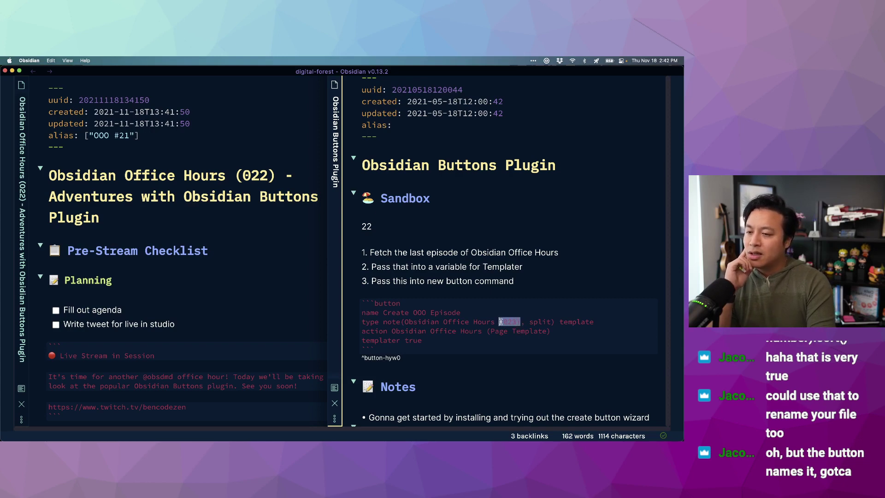
key(super+shift+v)
key(Return)
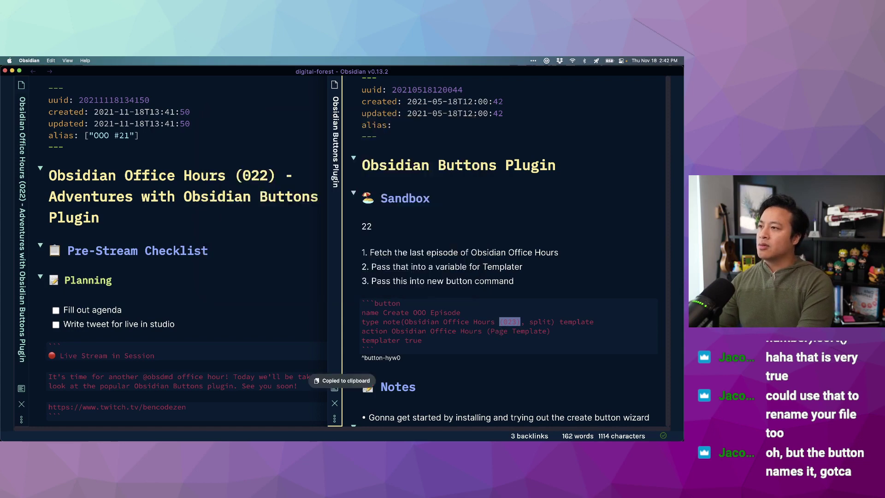
key(super+v)
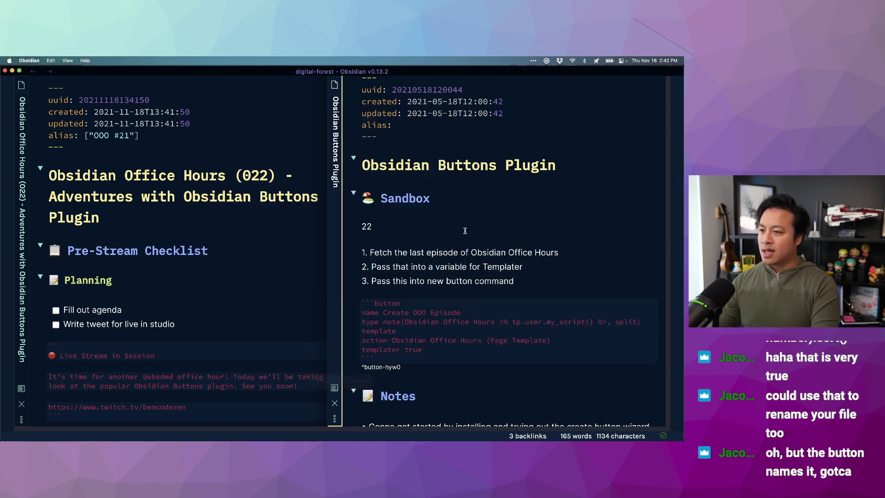
Open Button Maker and examine its Remove, Replace, Inherit, Templater, Custom Class and Color options.
key(super+p)
text(but)
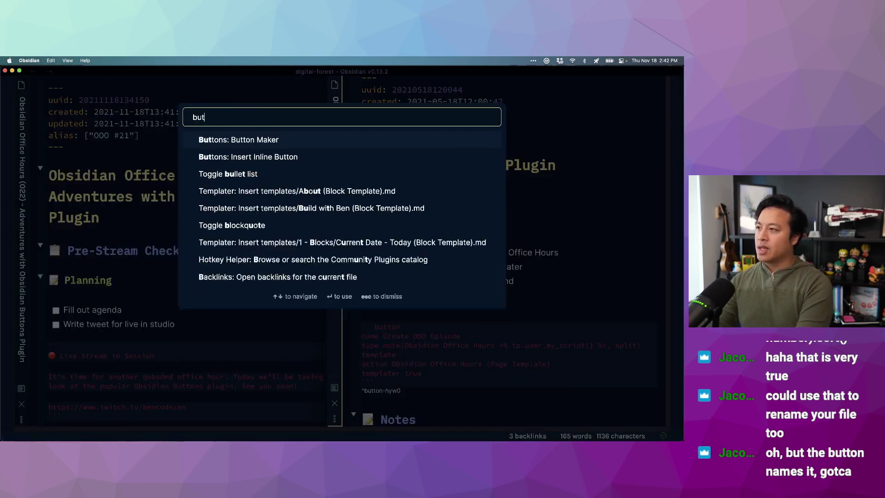
text(ton)
key(Return)
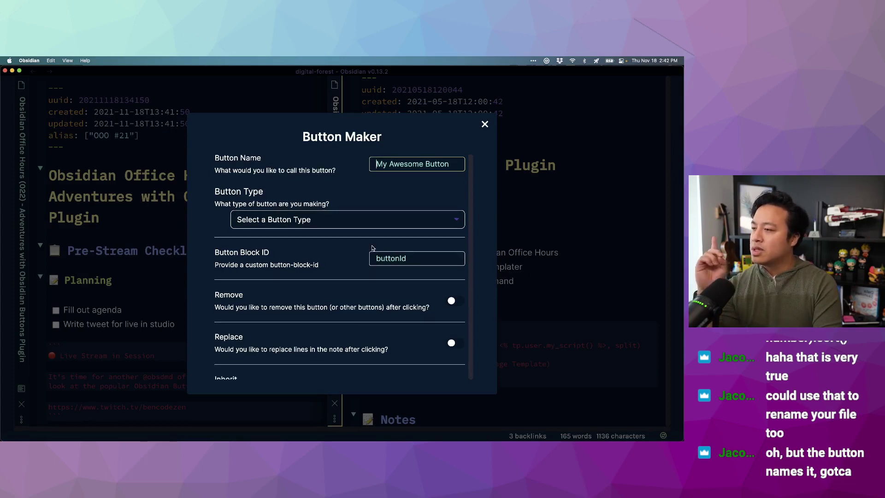
scroll(363, 255, down, 3)
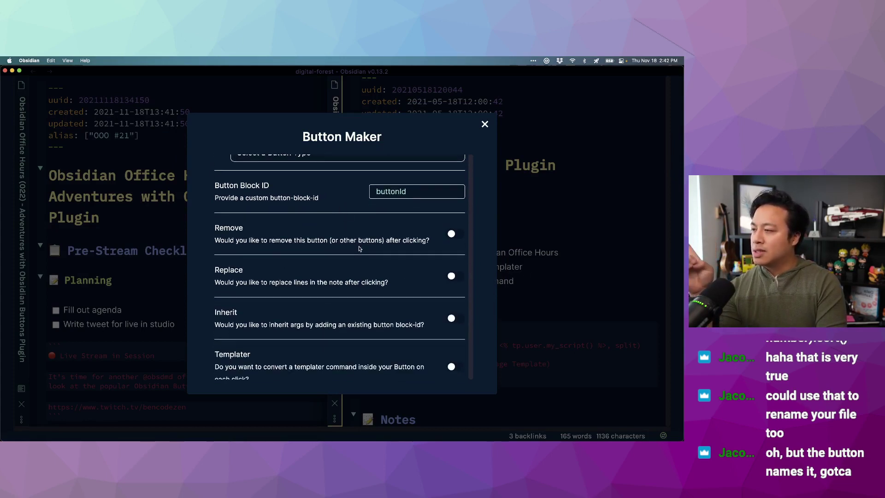
scroll(362, 250, down, 1)
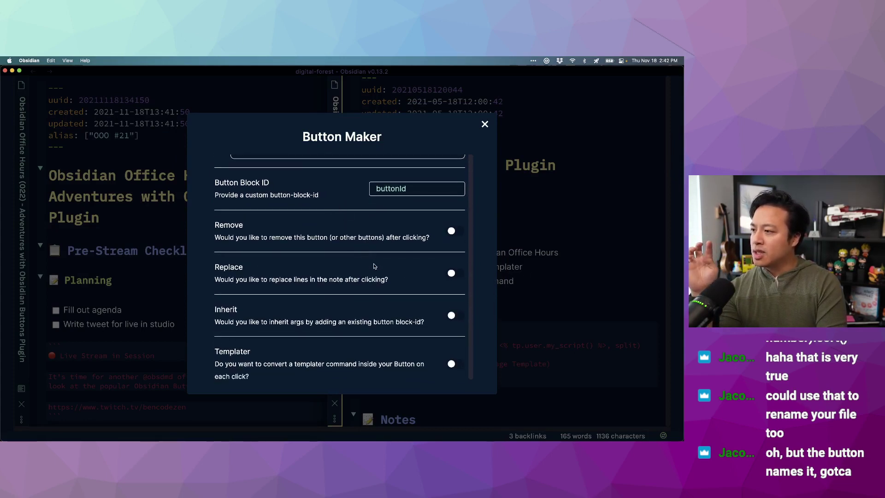
scroll(390, 280, down, 1)
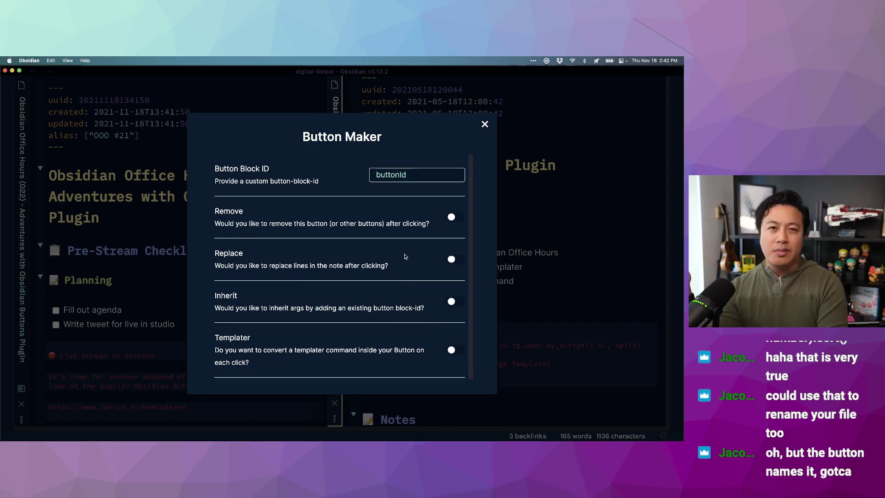
scroll(409, 262, down, 2)
scroll(414, 263, down, 5)
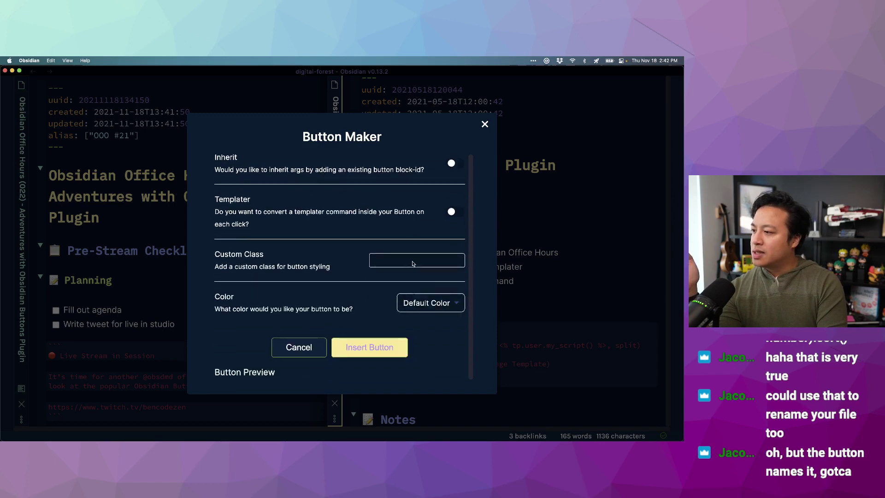
scroll(413, 264, up, 6)
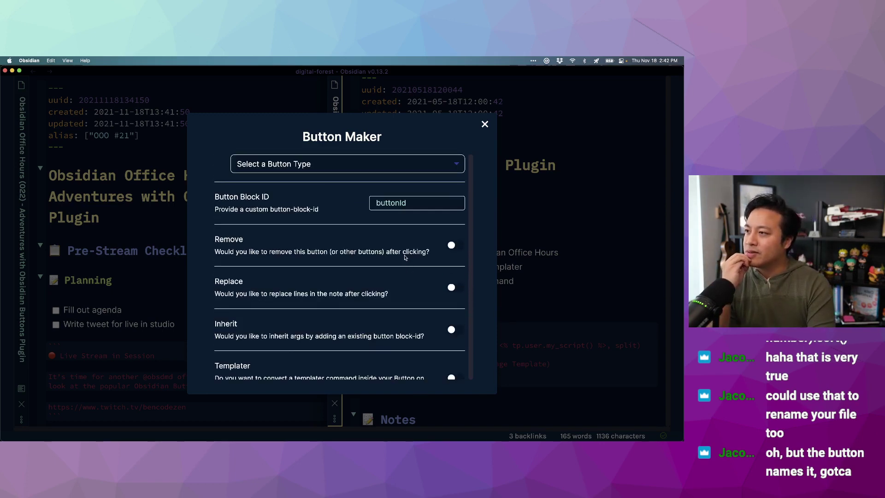
click(298, 165)
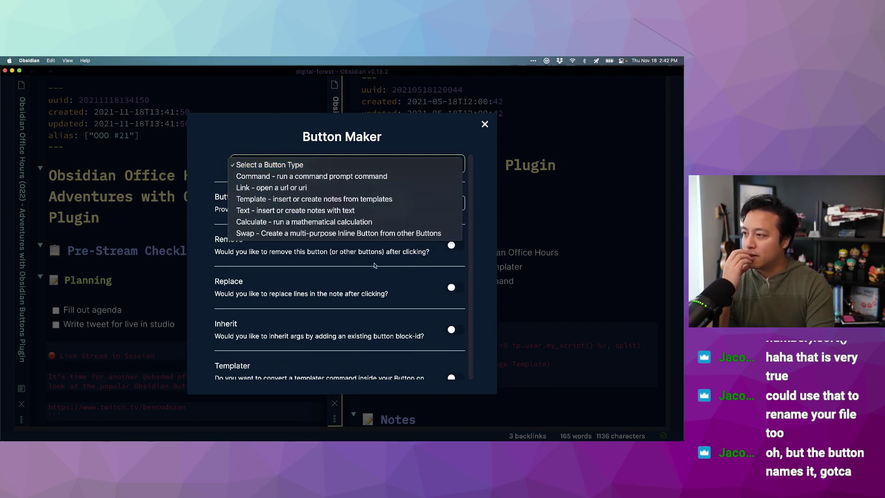
click(362, 233)
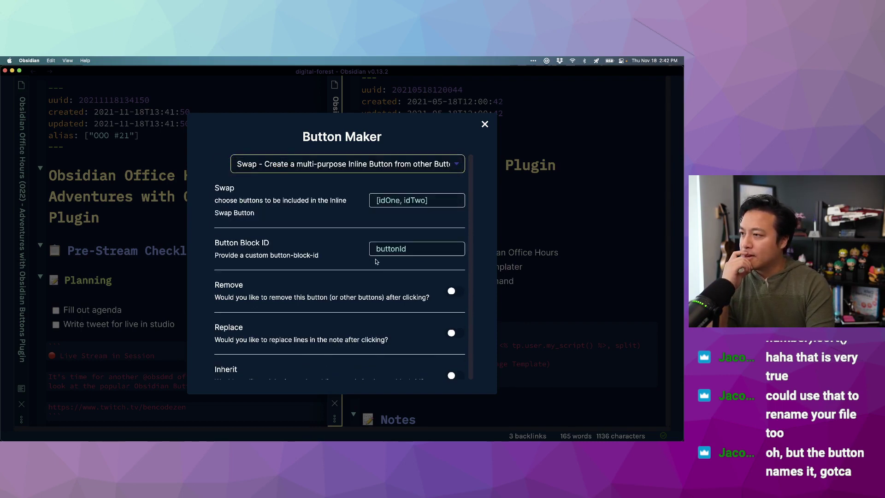
scroll(352, 269, down, 3)
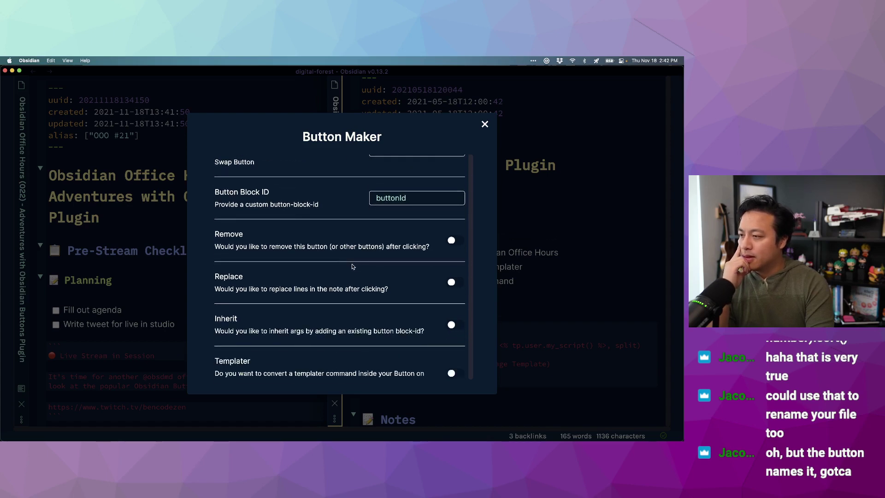
scroll(353, 266, down, 3)
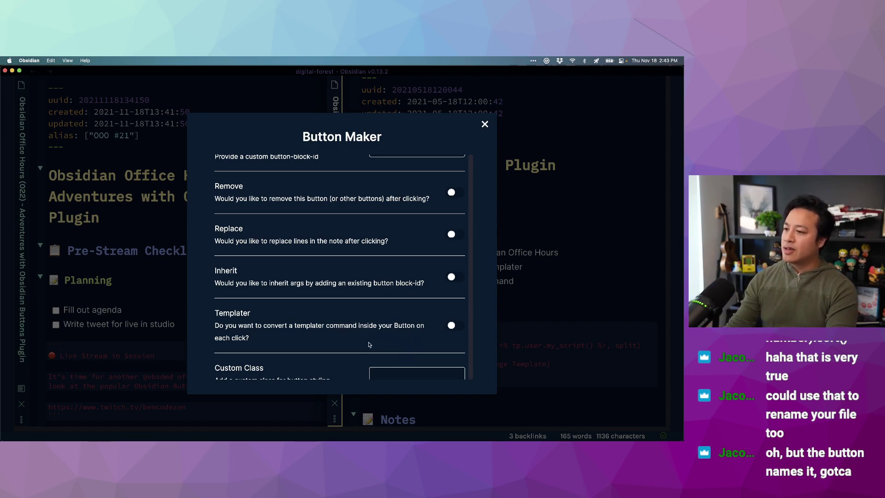
click(452, 325)
scroll(429, 304, down, 3)
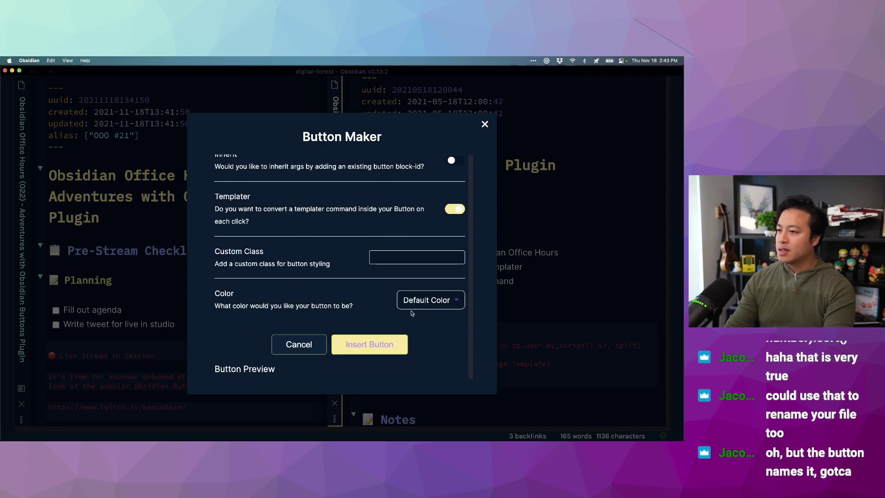
scroll(401, 310, up, 3)
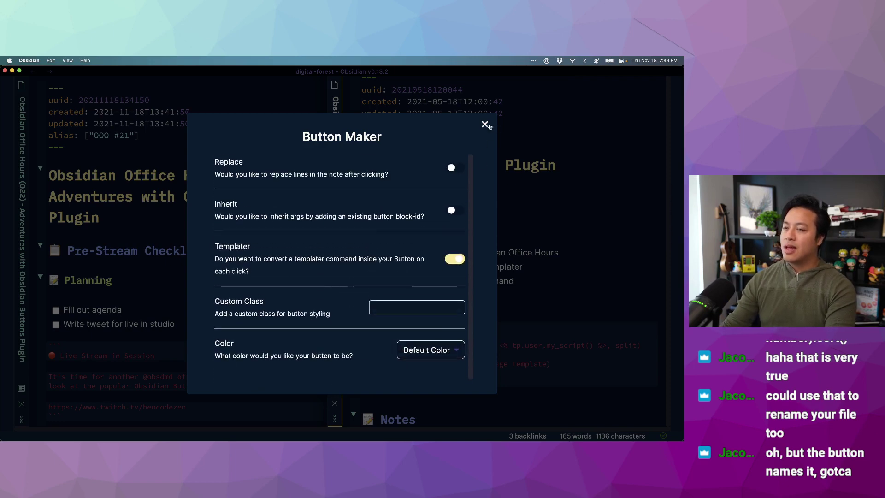
click(485, 124)
key(super+z)
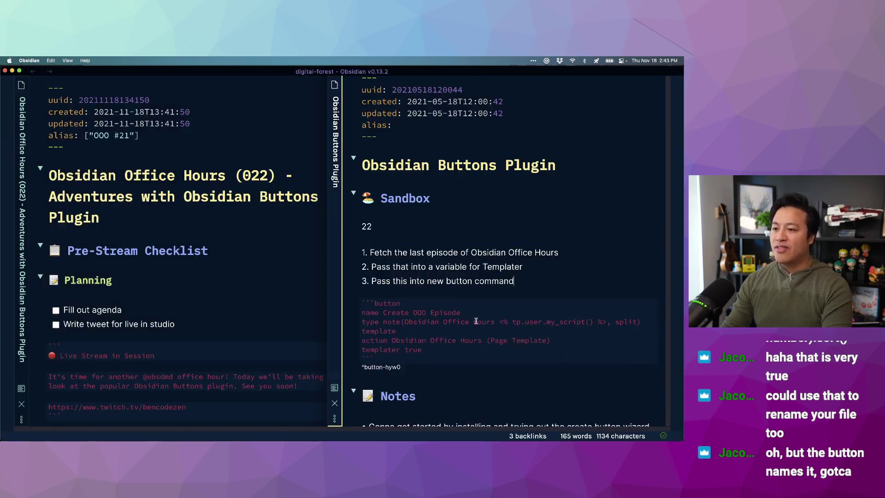
Check the Templater expression in the button's note title and run the Create OOO Episode button from reading view.
click(530, 331)
drag(498, 322, 607, 320)
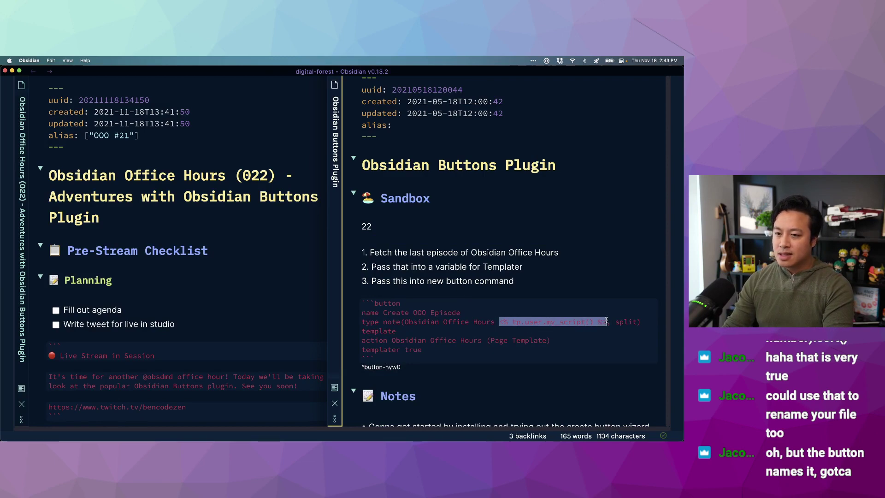
click(602, 322)
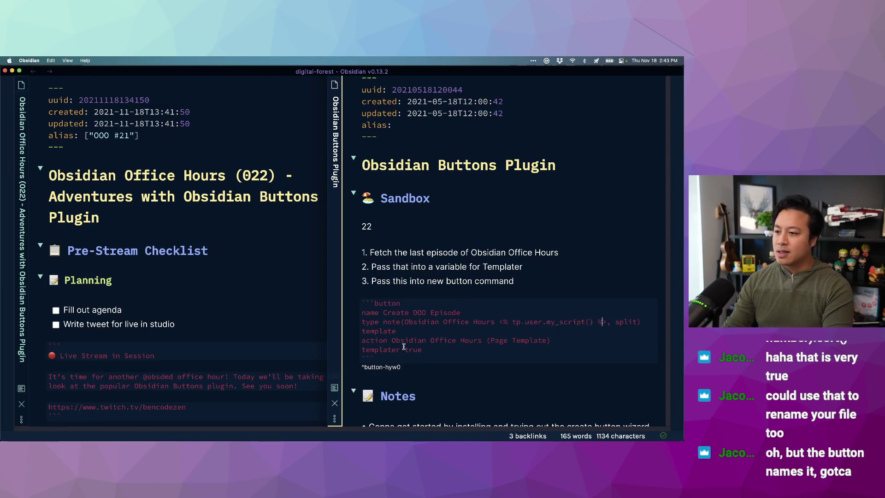
key(super+e)
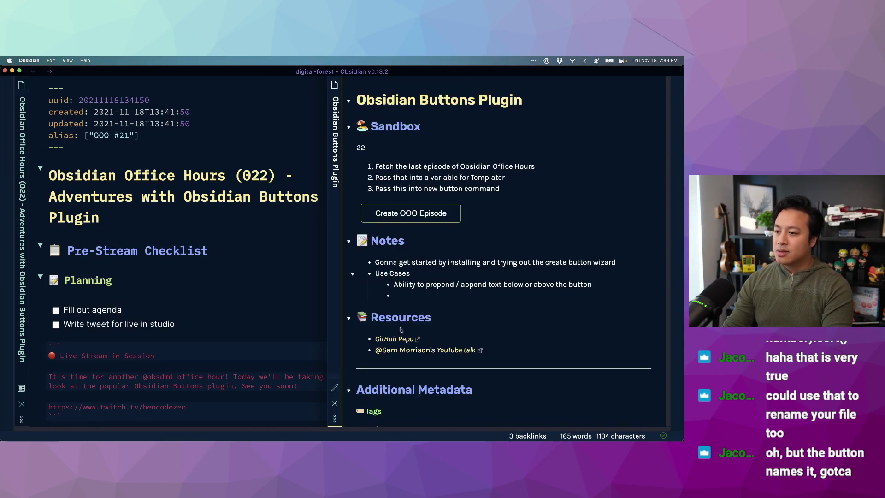
click(422, 213)
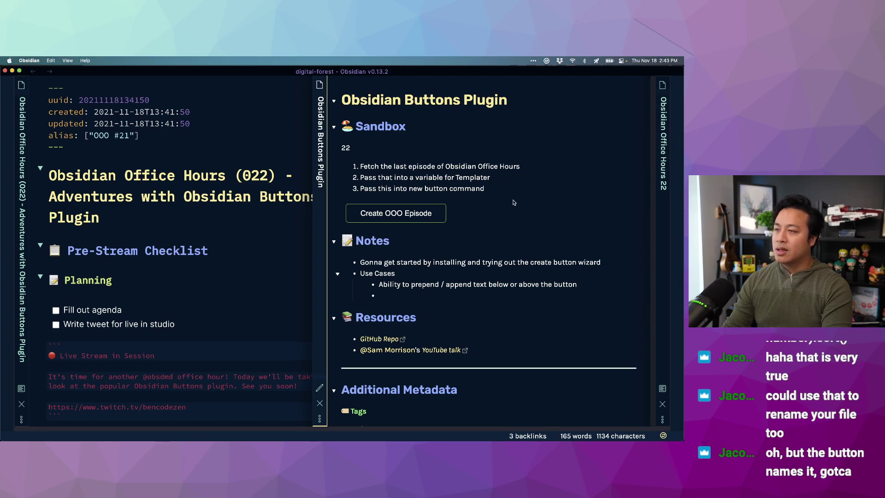
Add + 1 to the tp.user.my_script() expression in the button's note title and run the button again from reading view.
key(super+e)
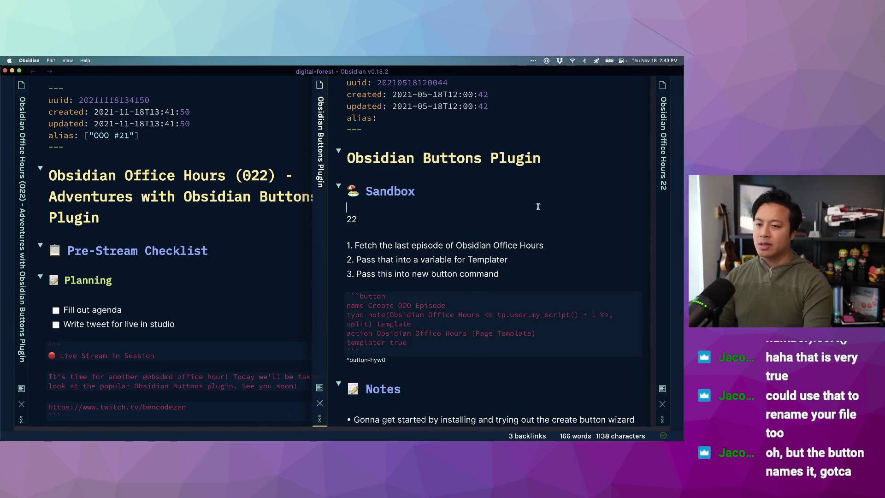
key(super+e)
click(413, 219)
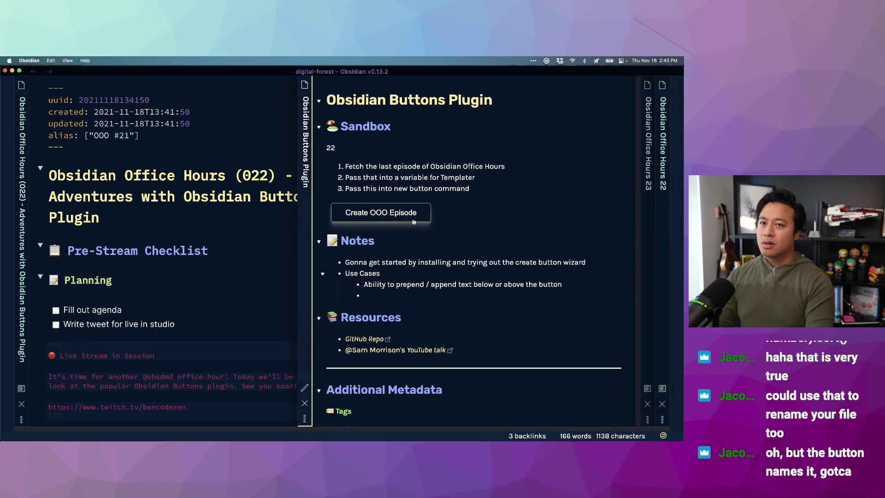
Check the button's + 1 expression in its source and try running the Create OOO Episode button again from reading view.
key(super+e)
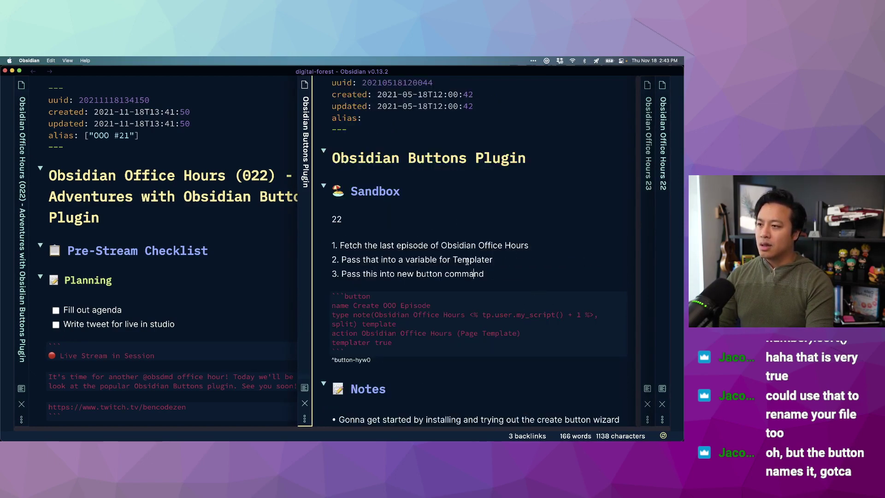
key(super+e)
click(396, 215)
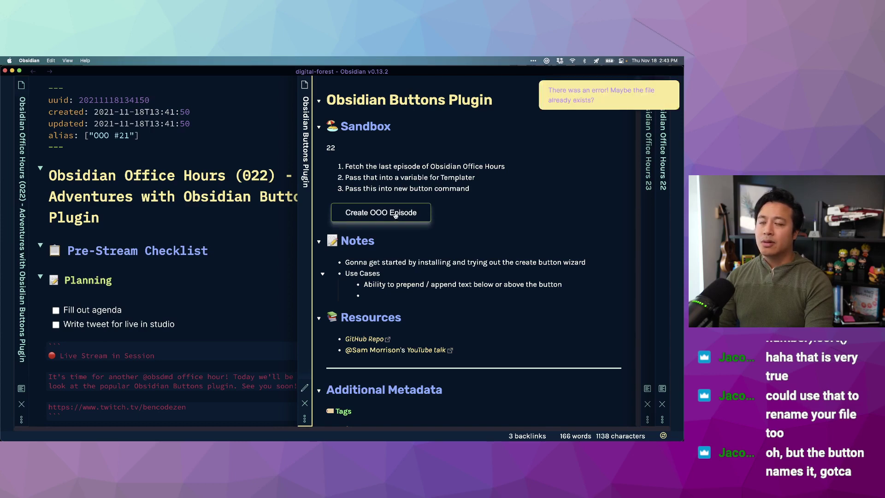
key(super+e)
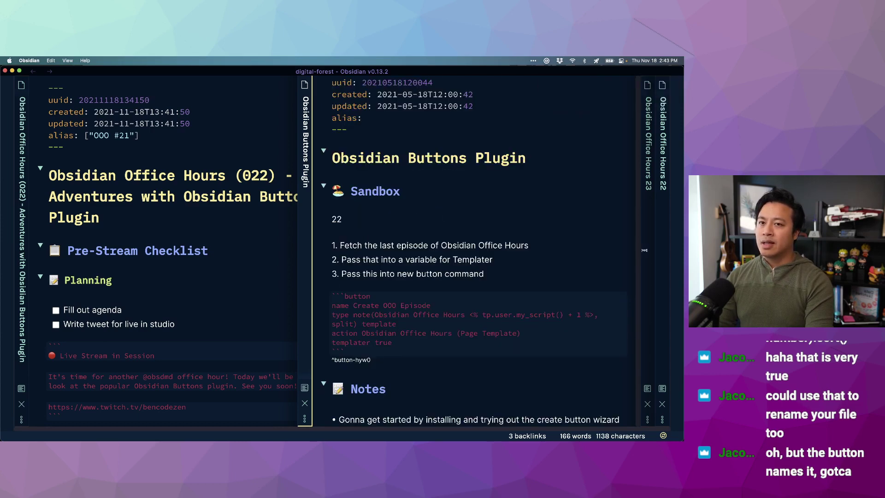
Review the generated Obsidian Office Hours 23 note from its Pre-Stream Checklist down to its Attributes and Tags.
click(644, 249)
scroll(483, 303, down, 10)
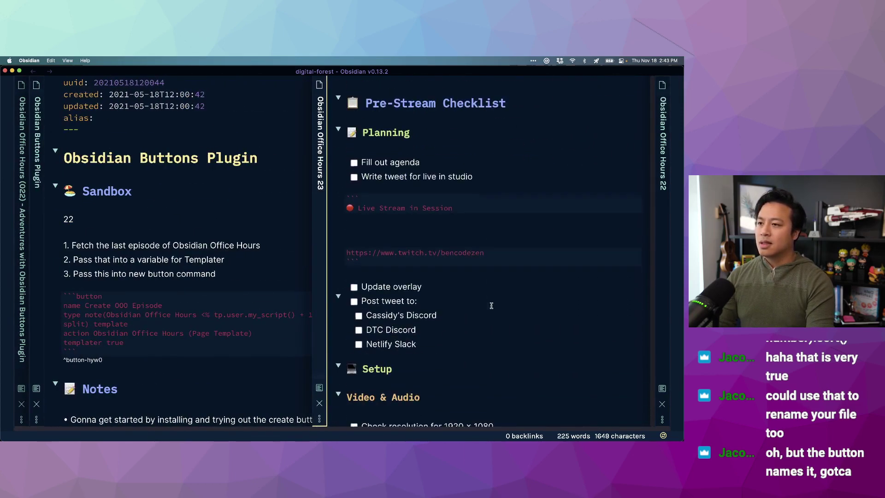
scroll(448, 337, down, 10)
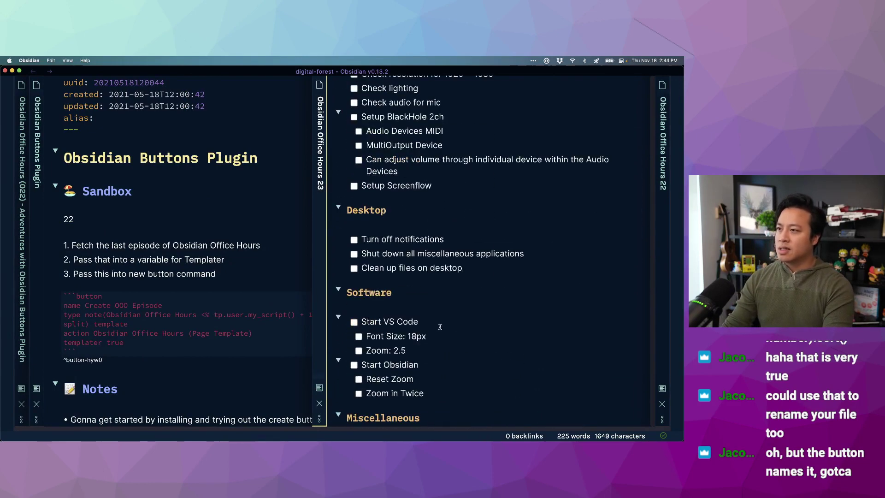
scroll(441, 328, down, 2)
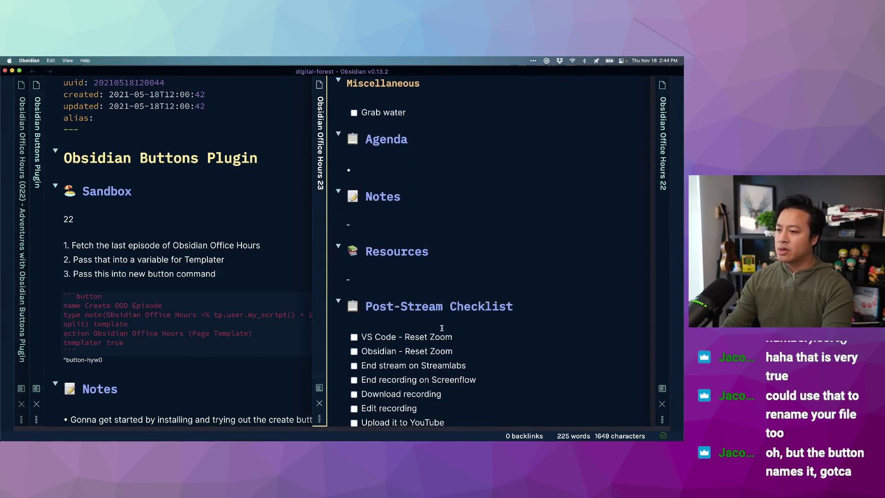
scroll(442, 328, down, 10)
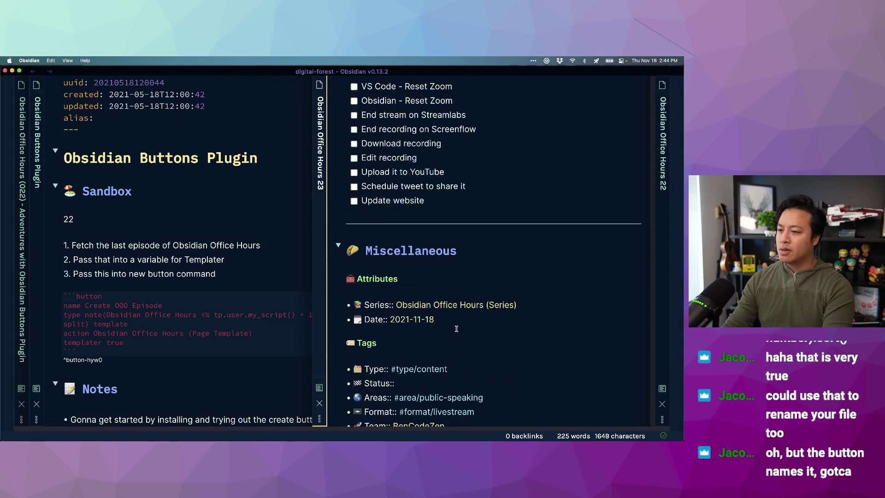
scroll(457, 328, down, 4)
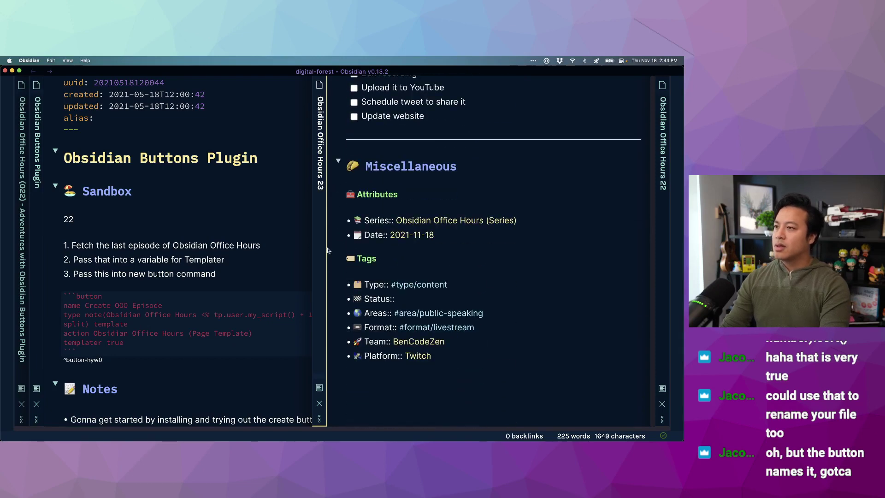
Delete the line containing 22 from the Sandbox section of the Obsidian Buttons Plugin note and check it in reading view.
click(283, 249)
click(261, 281)
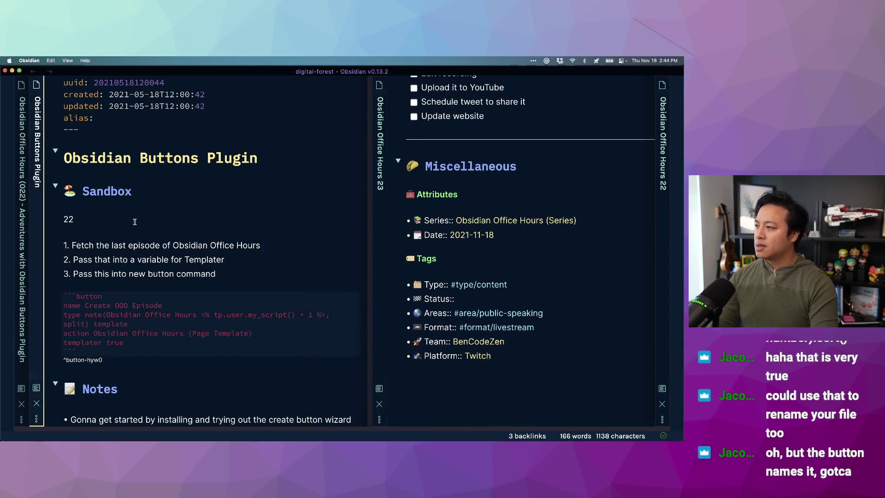
key(BackSpace)
key(BackSpace)
key(BackSpace)
key(BackSpace)
key(super+e)
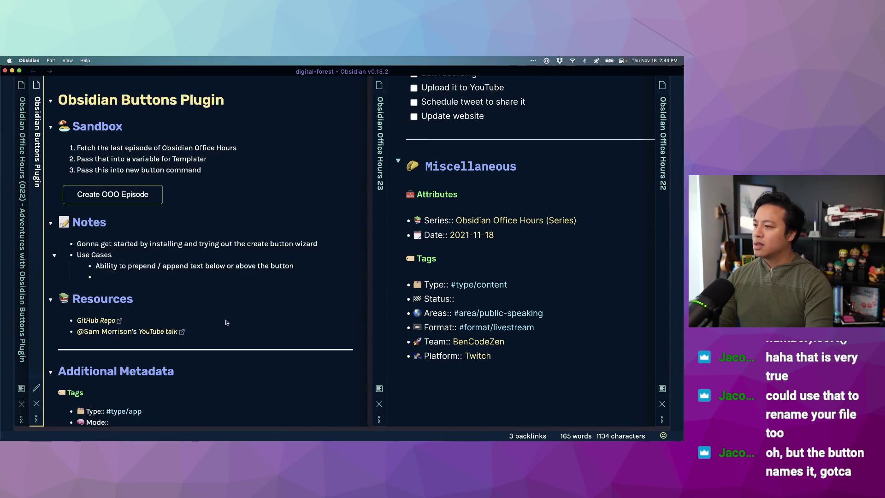
key(super+e)
Open the Obsidian Office Hours (Series) note in a new pane and inspect its Episodes table and dataviewjs source.
key(super+o)
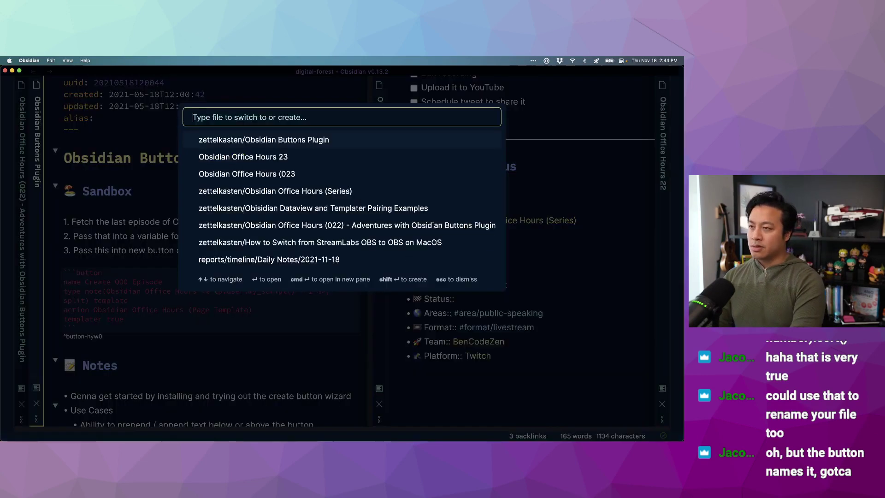
text(obsidian office hour ser)
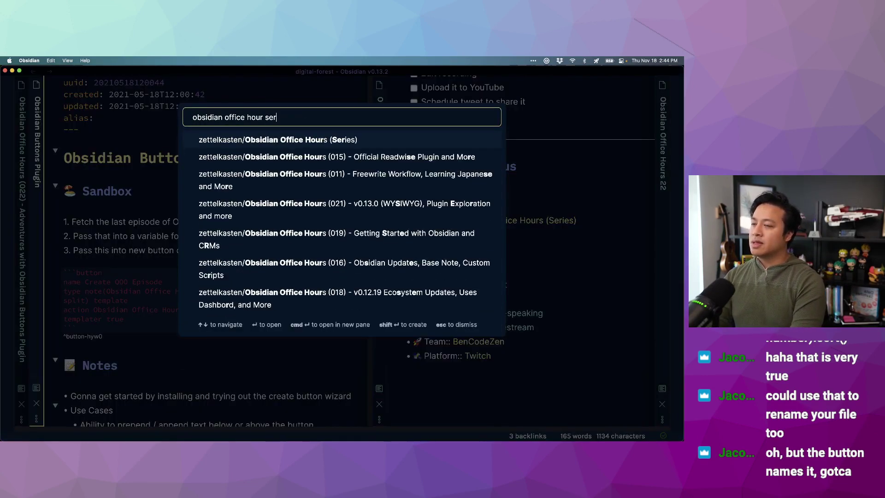
key(super+Return)
key(super+e)
mouse_move(406, 275)
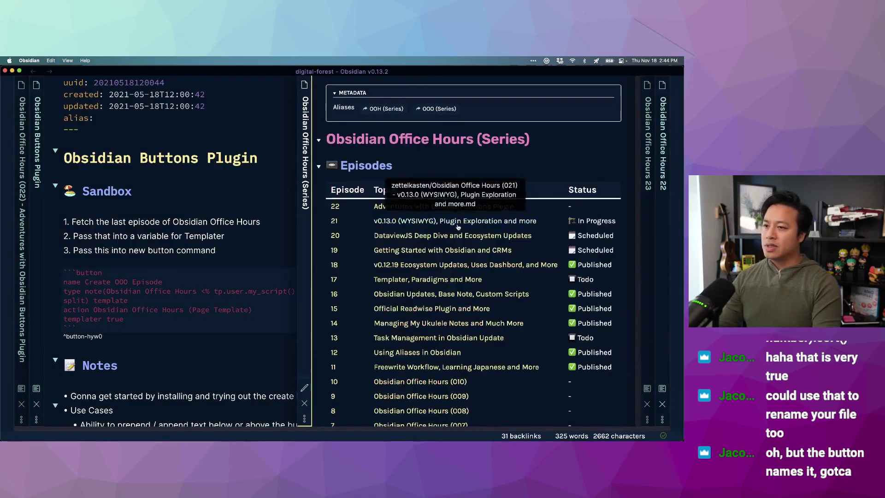
scroll(466, 250, down, 3)
scroll(466, 249, down, 5)
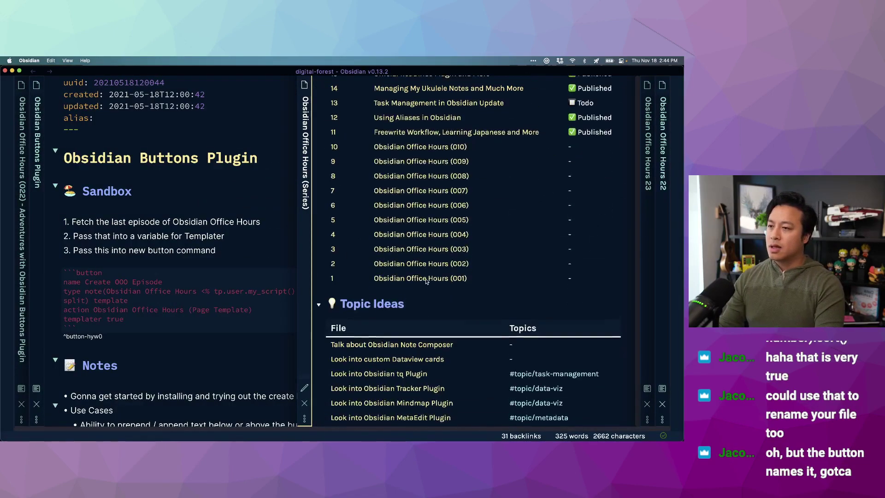
scroll(471, 224, up, 10)
key(super+e)
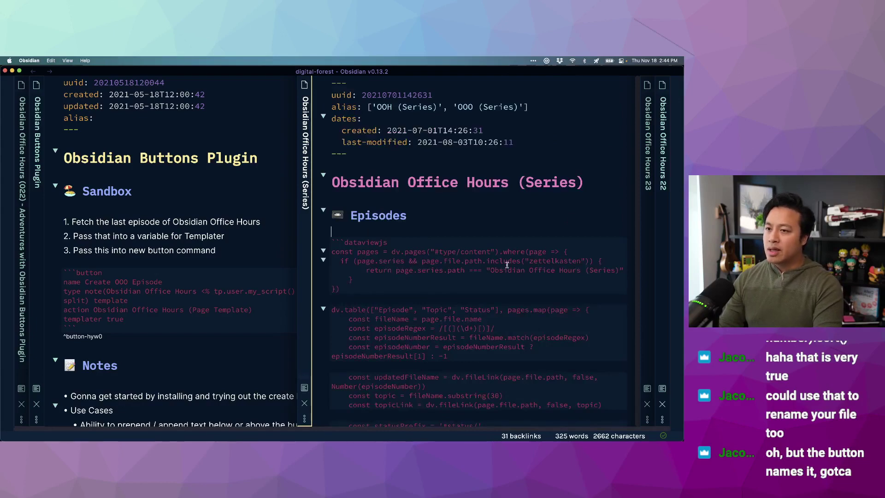
Close the panes of the Obsidian Office Hours 23 and Obsidian Office Hours 22 notes.
click(650, 249)
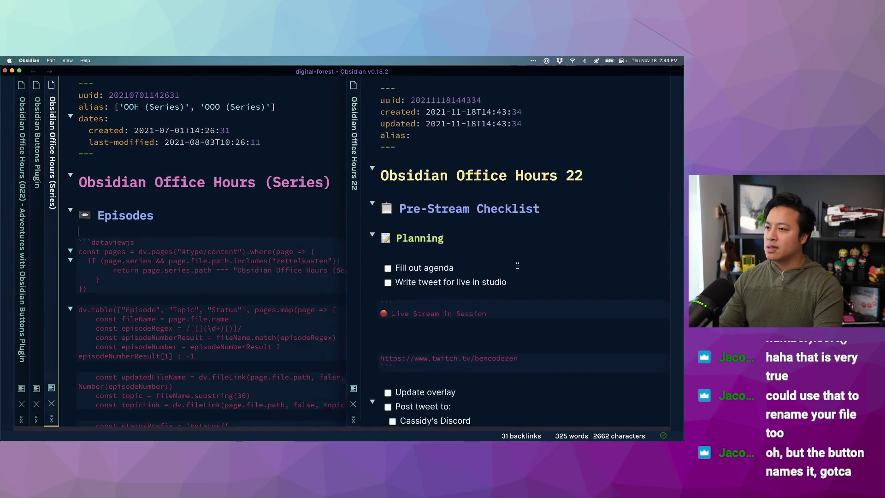
key(super+w)
click(520, 221)
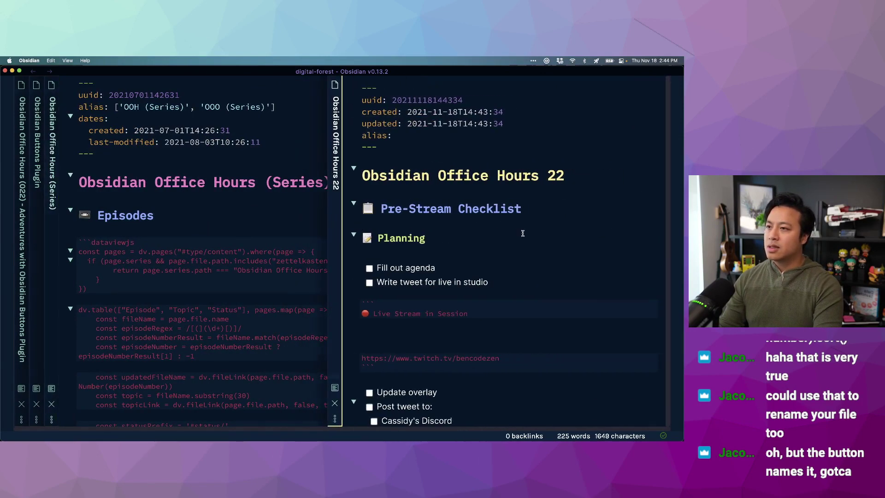
key(super+w)
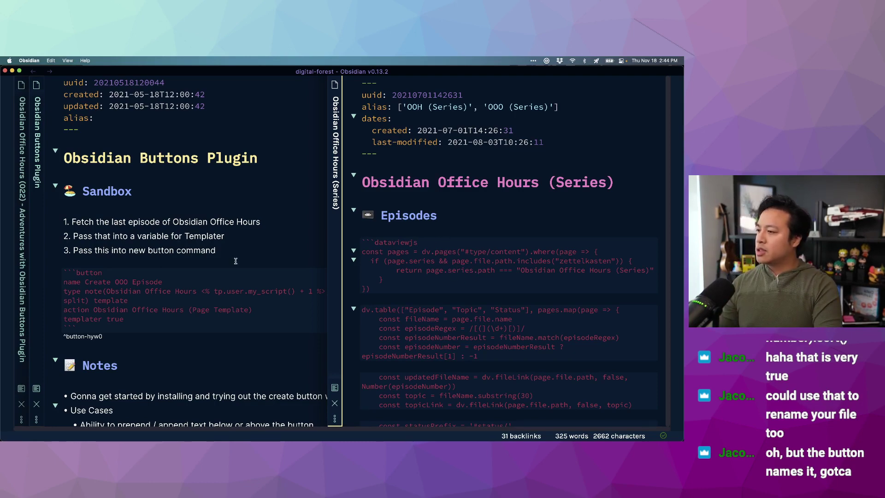
Try the Create OOO Episode button from reading view of the Obsidian Buttons Plugin note, and return to its source.
click(256, 273)
key(super+e)
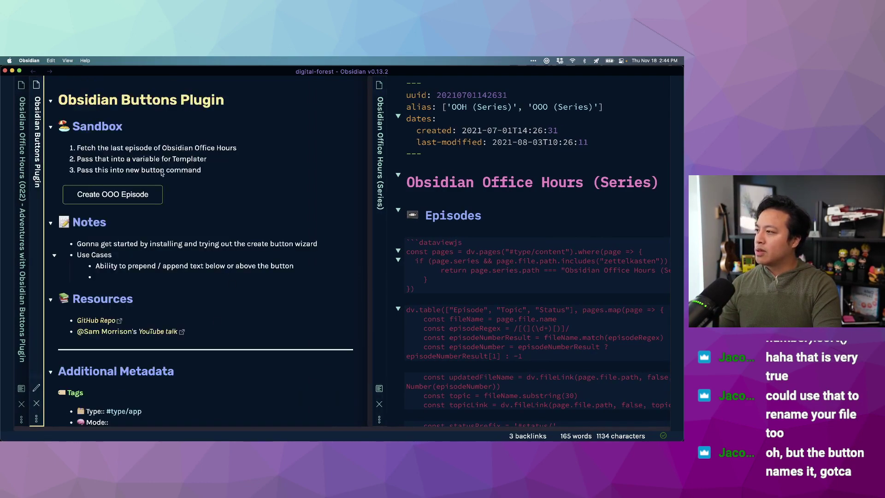
click(134, 203)
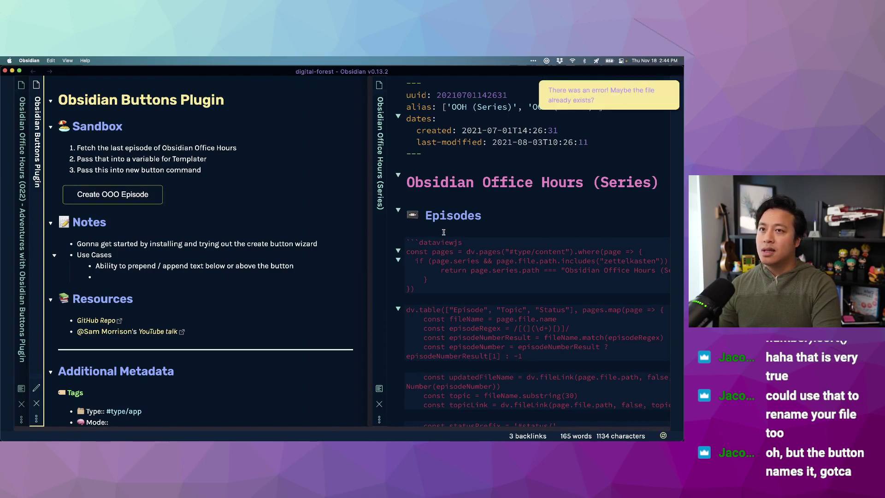
click(527, 198)
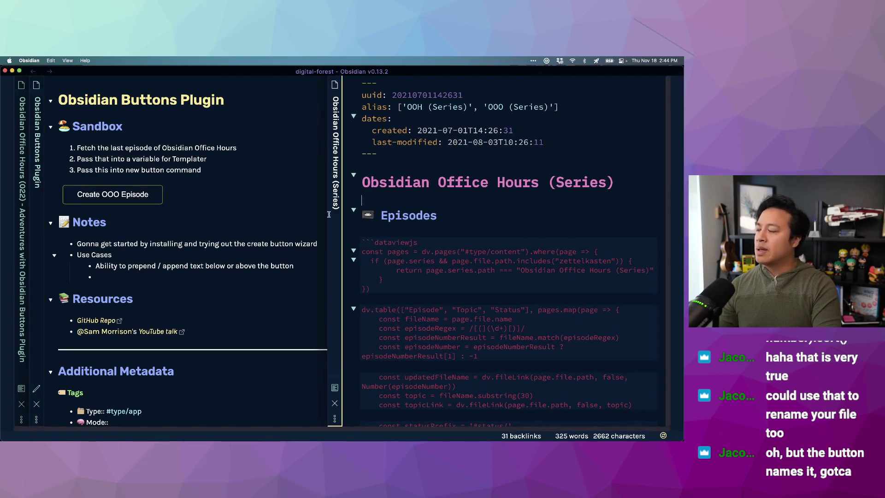
click(207, 225)
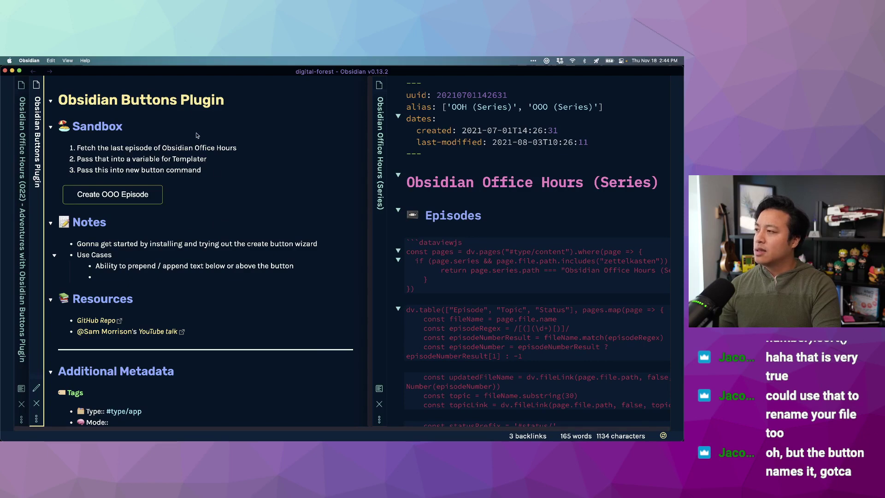
key(super+e)
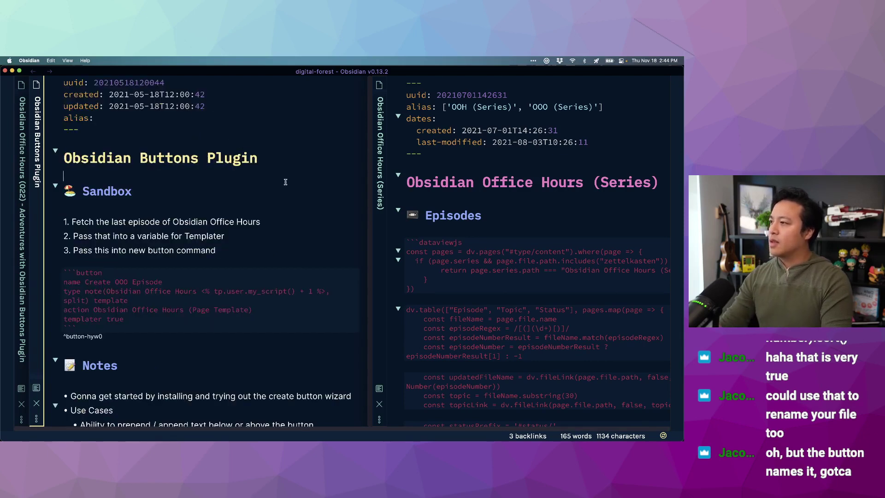
Insert <% tp.user.my_script() %> on its own line above the Sandbox list and run the Create OOO Episode button from reading view.
click(263, 185)
key(Return)
key(Return)
key(super+p)
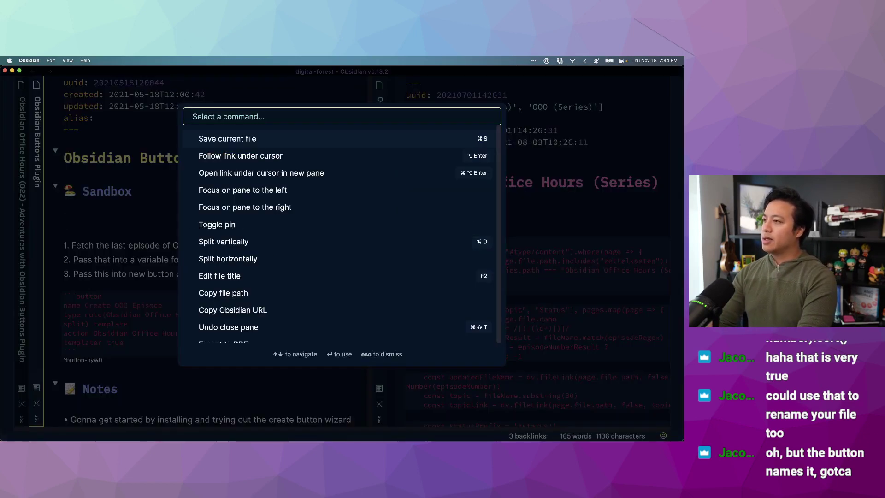
key(Escape)
text(<% tp.user.my_script() %>)
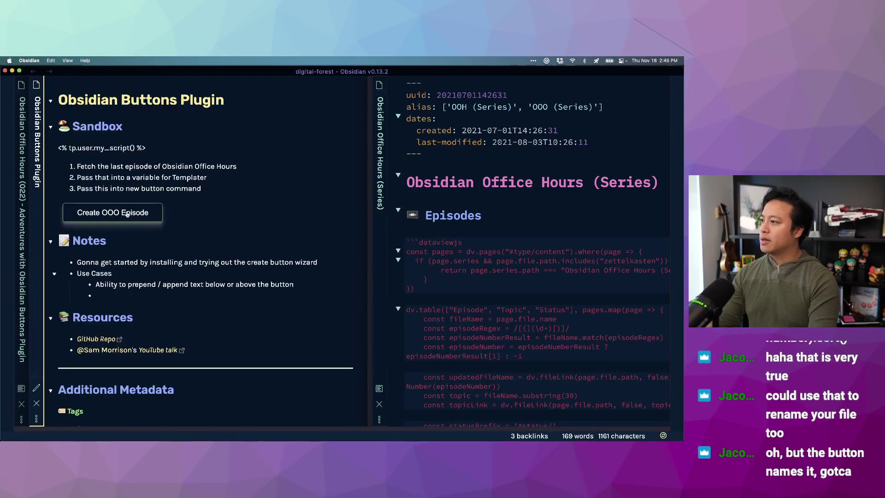
click(137, 218)
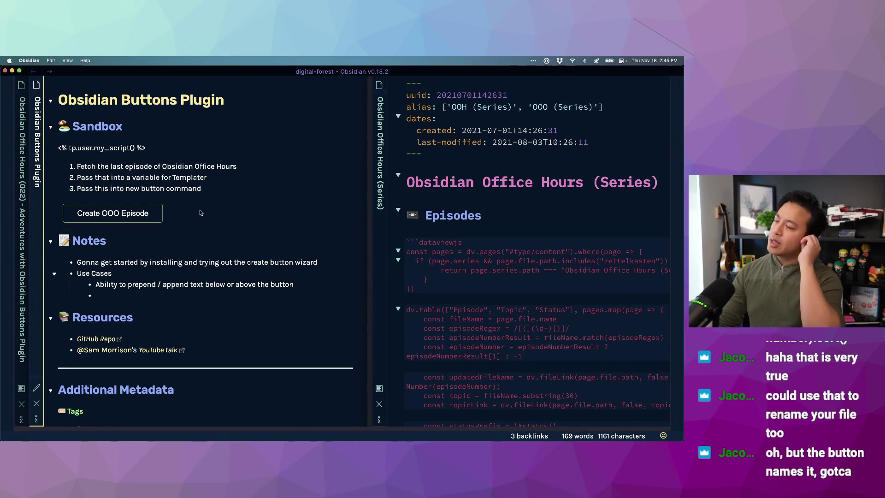
key(super+e)
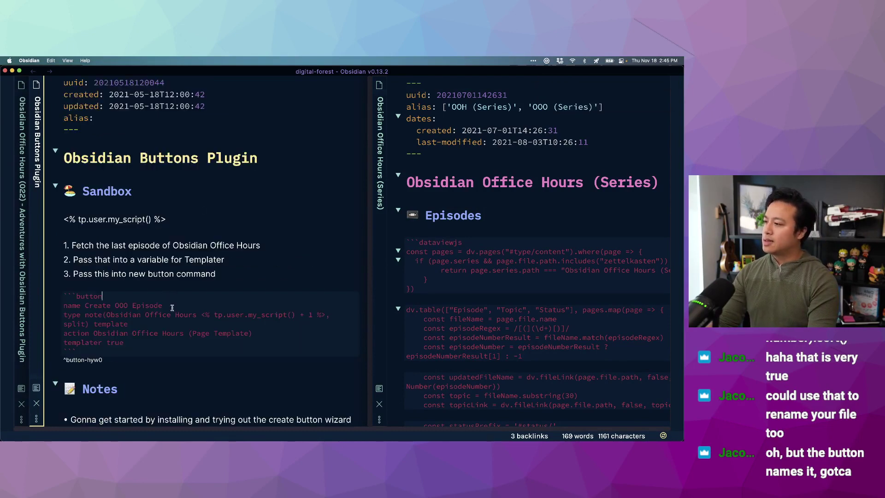
Switch to VS Code and review the numberOfEpisodes Dataview query and return value in my_script.js.
key(super+Tab)
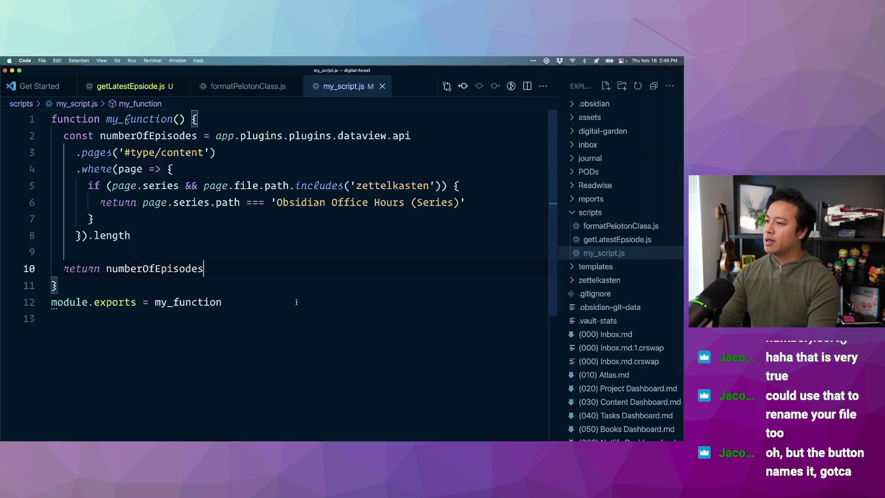
click(371, 202)
click(186, 135)
drag(186, 134, 134, 235)
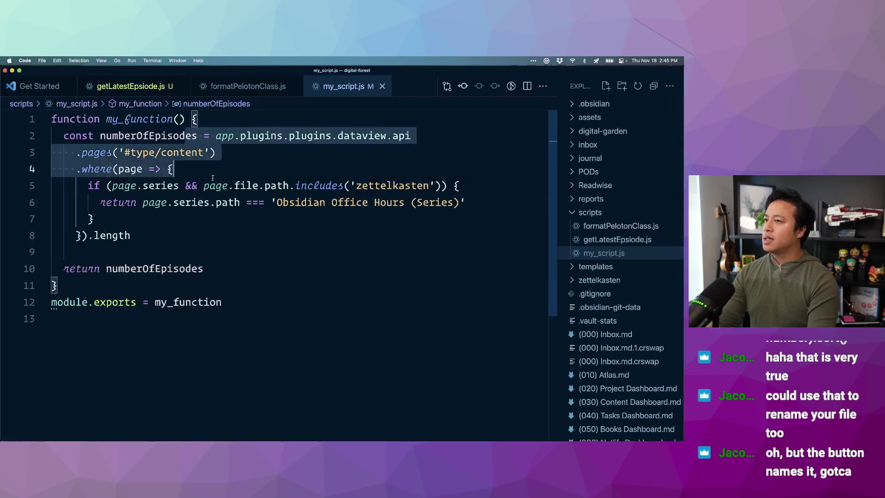
click(338, 283)
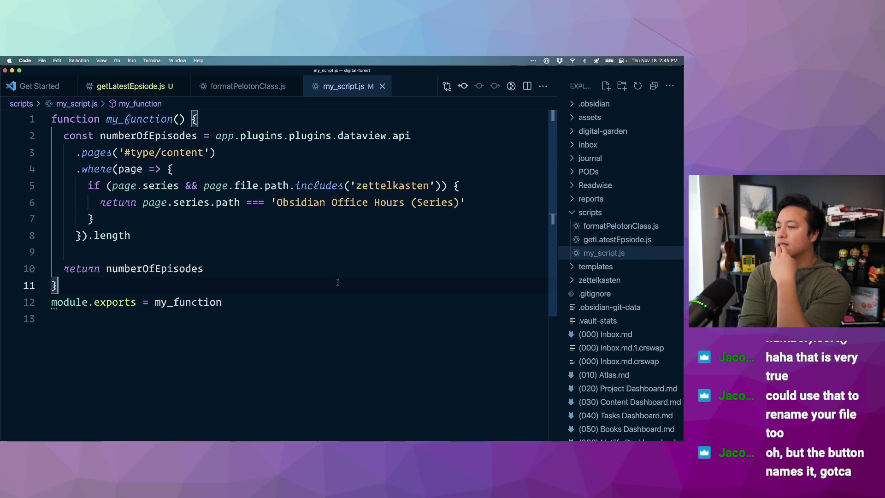
click(265, 203)
click(226, 221)
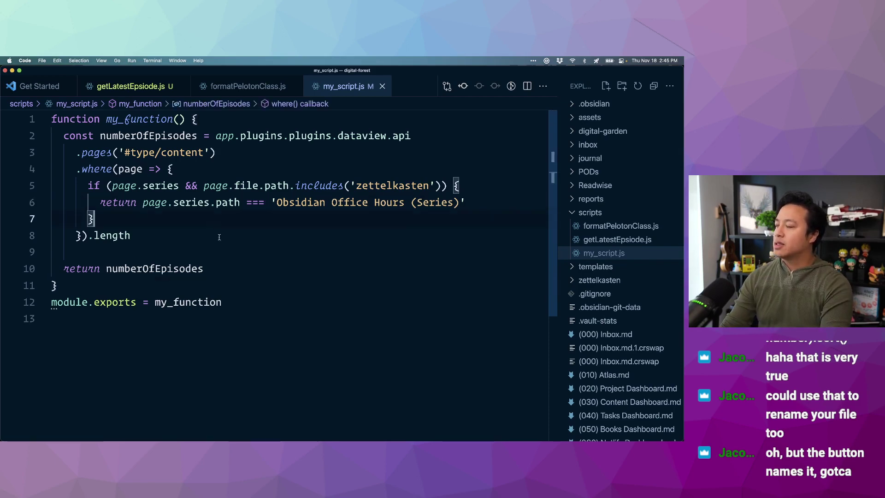
click(216, 267)
click(274, 283)
Switch back to Obsidian and open the Sandbox Note in a new pane.
key(super+Tab)
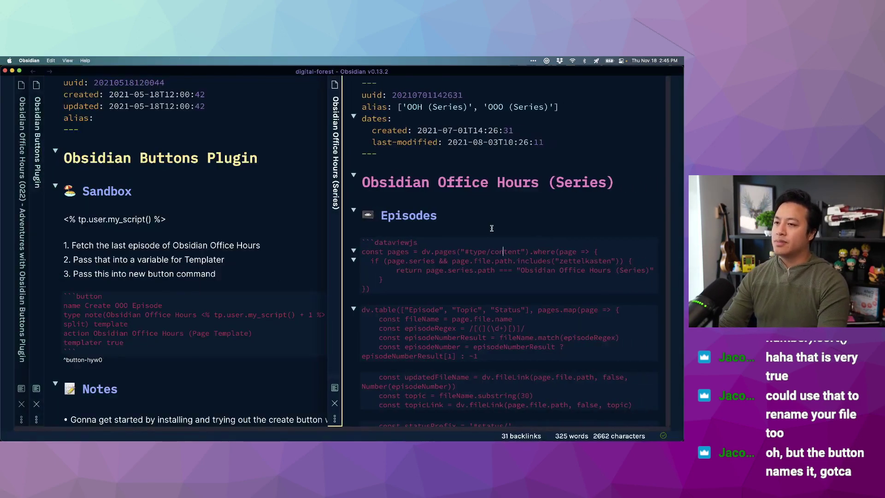
key(super+o)
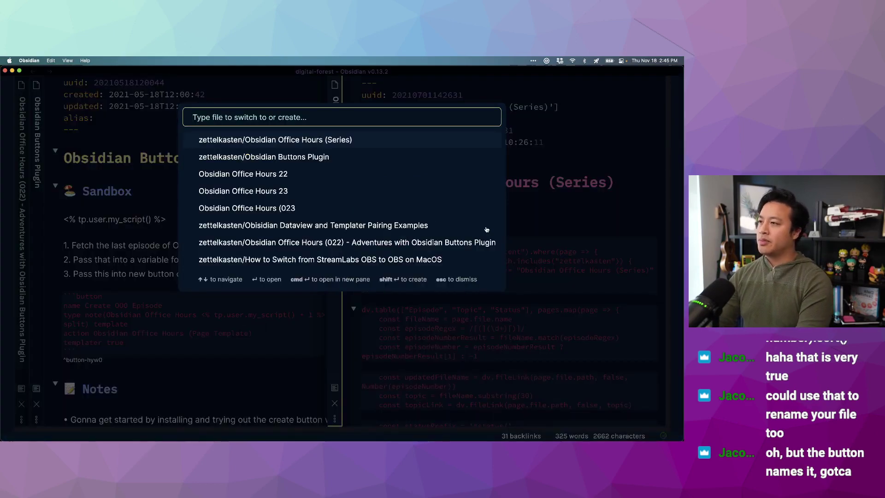
text(Sandbox)
key(super+Return)
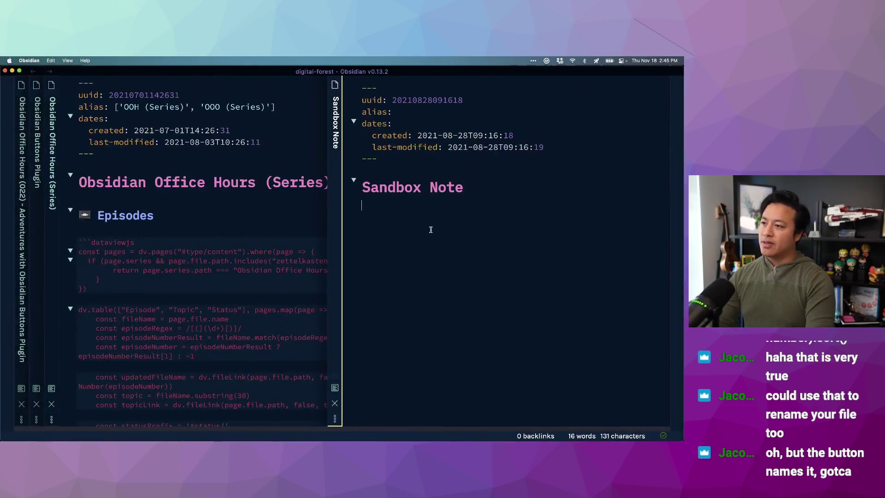
Insert <% tp.user.my_script() %> below the Sandbox Note heading and replace the Templater templates in the active file.
text(<% tp.user.my_script() %>)
key(super+p)
text(replace)
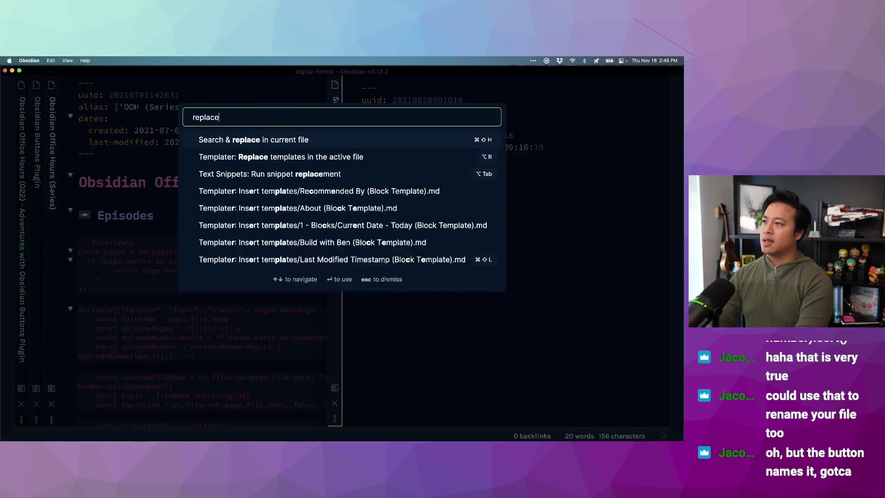
key(Return)
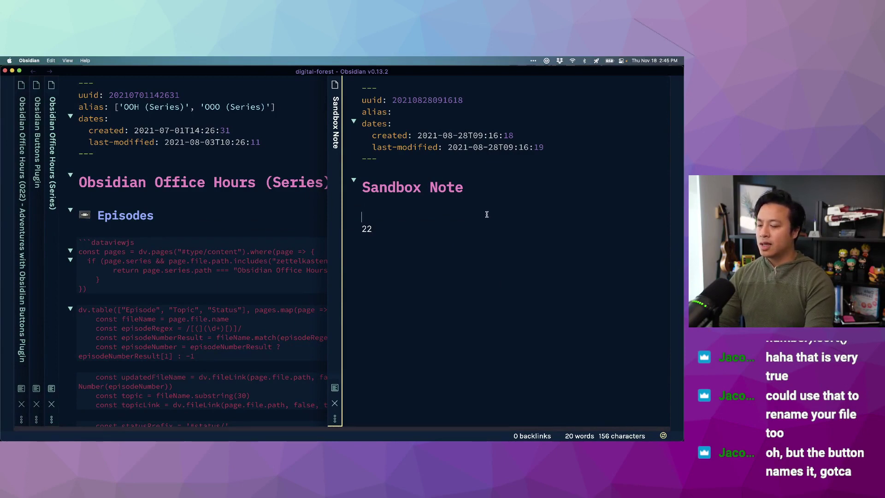
Open the Obsidian Office Hours (Series) note in a new pane in reading view and examine the numbering in its Episodes table.
key(super+o)
text(ooo (series))
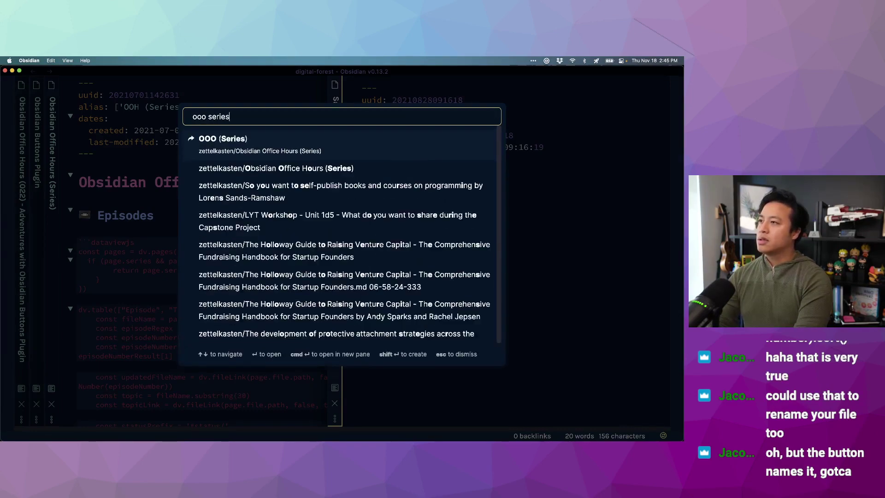
key(super+Return)
key(super+e)
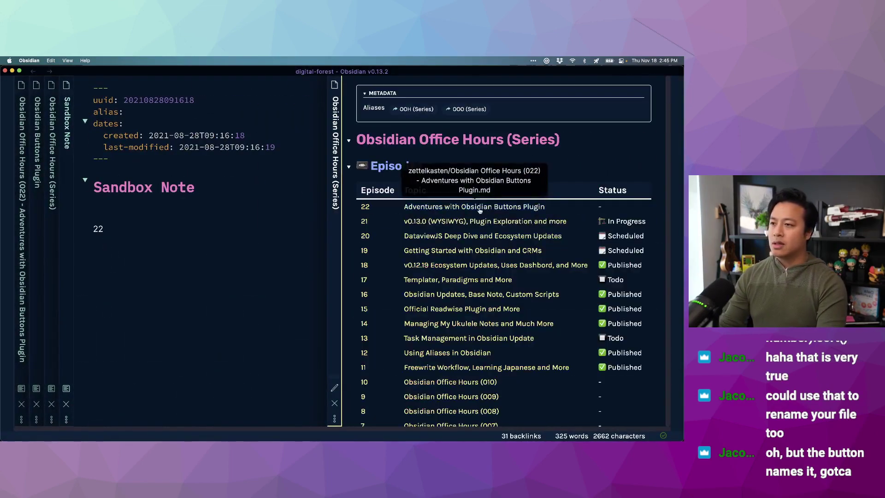
scroll(387, 194, down, 3)
scroll(387, 221, down, 3)
scroll(389, 244, up, 2)
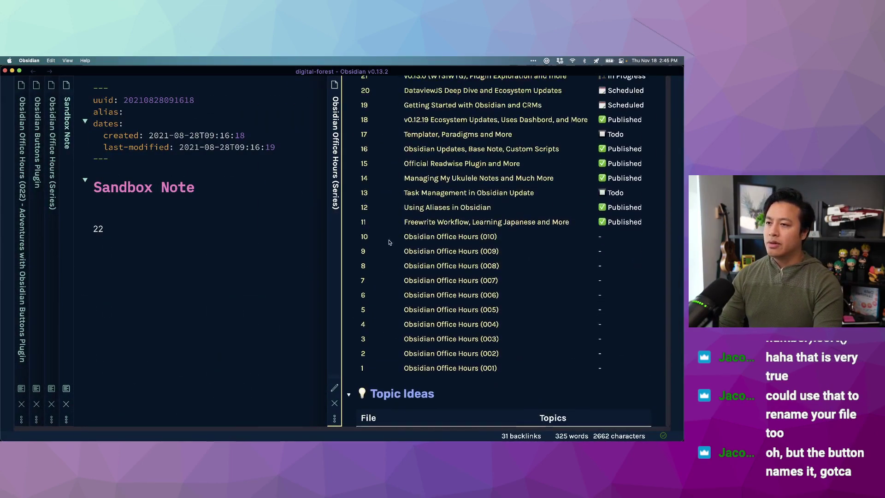
scroll(389, 254, up, 3)
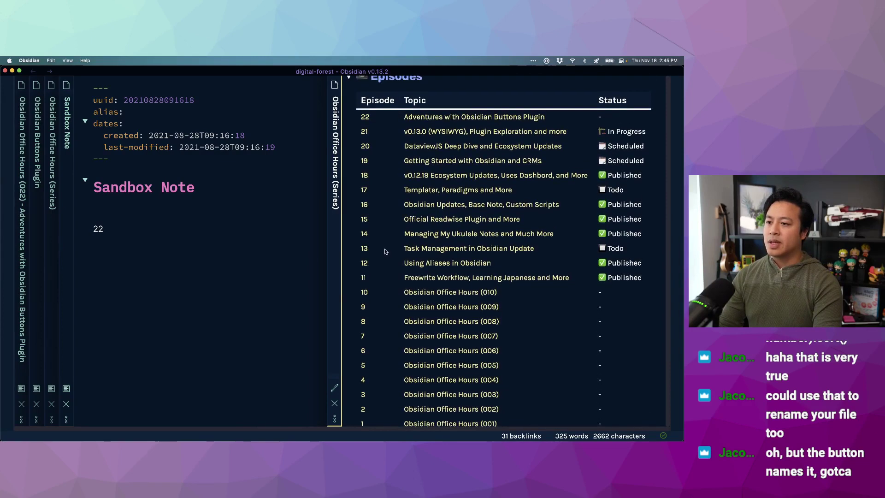
scroll(385, 251, down, 2)
scroll(387, 249, up, 4)
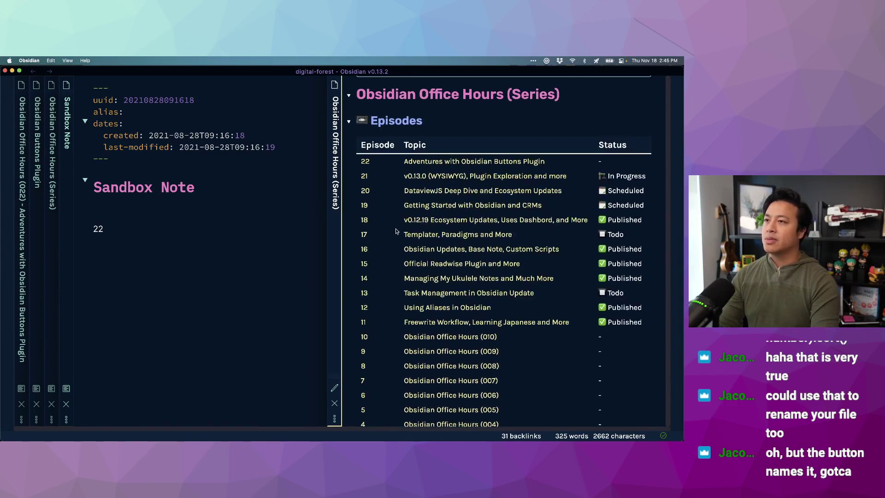
Open the Obsidian Office Hours 23 note in a new pane and review its checklists, attributes and tags.
key(super+o)
text(obsidian ofice)
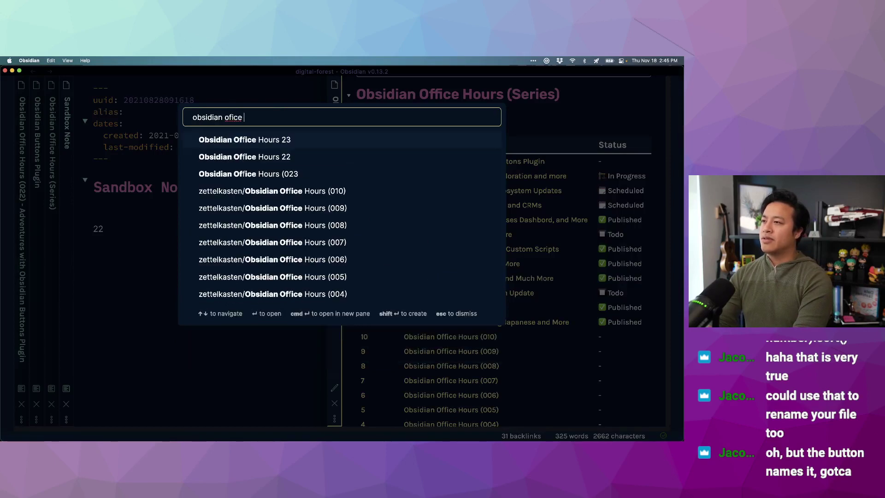
key(super+Return)
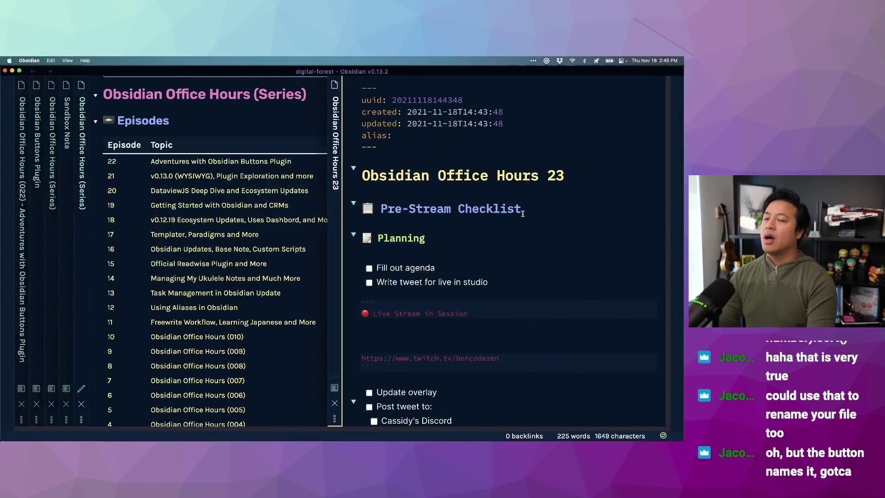
scroll(532, 224, down, 12)
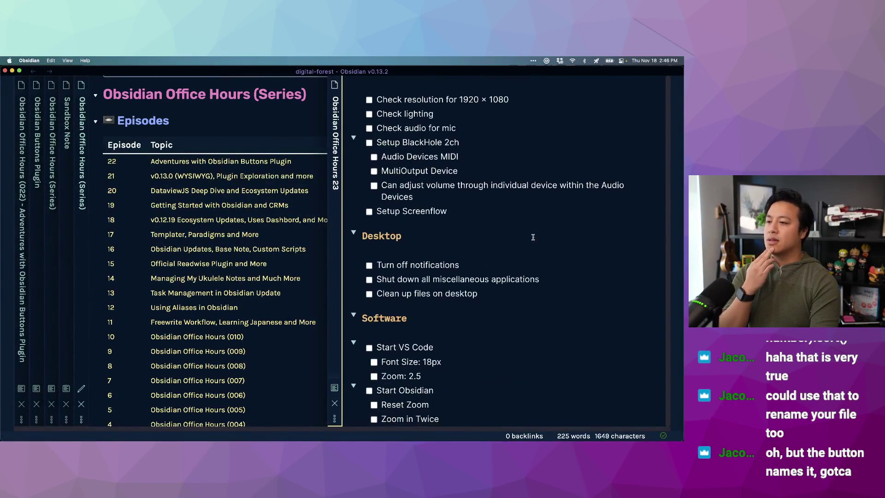
scroll(533, 237, down, 10)
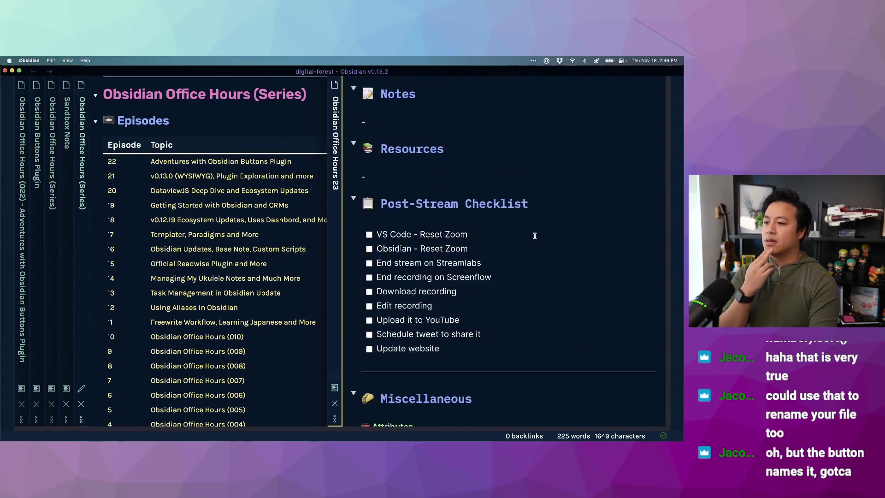
scroll(536, 235, down, 3)
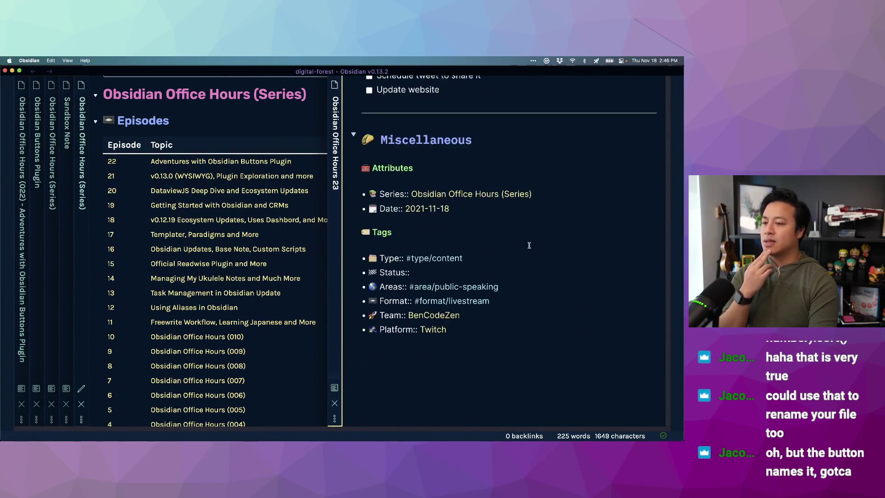
scroll(529, 246, up, 20)
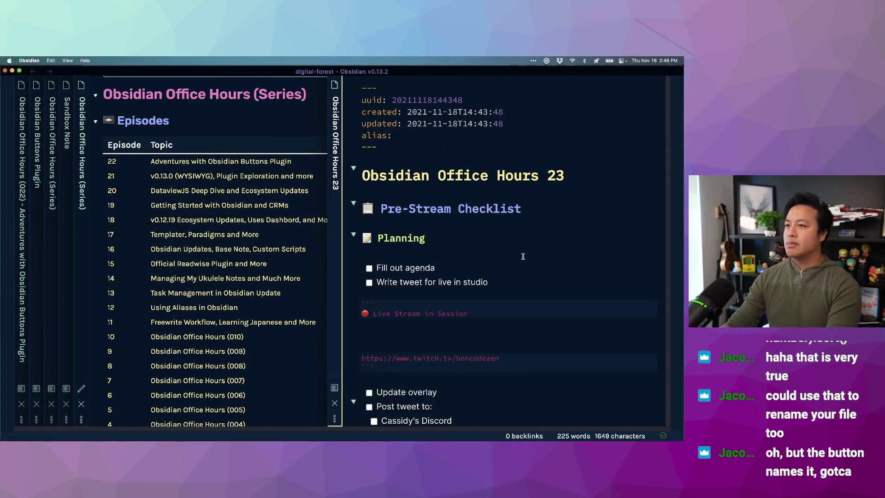
Show the source of the Series note's dataviewjs query and switch to VS Code to compare it with my_script.js.
click(267, 141)
key(super+e)
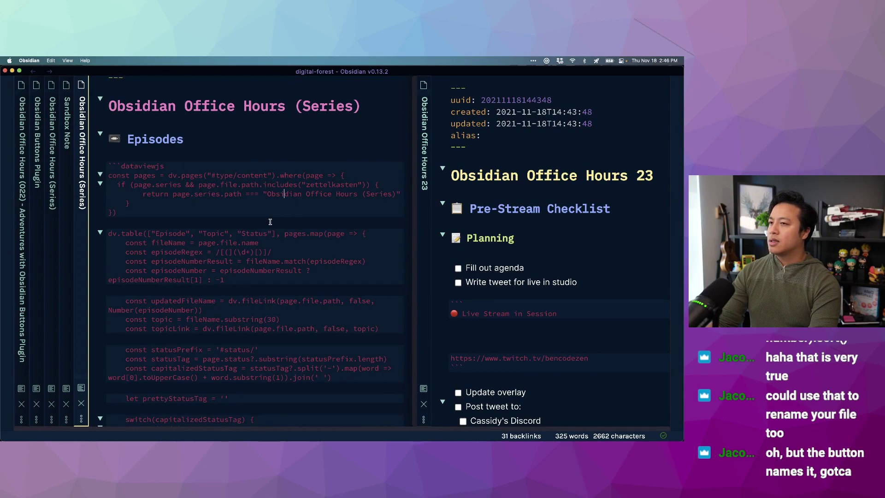
key(super+Tab)
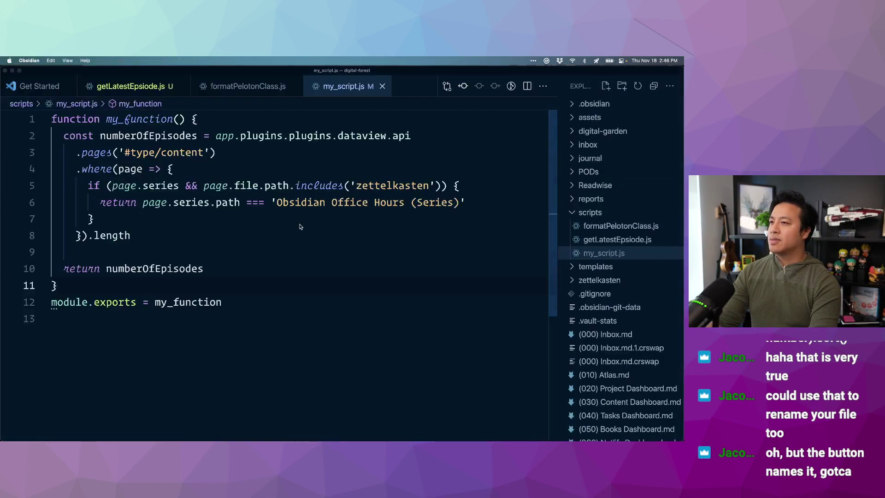
Switch back to Obsidian, reload it and recheck the Series note's Episodes table in reading view.
key(super+Tab)
key(super+r)
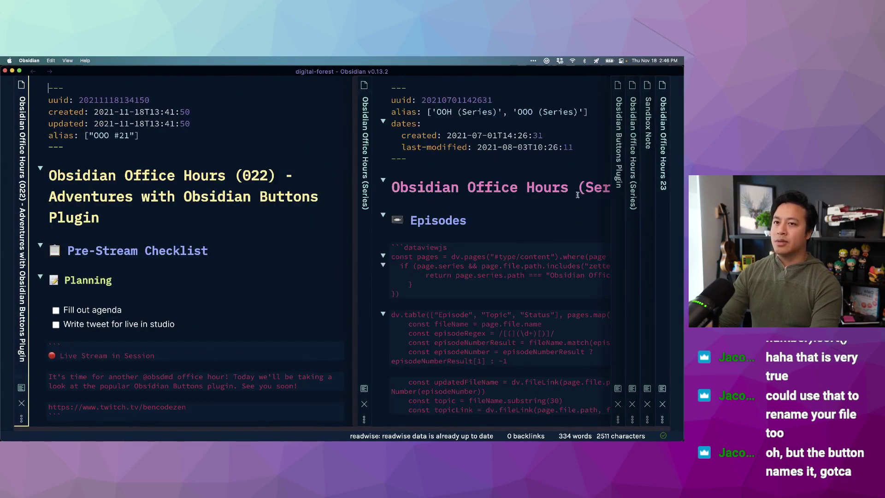
click(530, 211)
key(super+e)
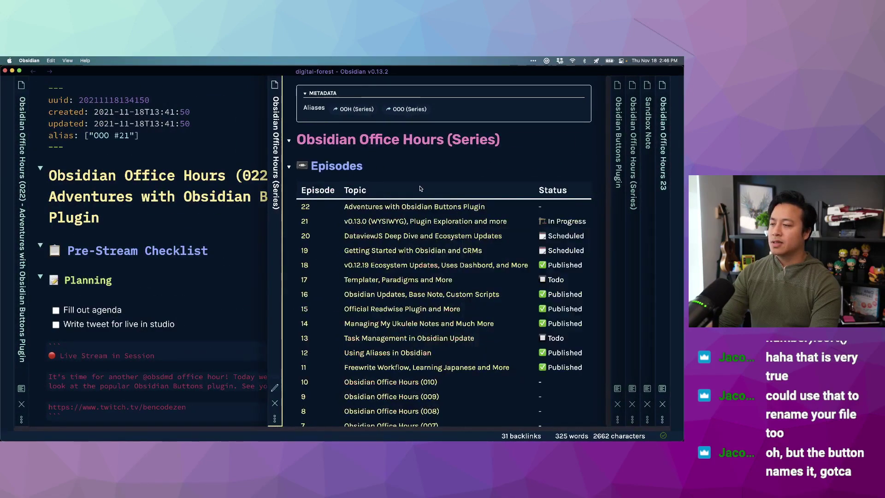
scroll(421, 189, down, 2)
scroll(420, 189, down, 2)
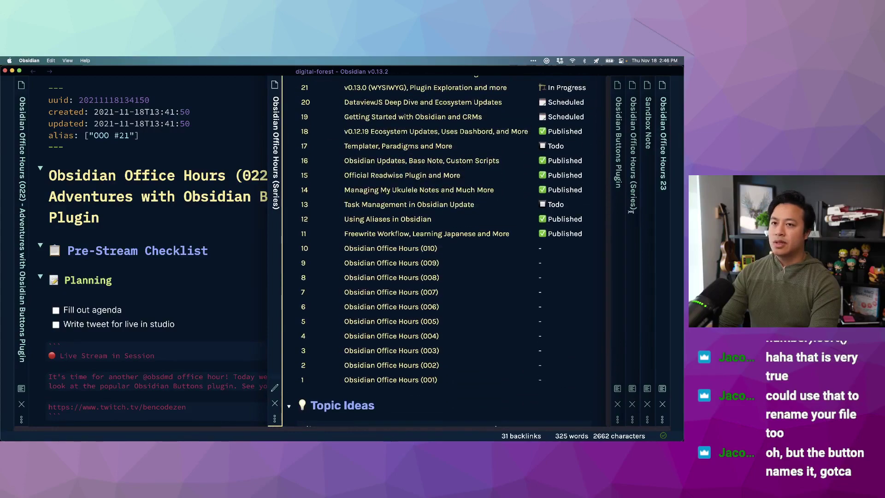
scroll(594, 191, up, 3)
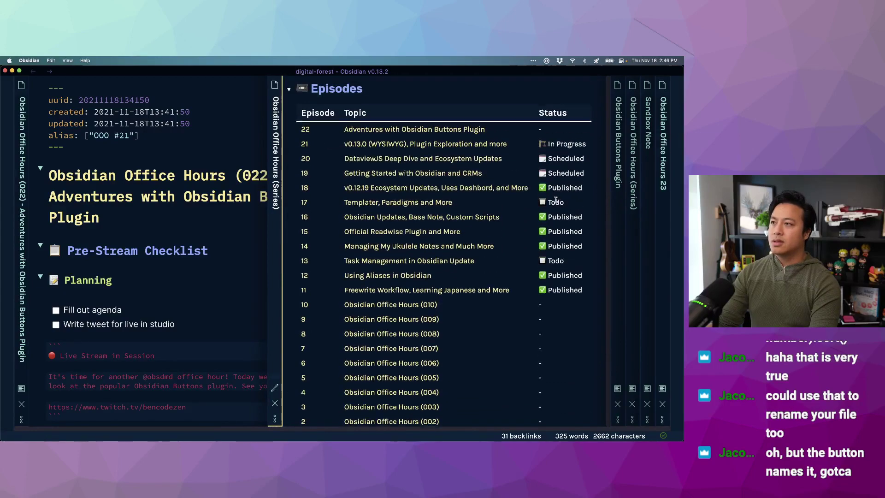
Rename the Obsidian Office Hours 23 note to Obsidian Office Hours (023).
click(647, 189)
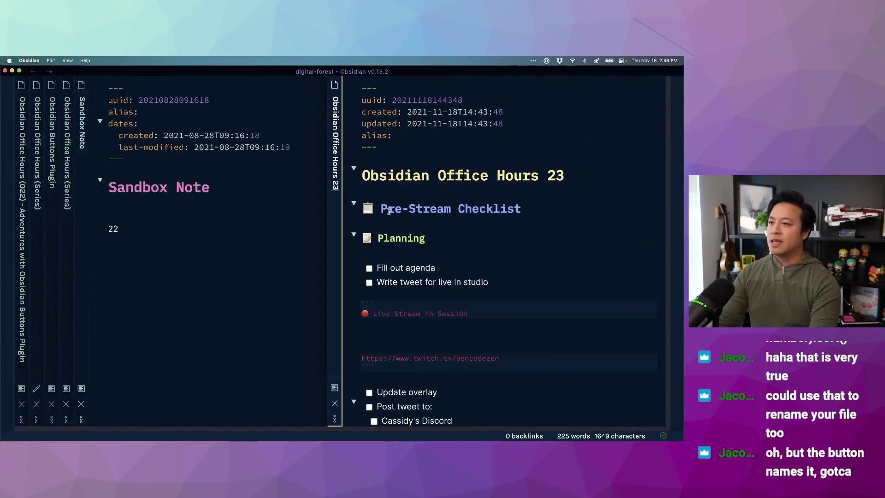
scroll(470, 223, down, 5)
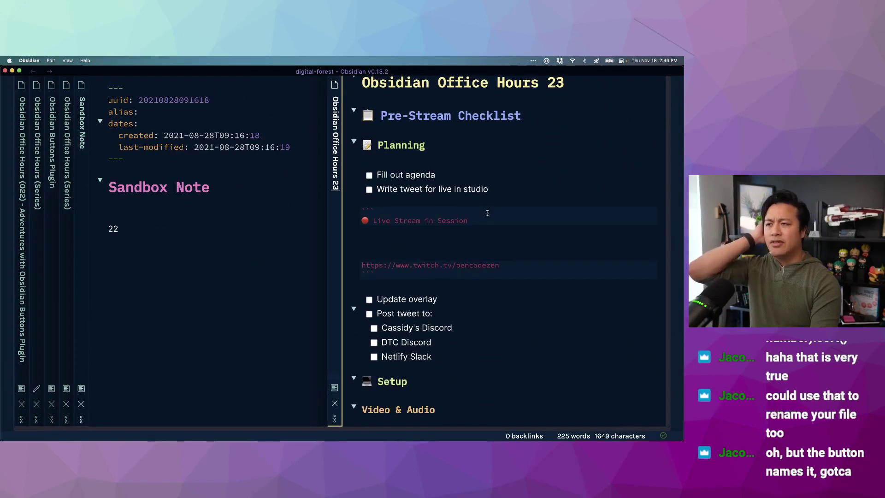
scroll(487, 212, down, 5)
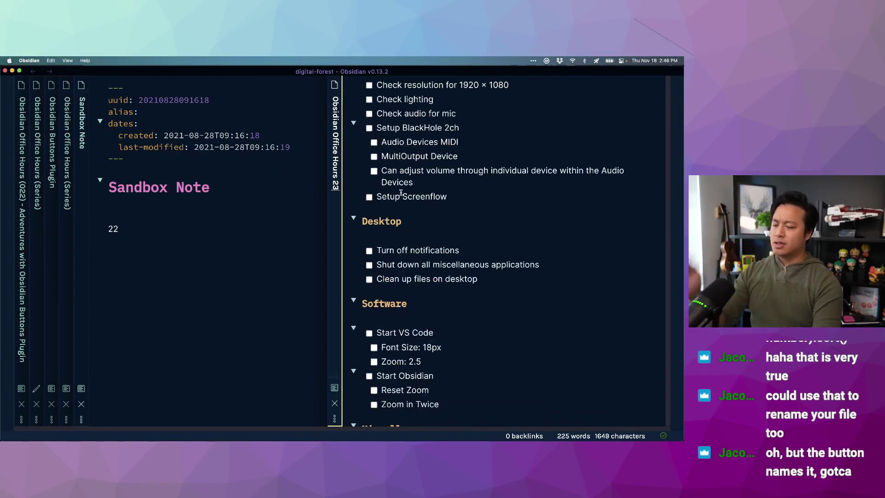
key(Return)
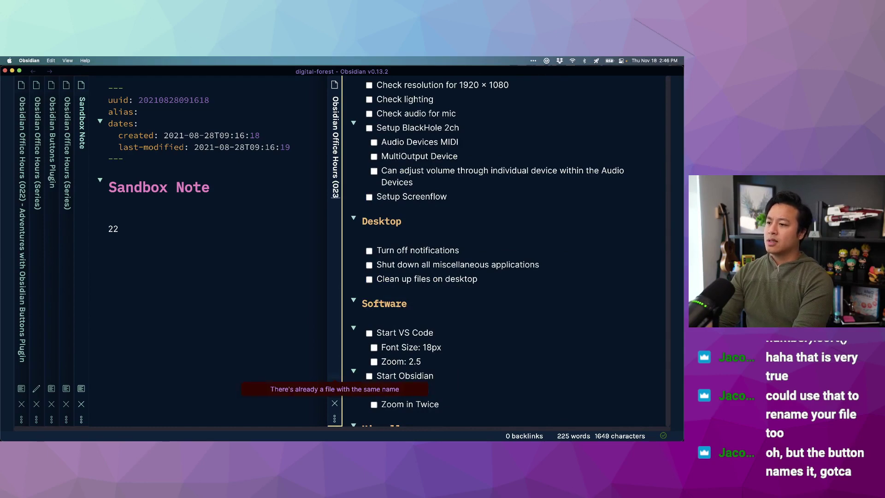
text())
key(Return)
scroll(502, 249, up, 10)
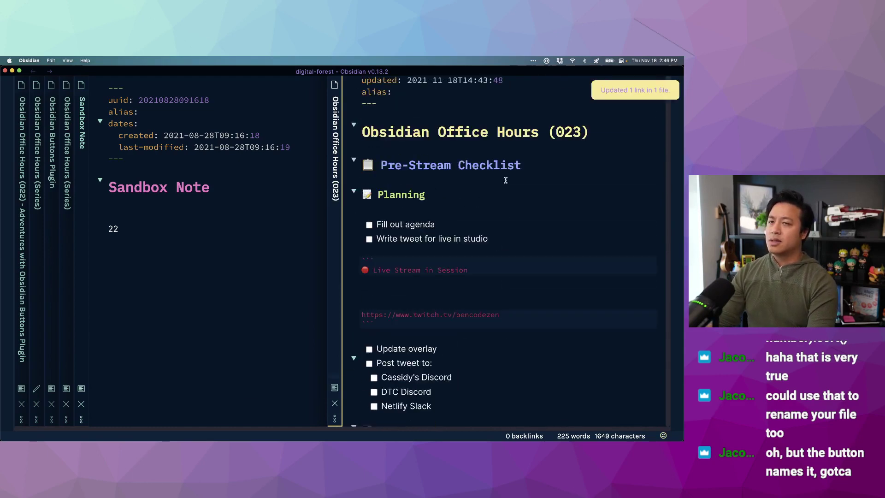
scroll(506, 180, up, 2)
click(479, 237)
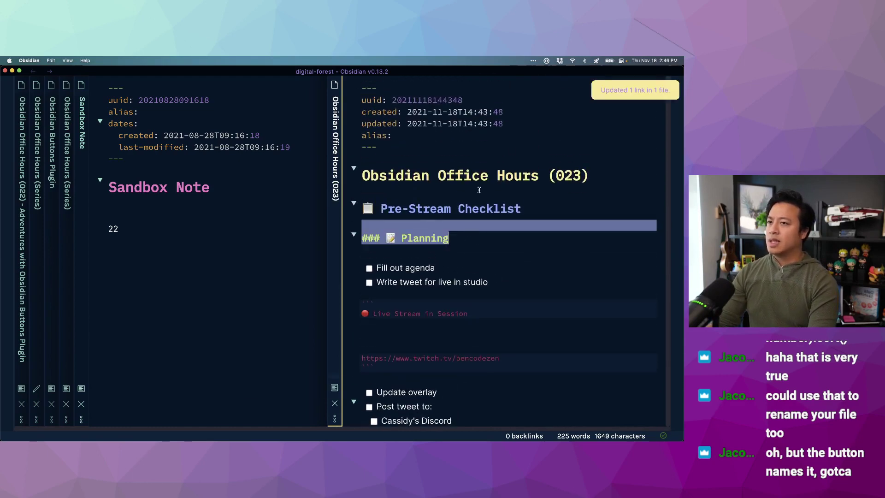
Return the Series note to source and examine how its dataviewjs code derives episode numbers, topics and status labels.
click(65, 237)
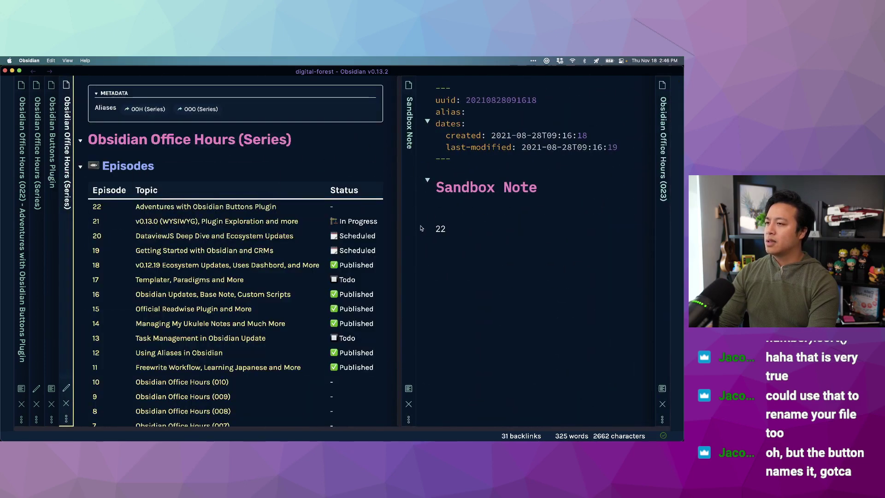
key(super+e)
scroll(238, 261, down, 2)
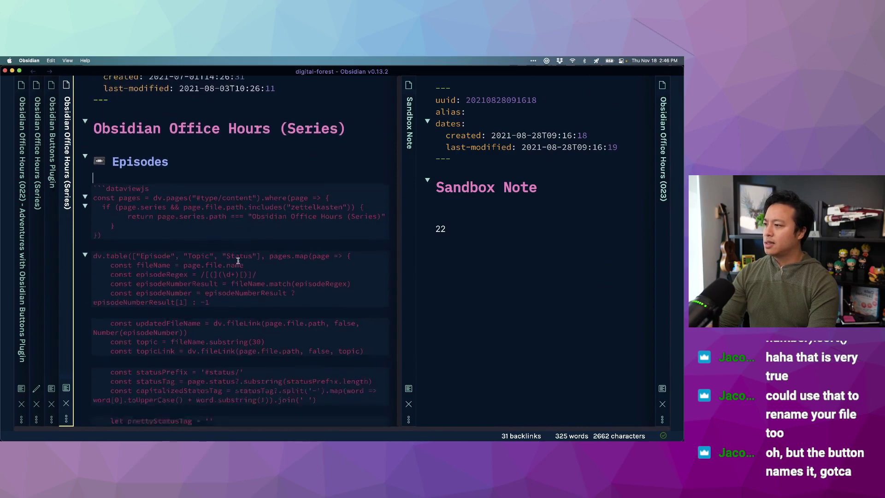
scroll(238, 260, down, 3)
scroll(212, 261, down, 2)
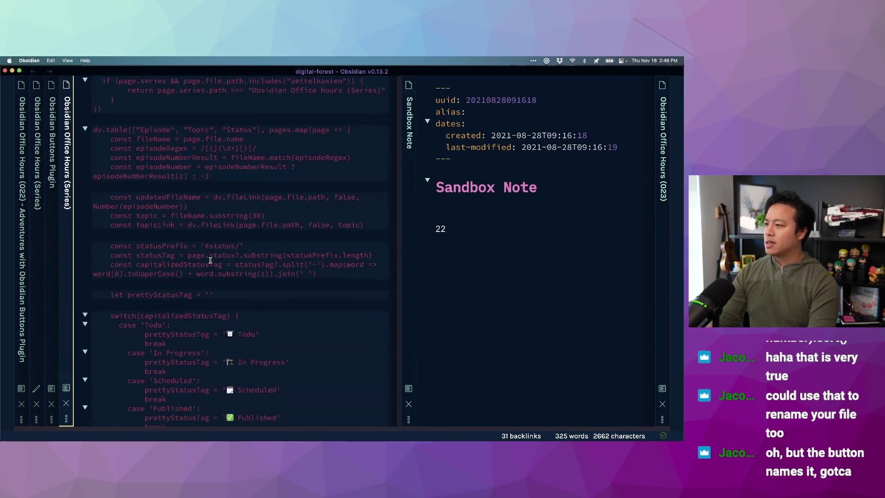
Go to the Obsidian Office Hours (023) note and check the attributes and tags in its Miscellaneous section.
click(663, 148)
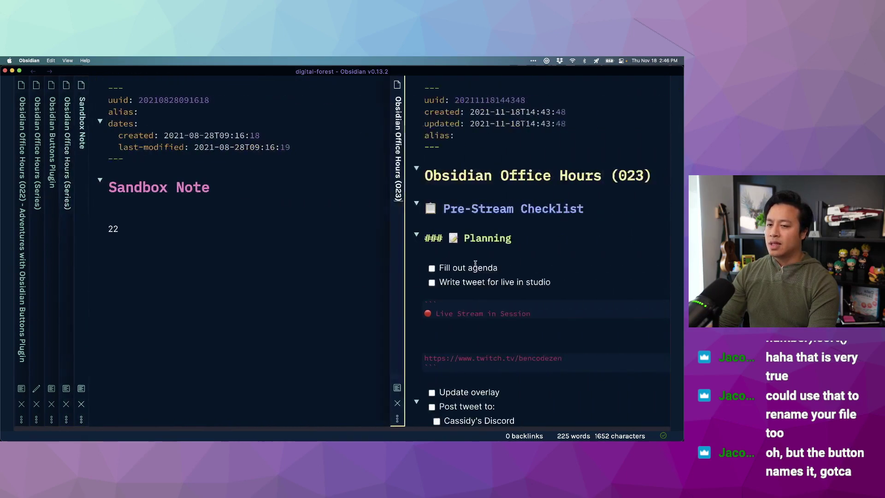
scroll(450, 279, down, 15)
scroll(450, 279, down, 10)
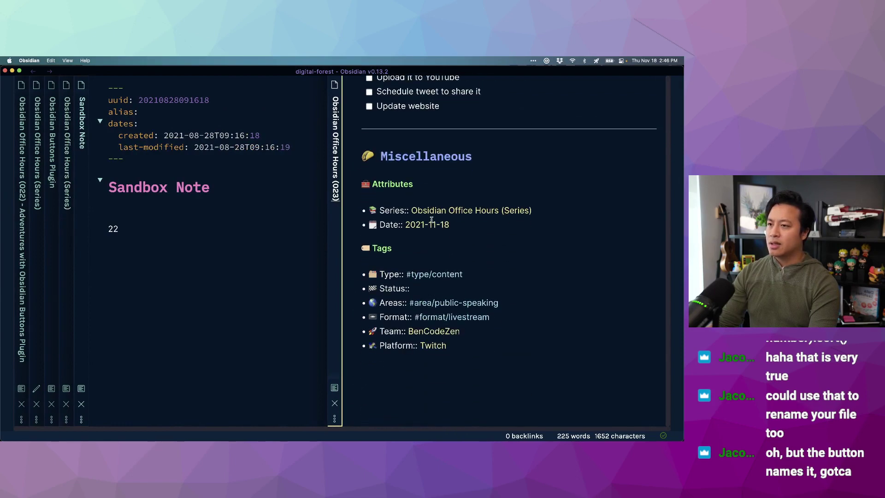
click(490, 222)
click(491, 238)
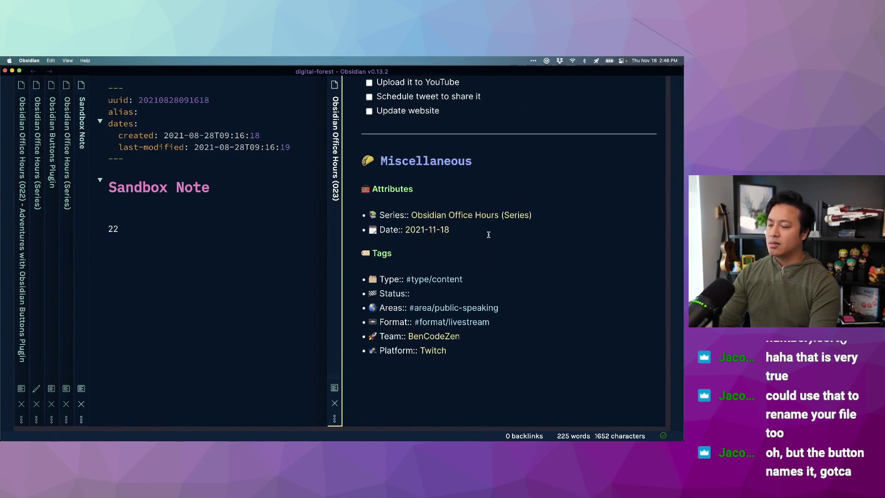
click(479, 292)
text(#statu)
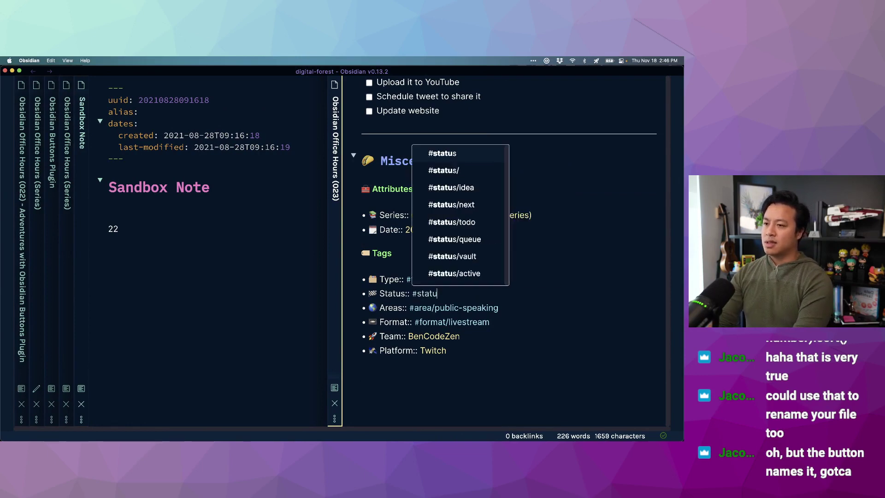
key(BackSpace)
key(BackSpace)
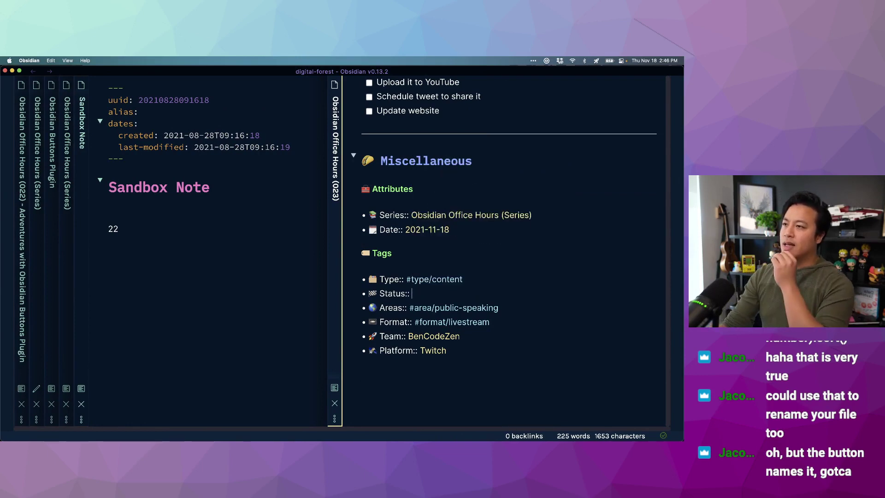
Open the Obsidian Office Hours (024) note in a new pane and check the attributes and tags in its Miscellaneous section.
key(super+o)
text(Obsidi)
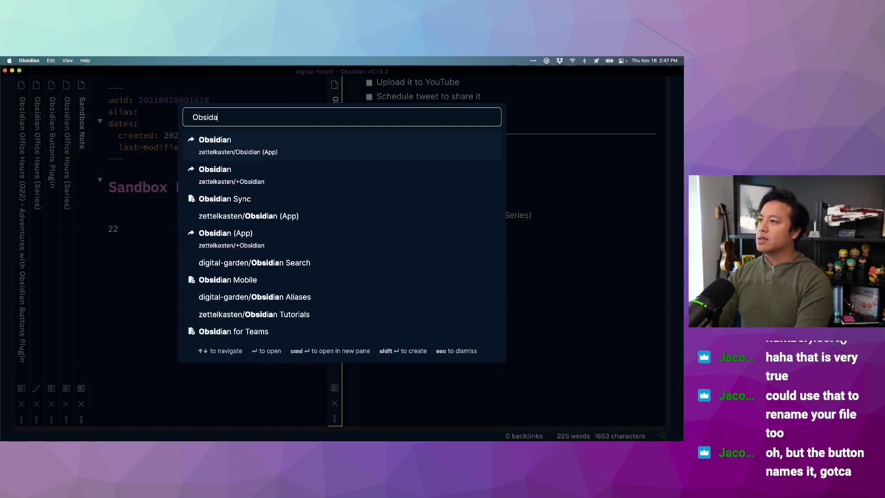
text(an Office Hours ()24)
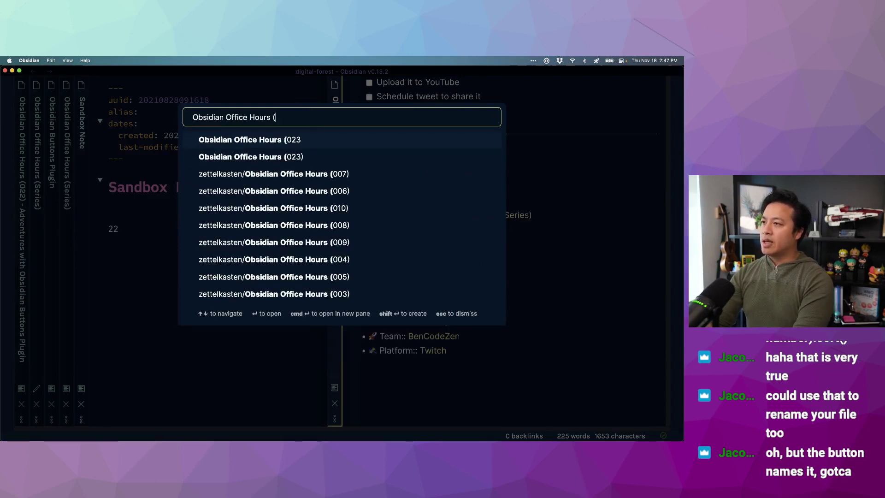
key(BackSpace)
key(BackSpace)
key(BackSpace)
text(024))
key(super+Return)
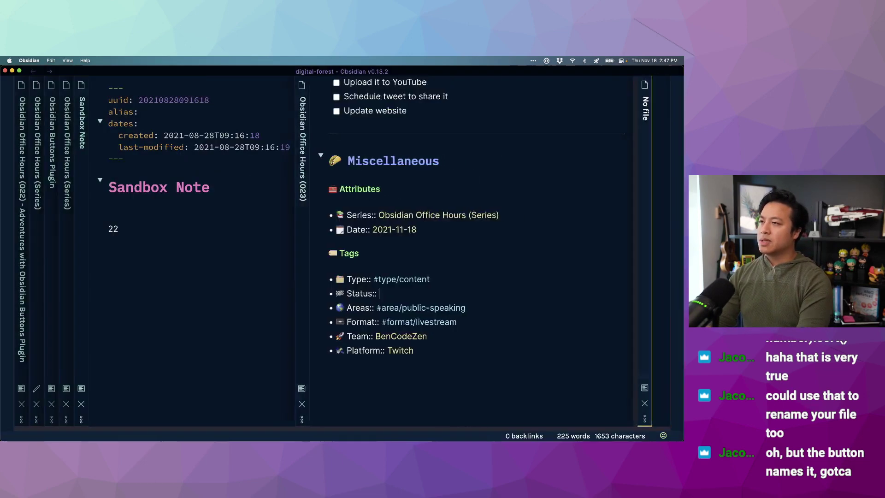
scroll(471, 285, down, 12)
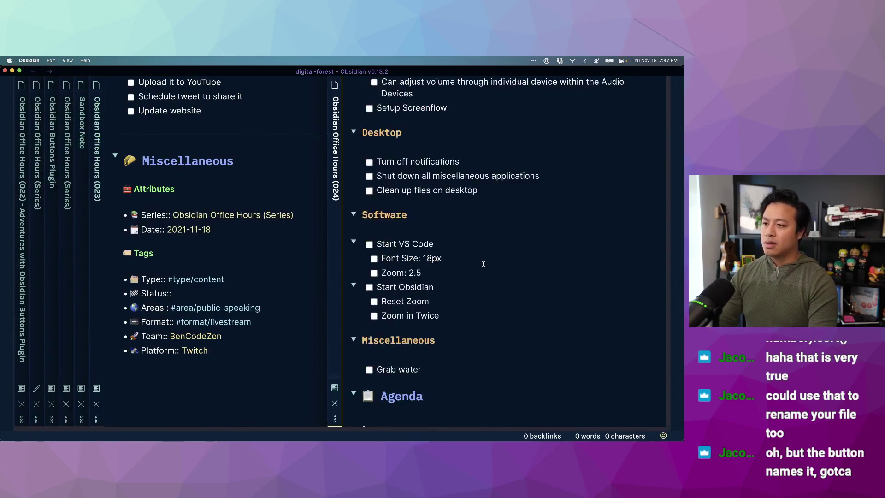
scroll(483, 263, down, 10)
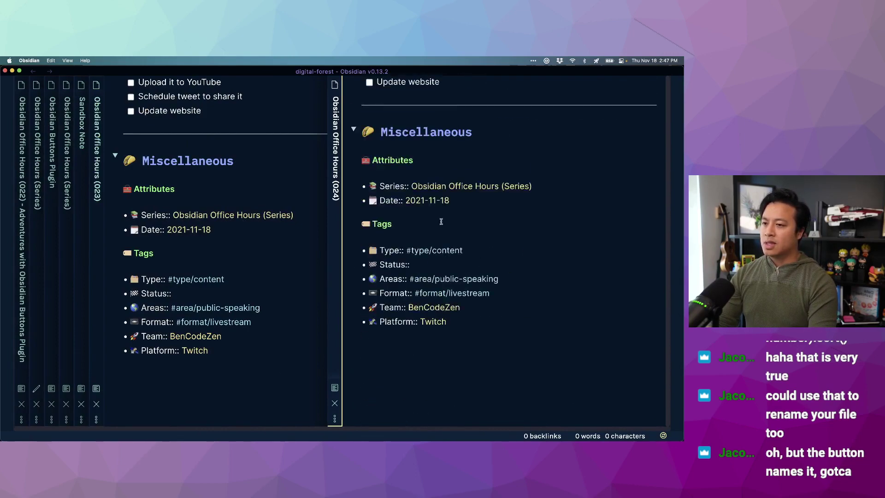
Show the Series note's Episodes table in reading view to check for the new episodes, and return to the Obsidian Office Hours (023) note.
click(64, 200)
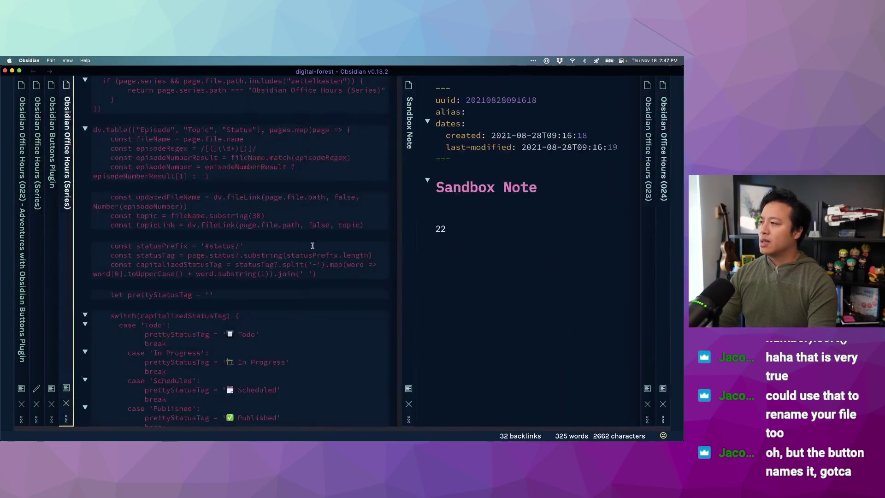
scroll(287, 221, up, 5)
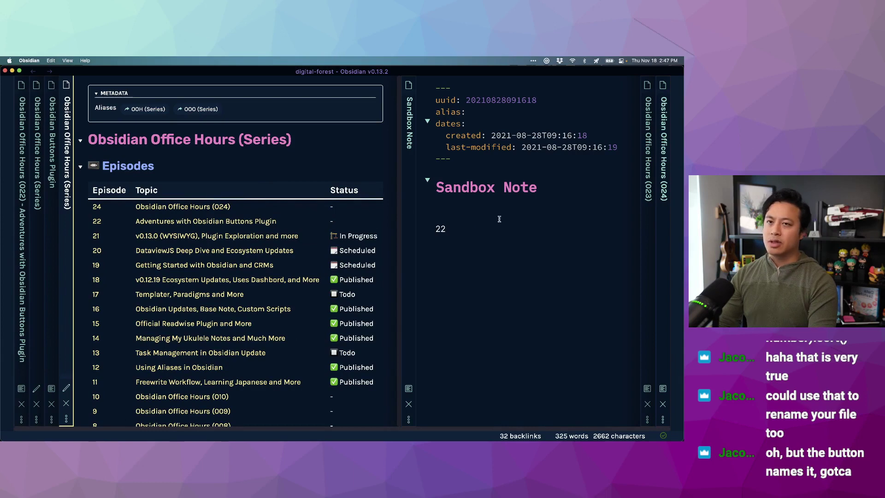
click(646, 230)
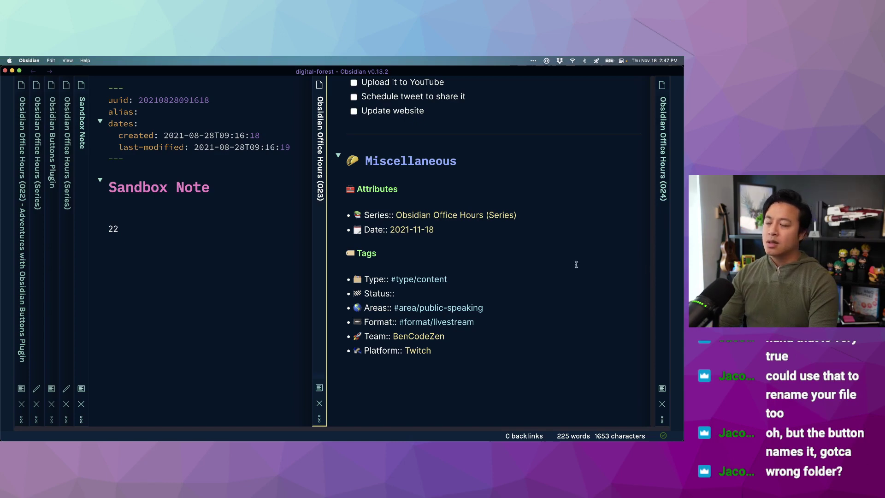
key(super+comma)
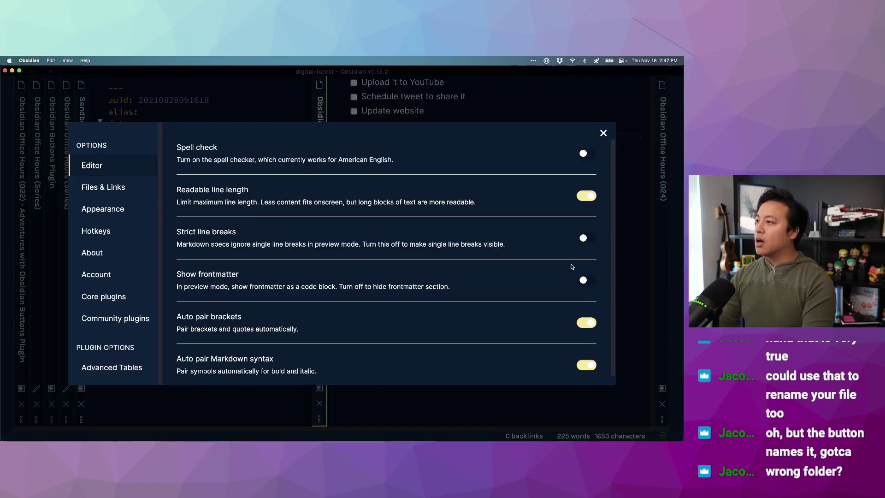
key(Escape)
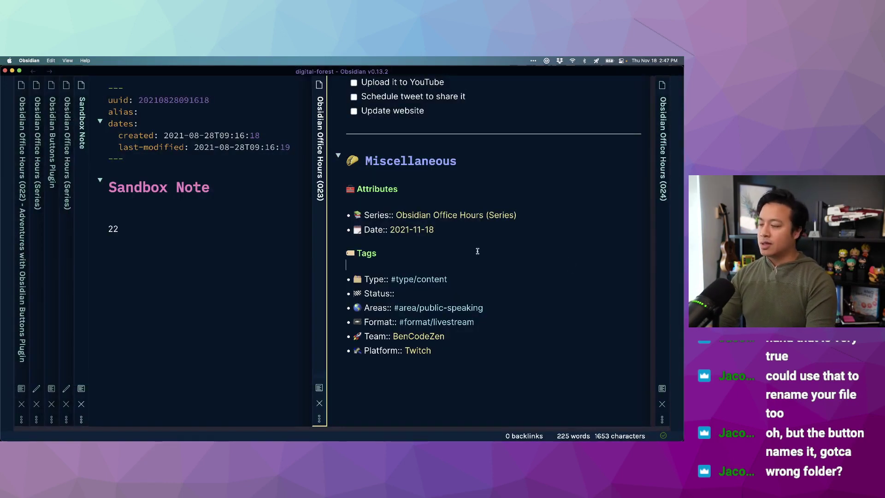
Show the file explorer and delete the stray notes Obsidian Office Hours (023, Obsidian Office Hours (023) and Obsidian Office Hours 22 from the vault root.
key(super+shift+comma)
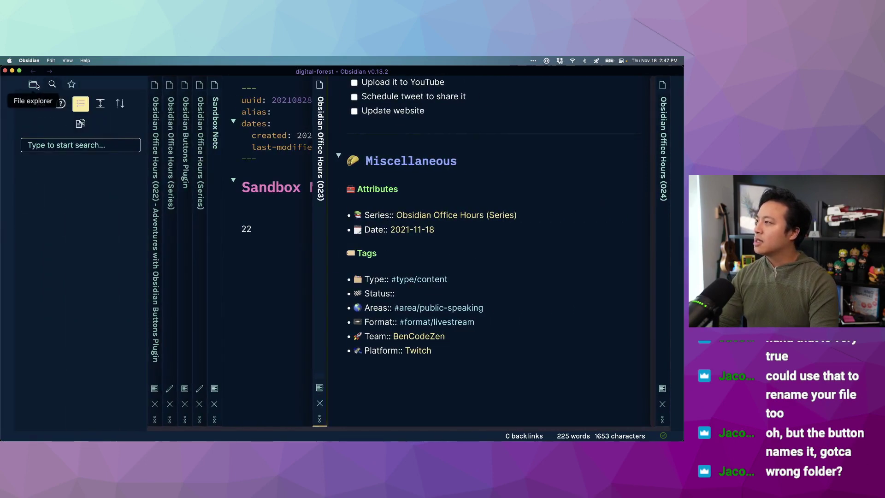
click(35, 85)
scroll(99, 223, down, 3)
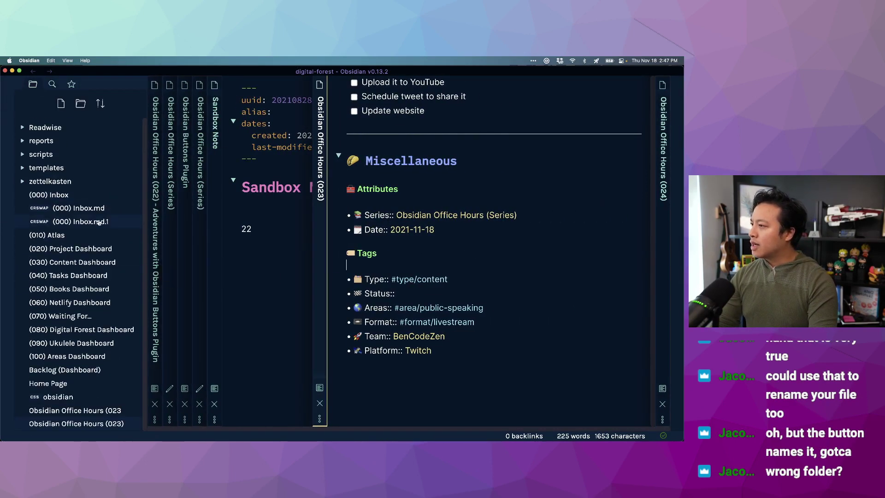
scroll(100, 259, down, 3)
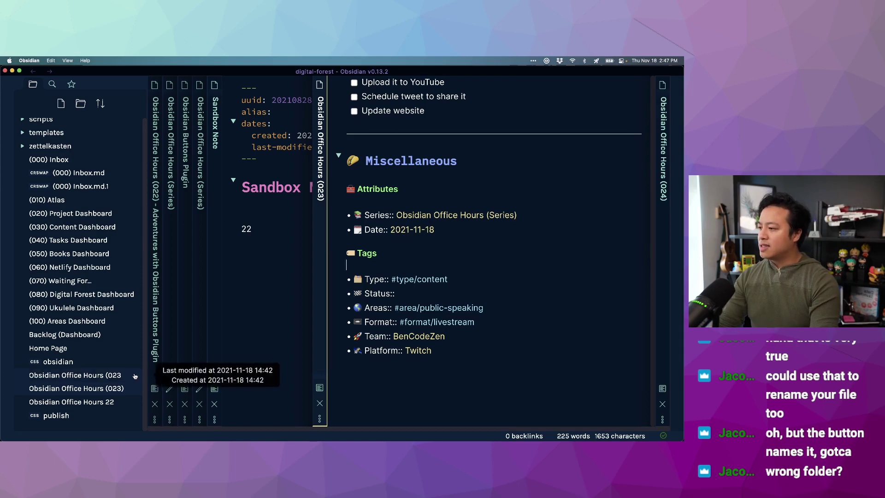
right_click(119, 375)
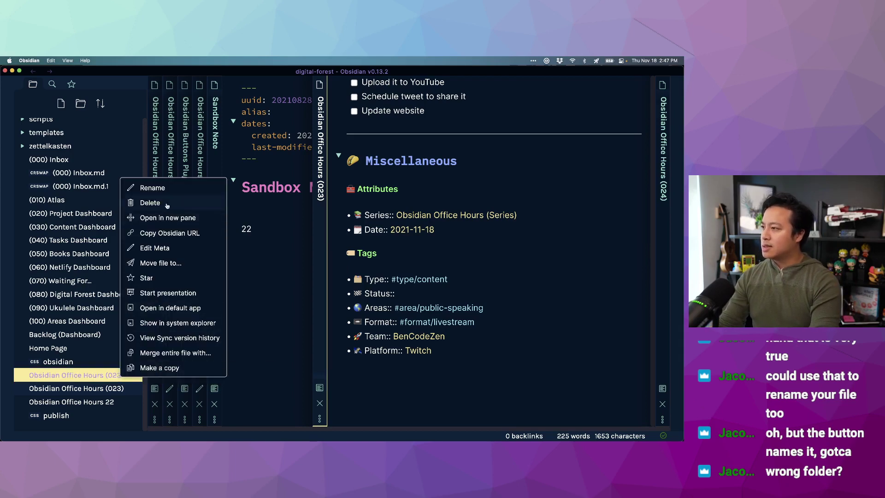
click(149, 203)
right_click(117, 389)
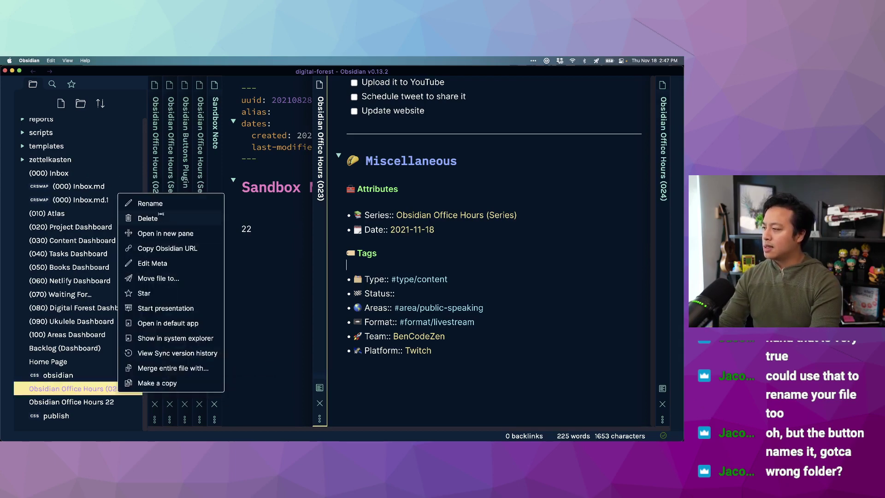
click(161, 216)
right_click(115, 402)
click(185, 232)
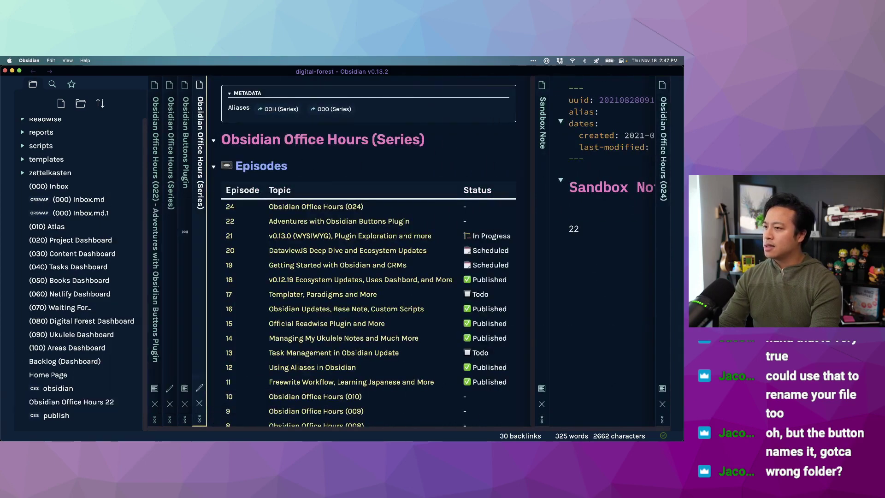
In the Obsidian Buttons Plugin note, prefix the note name in the button's type line with the folder path zettelkasten/.
click(590, 246)
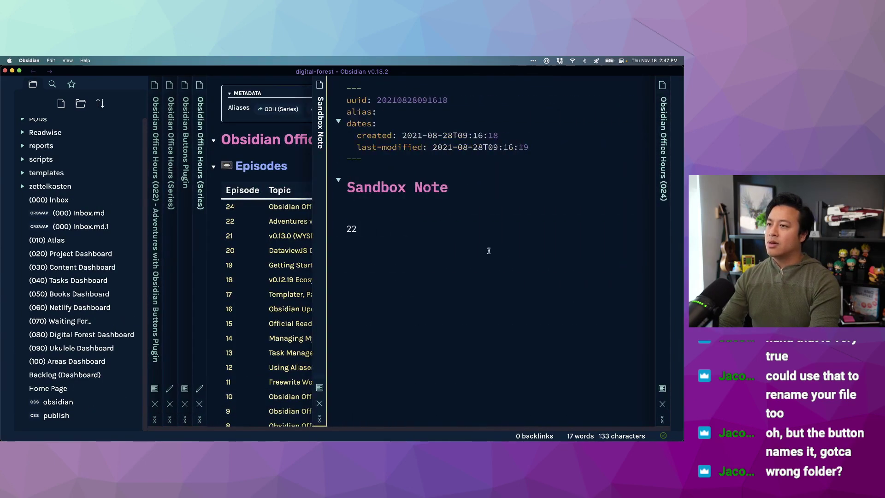
click(190, 194)
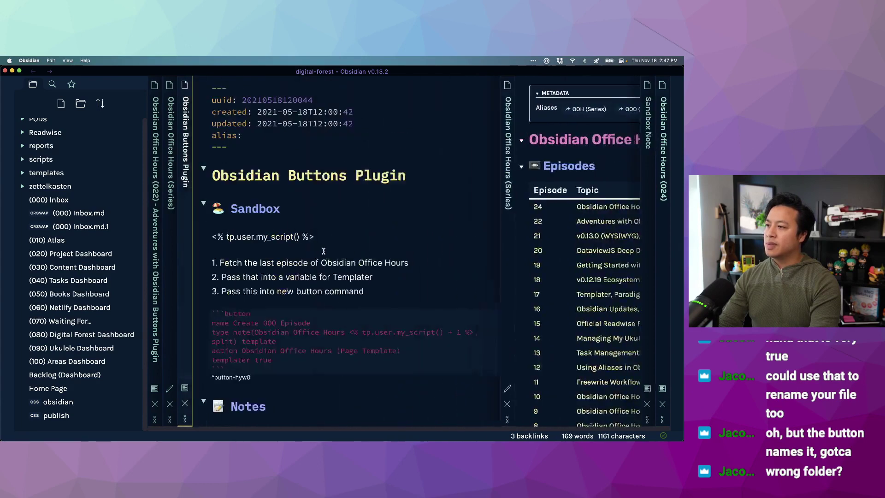
scroll(324, 323, down, 1)
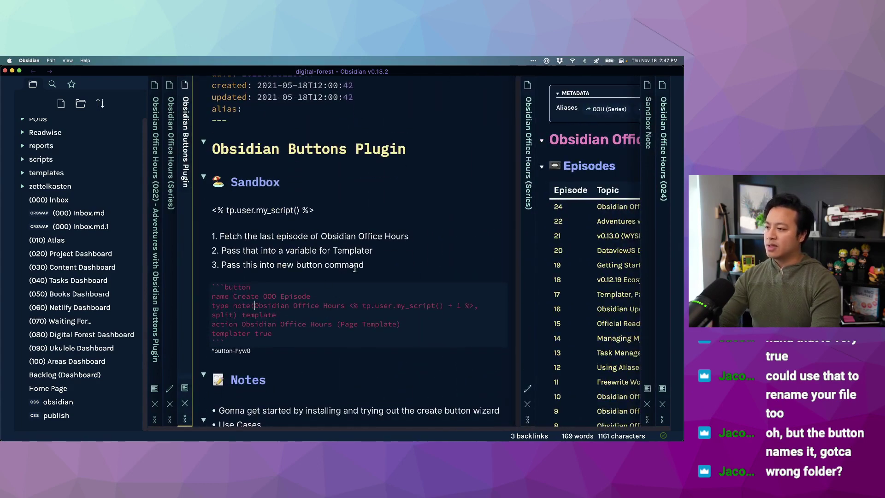
text(zettelkasten/)
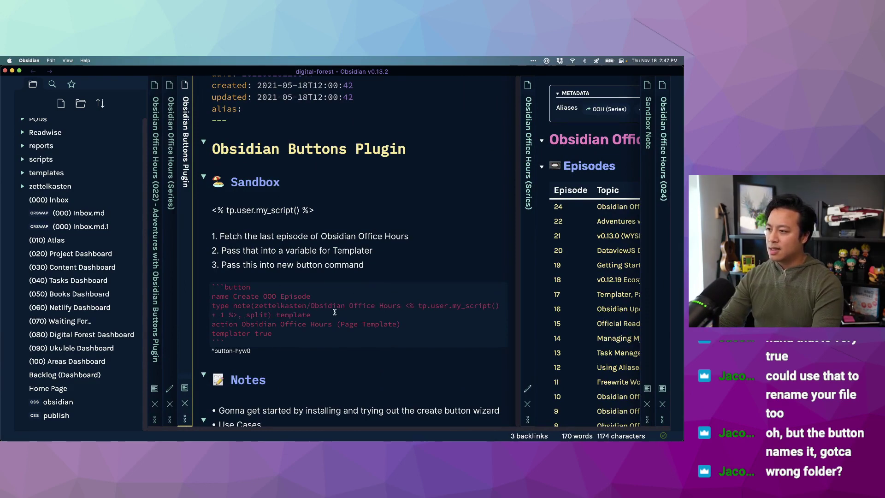
click(411, 316)
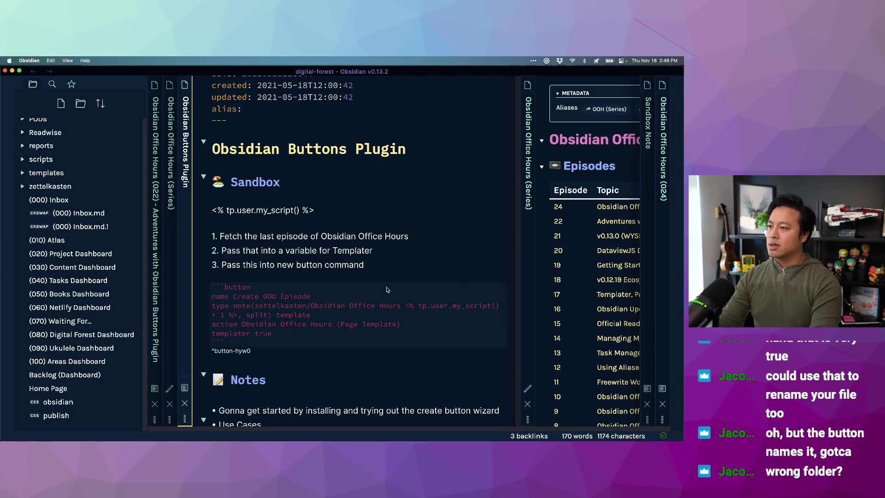
Show the Buttons Plugin note in reading view, run its Create OOO Episode button and view the new episode note.
key(super+e)
click(279, 212)
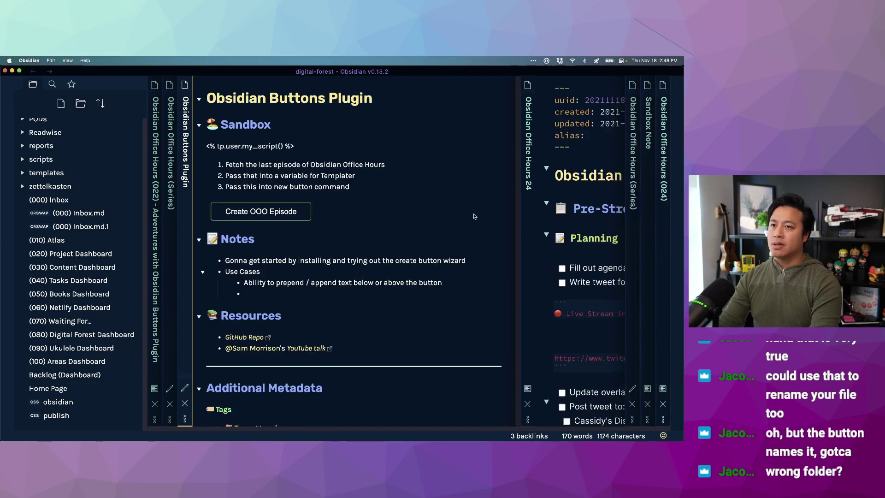
click(559, 219)
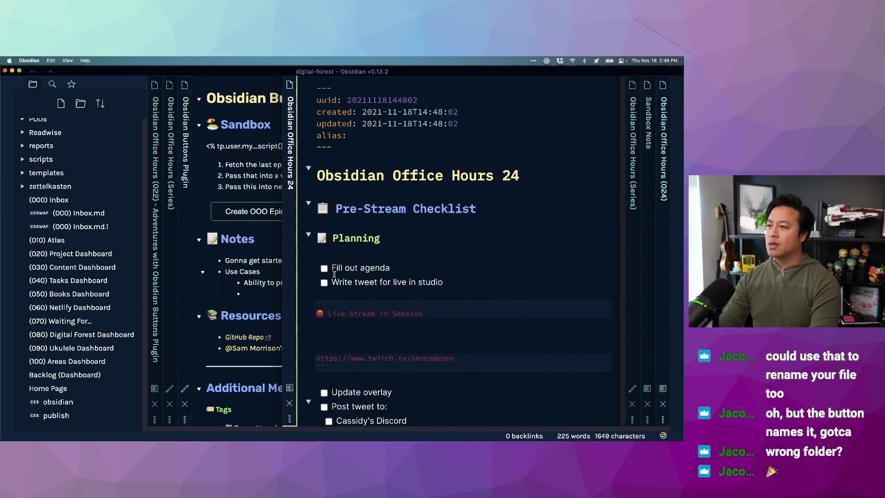
Create another episode with the Create OOO Episode button and check the Miscellaneous section of the new note.
click(236, 261)
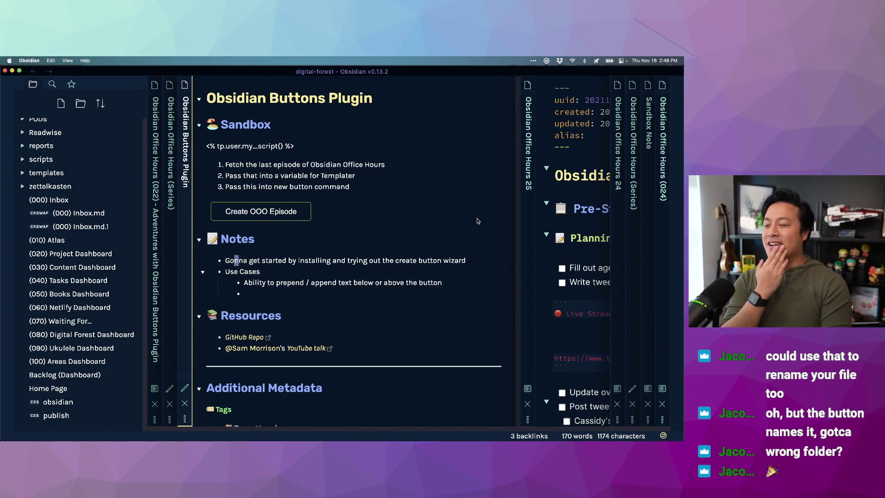
click(539, 256)
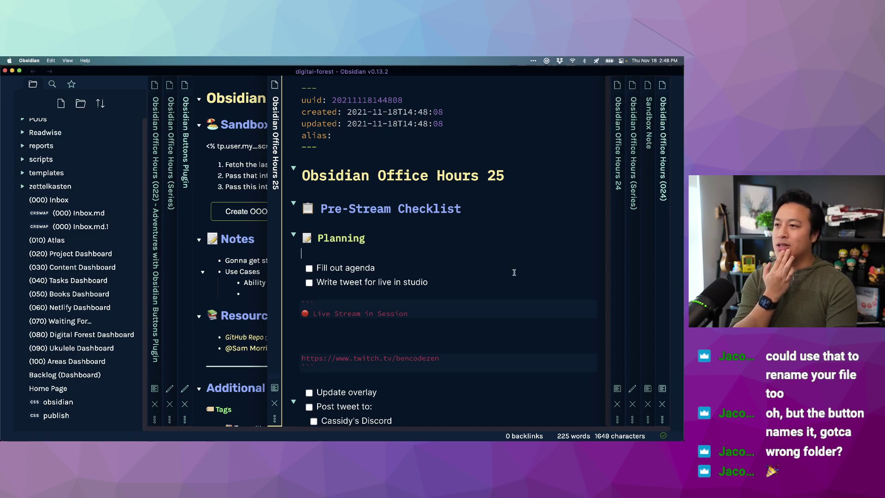
scroll(491, 275, down, 15)
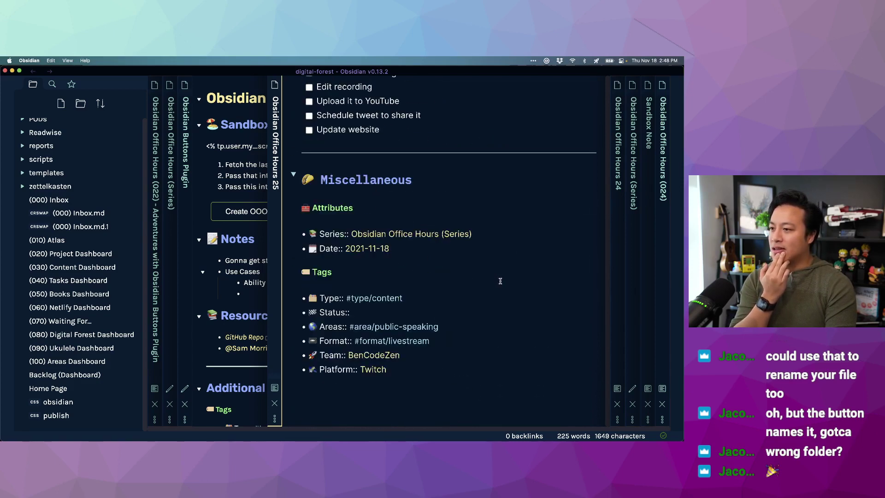
Show the Obsidian Buttons Plugin note in editing view, then switch to VS Code to view my_script.js.
click(228, 257)
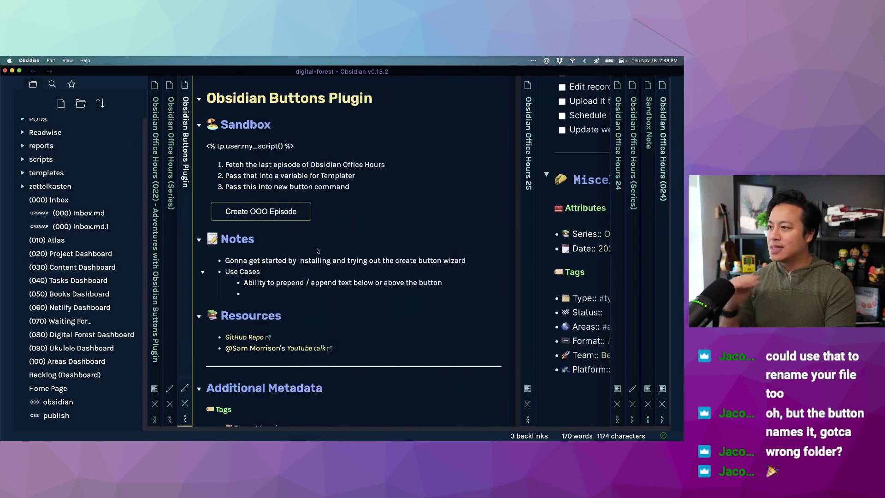
key(super+e)
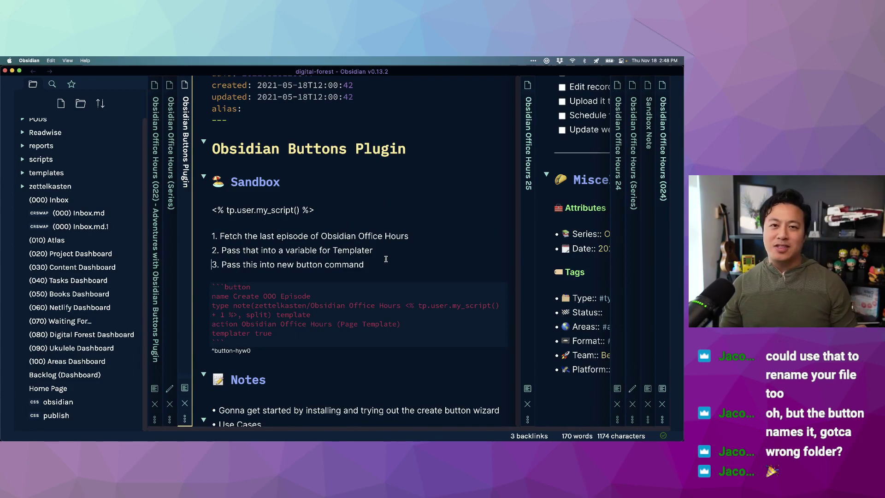
key(super+Tab)
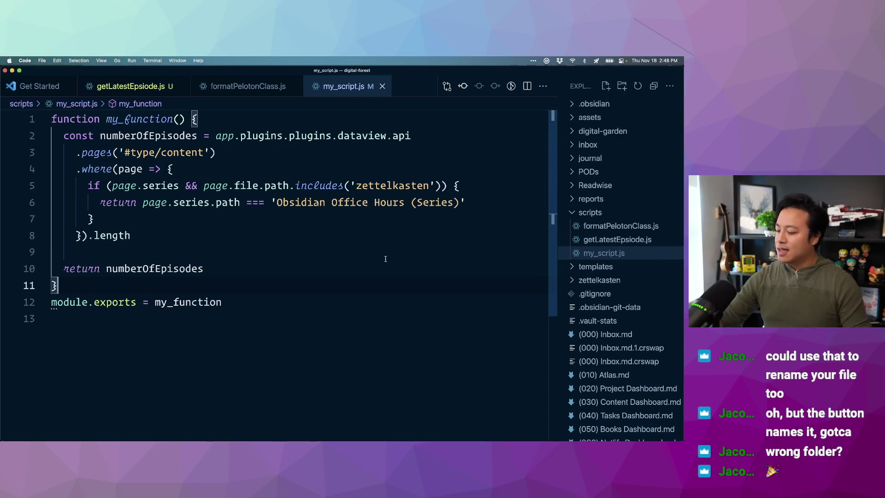
Switch to Chrome, bring up the shabegom/buttons README and read its link, append template and prepend template button examples.
key(super+Tab)
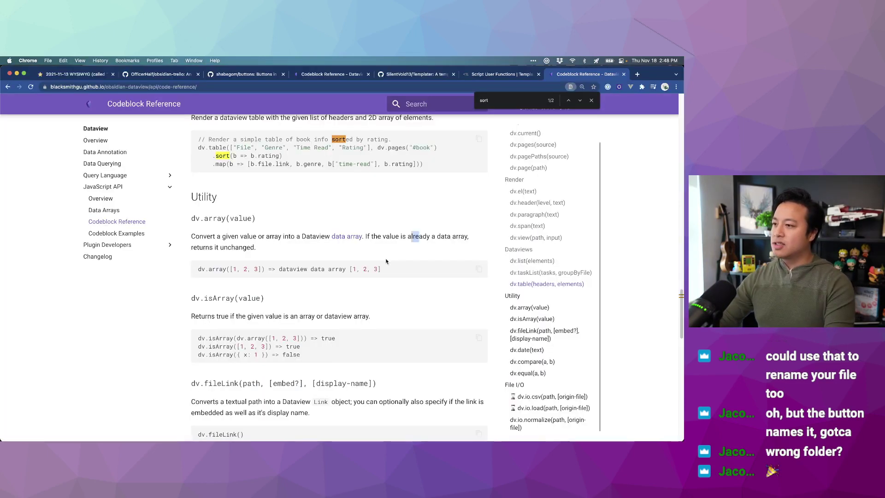
click(498, 78)
click(383, 73)
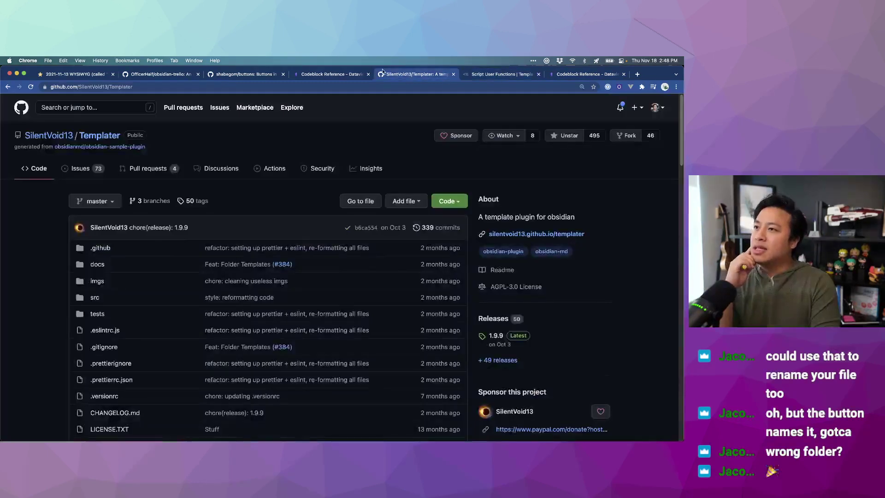
click(346, 74)
click(276, 74)
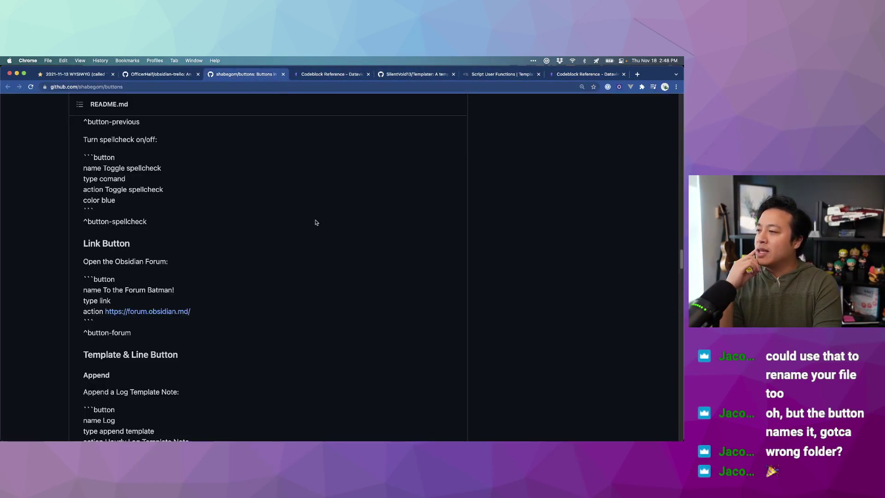
scroll(353, 283, down, 5)
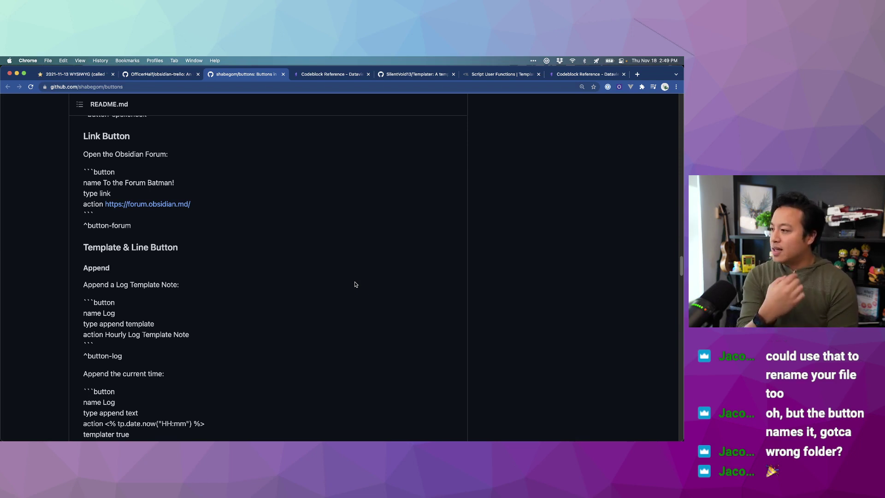
scroll(293, 341, down, 5)
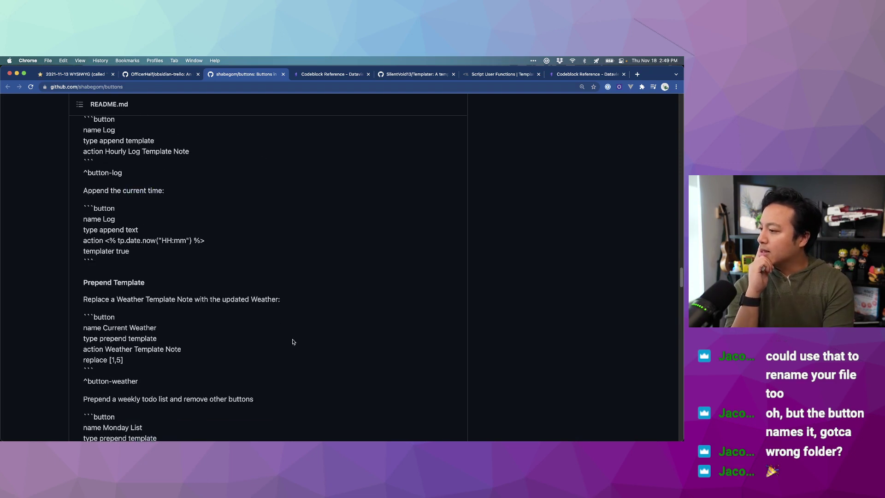
scroll(292, 345, down, 3)
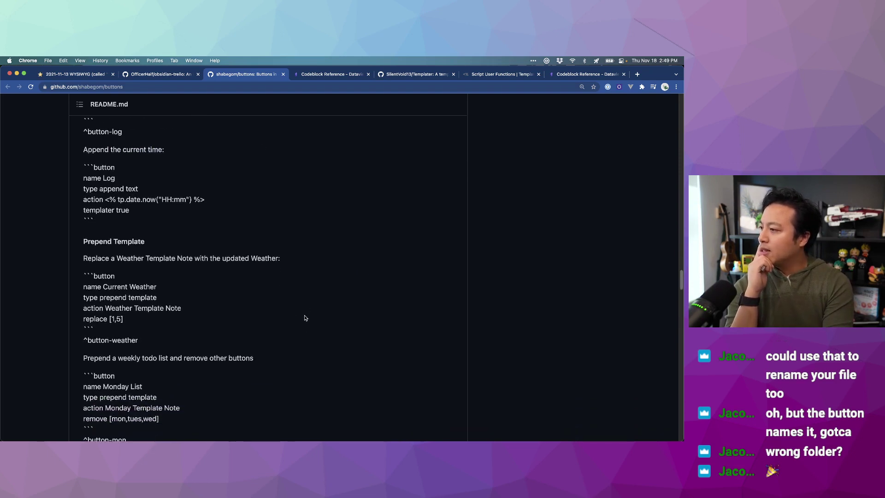
scroll(256, 297, down, 3)
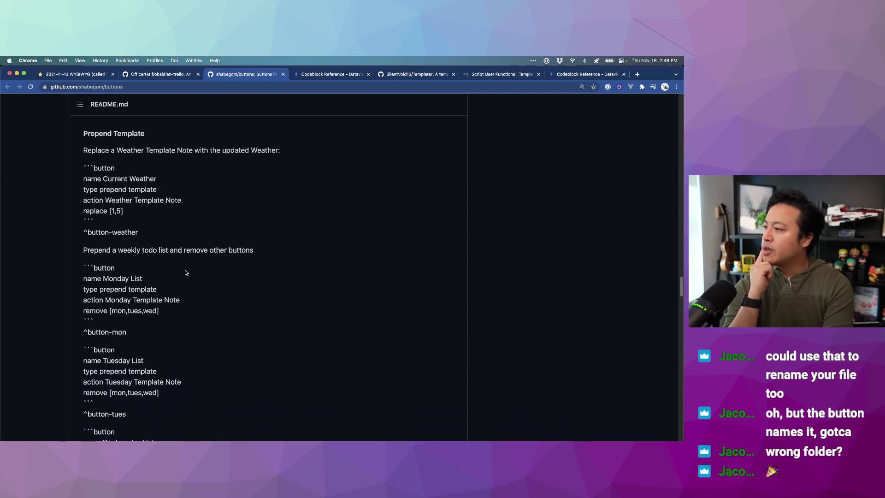
scroll(184, 271, down, 1)
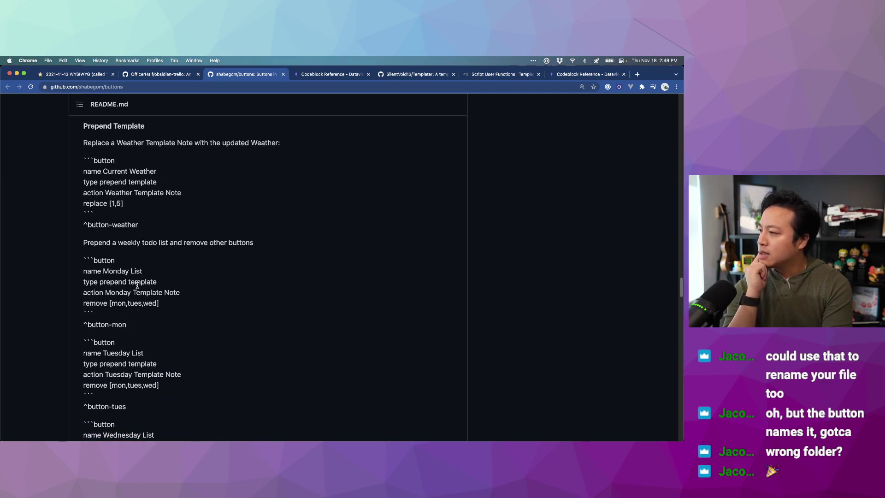
drag(176, 293, 194, 304)
scroll(265, 309, down, 10)
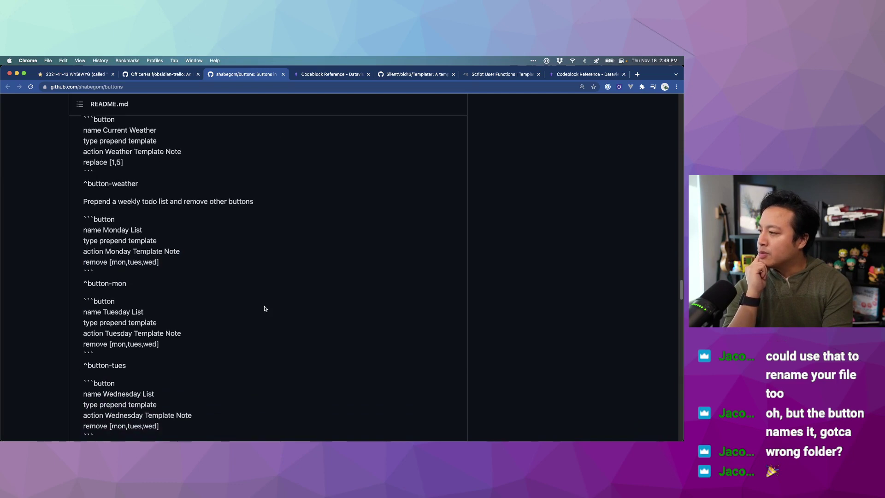
Read the README examples for adding templates at a line, new notes from templates, calculate buttons and swap buttons.
scroll(265, 308, down, 5)
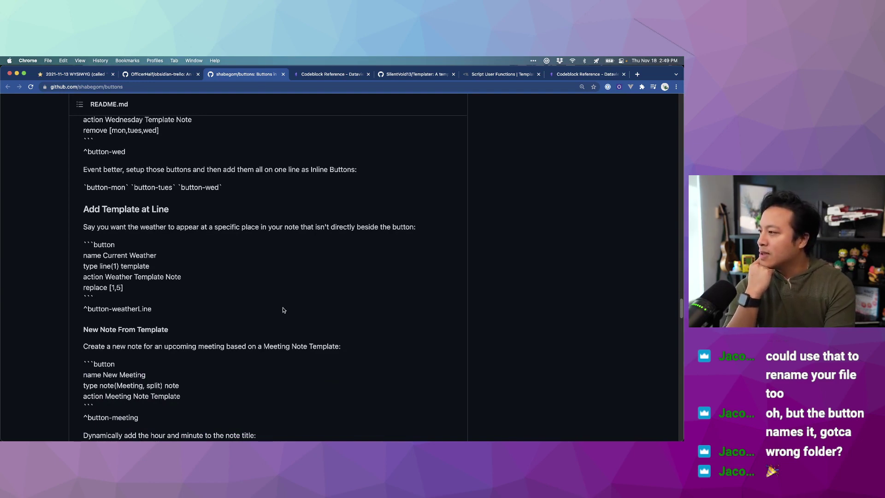
scroll(284, 310, down, 1)
scroll(368, 309, down, 5)
scroll(367, 308, up, 2)
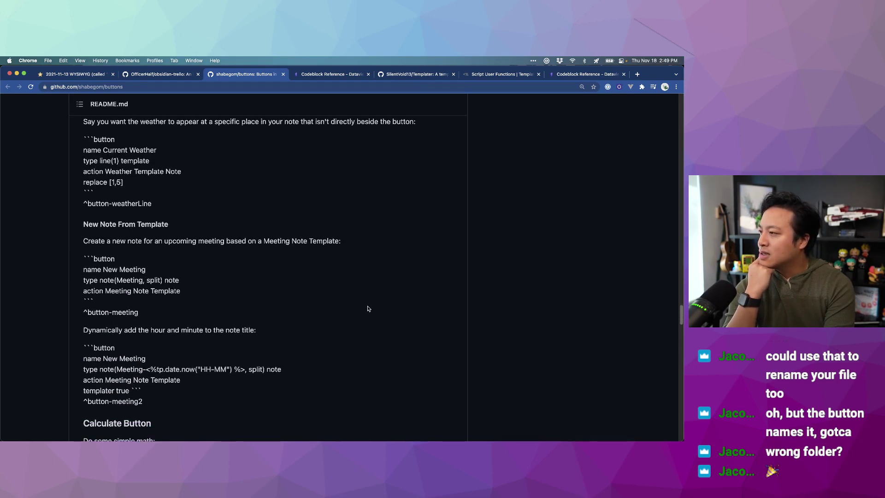
scroll(362, 306, down, 8)
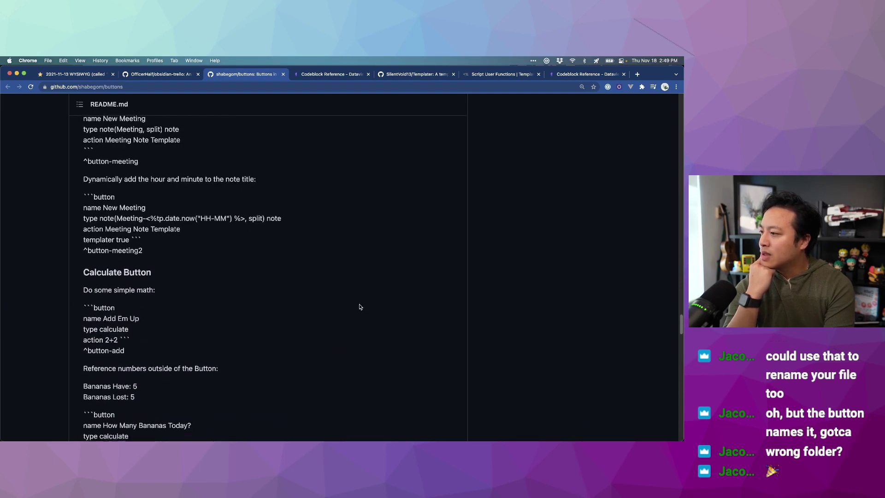
scroll(360, 307, down, 2)
scroll(359, 307, down, 5)
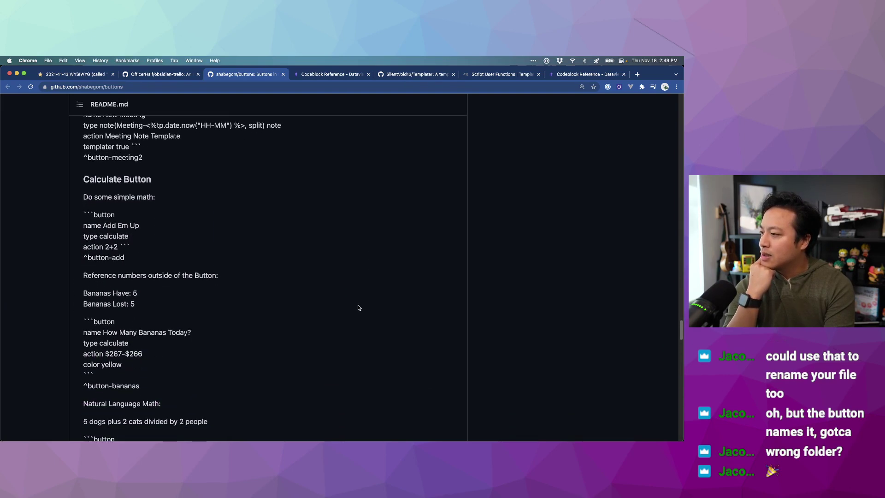
scroll(359, 308, down, 3)
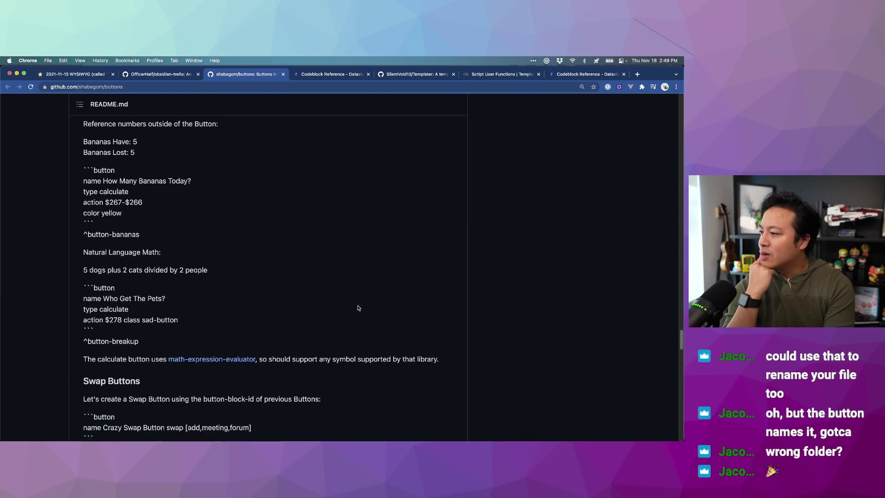
scroll(359, 308, down, 10)
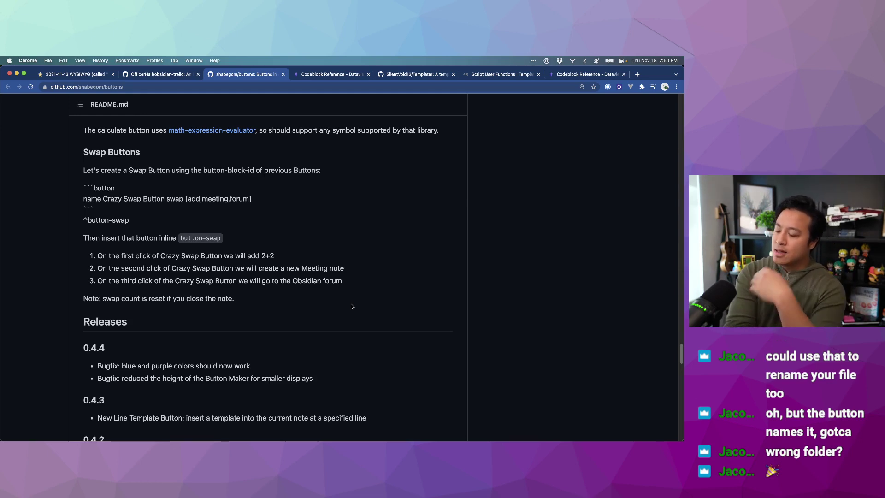
key(super+Tab)
key(super+comma)
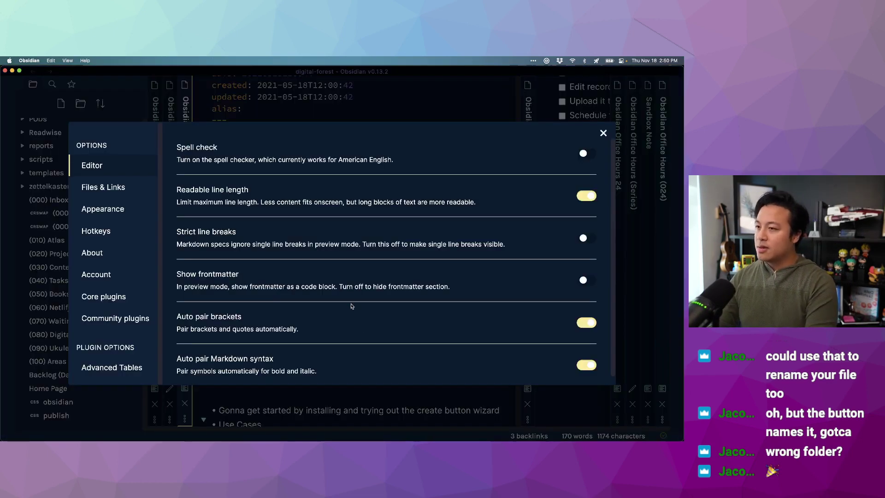
click(602, 133)
click(434, 179)
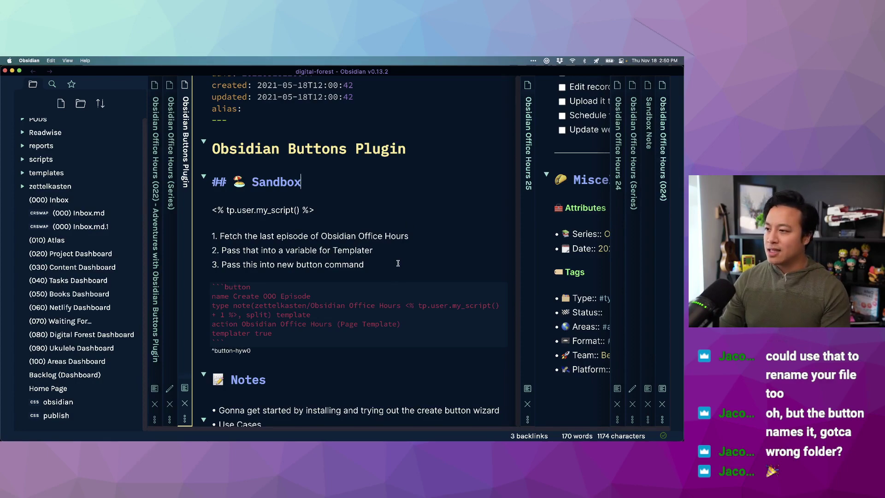
Return to the shabegom/buttons page in Chrome and review the Templater Button section, the 0.4.7 release notes and the repository overview.
key(super+Tab)
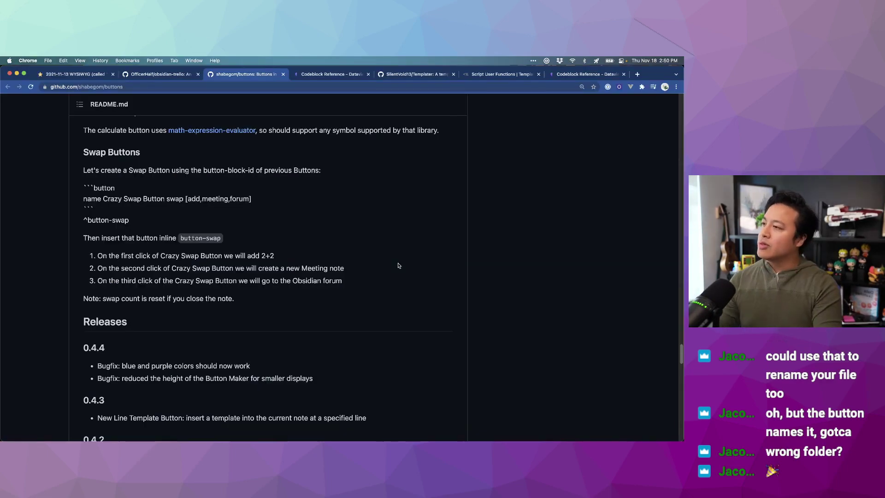
scroll(393, 252, up, 5)
scroll(394, 253, up, 20)
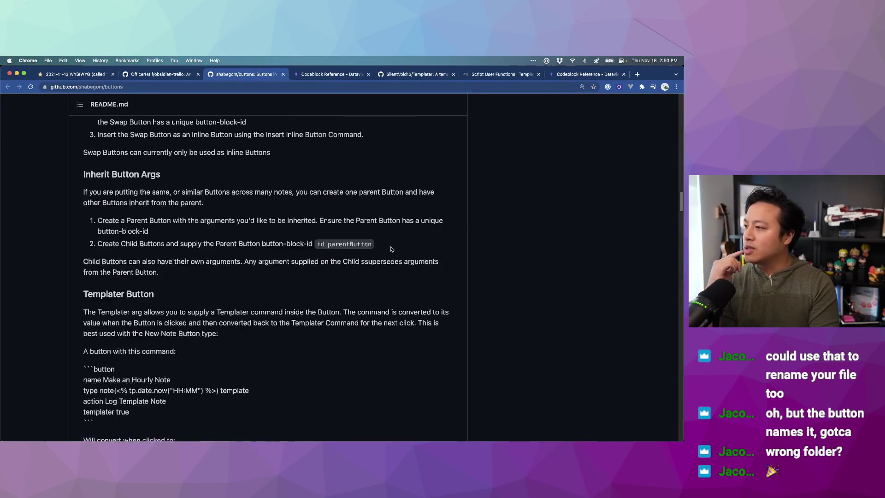
scroll(392, 249, up, 20)
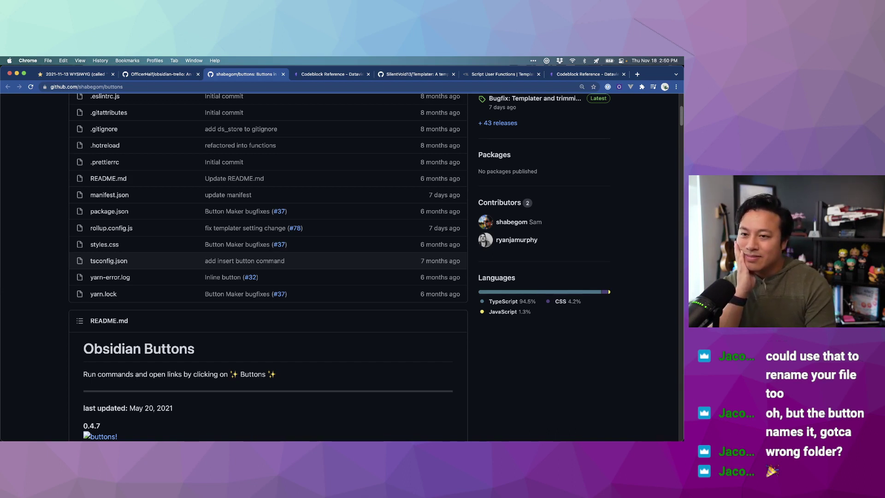
scroll(345, 311, down, 5)
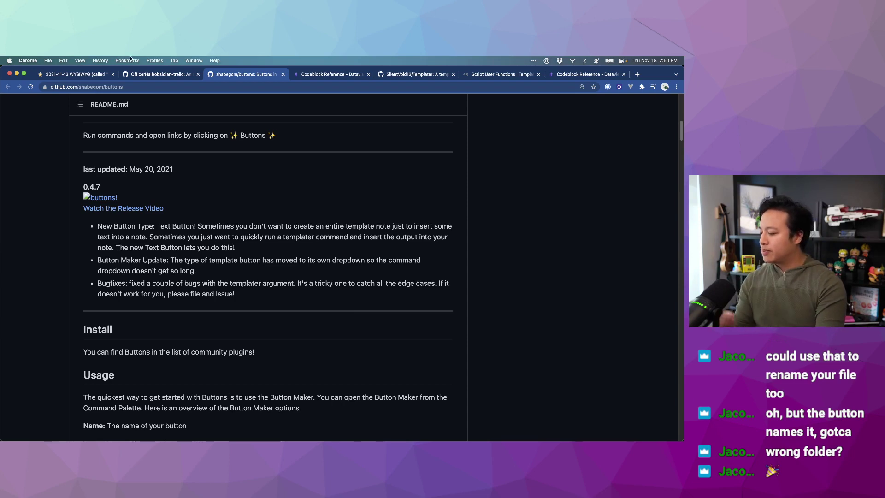
scroll(257, 255, up, 10)
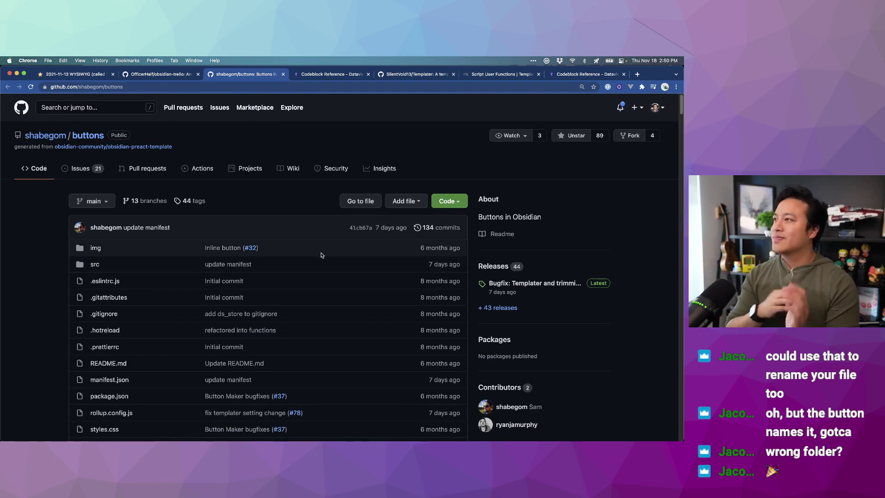
Return to the Buttons Plugin note in Obsidian, then search the system launcher for "ob" and open the match.
key(super+Tab)
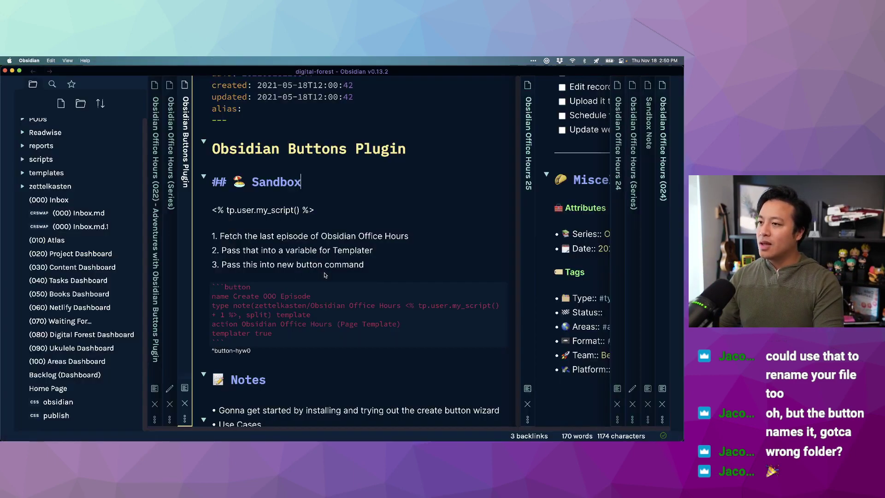
click(381, 260)
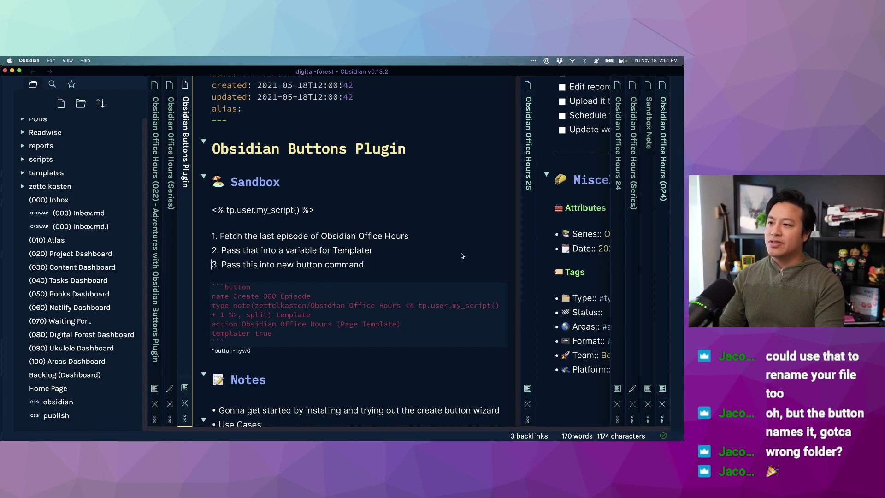
click(421, 255)
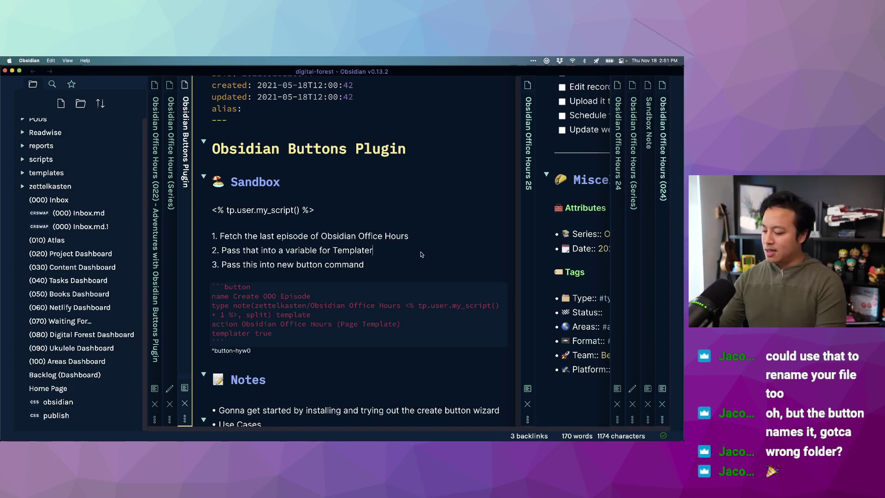
key(super+space)
text(ob)
key(Return)
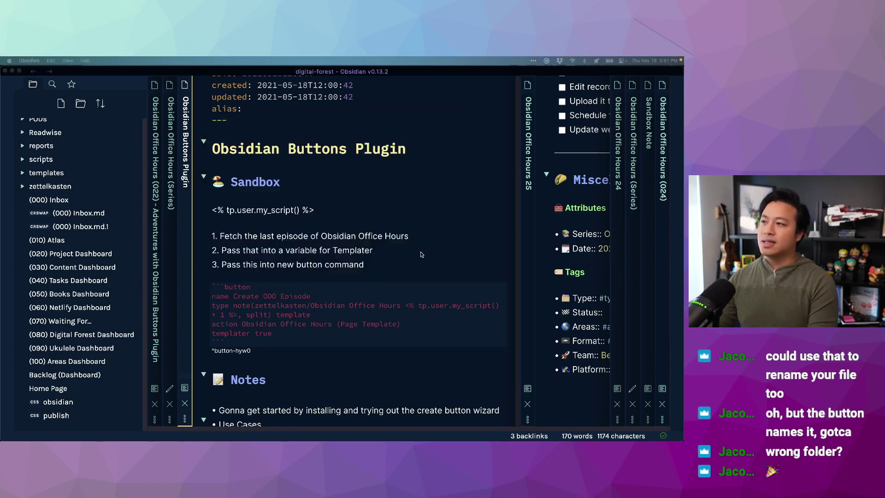